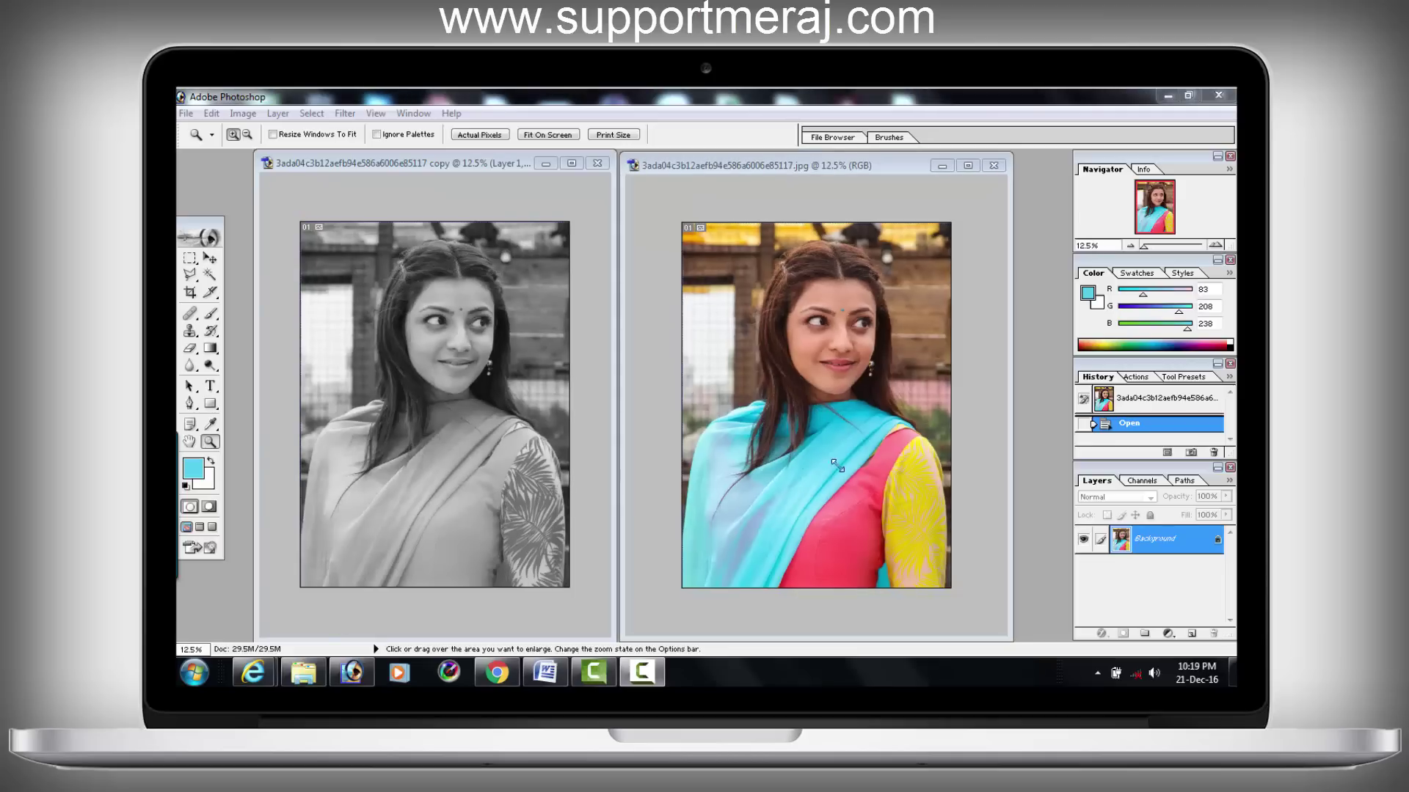
Step: Minimize the colour reference, hide Layer 0, and duplicate Layer 0 copy 2 as the only visible layer
left_click(939, 167)
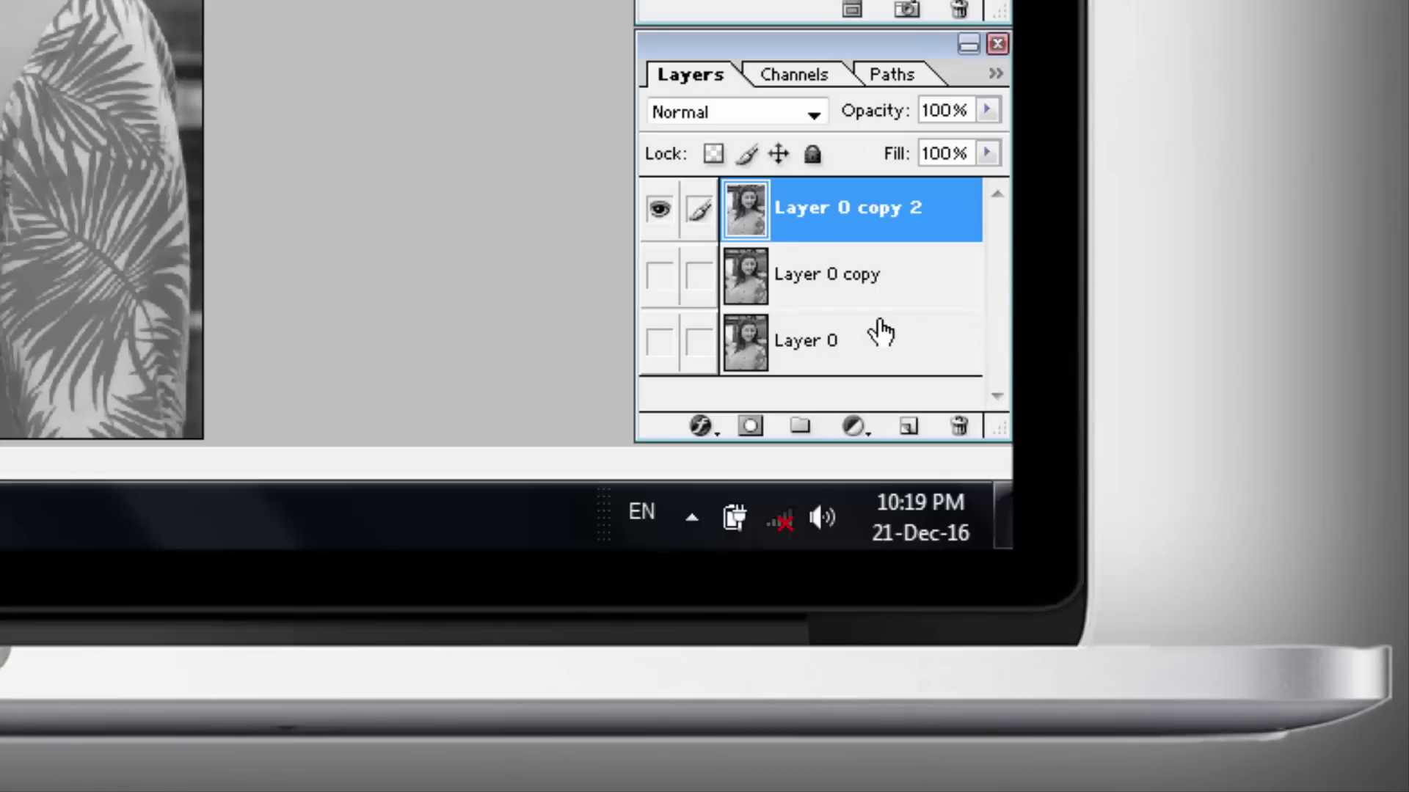
left_click(836, 343)
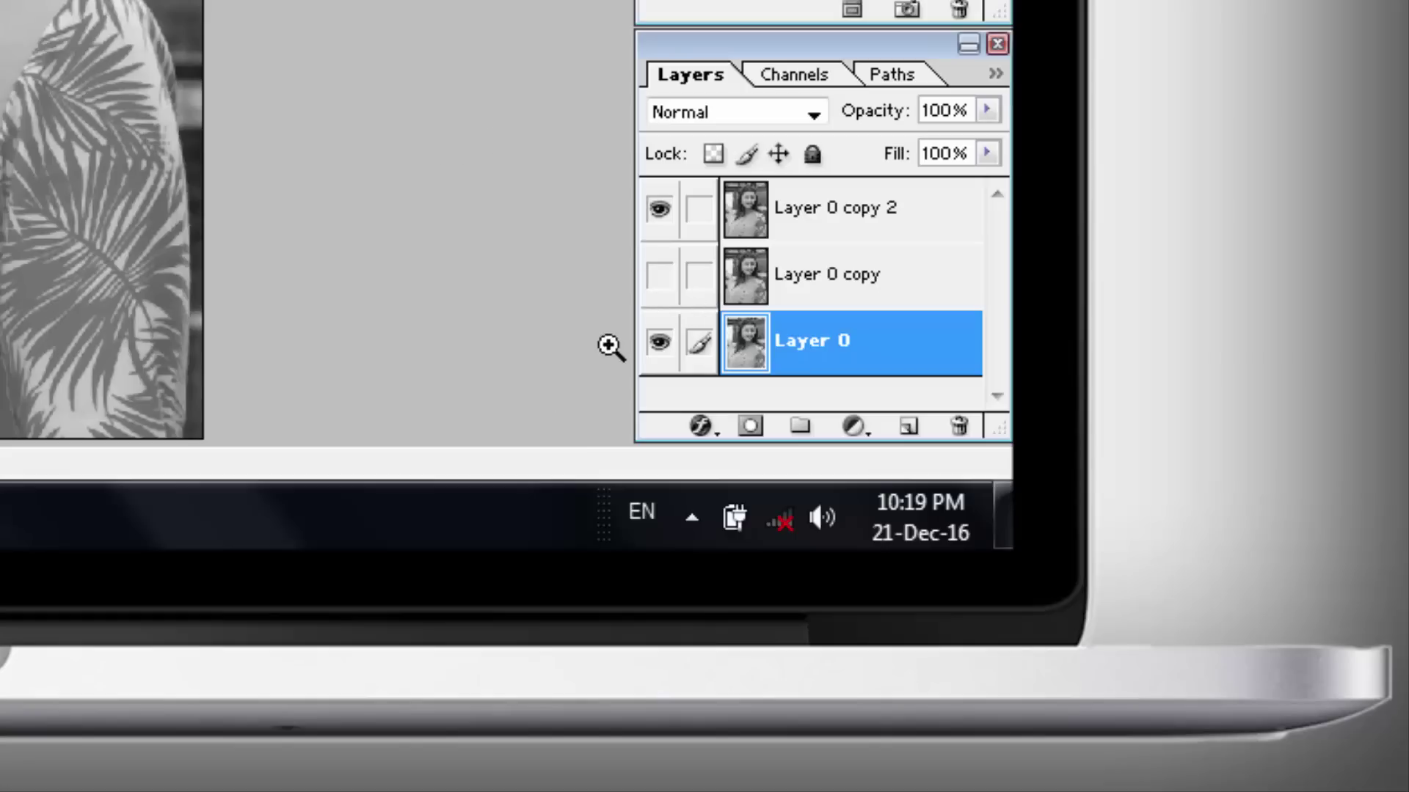
left_click(669, 352)
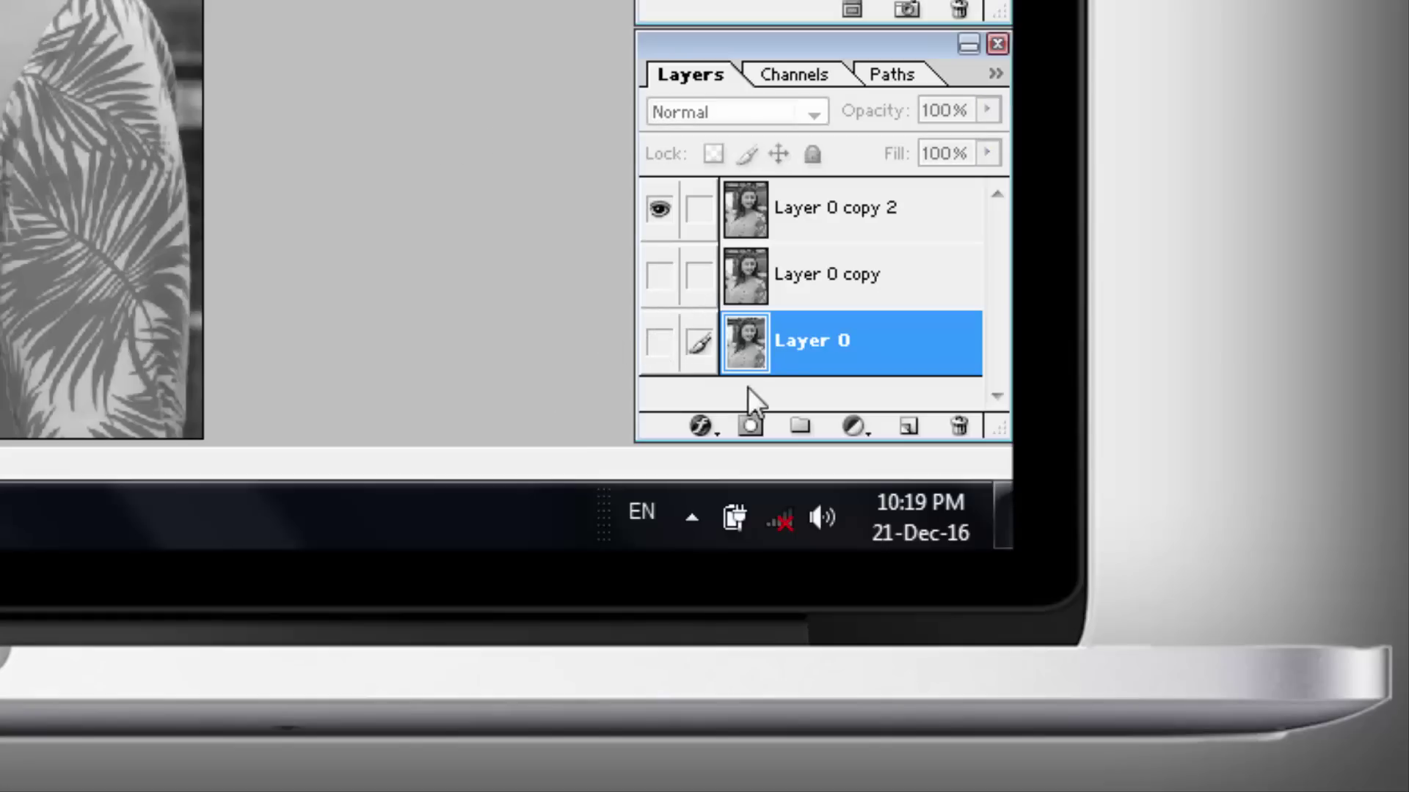
left_click(831, 234)
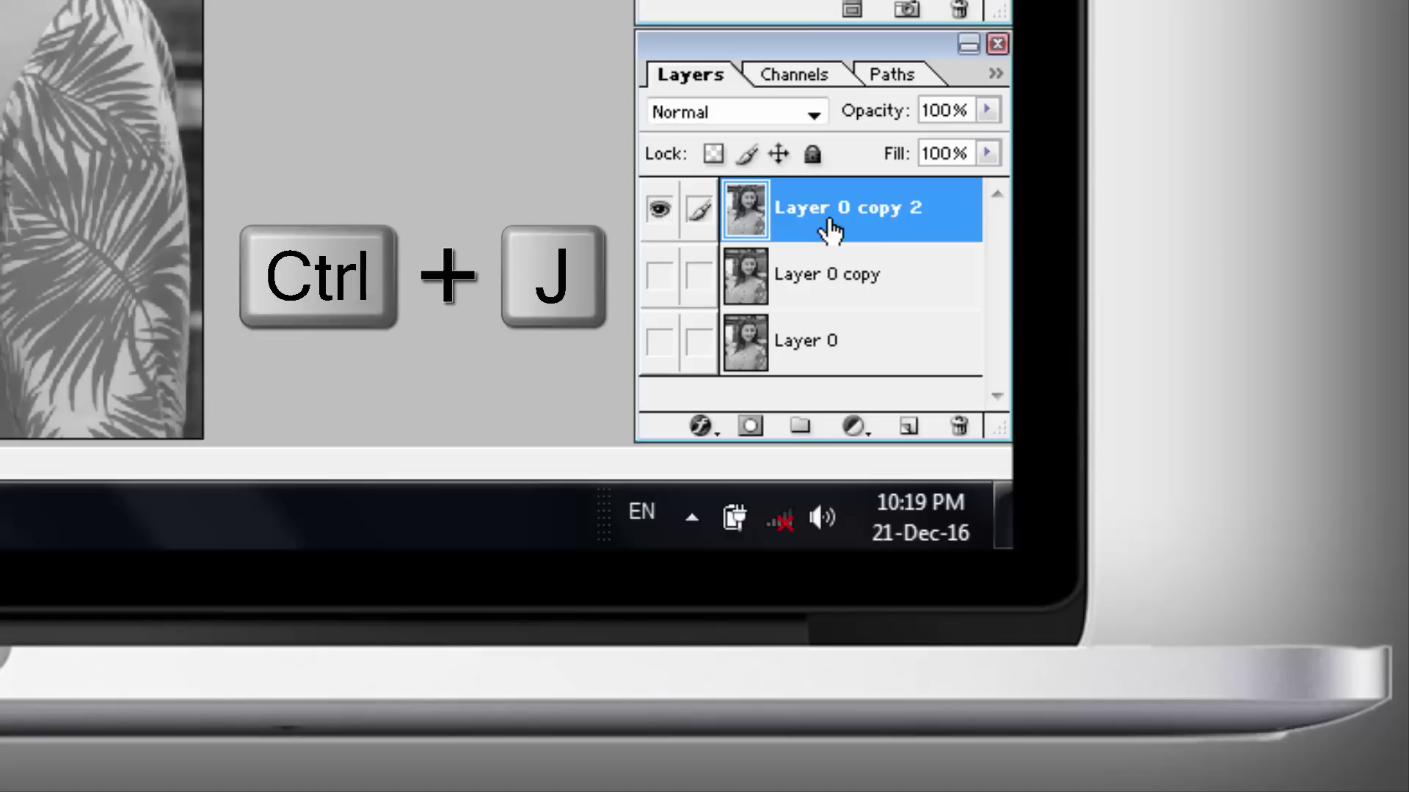
key("ctrl+j")
left_click(661, 273)
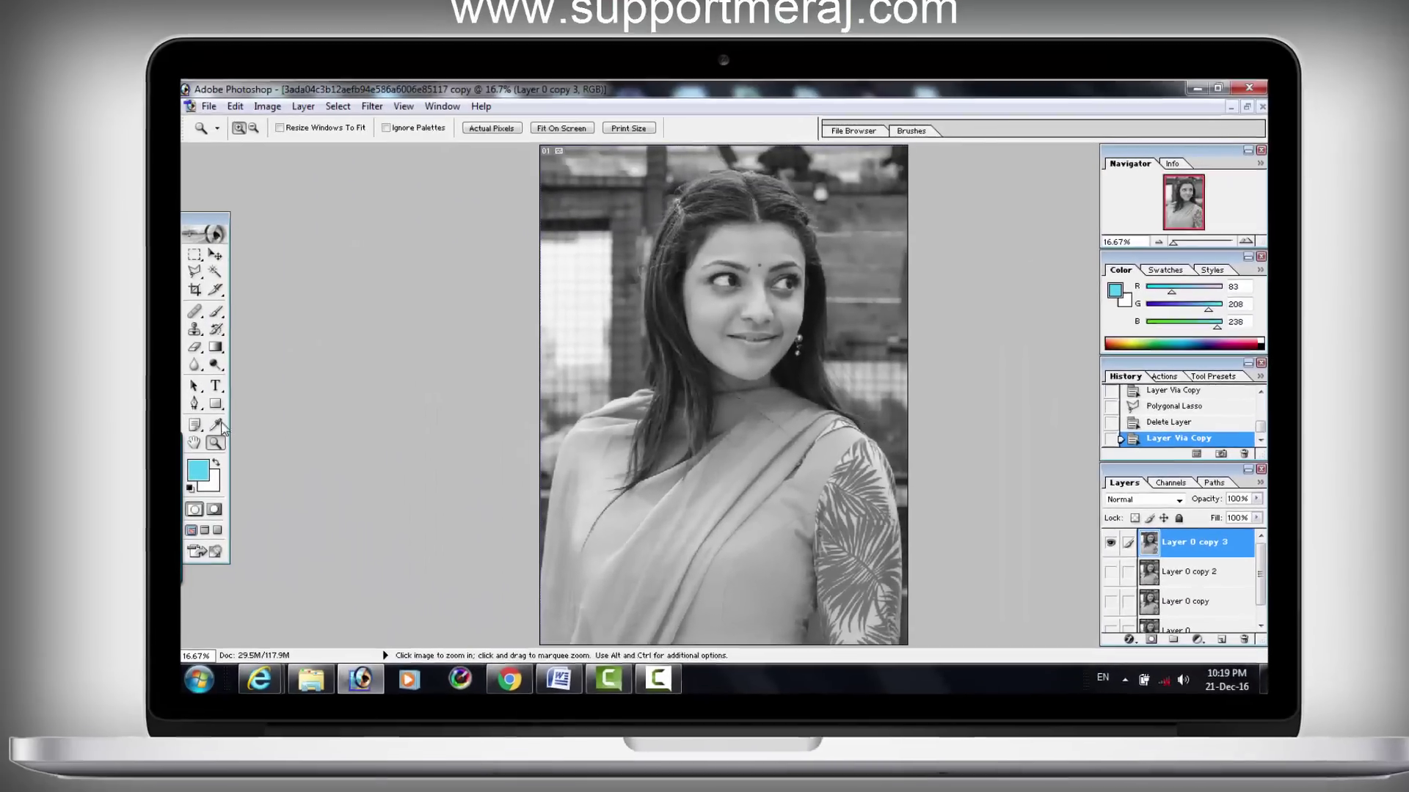
Step: With the Pen tool at 12.5% zoom, trace from the bottom-left corner up the left shoulder
left_click(190, 403)
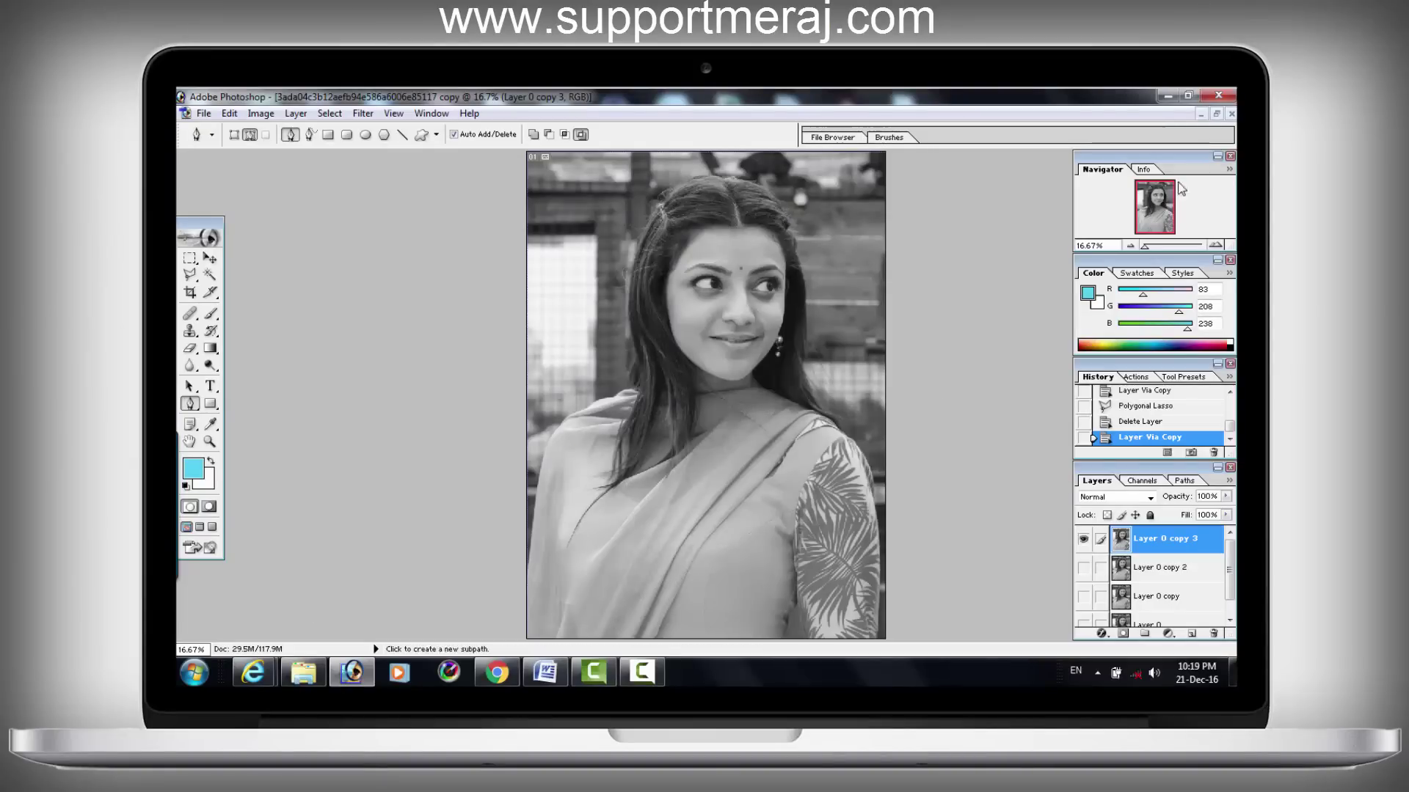
left_click(1129, 245)
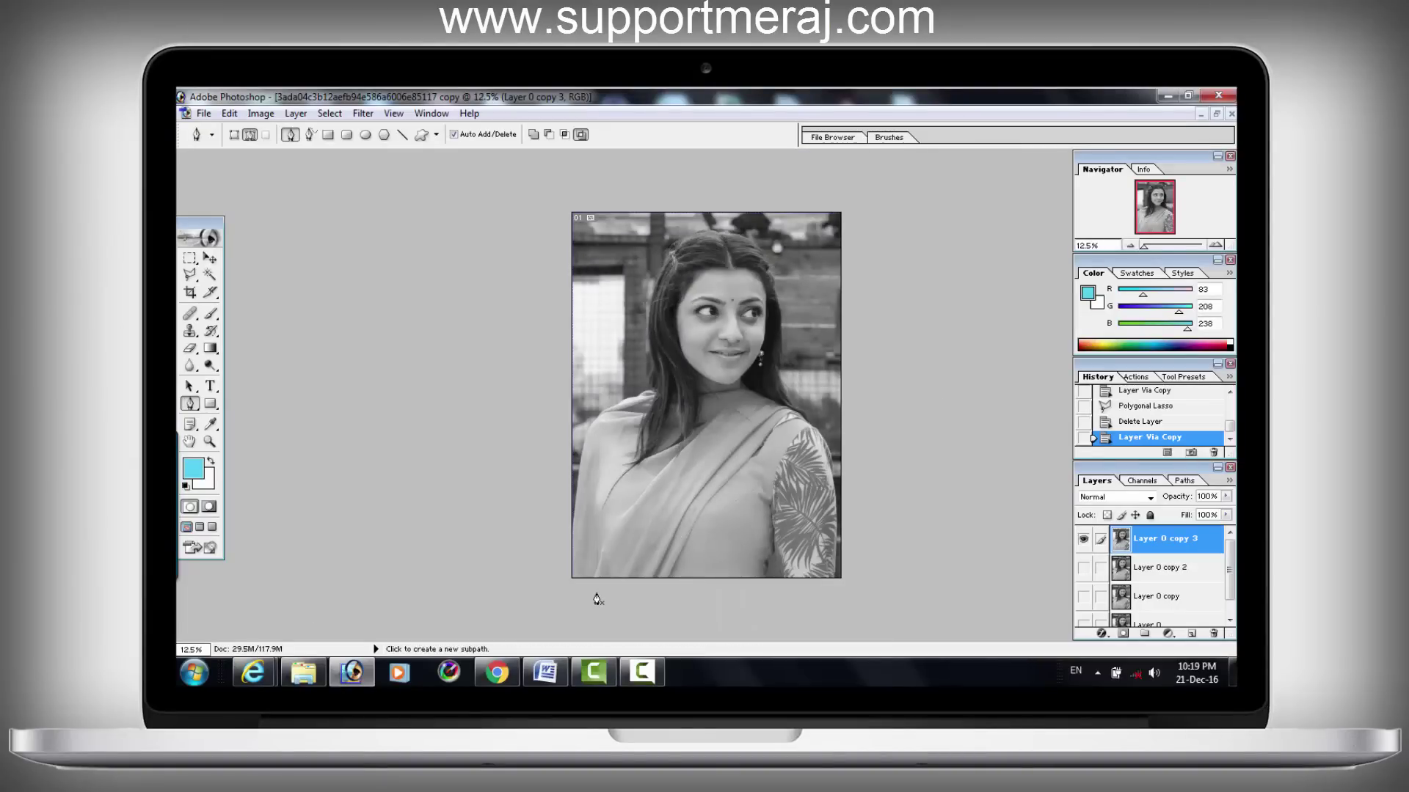
left_click(573, 578)
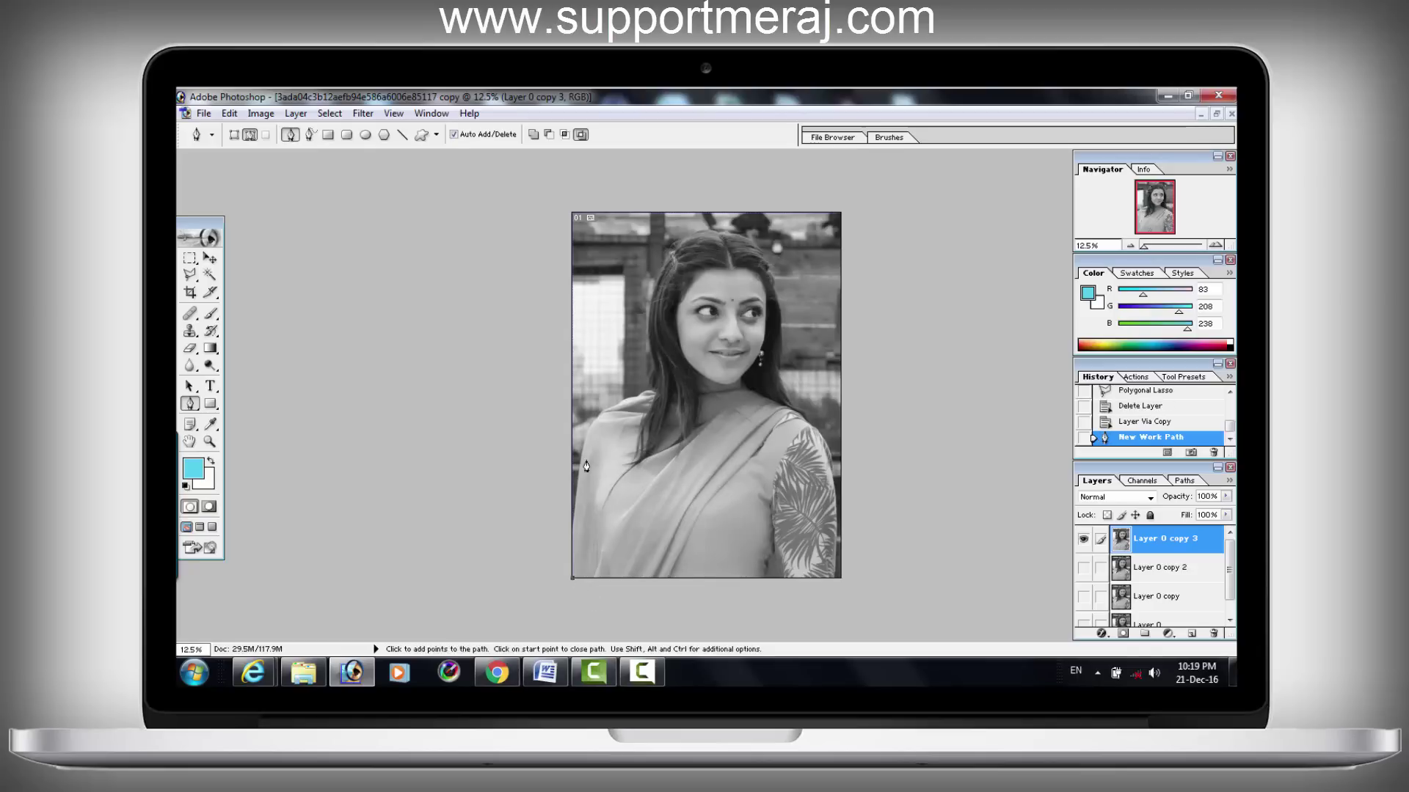
left_click_drag(599, 418, 627, 408)
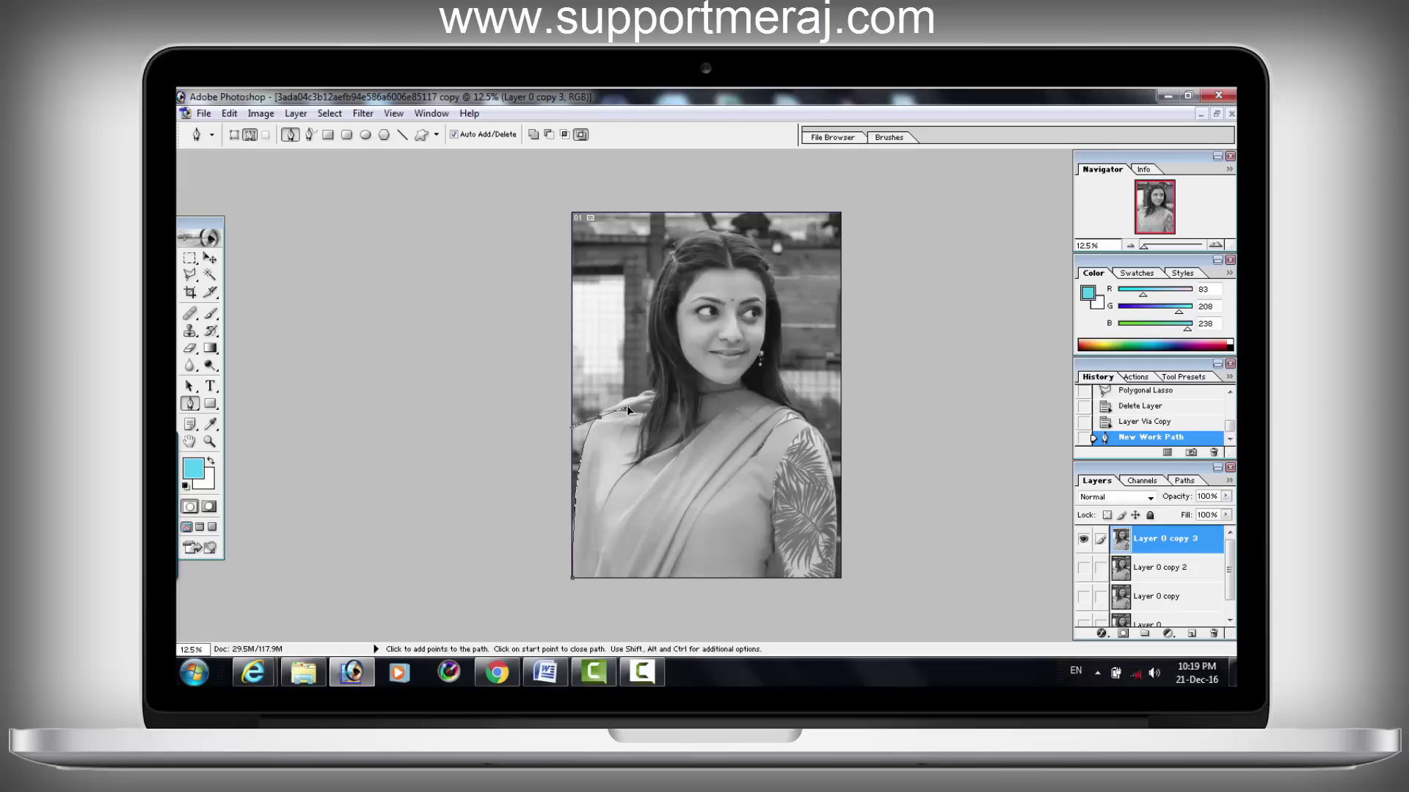
left_click(600, 417, "alt")
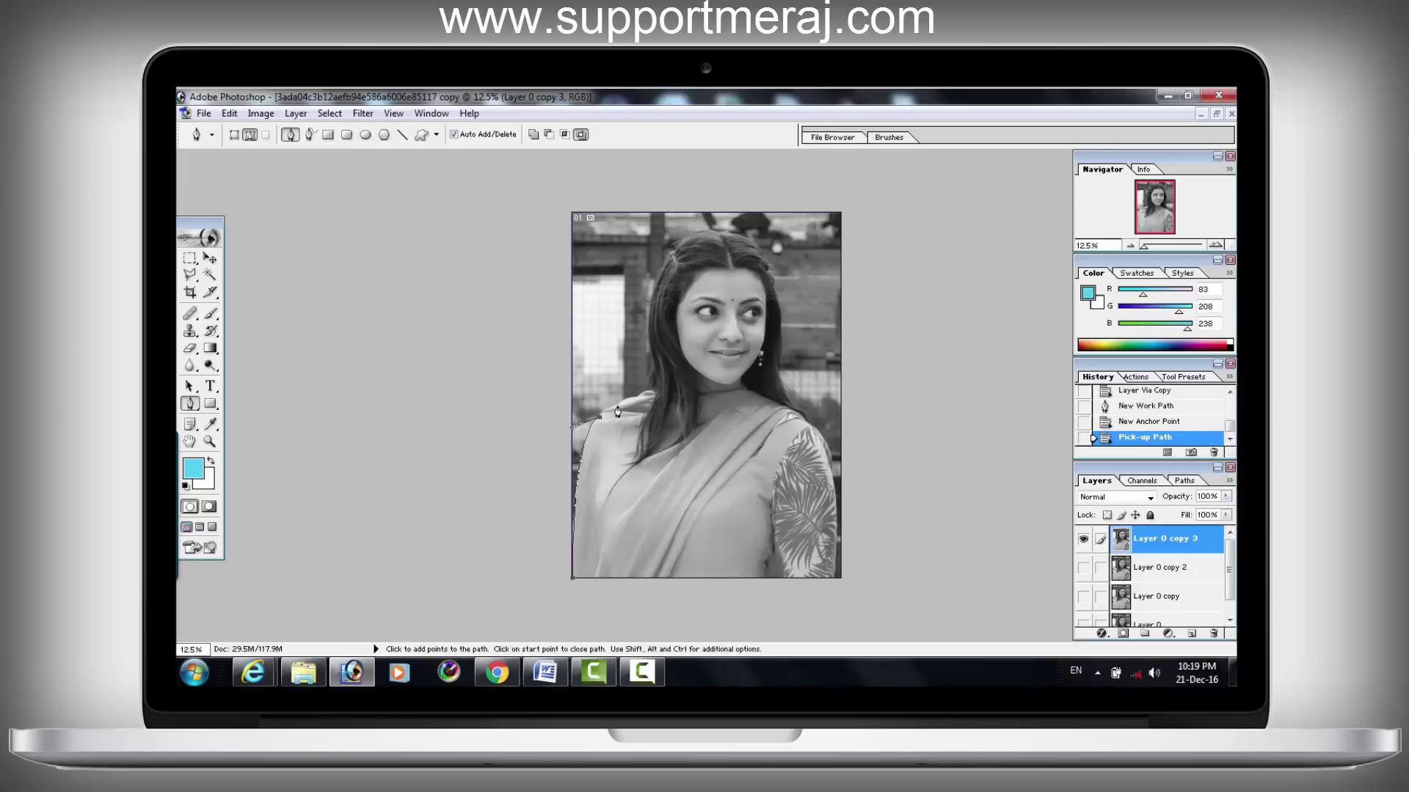
left_click_drag(619, 408, 638, 402)
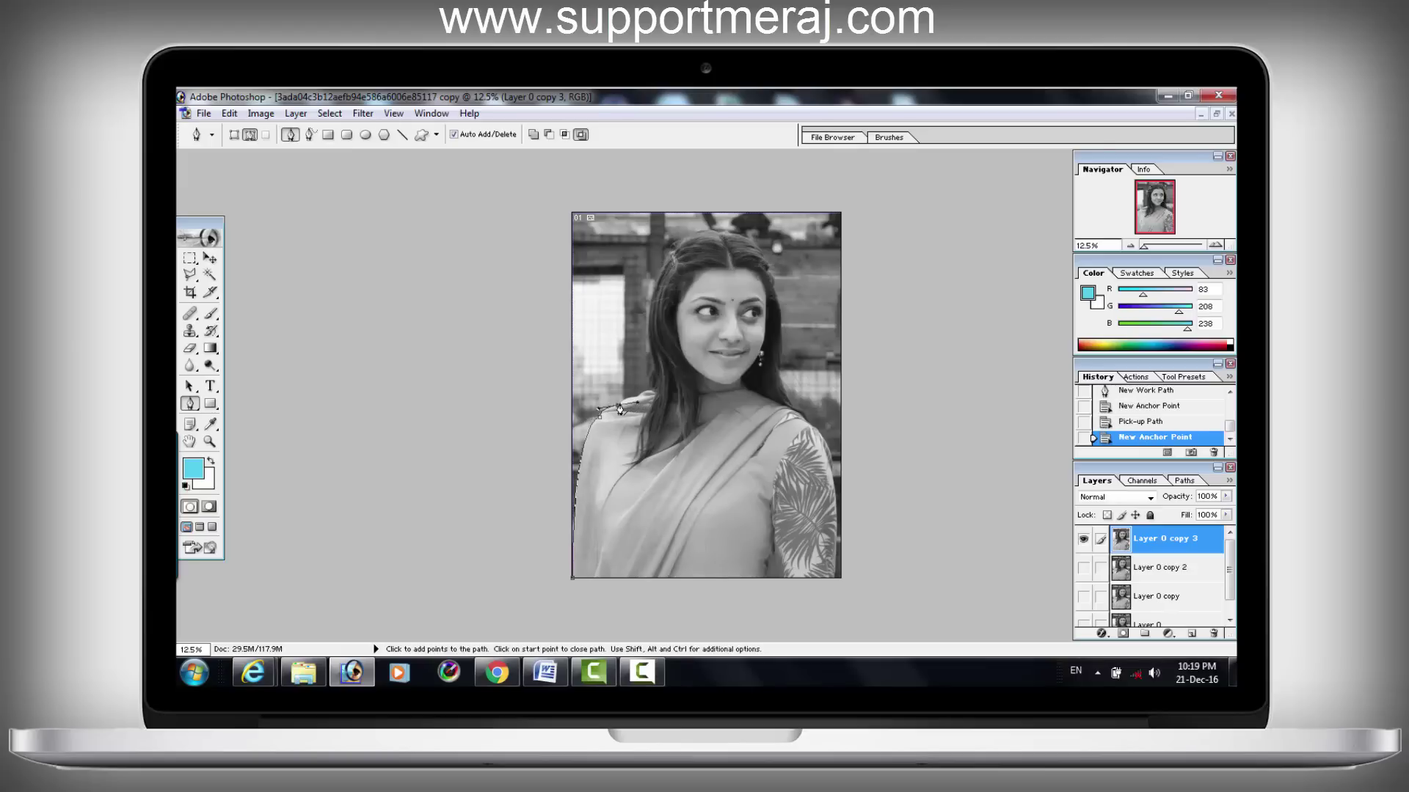
left_click(619, 407, "alt")
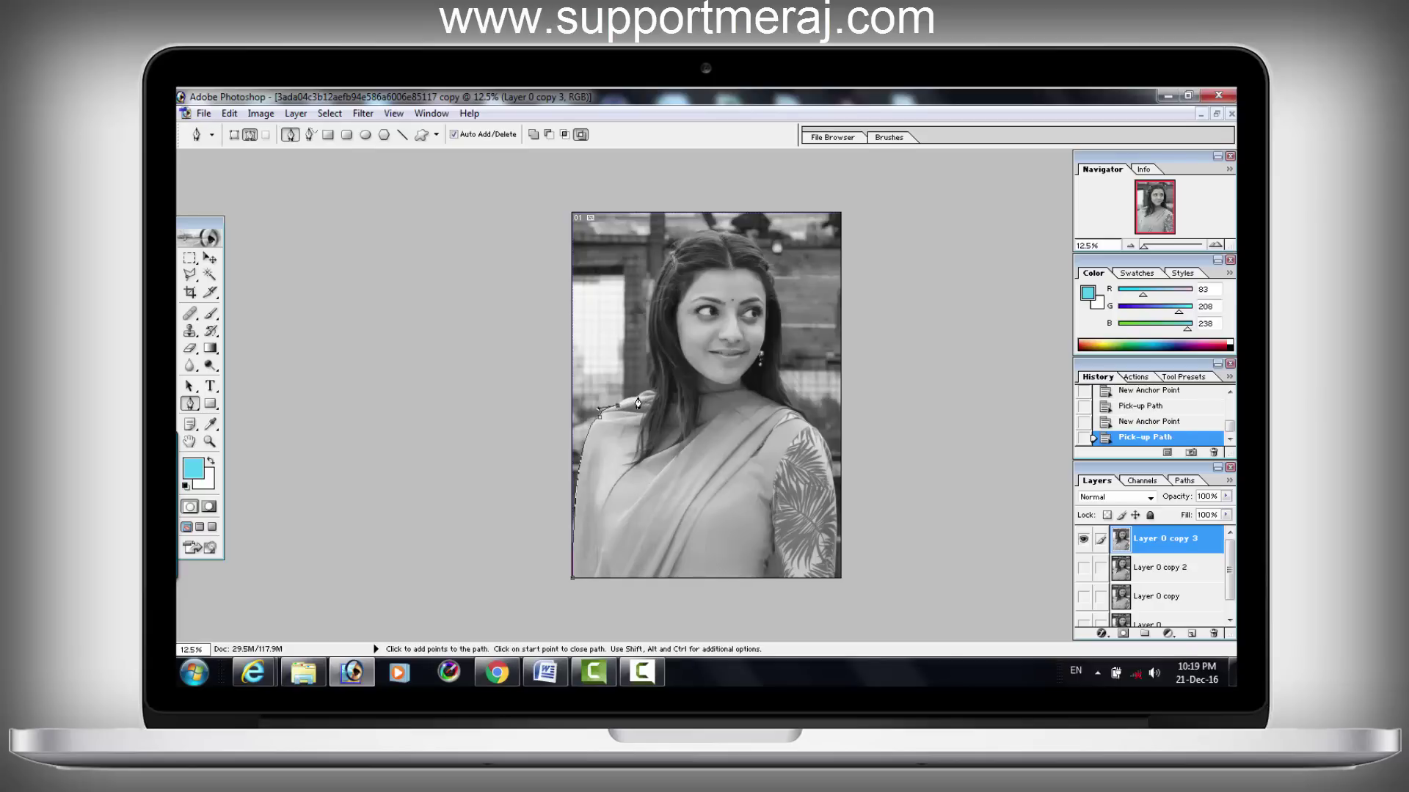
Step: Extend the path up the neck and the side of the hair, zooming to 25%
left_click(637, 402)
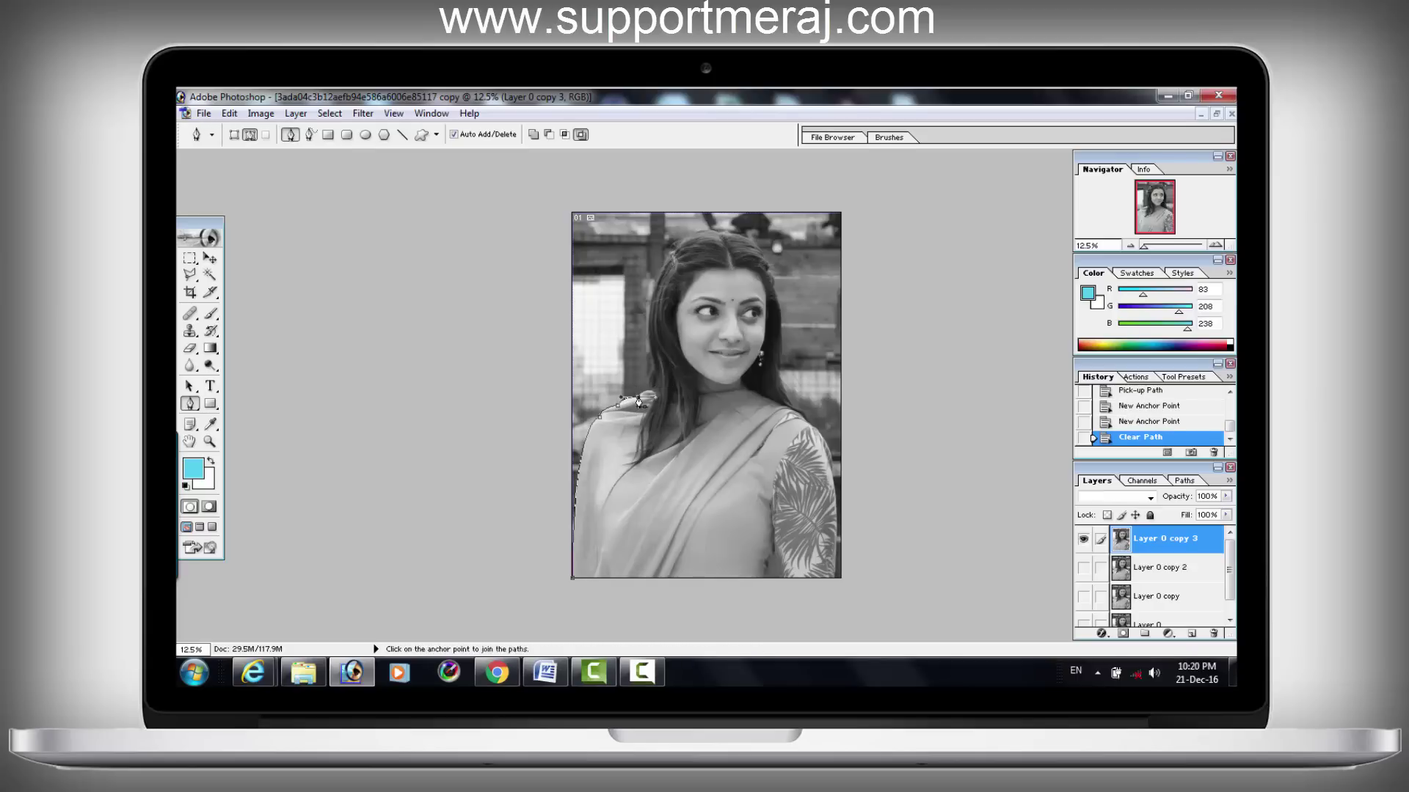
left_click(653, 361)
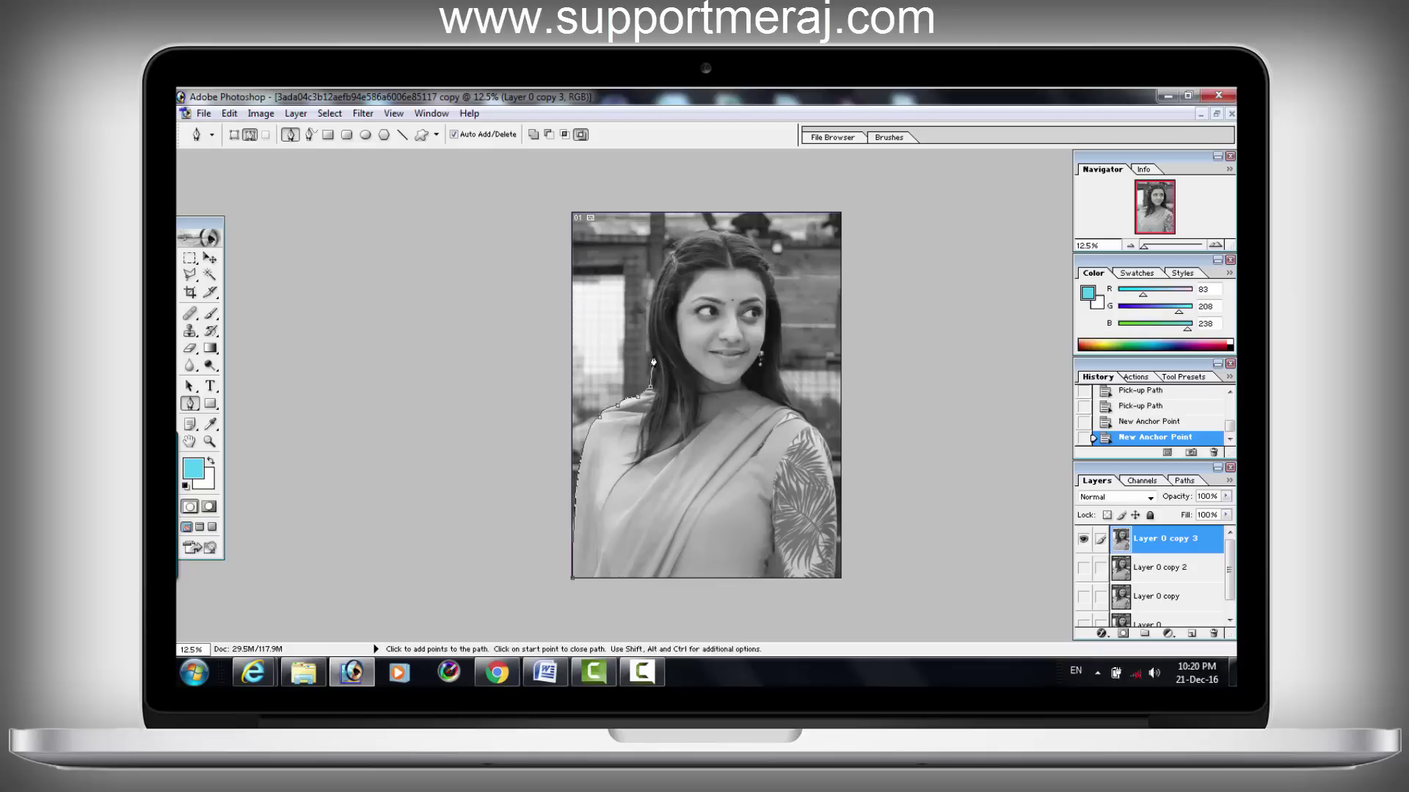
left_click_drag(673, 251, 710, 214)
left_click(673, 250, "alt")
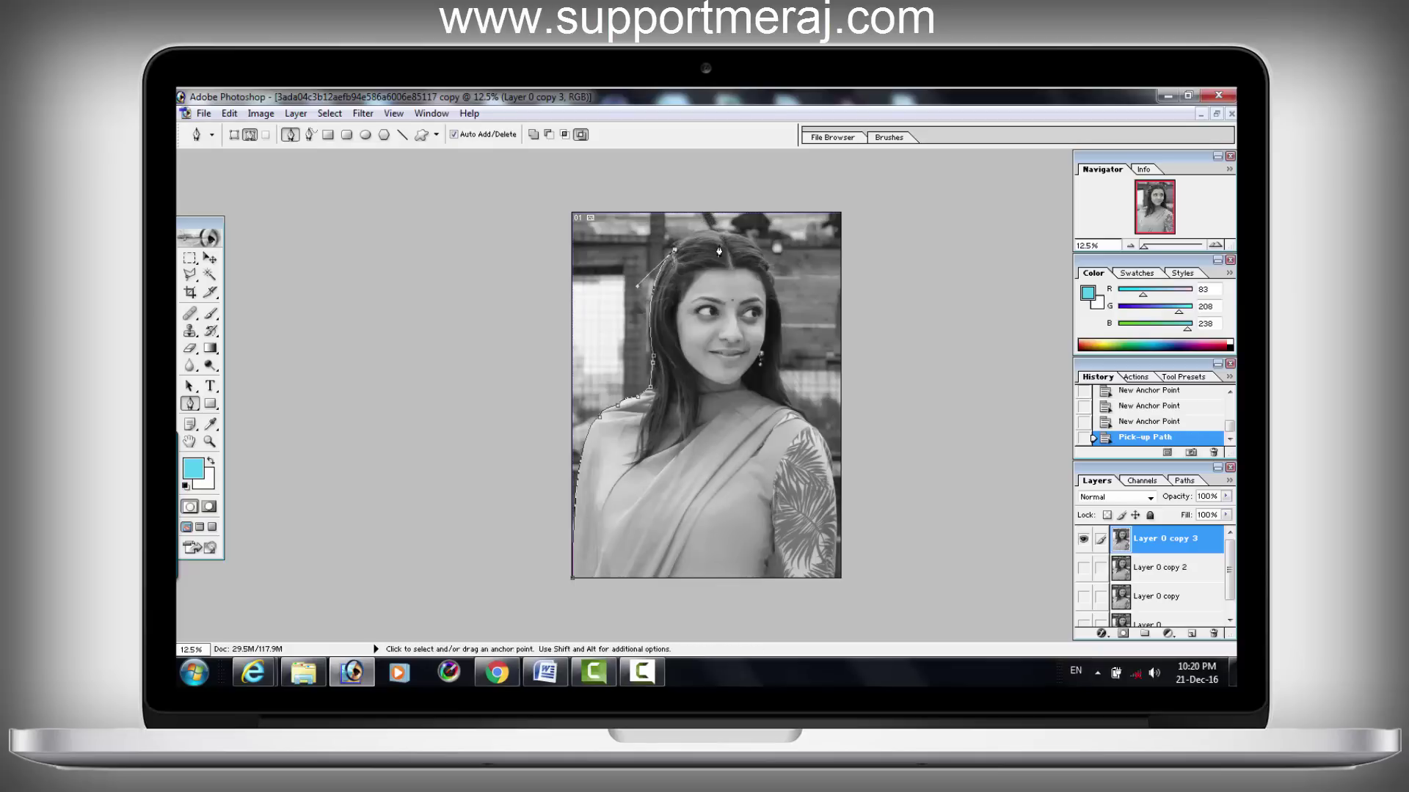
key("ctrl+plus")
key("BackSpace")
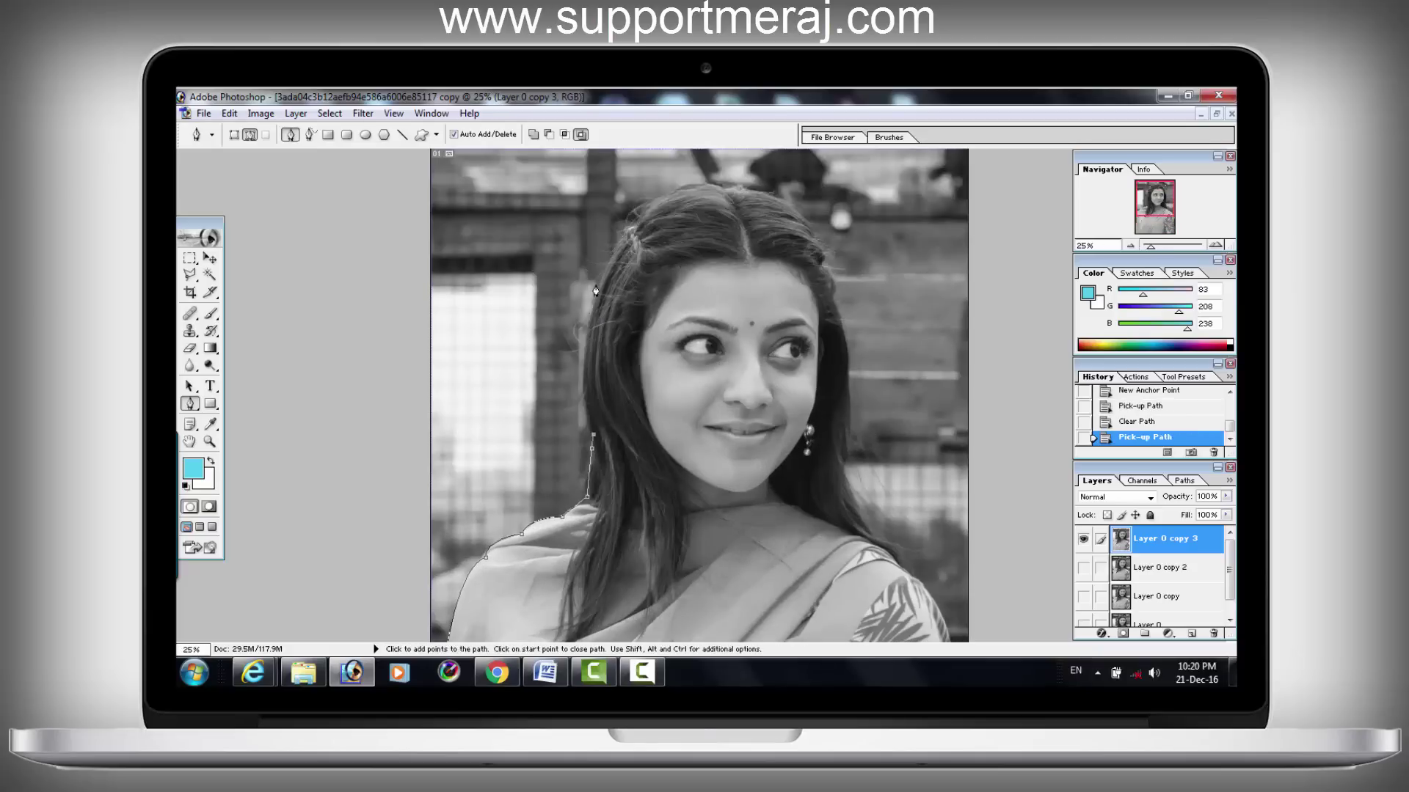
Step: Carry the path over the top of the head and down the right edge of the hair
mouse_move(632, 228)
left_mouse_down()
mouse_move(661, 206)
mouse_move(786, 214)
left_mouse_up()
left_click(632, 228, "alt")
left_click(726, 189, "alt")
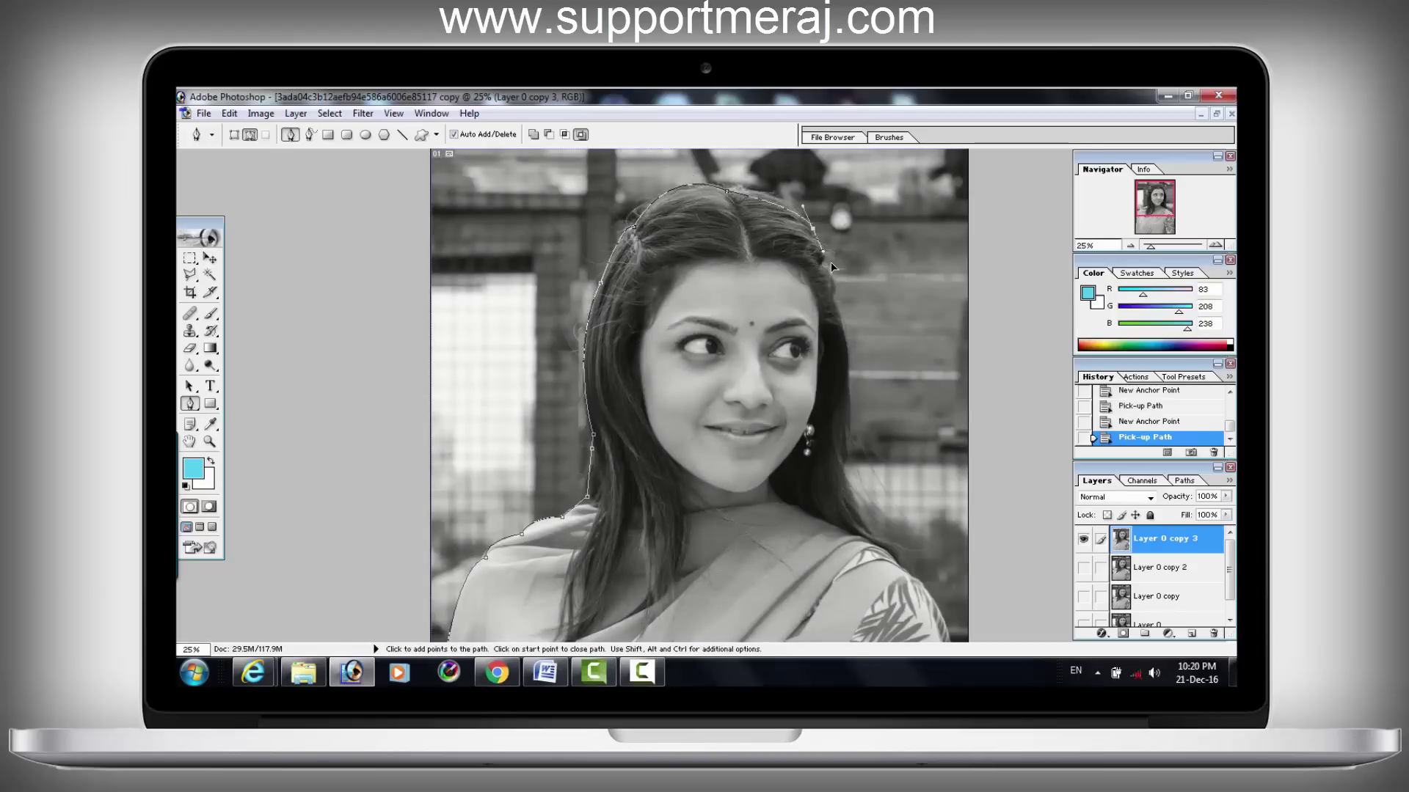
left_click(812, 229)
left_click(827, 259)
left_click(836, 297)
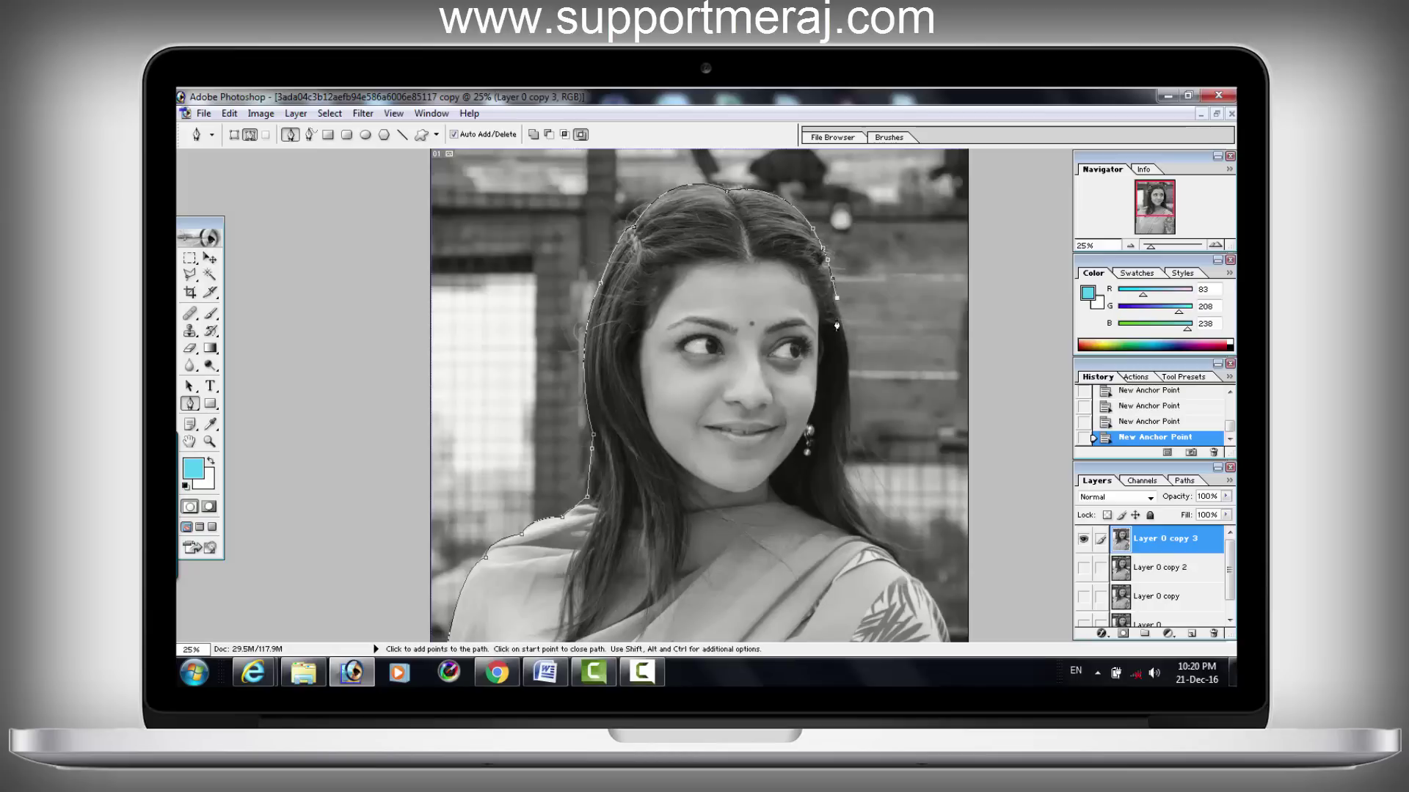
left_click(847, 350)
mouse_move(845, 463)
left_mouse_down()
mouse_move(836, 483)
mouse_move(877, 527)
left_mouse_up()
left_click(846, 464, "alt")
left_click(861, 506, "alt")
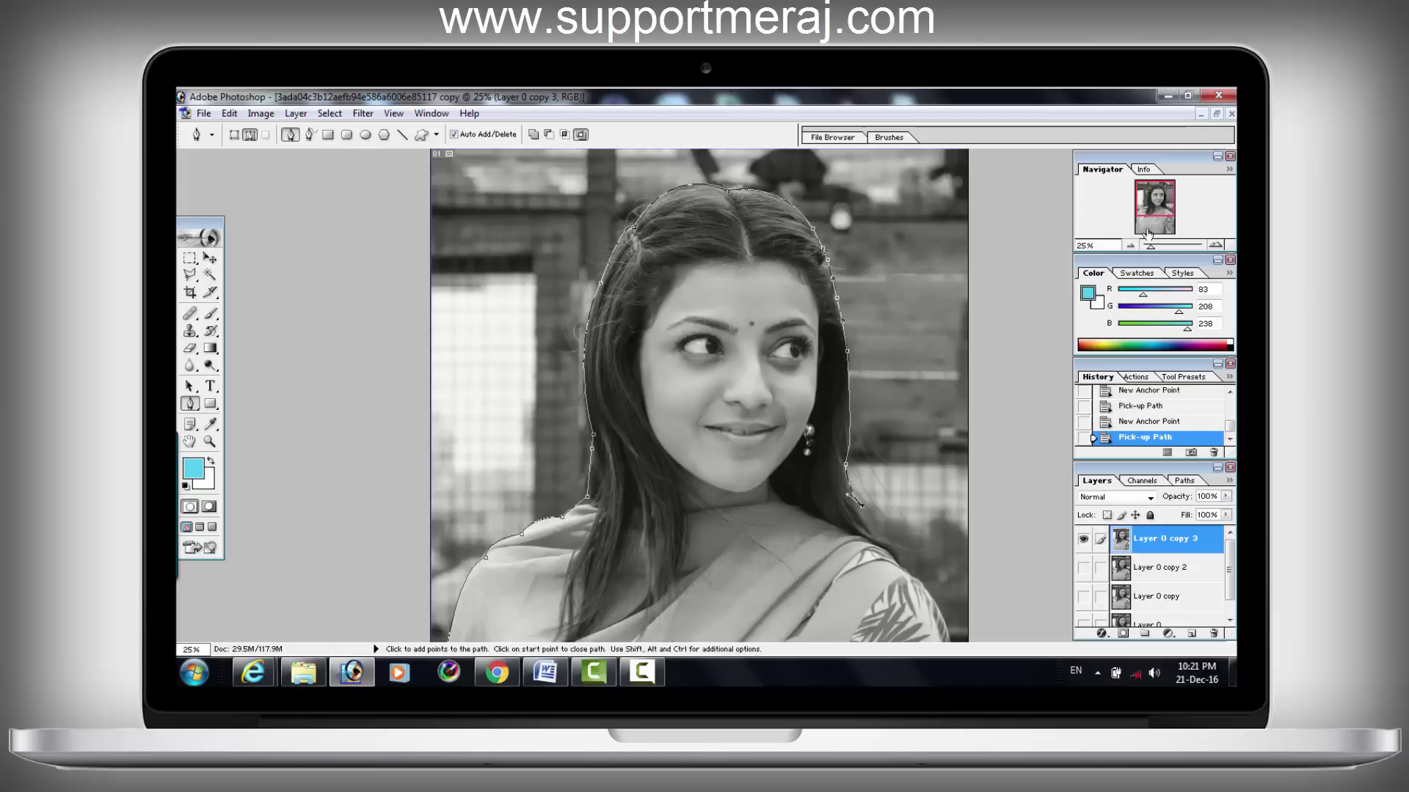
Step: Continue the path from the lower hair to the top of the right sleeve
left_click_drag(1160, 216, 1164, 234)
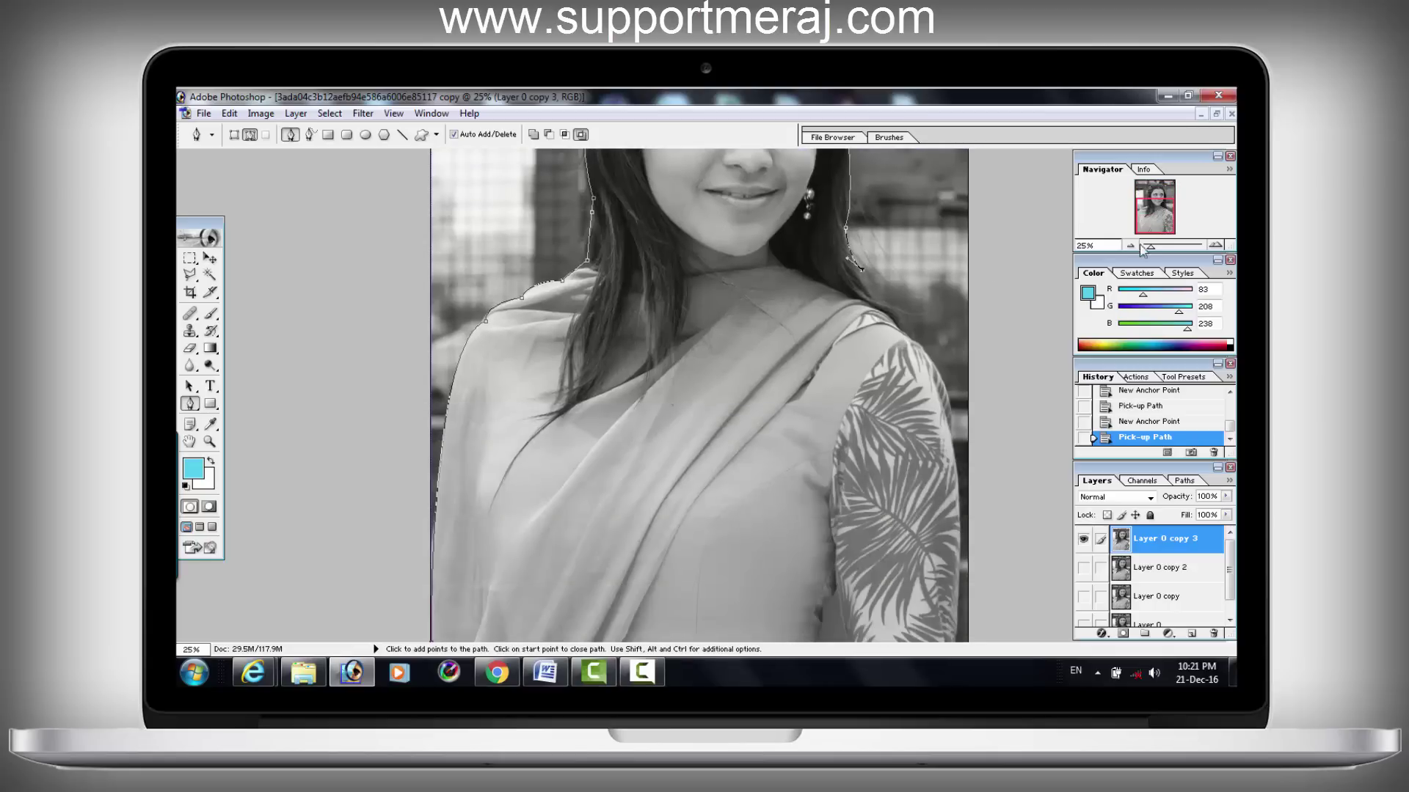
left_click(887, 304)
left_click(888, 307)
left_click(903, 329)
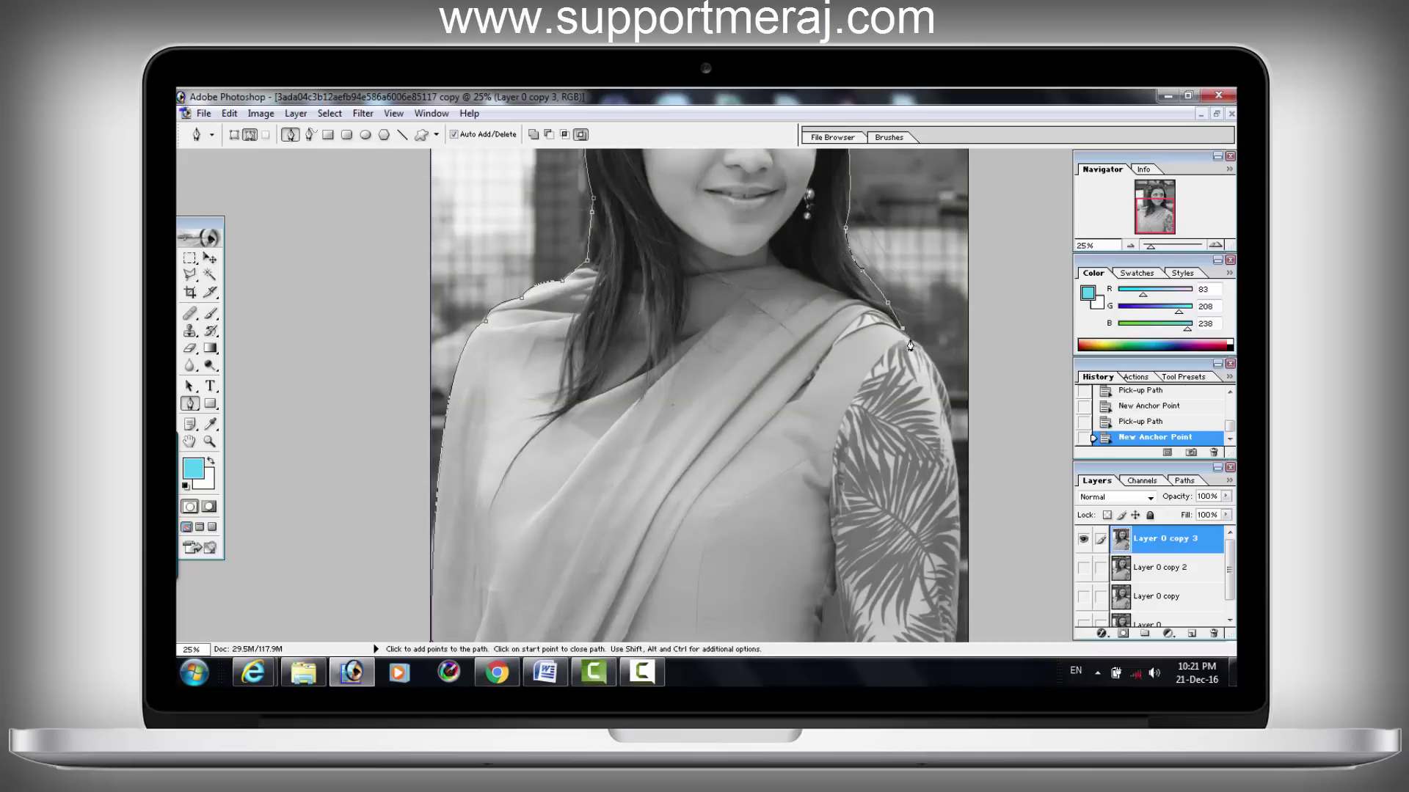
left_click(910, 339)
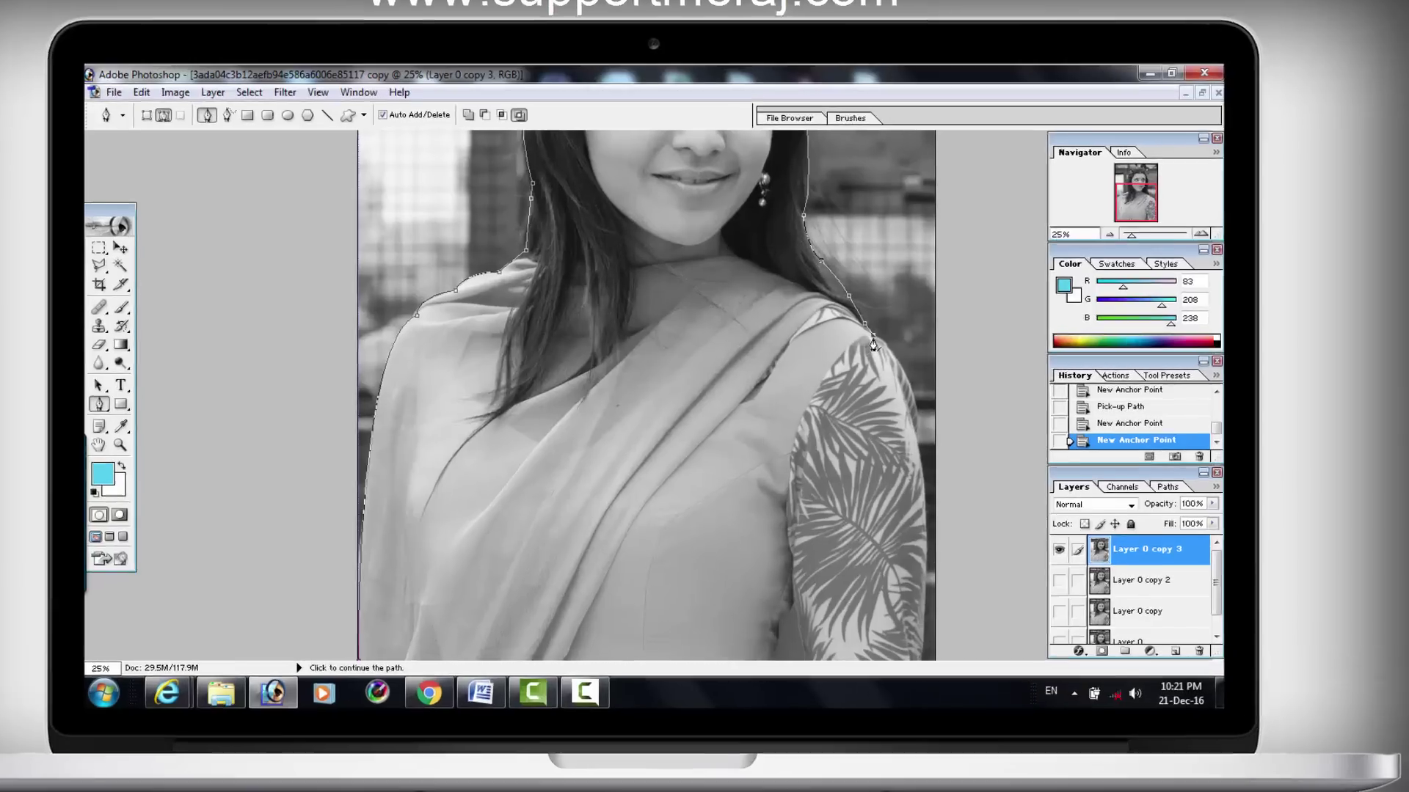
left_click(873, 342)
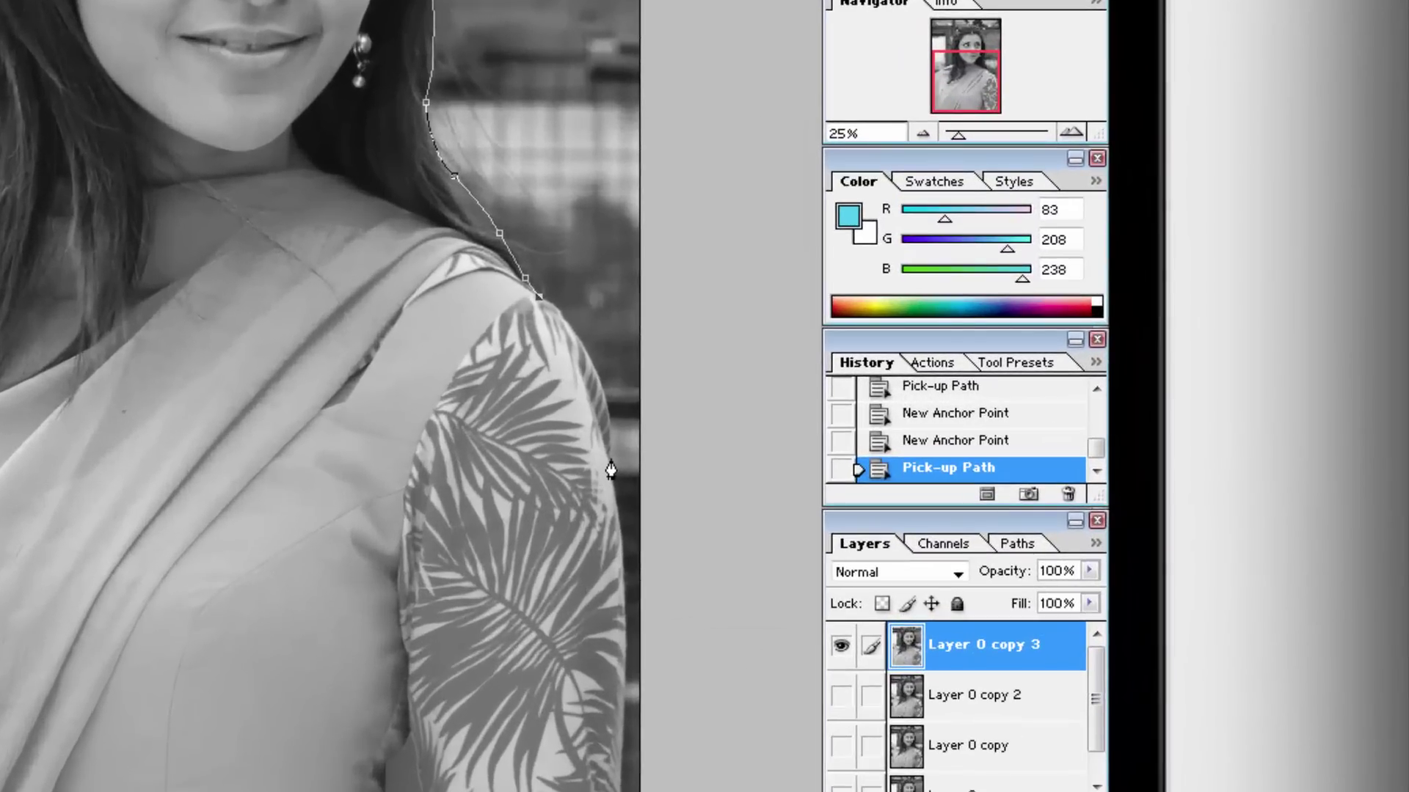
Step: Trace down the sleeve edge and arm, closing the path at its starting point
left_click_drag(611, 459, 597, 539)
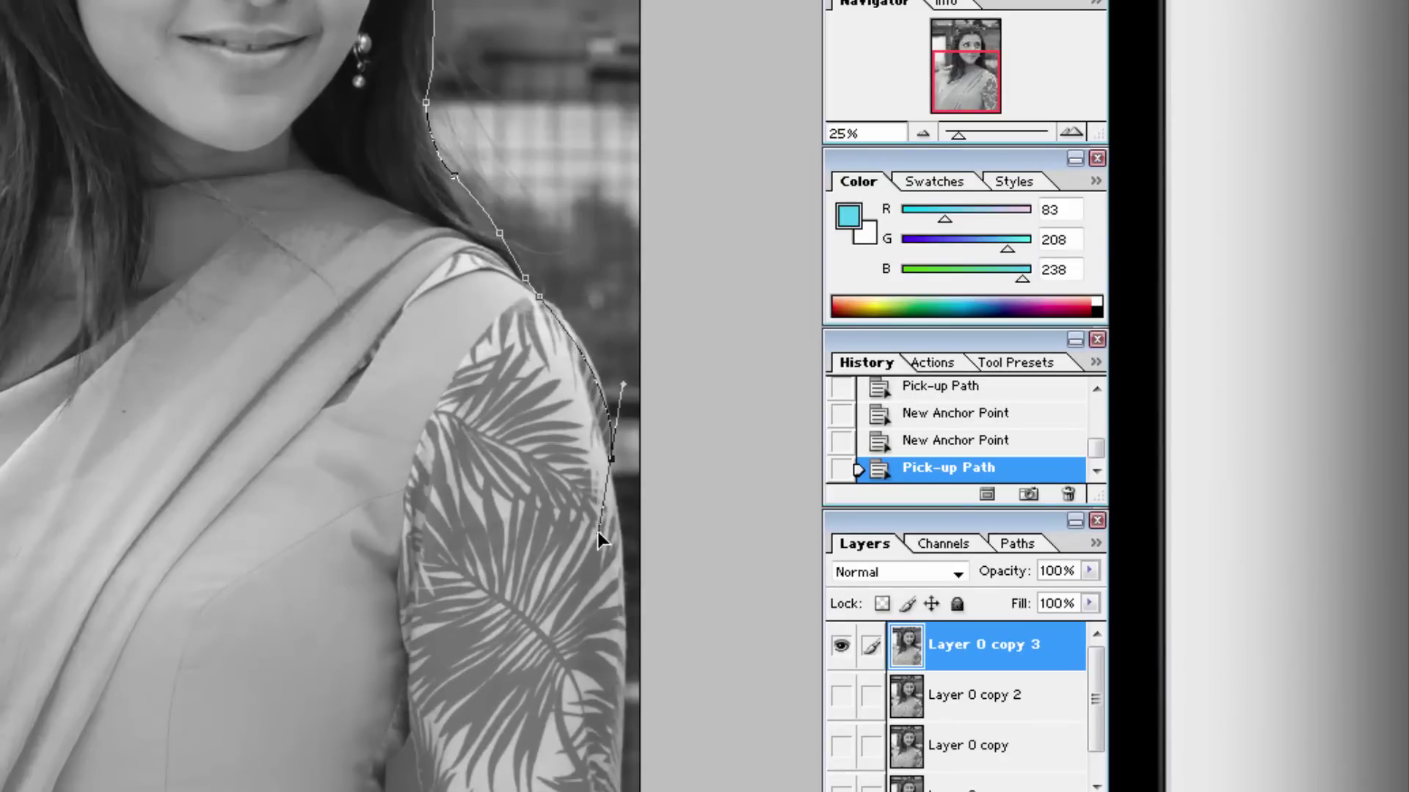
left_click_drag(597, 539, 602, 558)
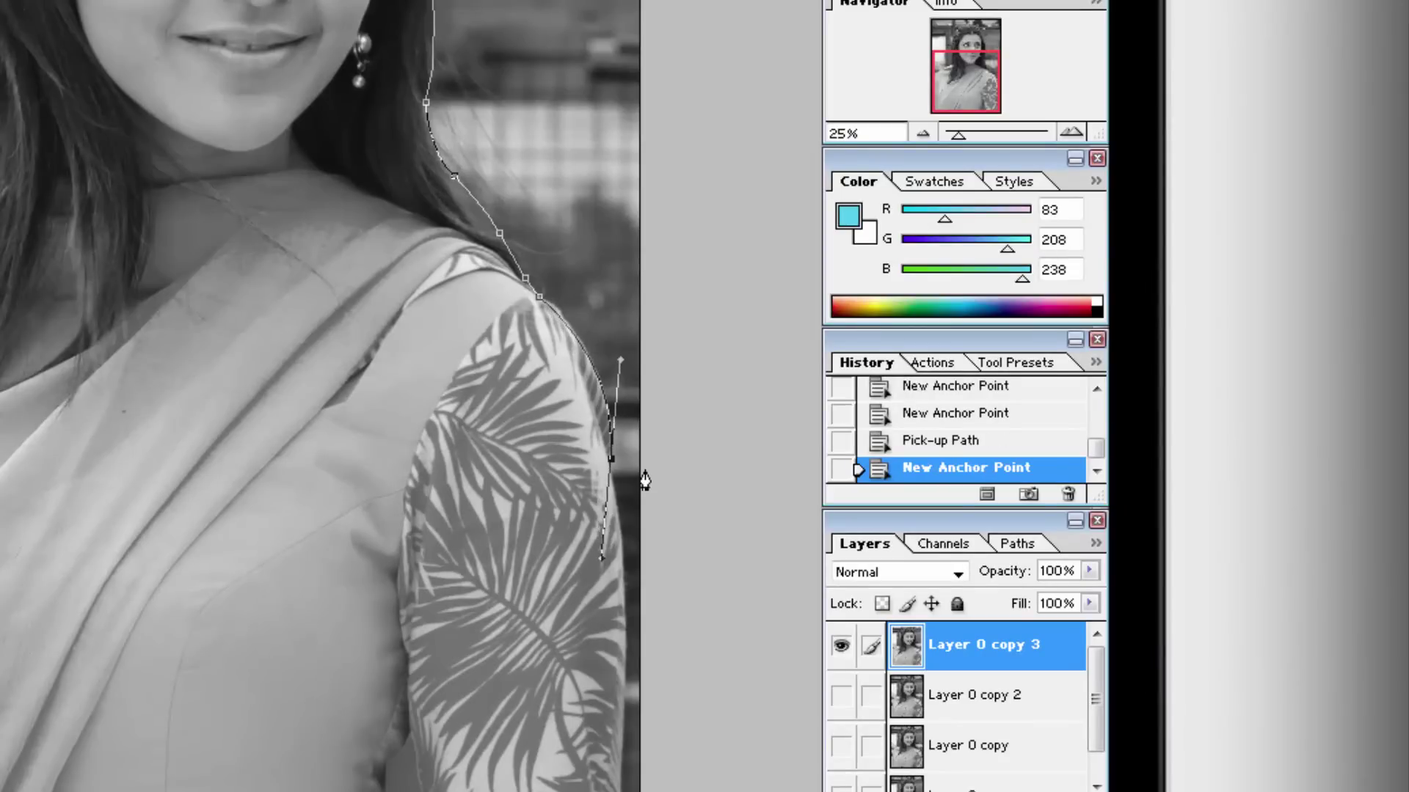
left_click(612, 470, "alt")
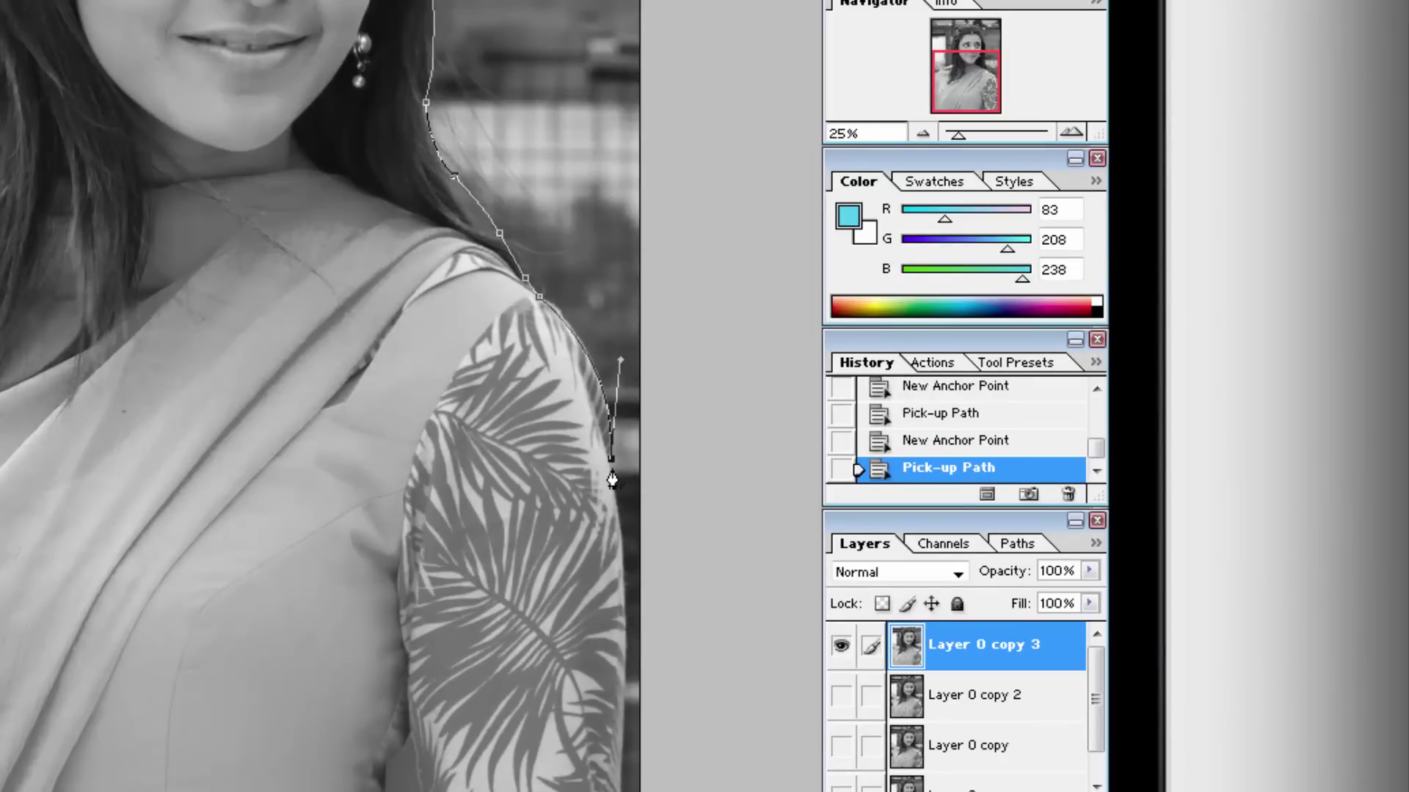
left_click_drag(628, 646, 617, 710)
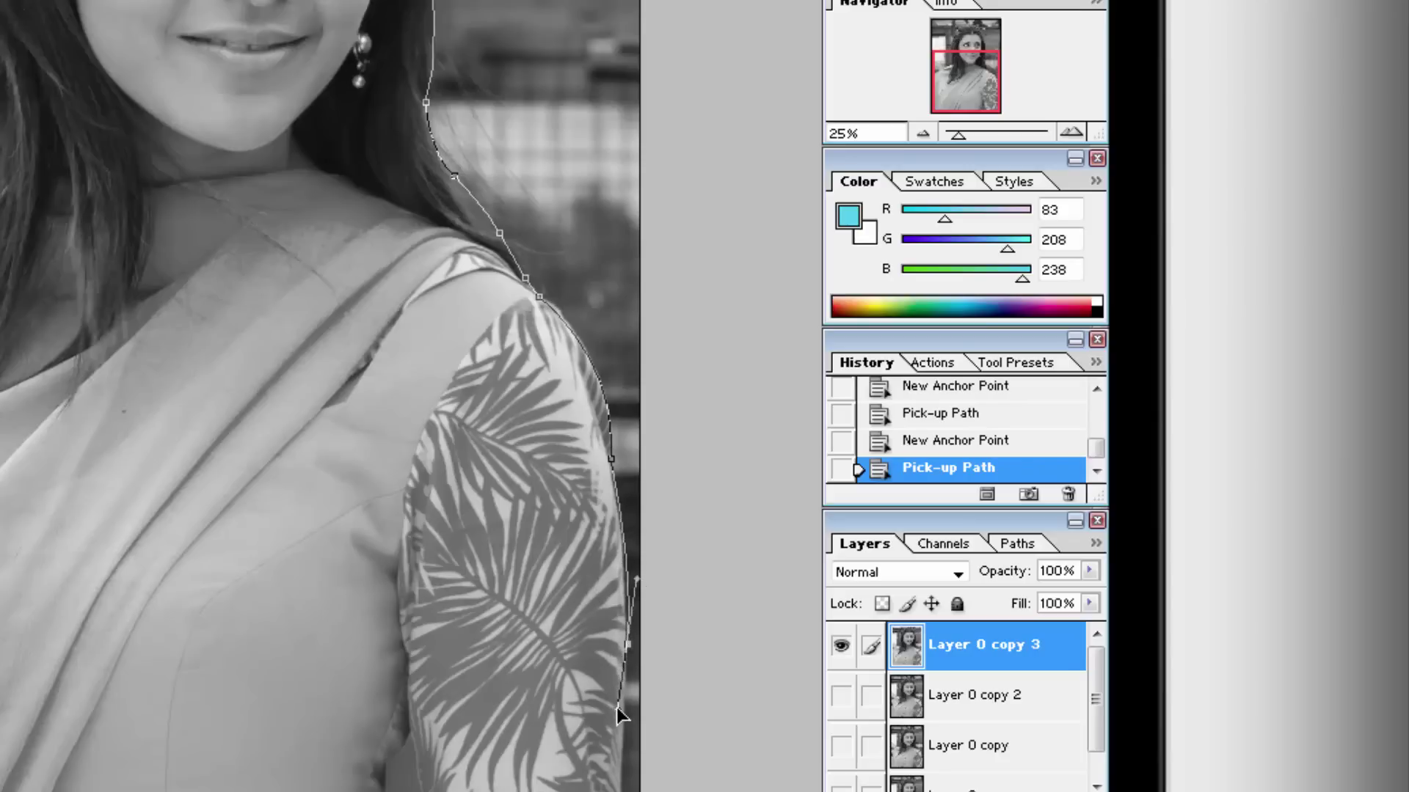
left_click_drag(616, 711, 622, 710)
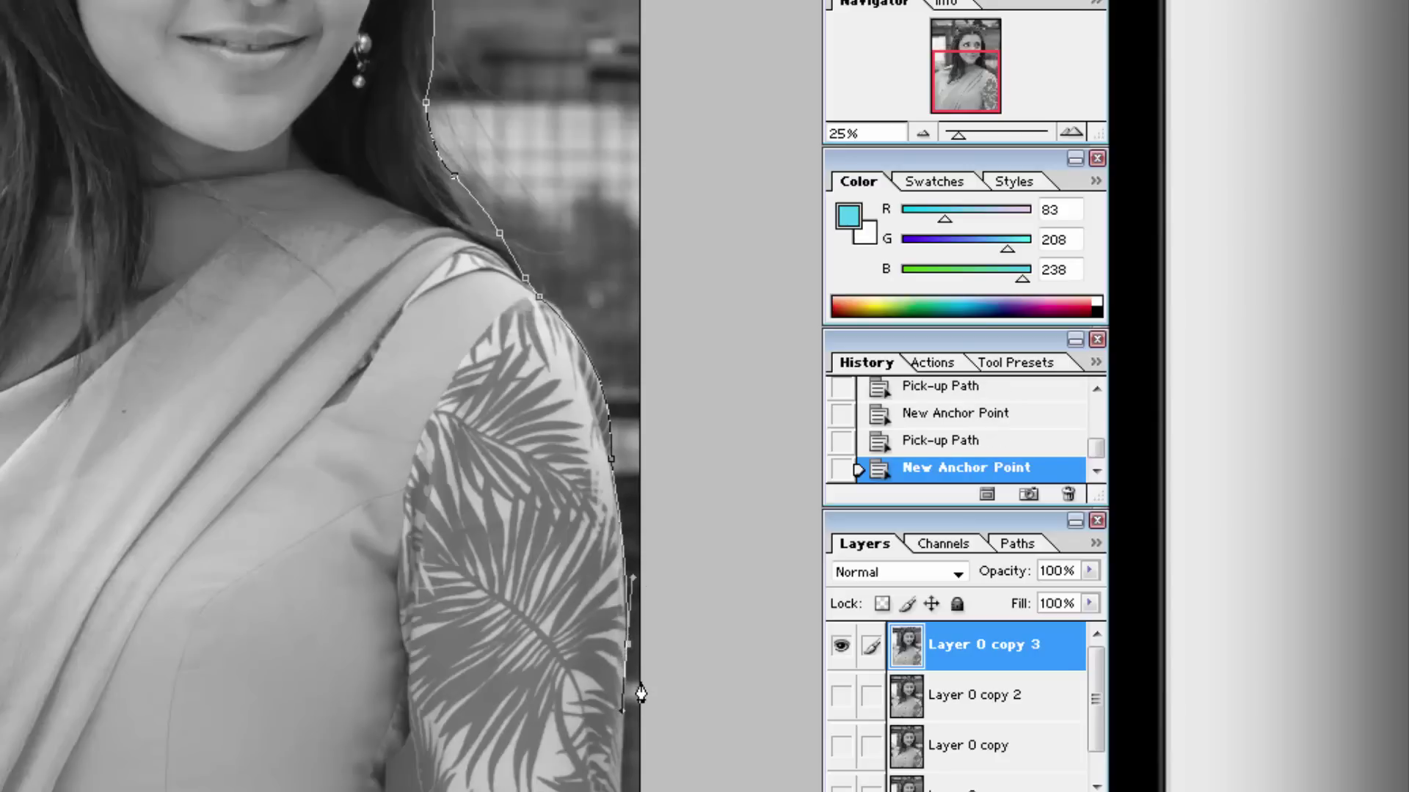
left_click(628, 645, "alt")
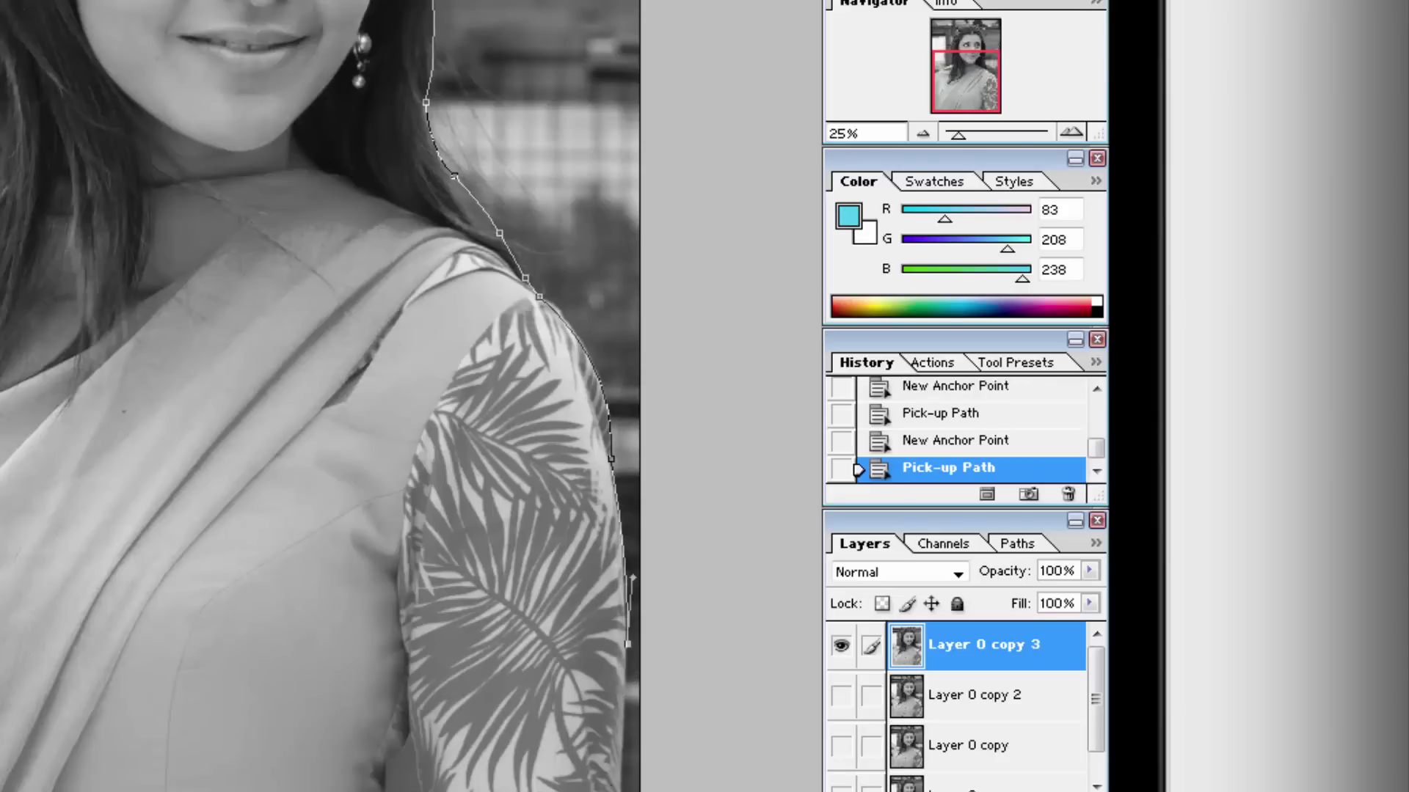
left_click(630, 785)
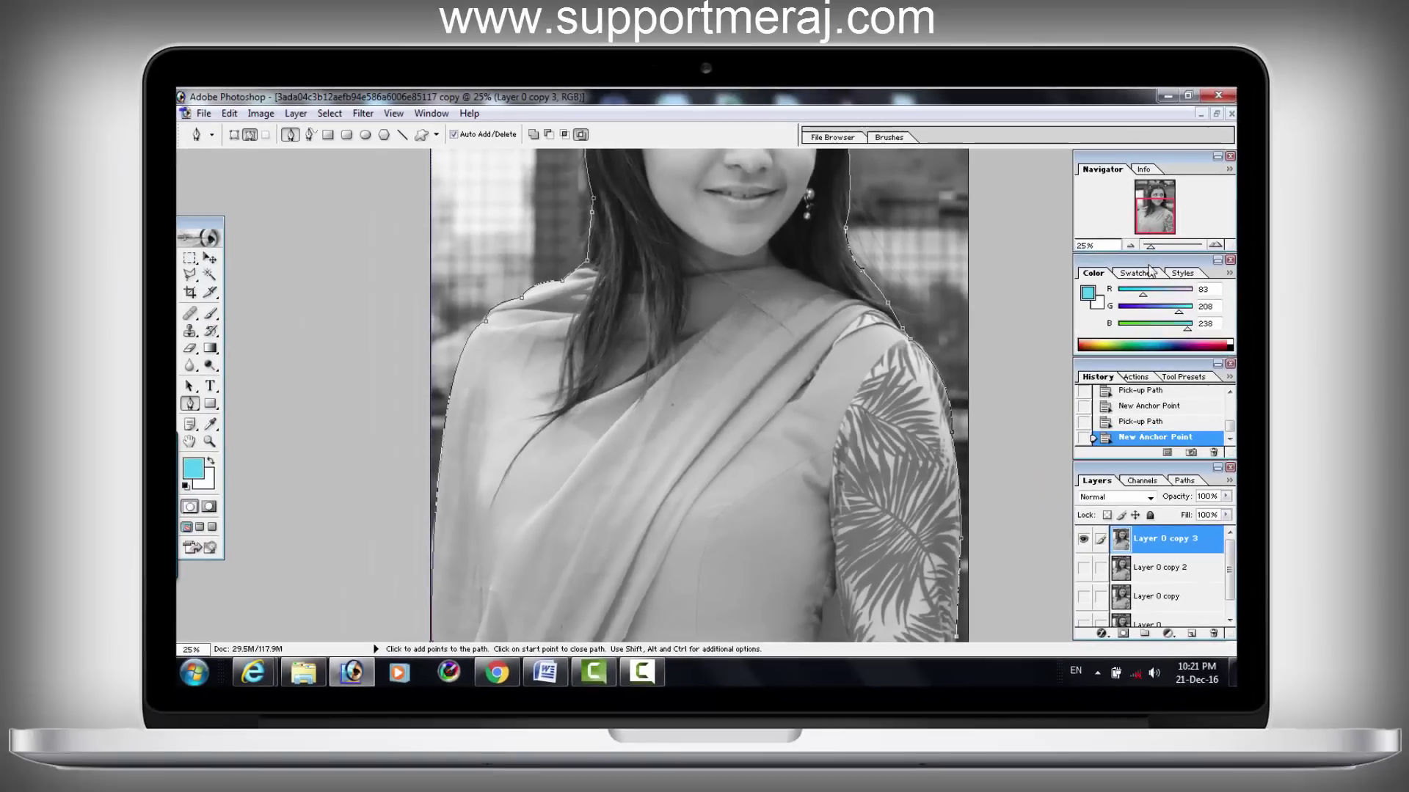
left_click(956, 533, "alt")
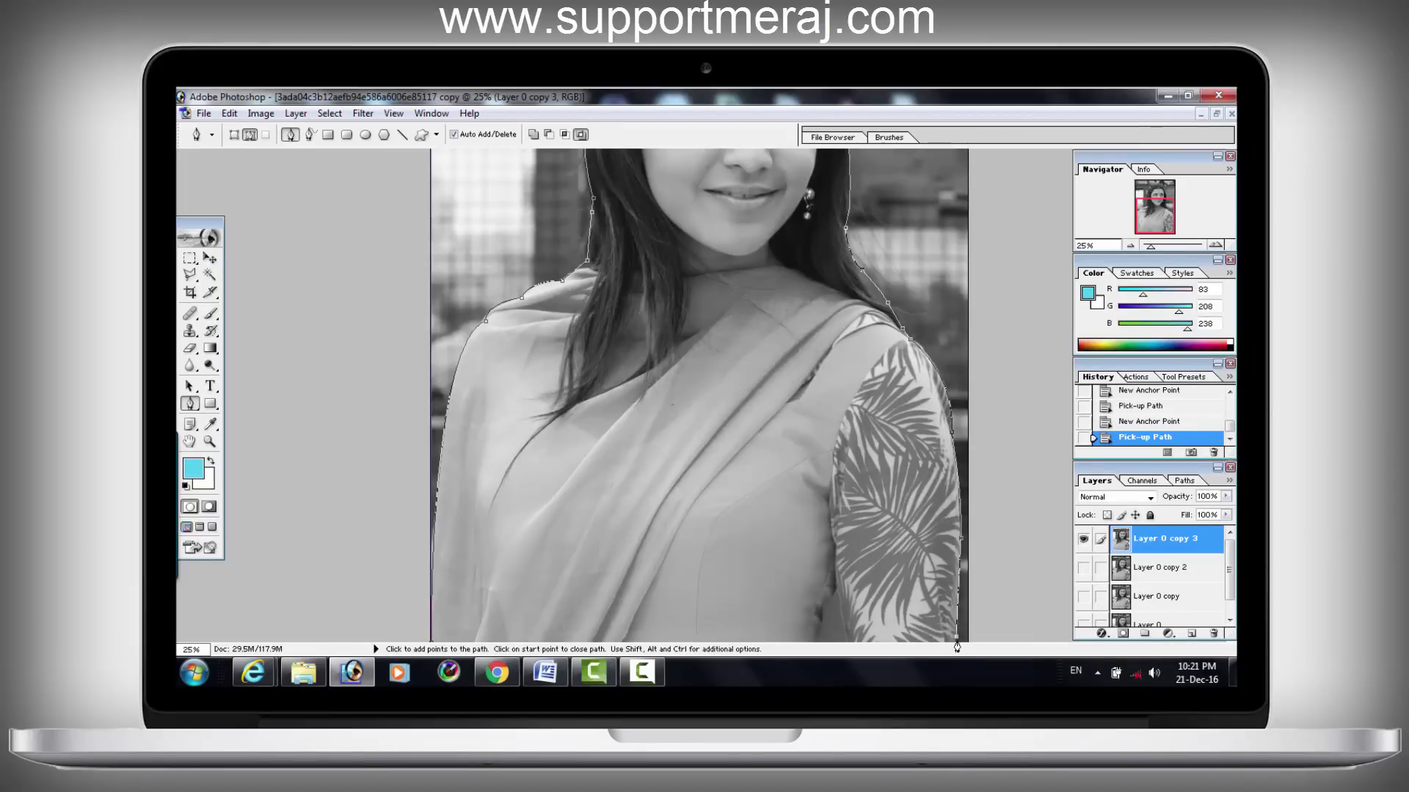
left_click(957, 642)
Step: Use Make Selection on the figure's outline path with a Feather Radius of 2 pixels
right_click(728, 200)
left_click(769, 273)
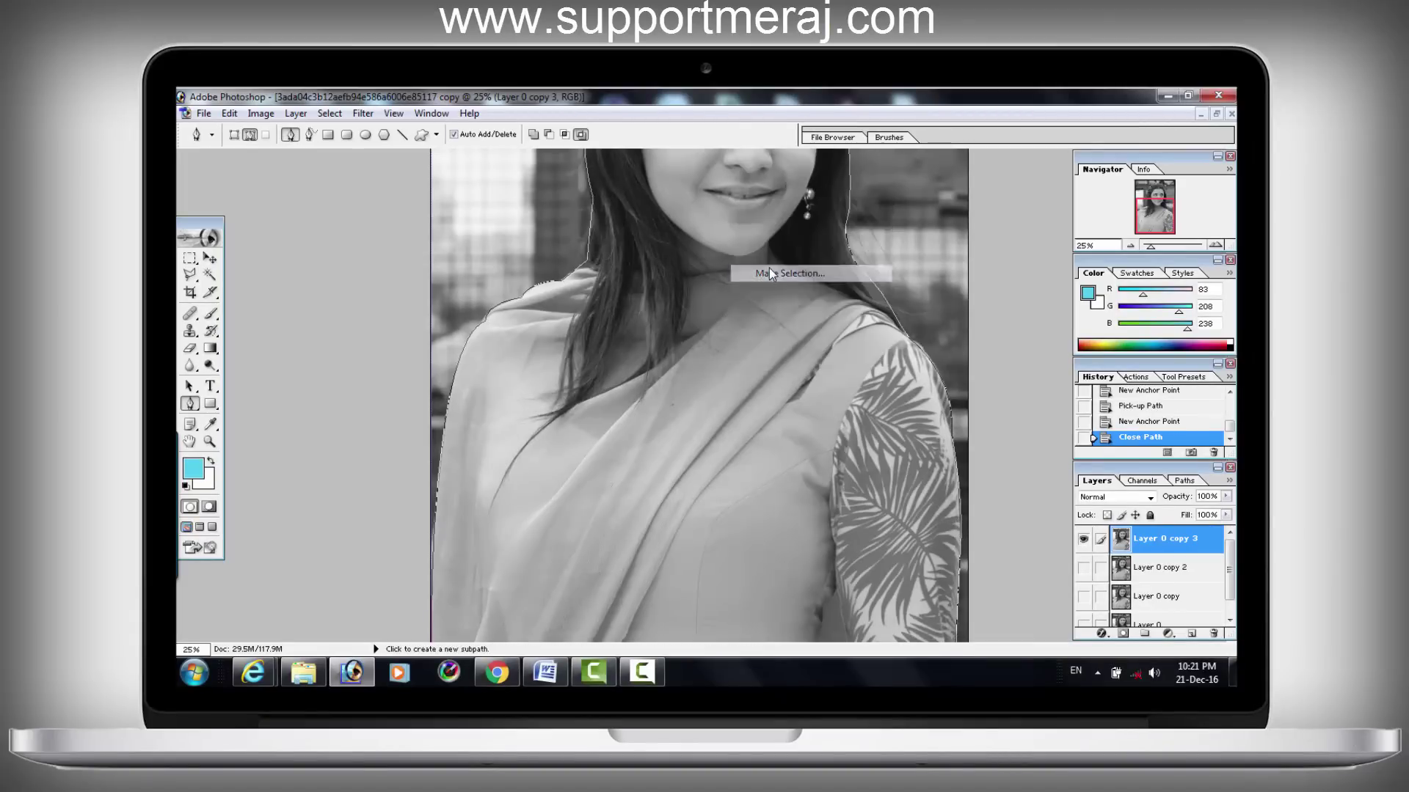
left_click(788, 318)
scroll(733, 367, "up", 5)
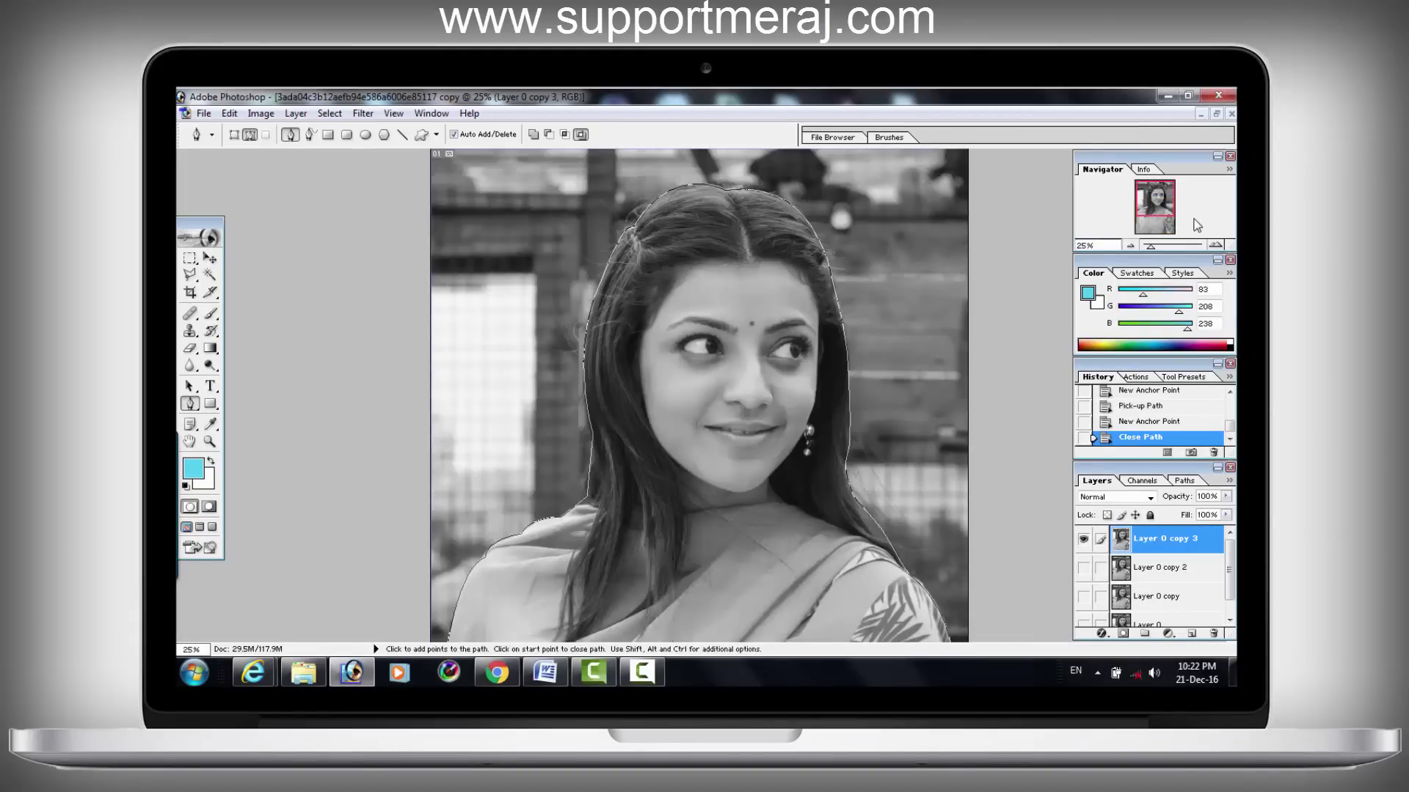
left_click_drag(1168, 210, 1169, 237)
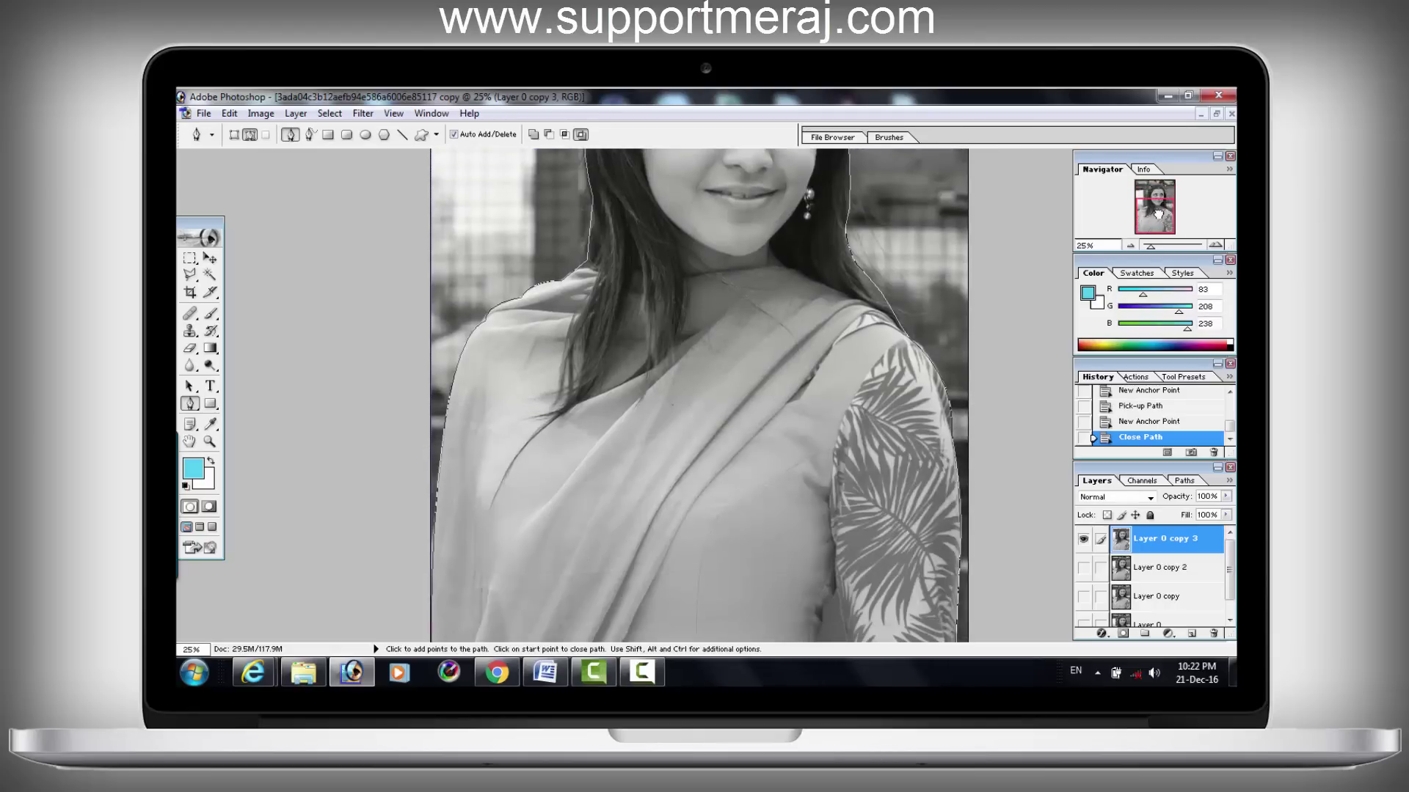
left_click_drag(1172, 243, 1166, 214)
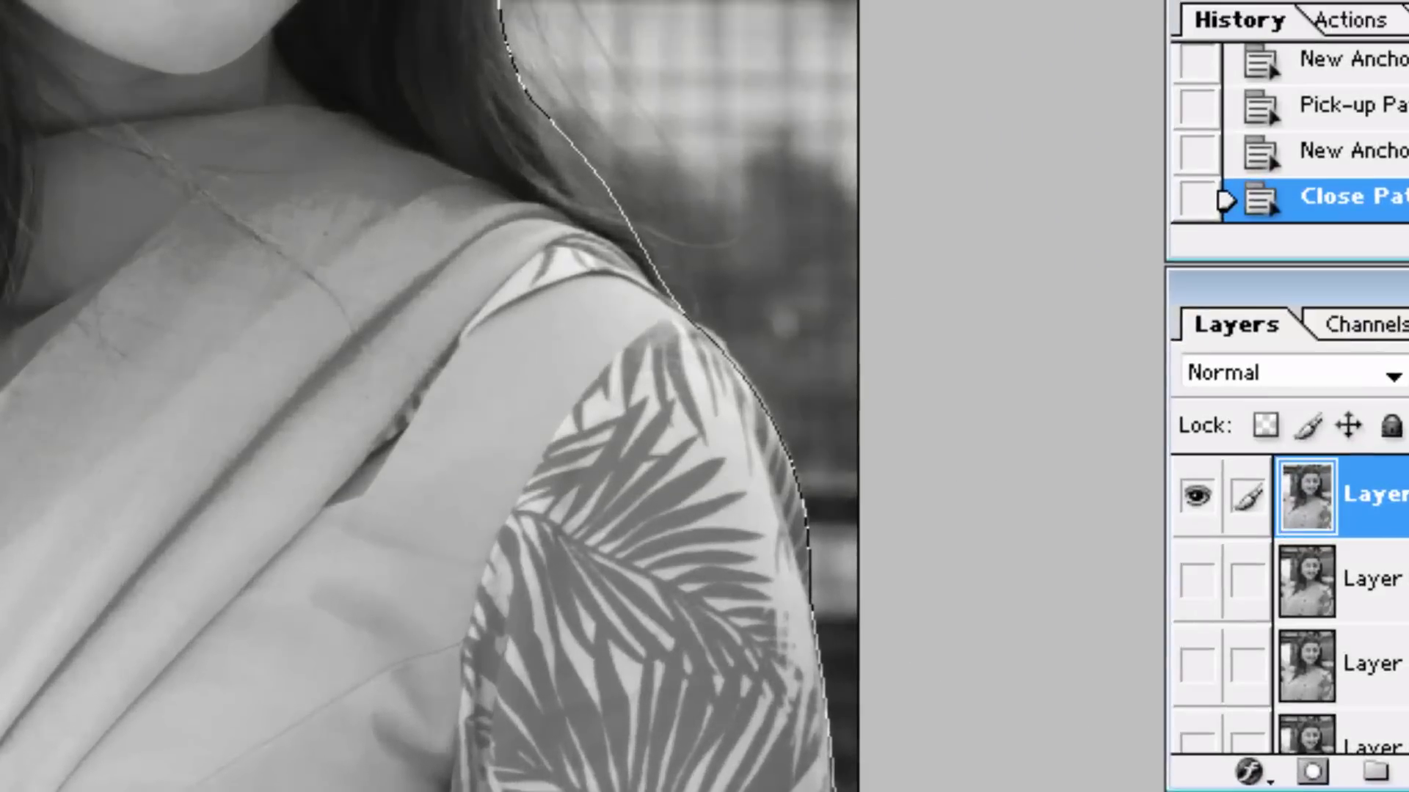
right_click(382, 1)
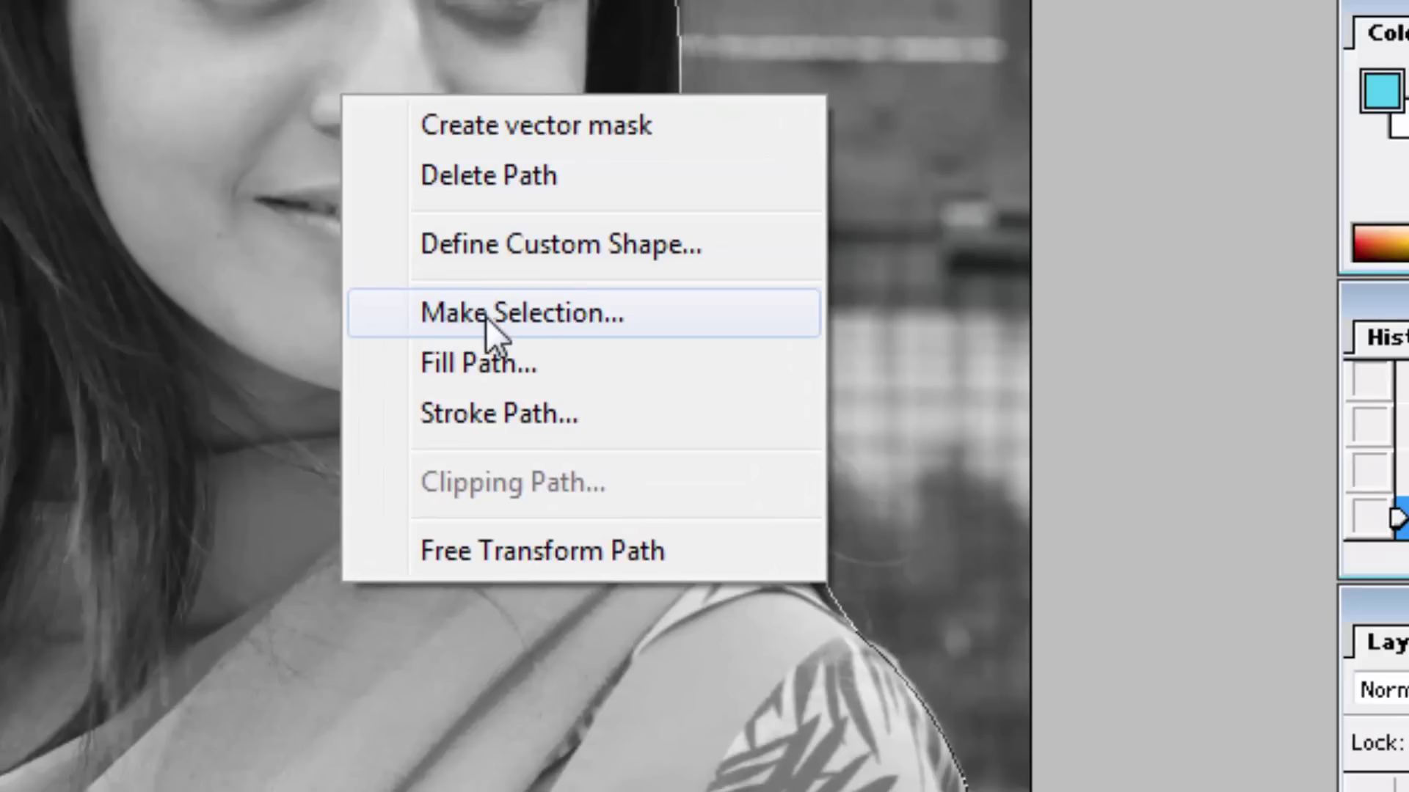
left_click(486, 317)
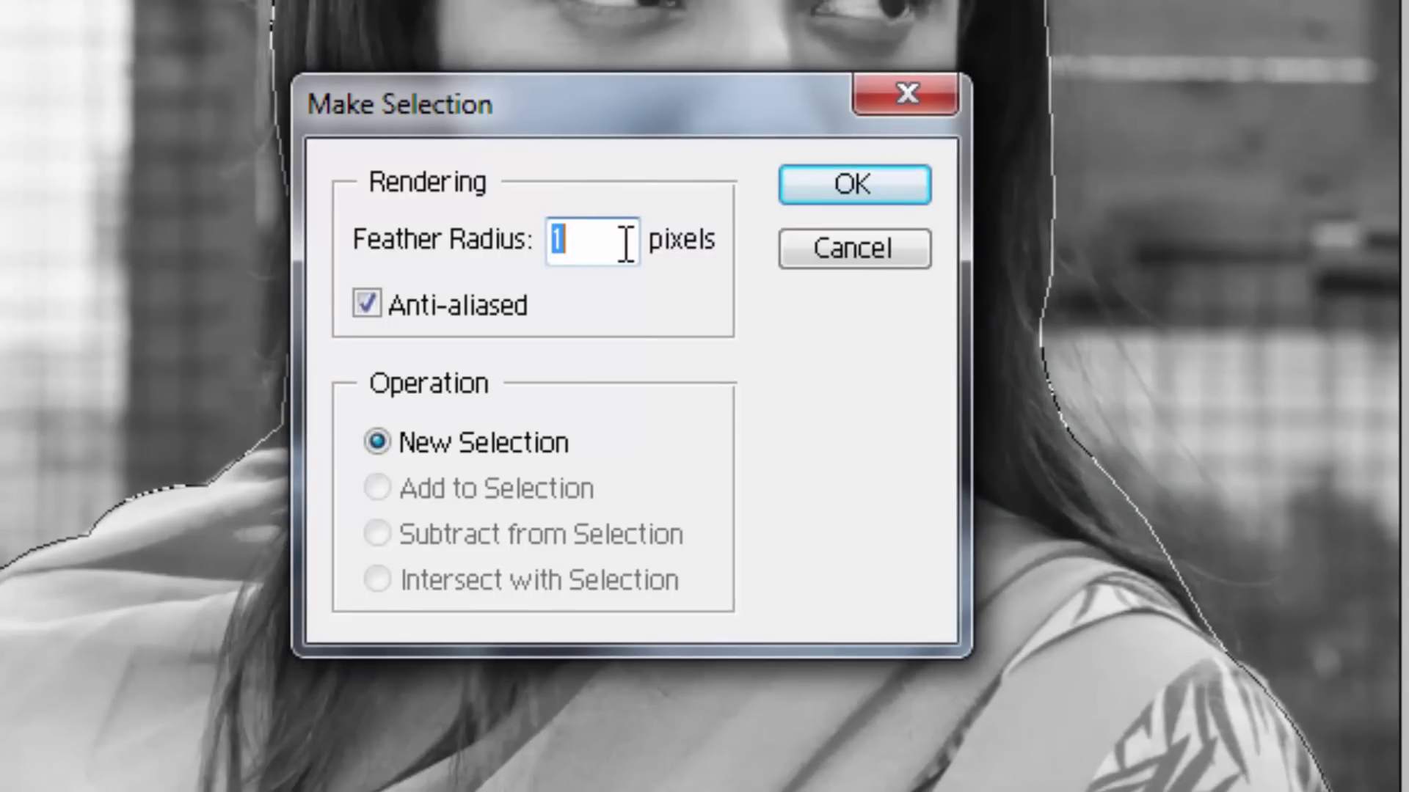
type("2")
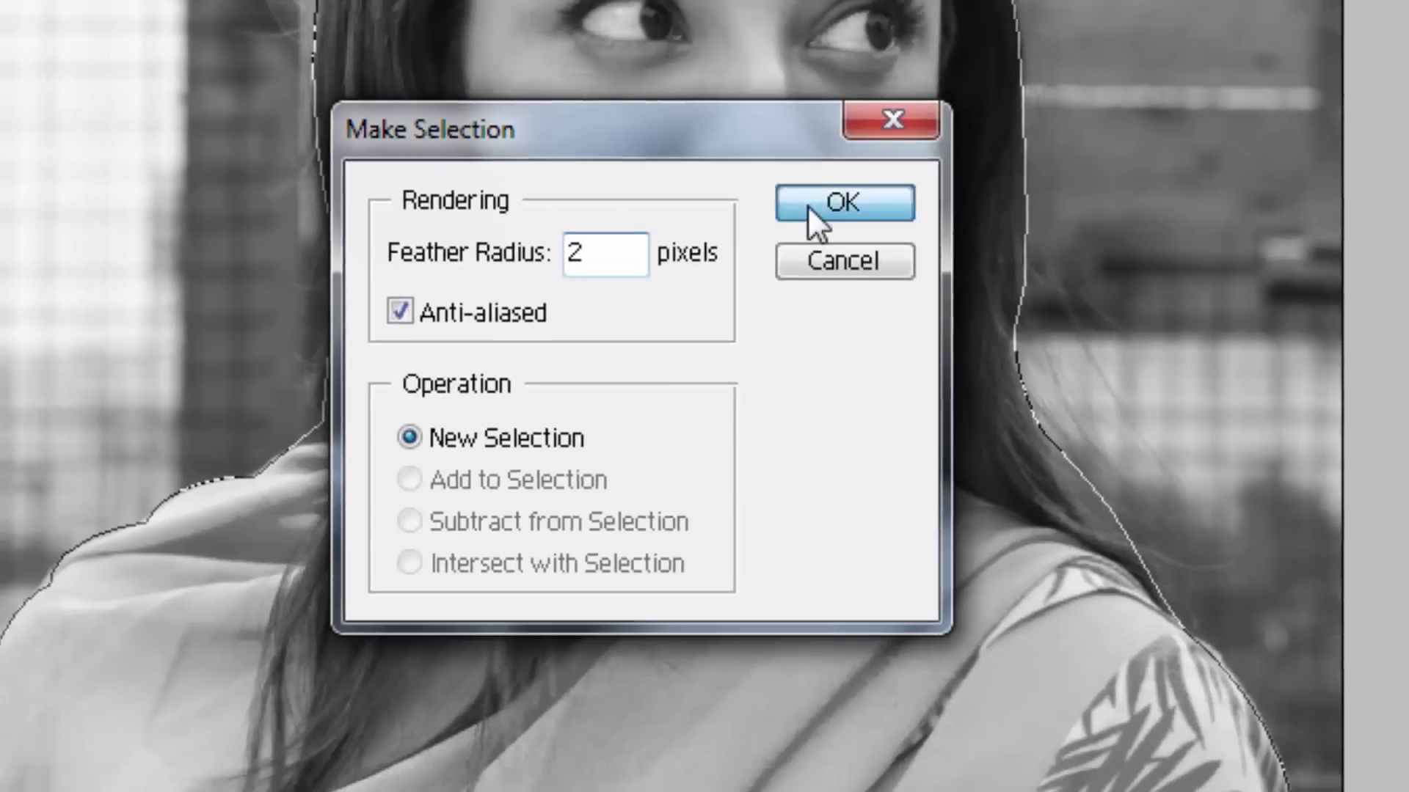
left_click(805, 195)
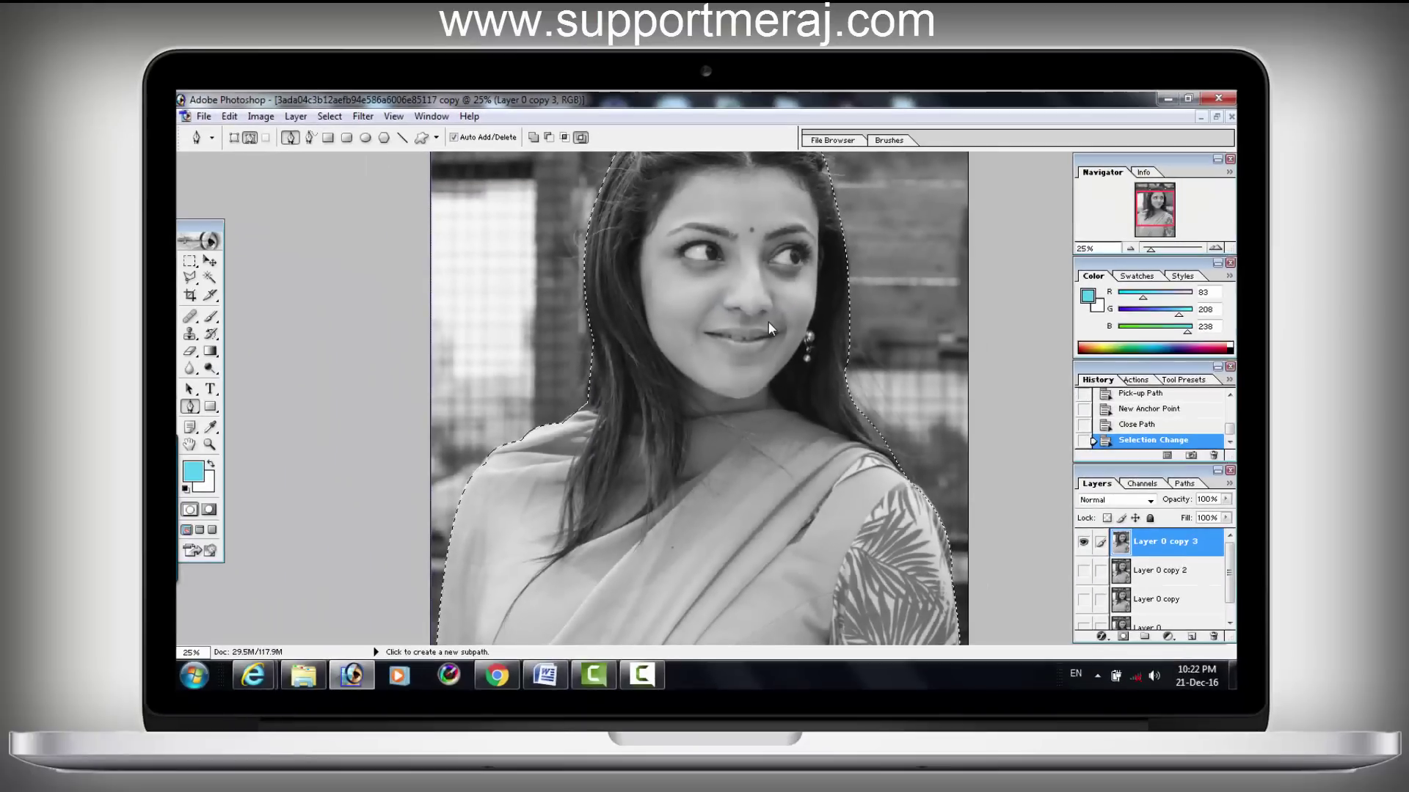
Step: Copy the feathered figure onto Layer 1 and toggle the photo layer to check the cutout
left_click_drag(1154, 214, 1152, 240)
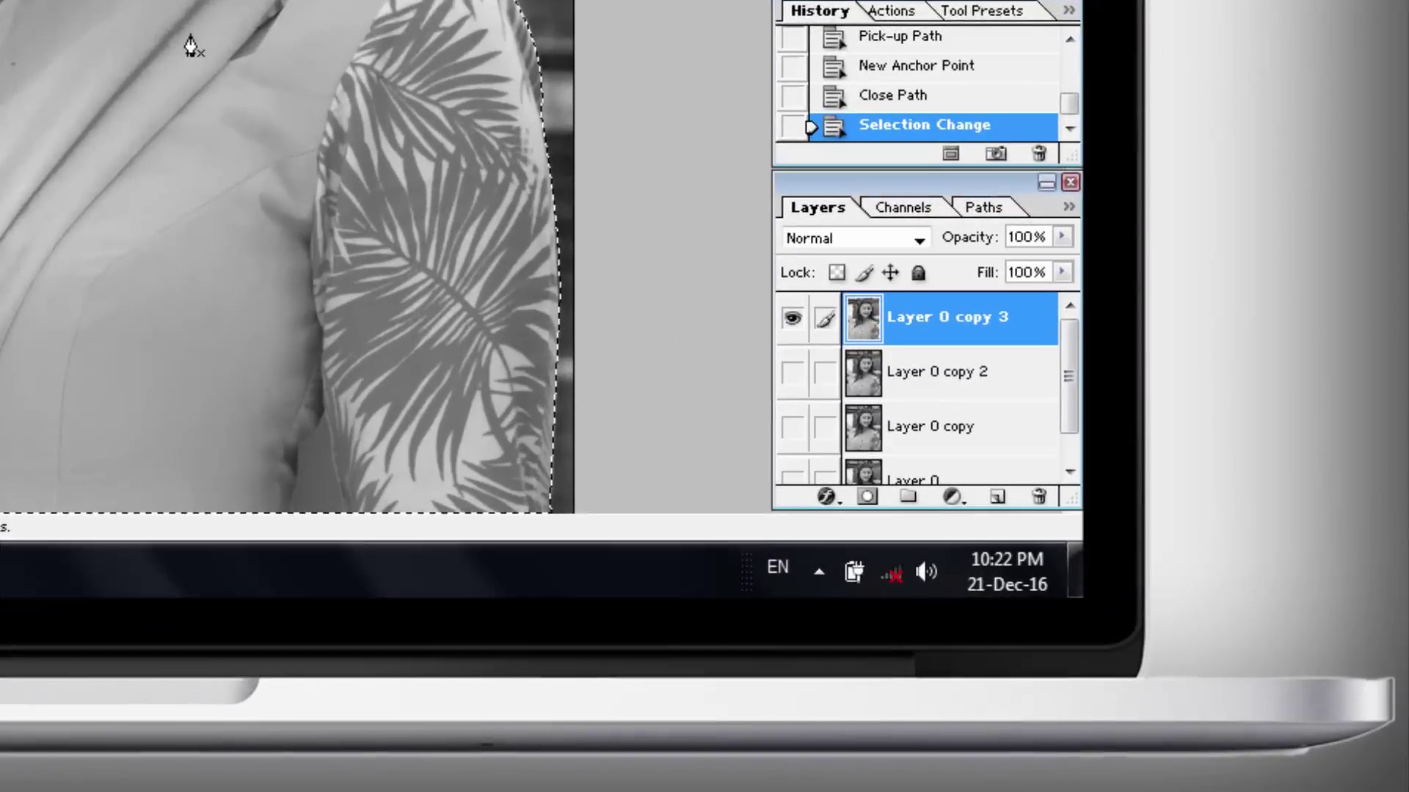
key("ctrl+j")
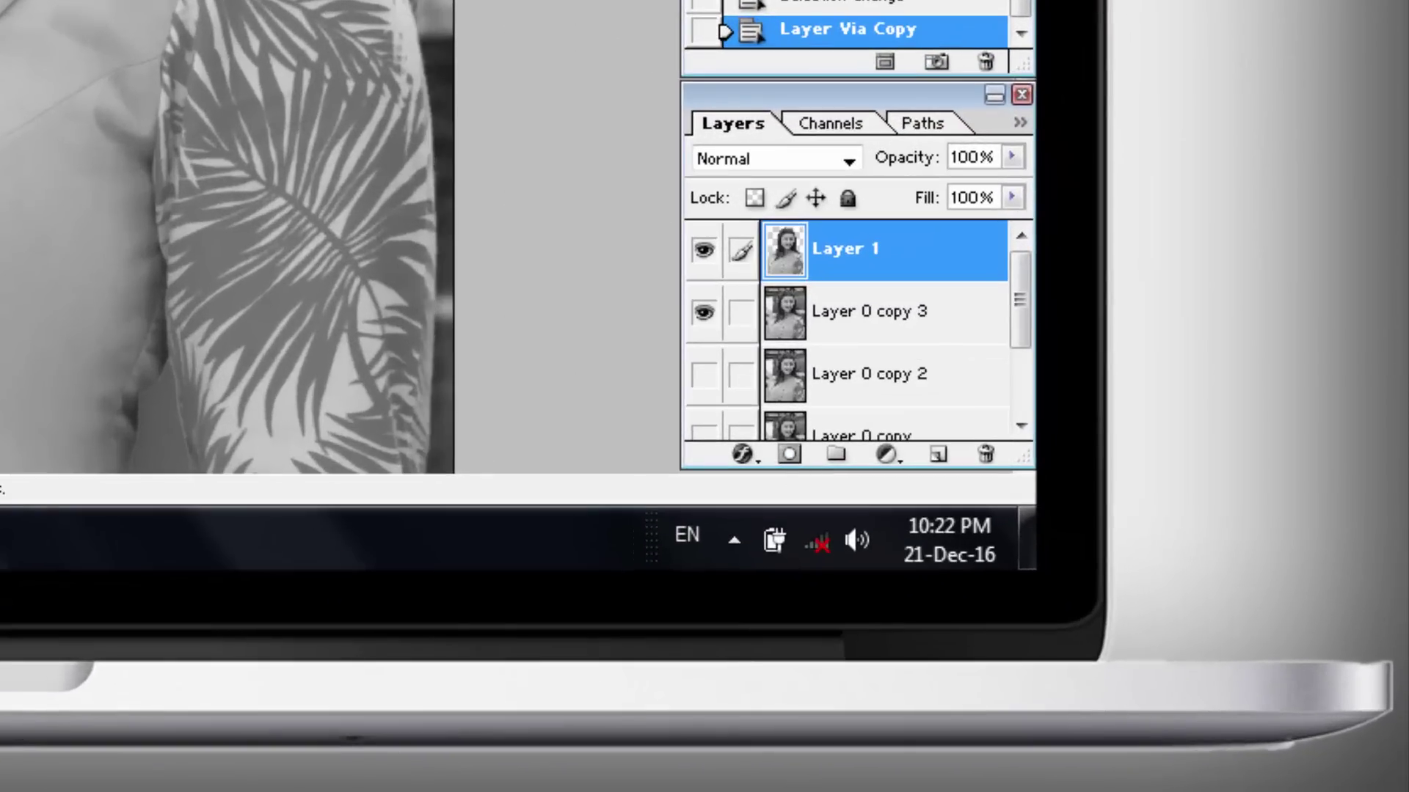
scroll(226, 238, "up", 2)
scroll(226, 238, "up", 2)
scroll(227, 238, "up", 2)
scroll(227, 238, "up", 2)
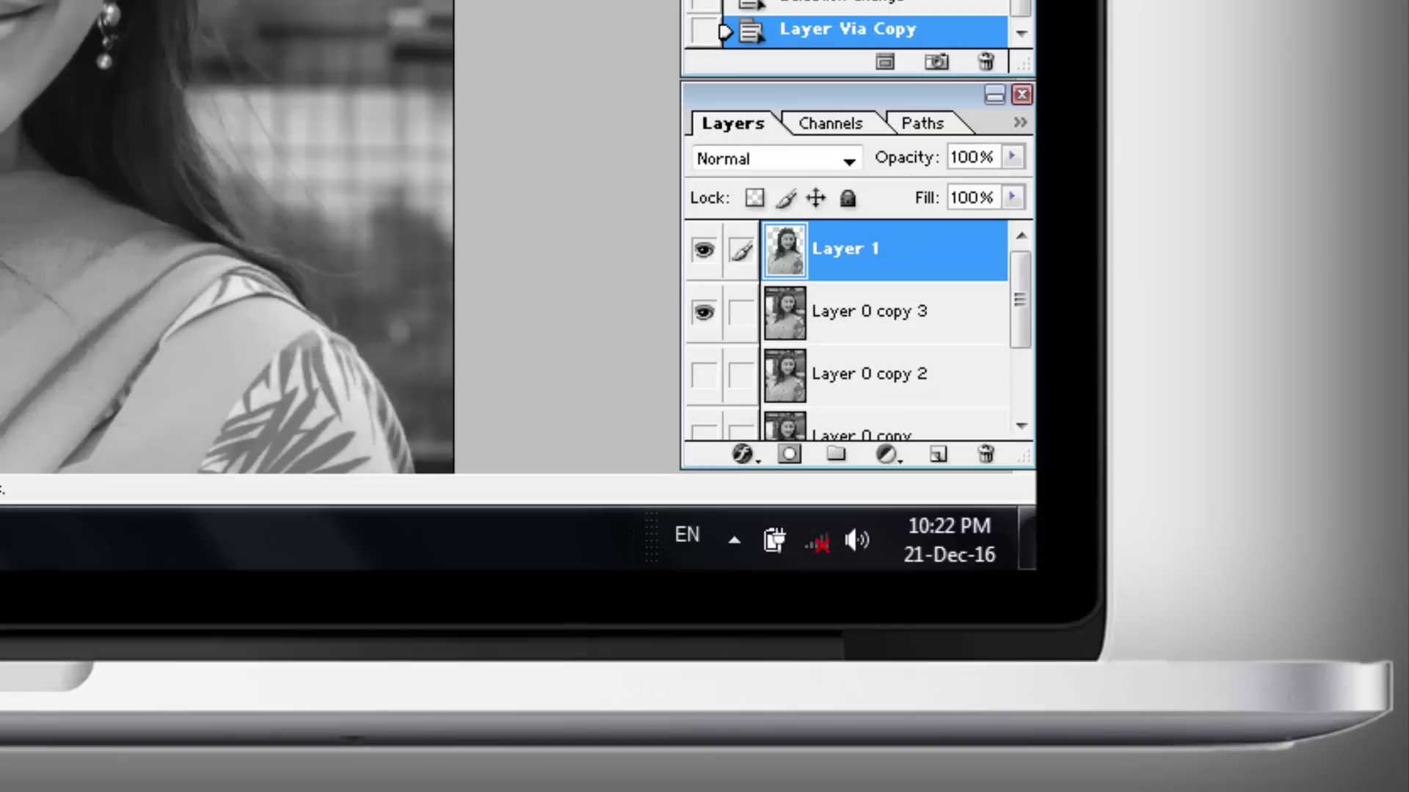
left_click(704, 314)
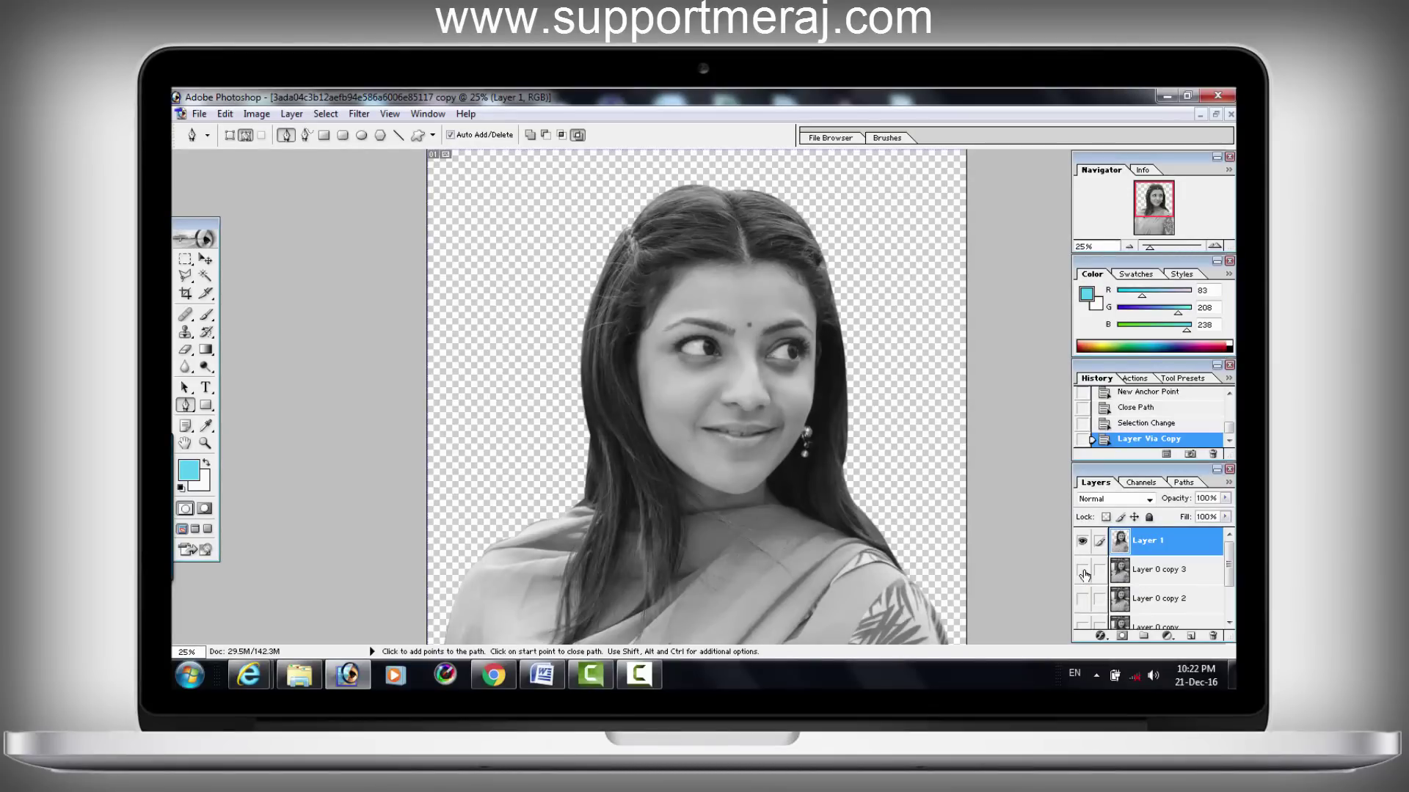
left_click(1083, 571)
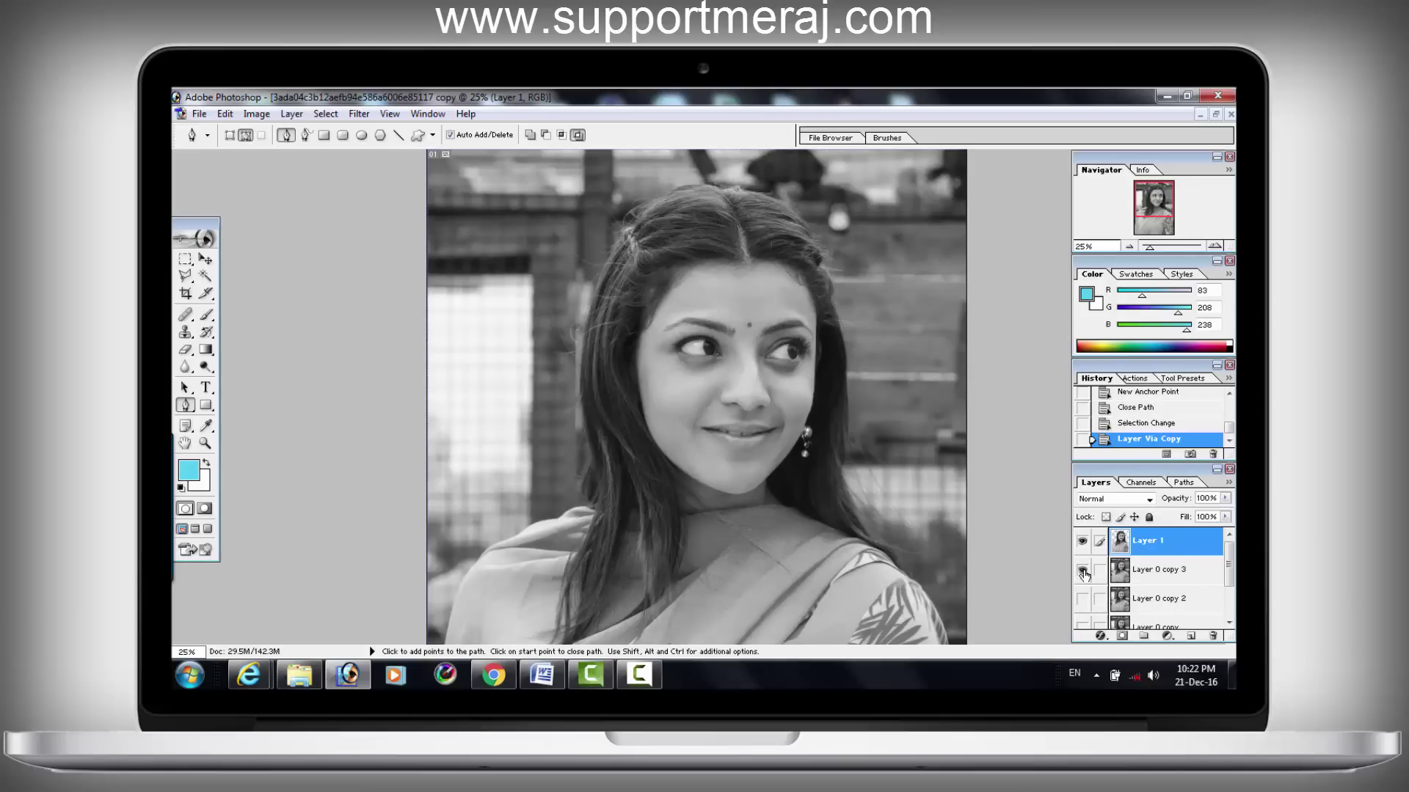
left_click_drag(1144, 218, 1153, 215)
left_click(1215, 247)
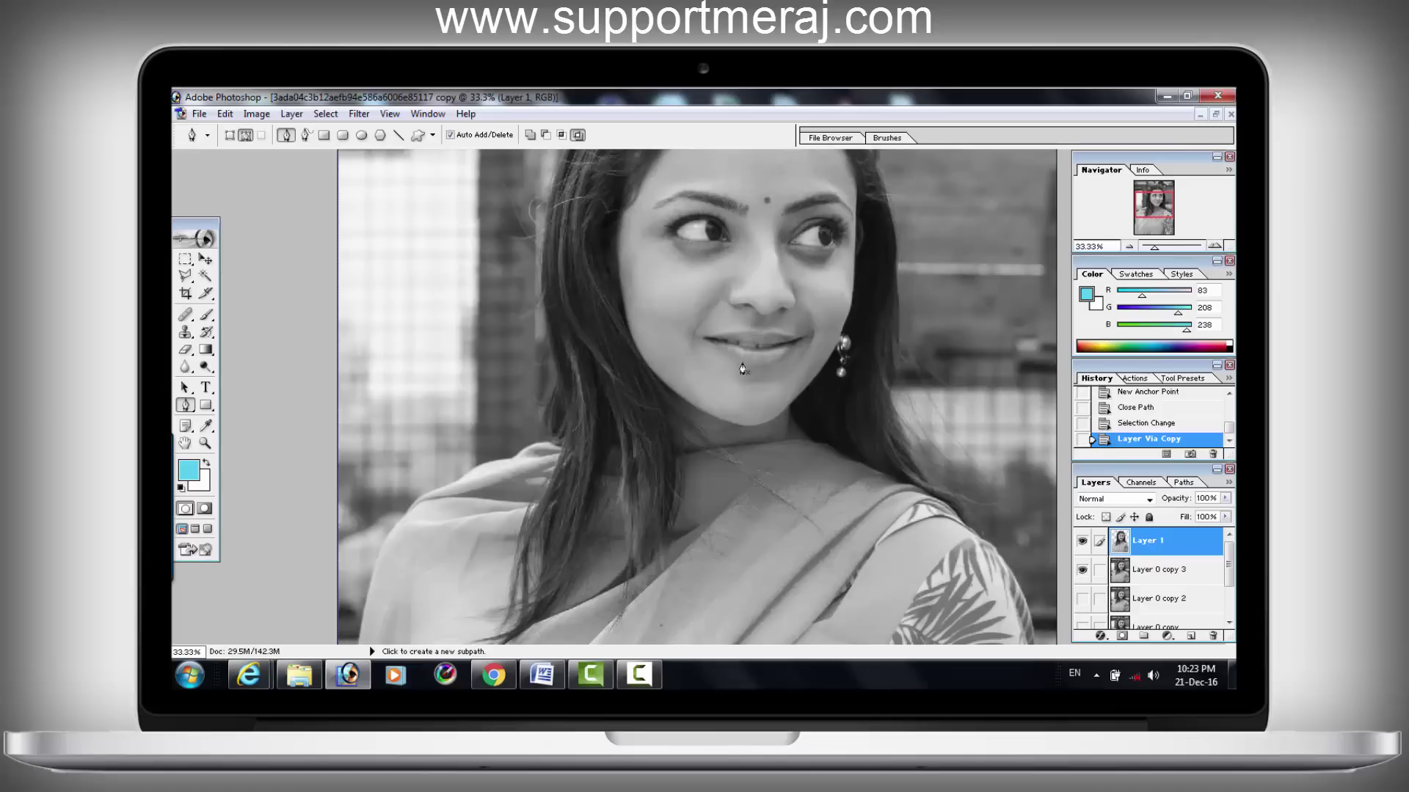
Step: Start a new path across the neckline, curving up toward the chin
left_click(683, 453)
left_click_drag(763, 444, 777, 443)
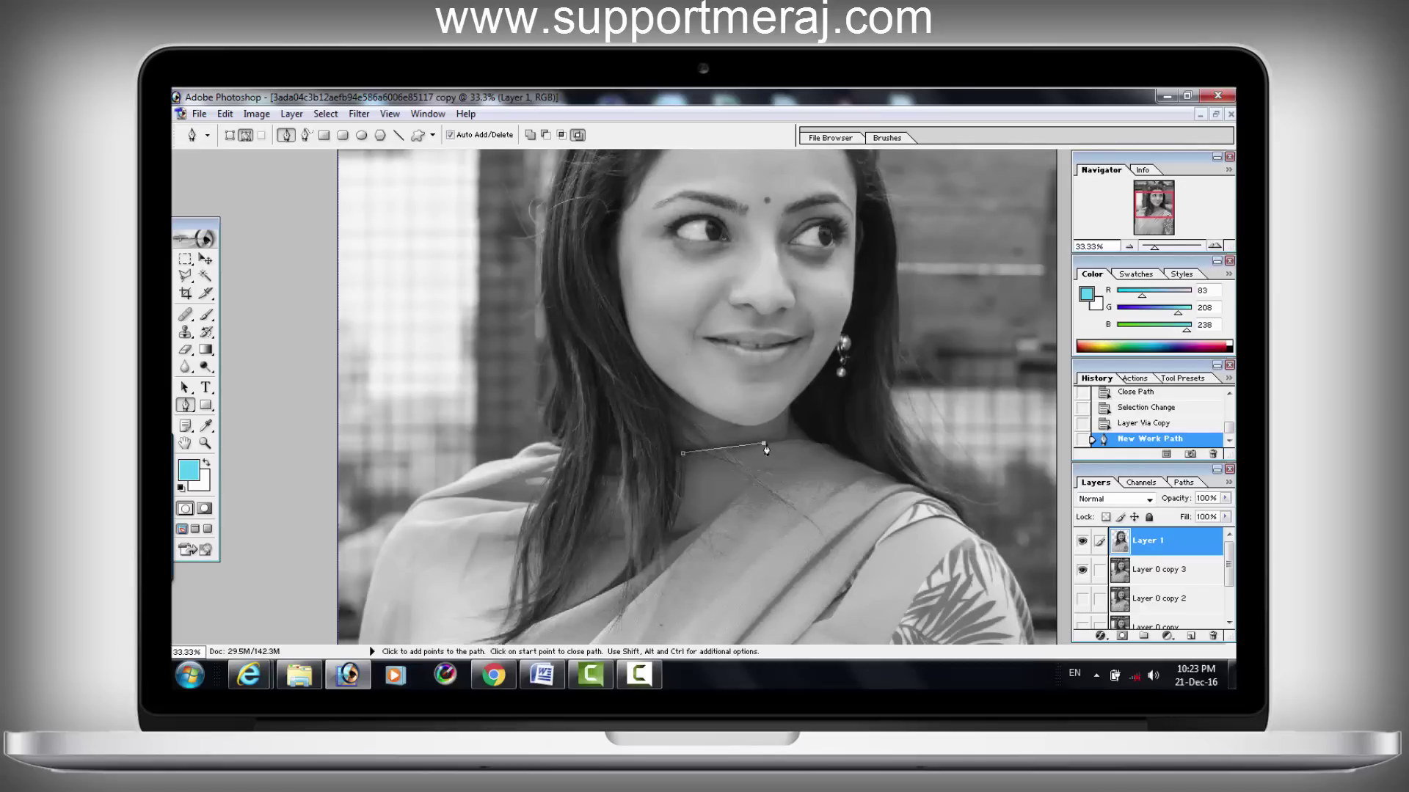
left_click(763, 444)
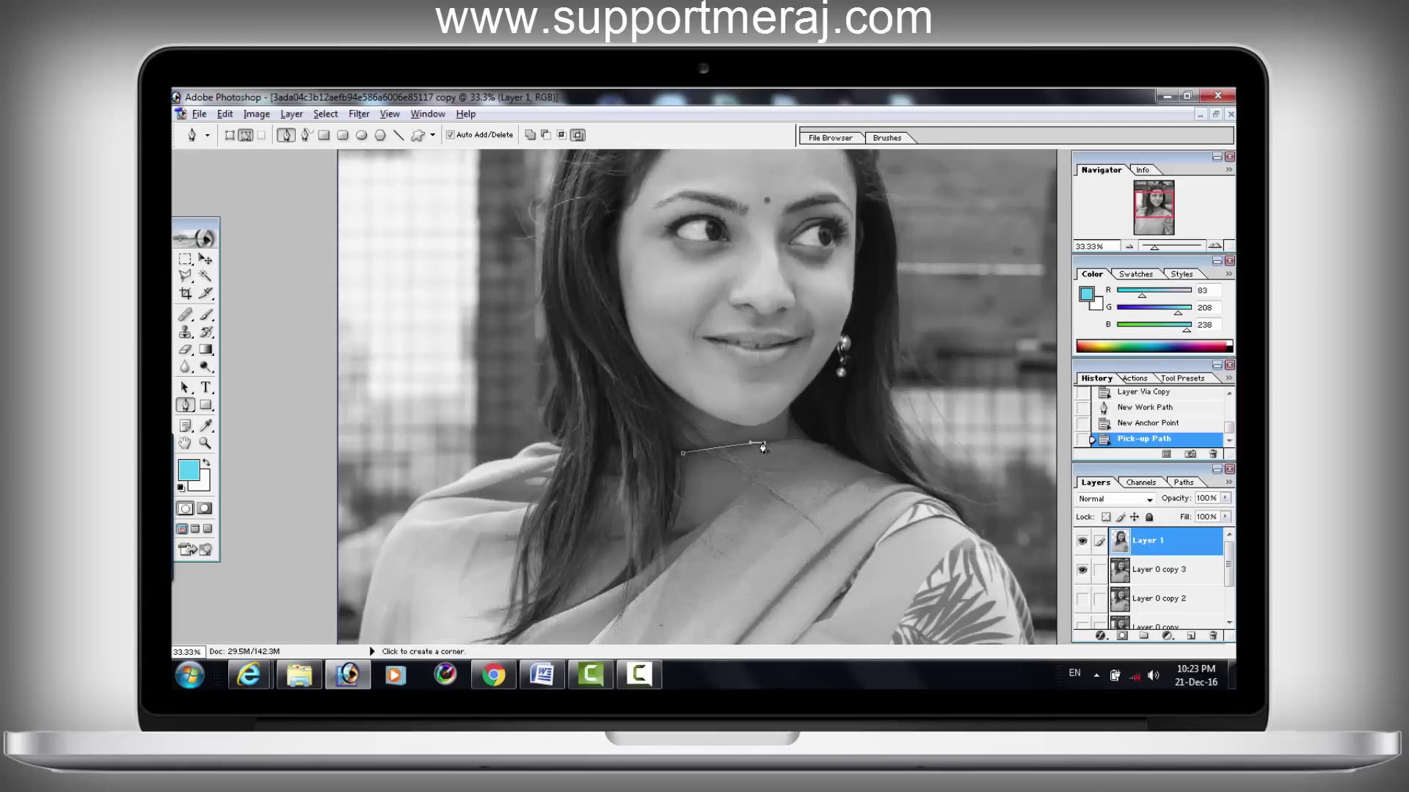
left_click(818, 443)
left_click(815, 443)
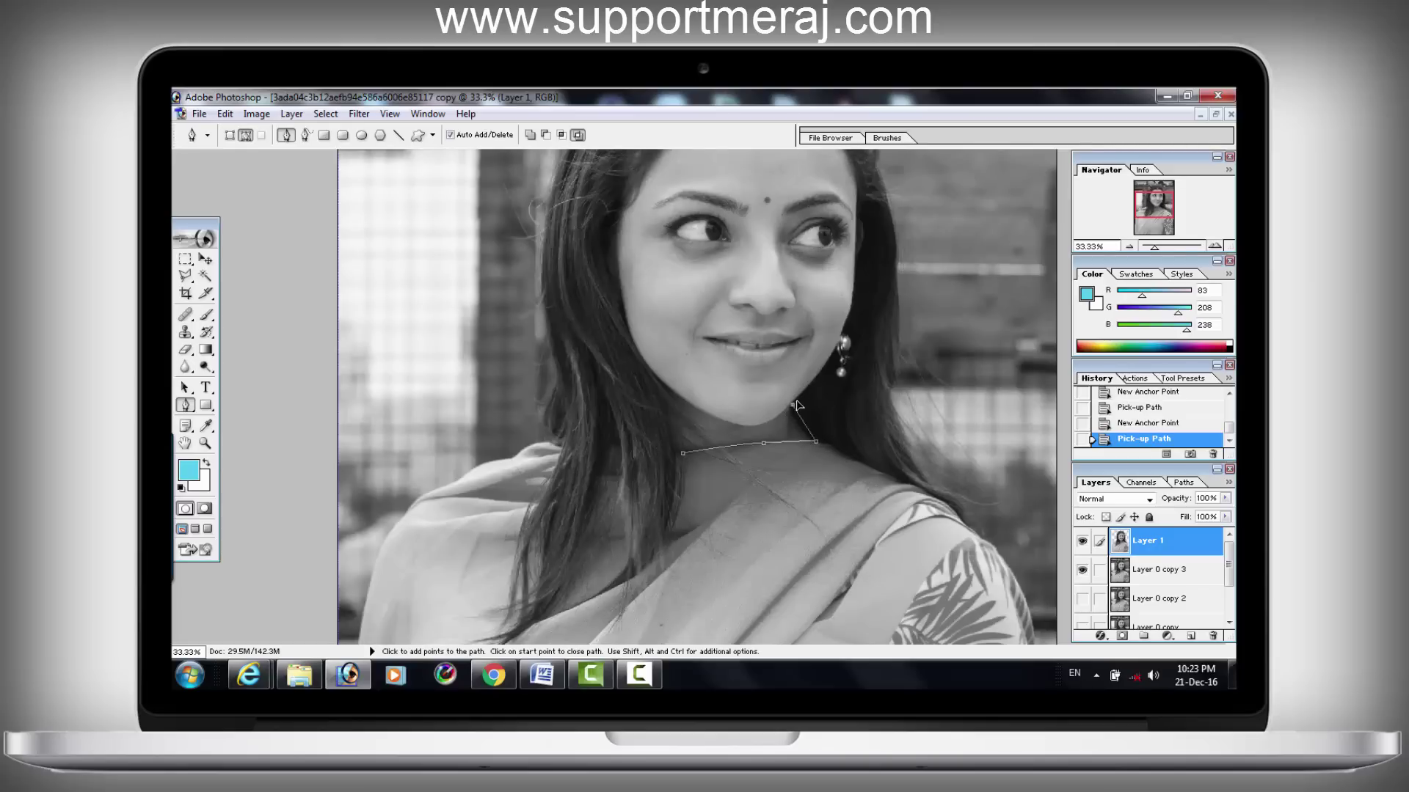
left_click_drag(792, 407, 799, 389)
left_click(792, 408)
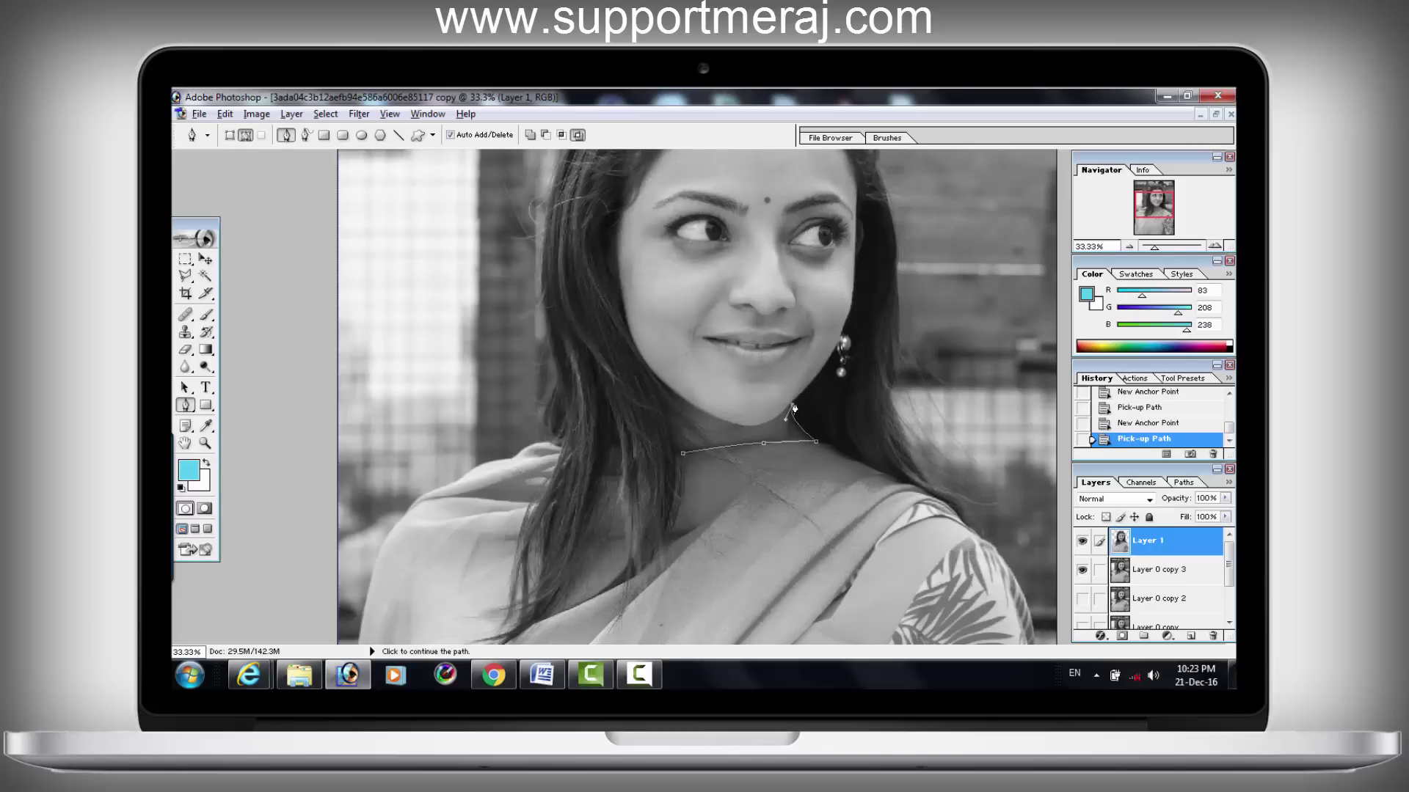
Step: At 66.7% zoom, extend the path up the jawline and trace around the earring
left_click(1214, 246)
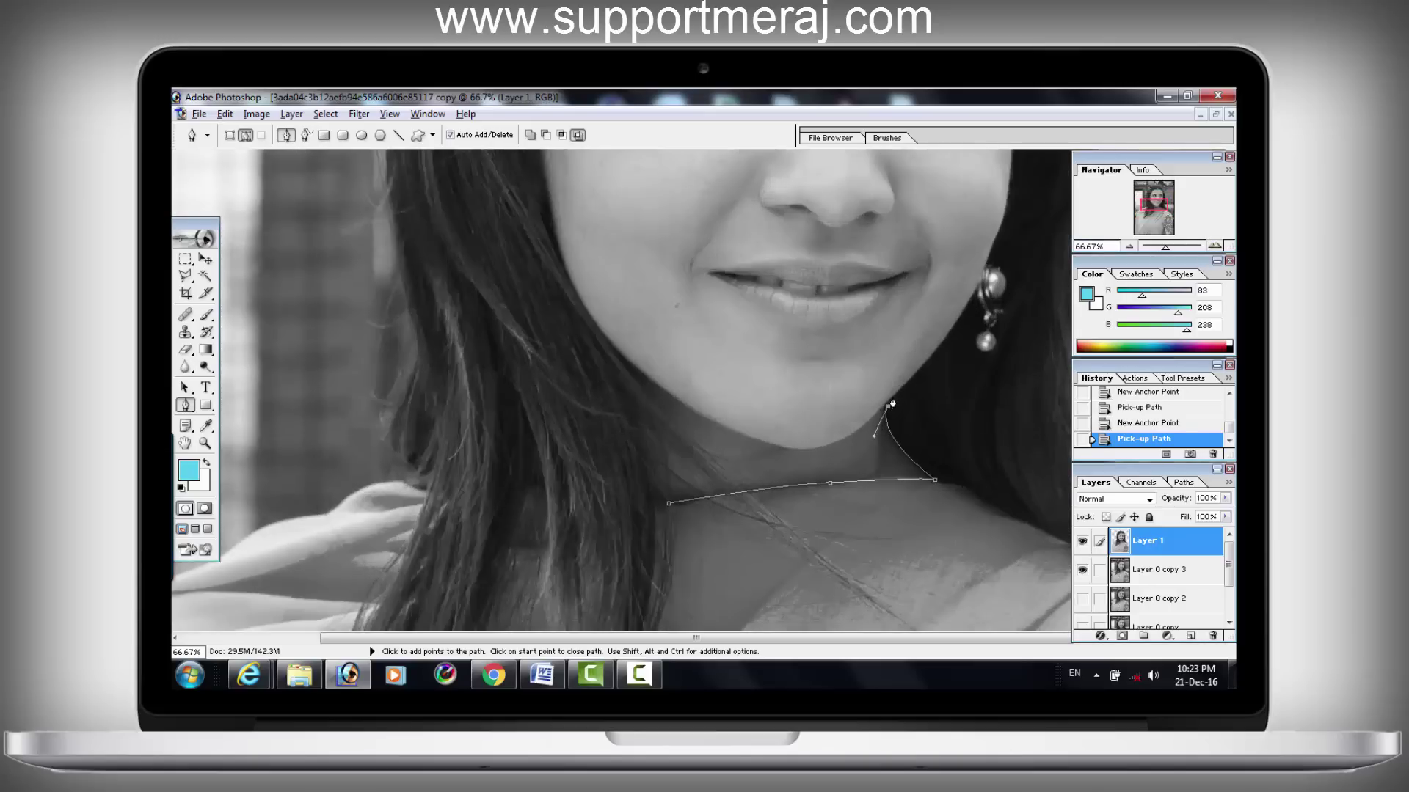
left_click(892, 398)
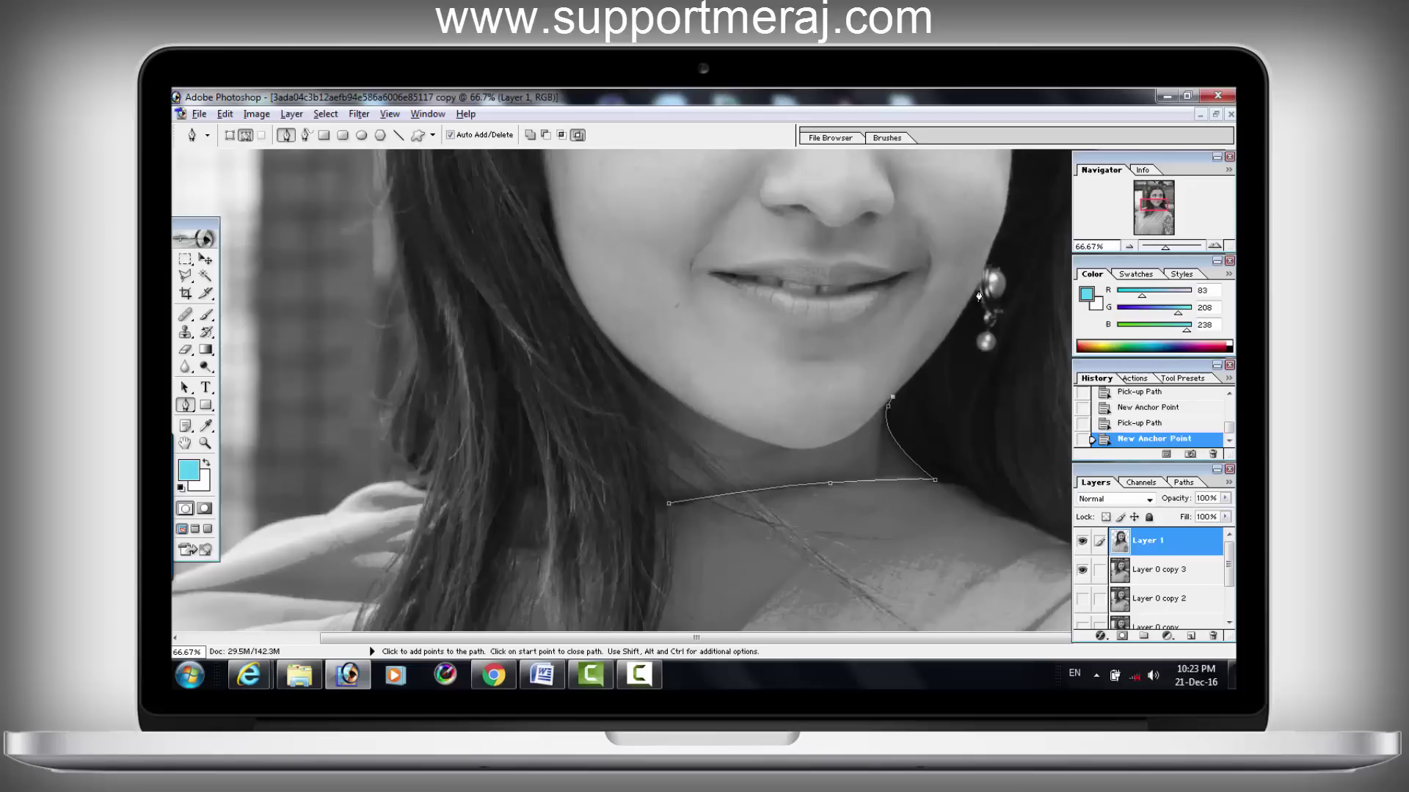
left_click_drag(1158, 207, 1160, 209)
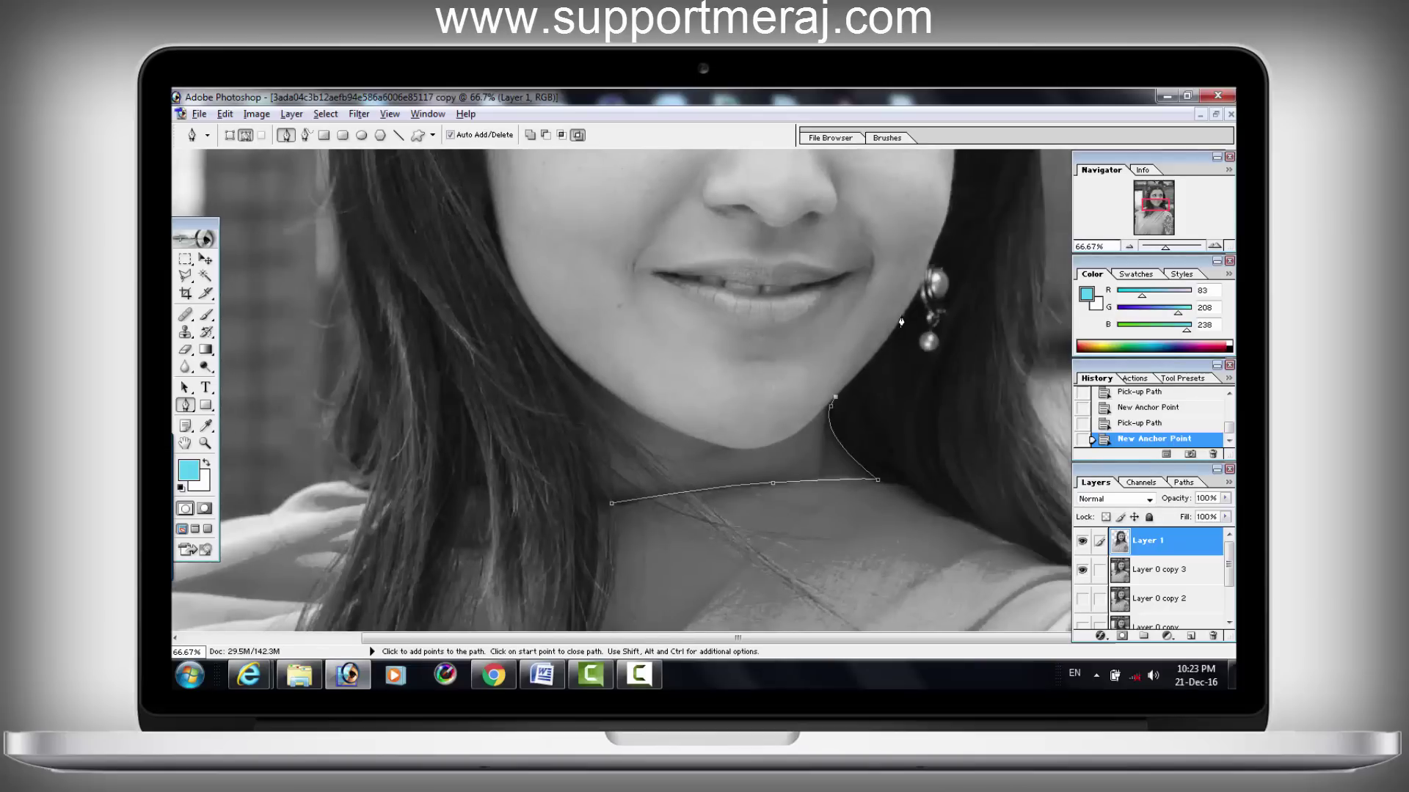
left_click_drag(909, 306, 920, 276)
left_click(924, 269)
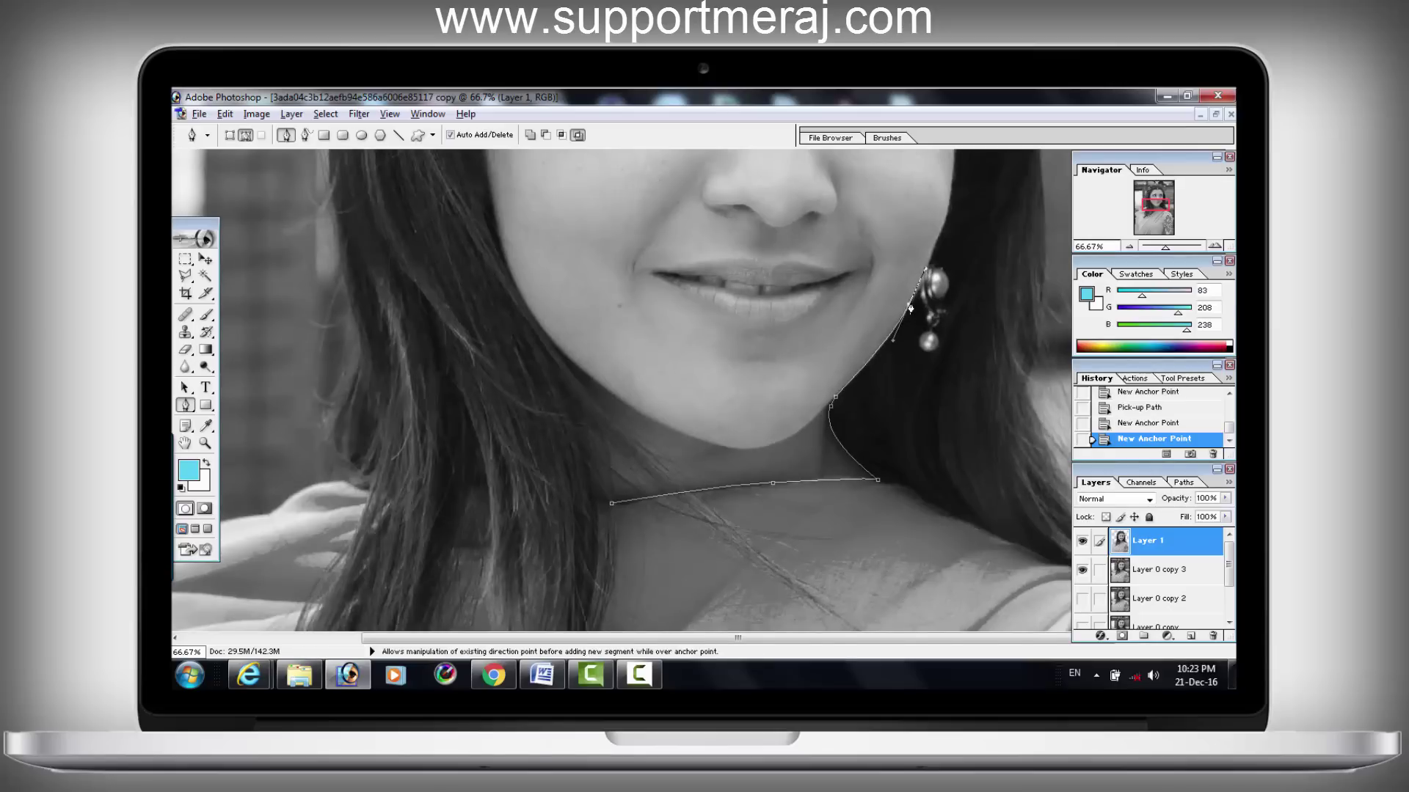
left_click(910, 306)
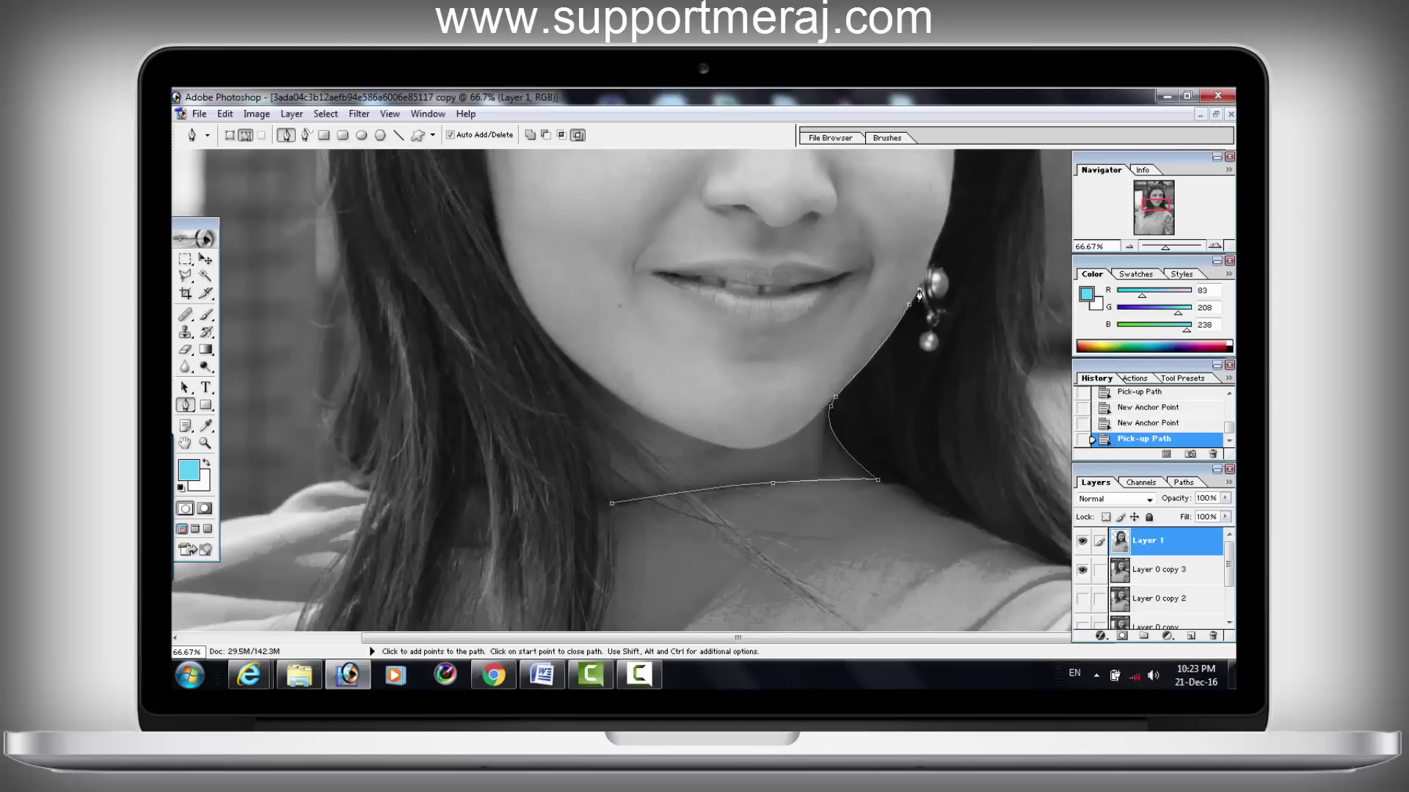
left_click(920, 294)
left_click(927, 308)
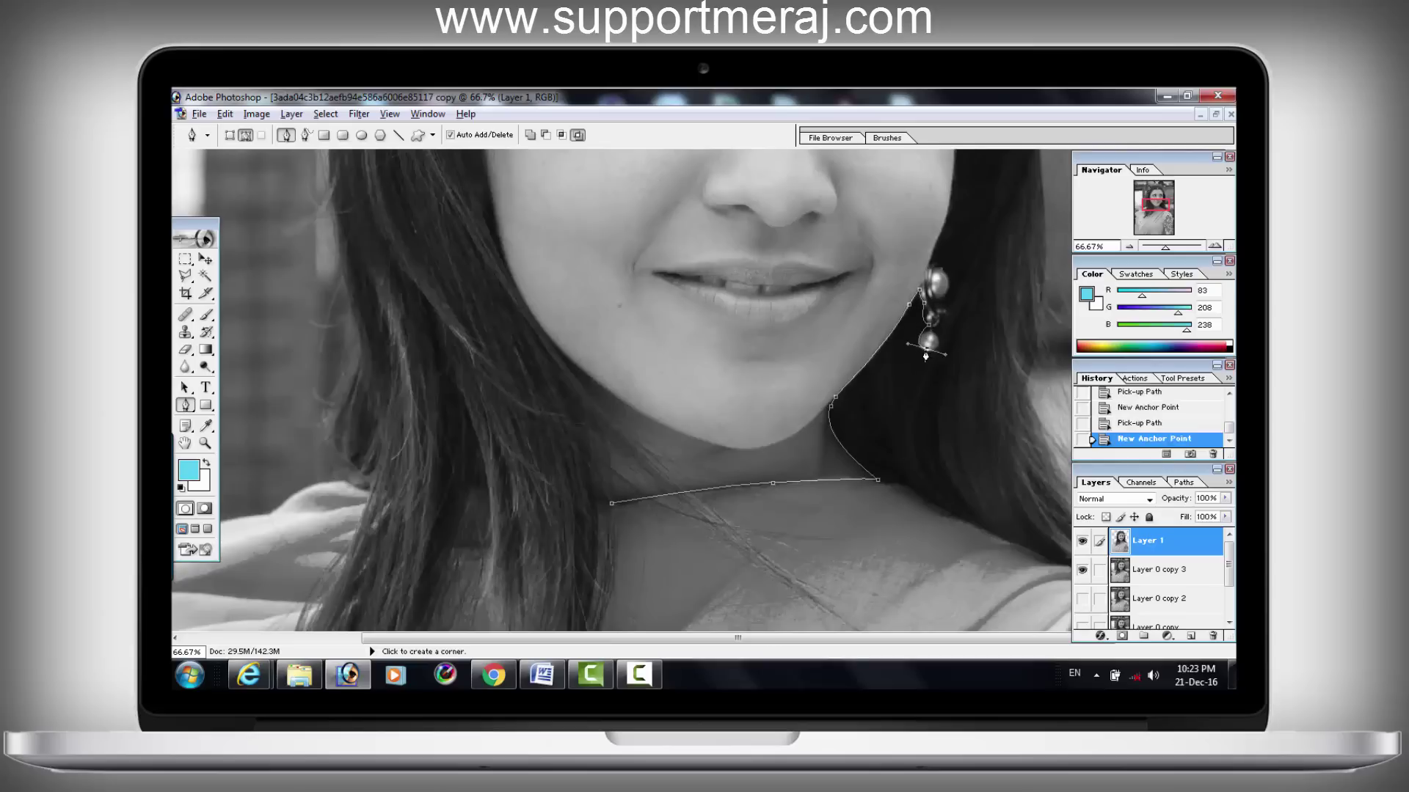
left_click(945, 308)
left_click(949, 281)
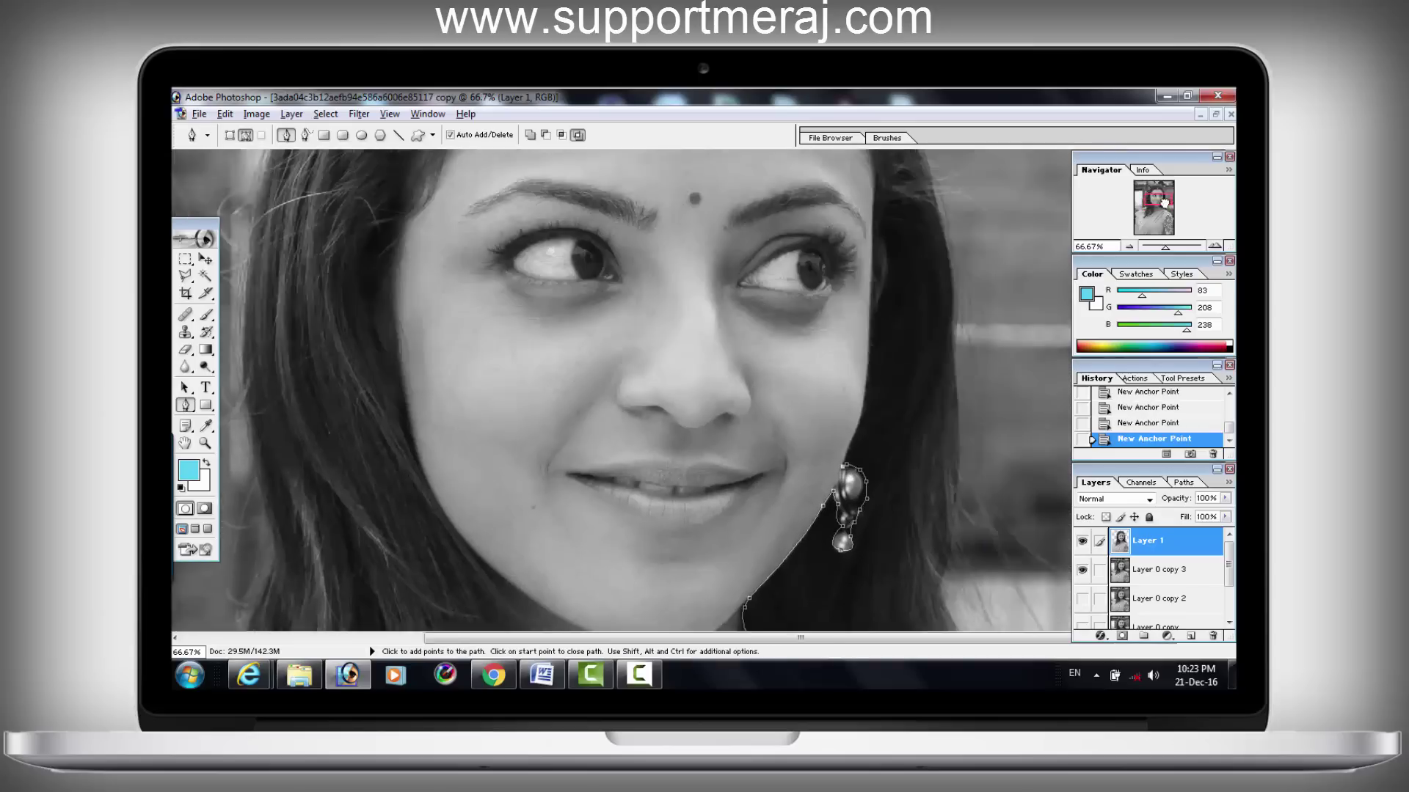
Step: Continue the face path up the cheek to the hairline
scroll(949, 281, "up", 5)
left_click_drag(822, 378, 806, 343)
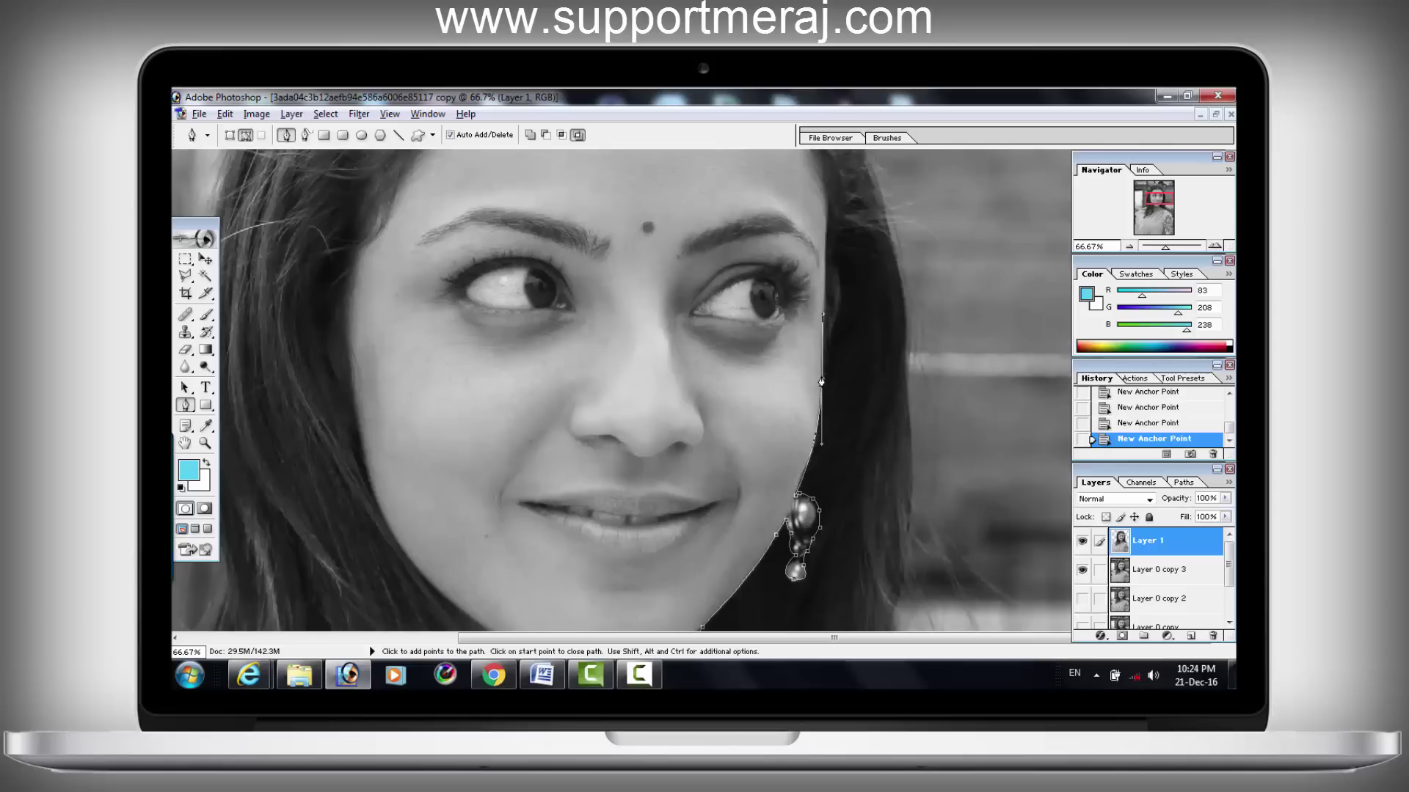
left_click_drag(826, 257, 807, 215)
left_click(826, 256, "alt")
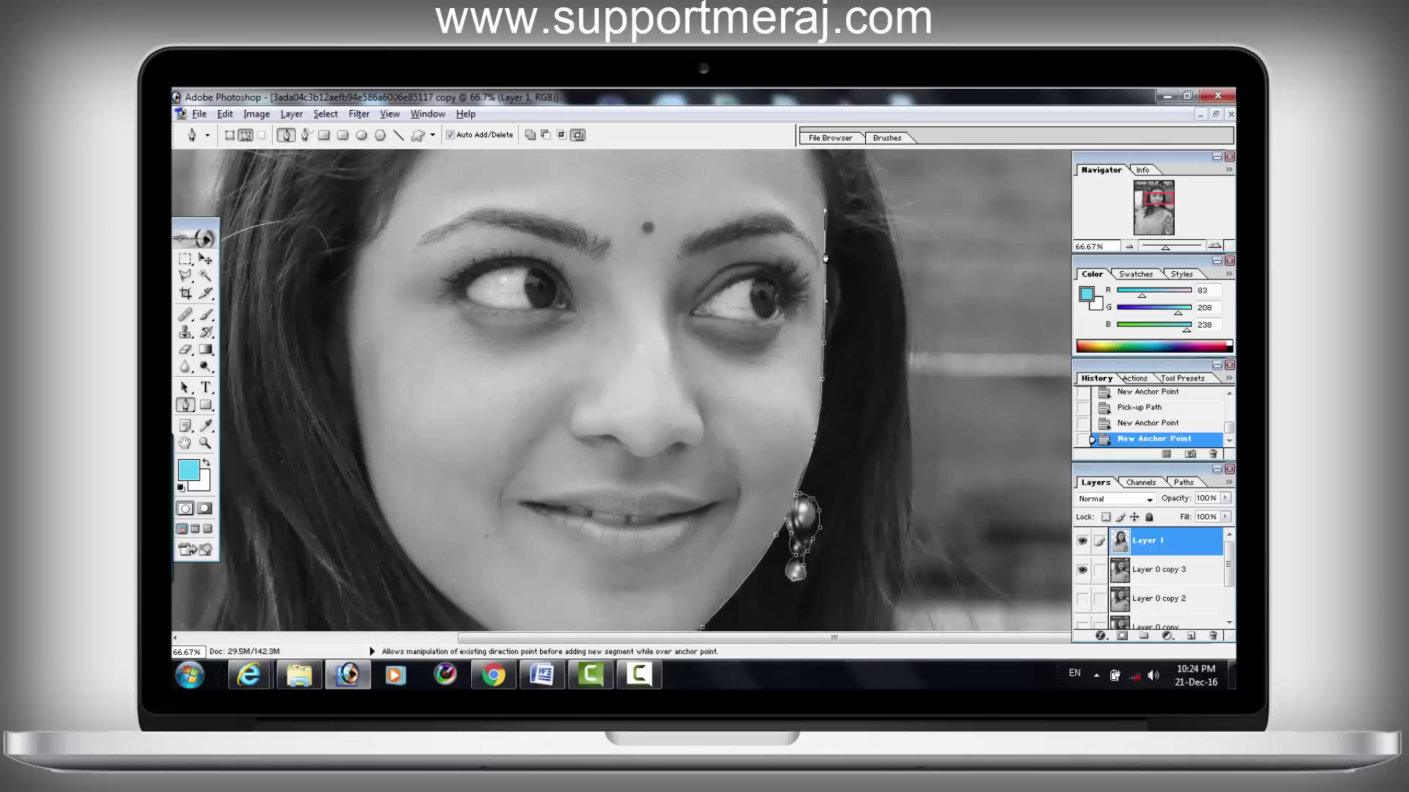
scroll(734, 330, "up", 5)
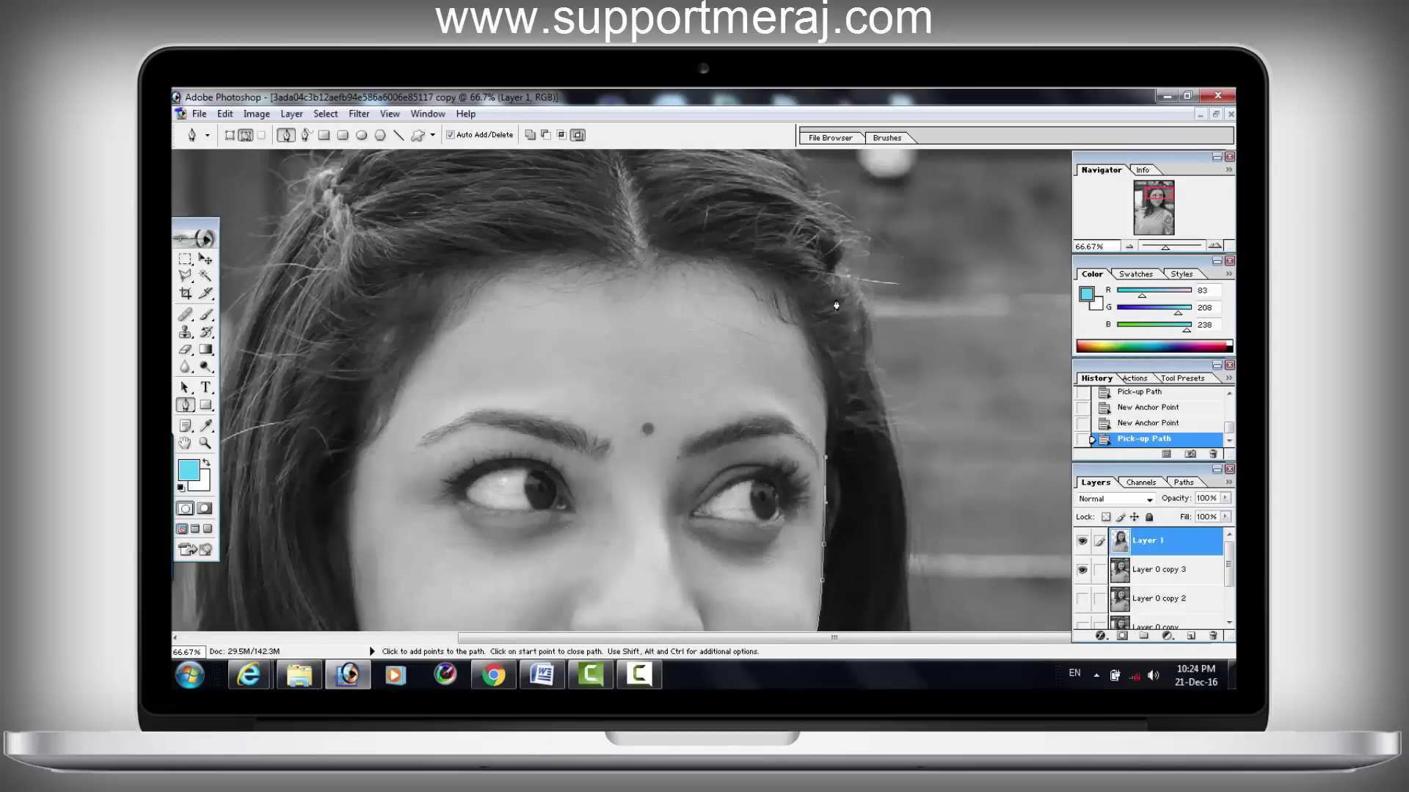
left_click_drag(748, 269, 698, 258)
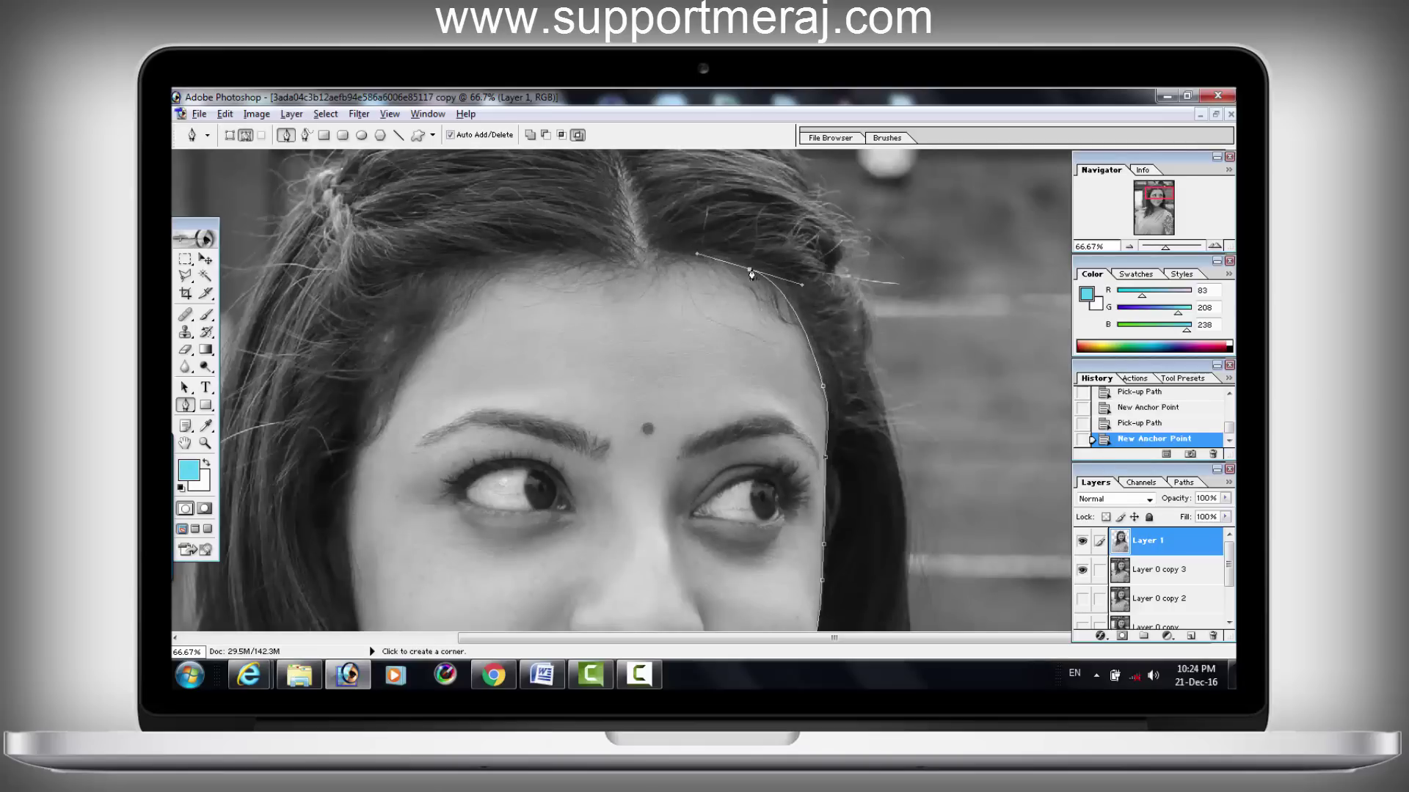
key("Escape")
left_click_drag(691, 257, 676, 263)
left_click(689, 258)
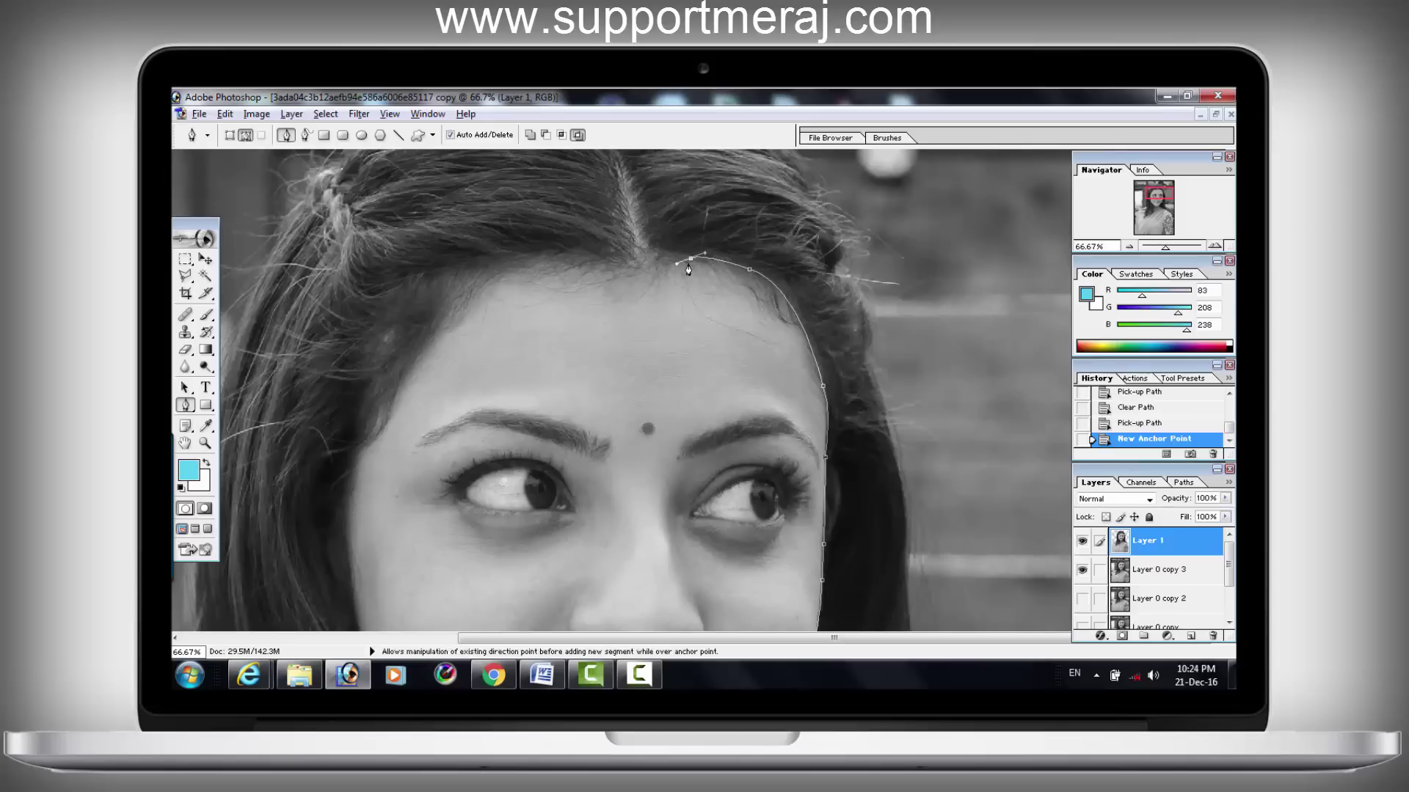
left_click(643, 237)
Step: Trace across the hairline and down the left temple beside the eyebrow
left_click_drag(1161, 193, 1161, 188)
left_click(620, 312)
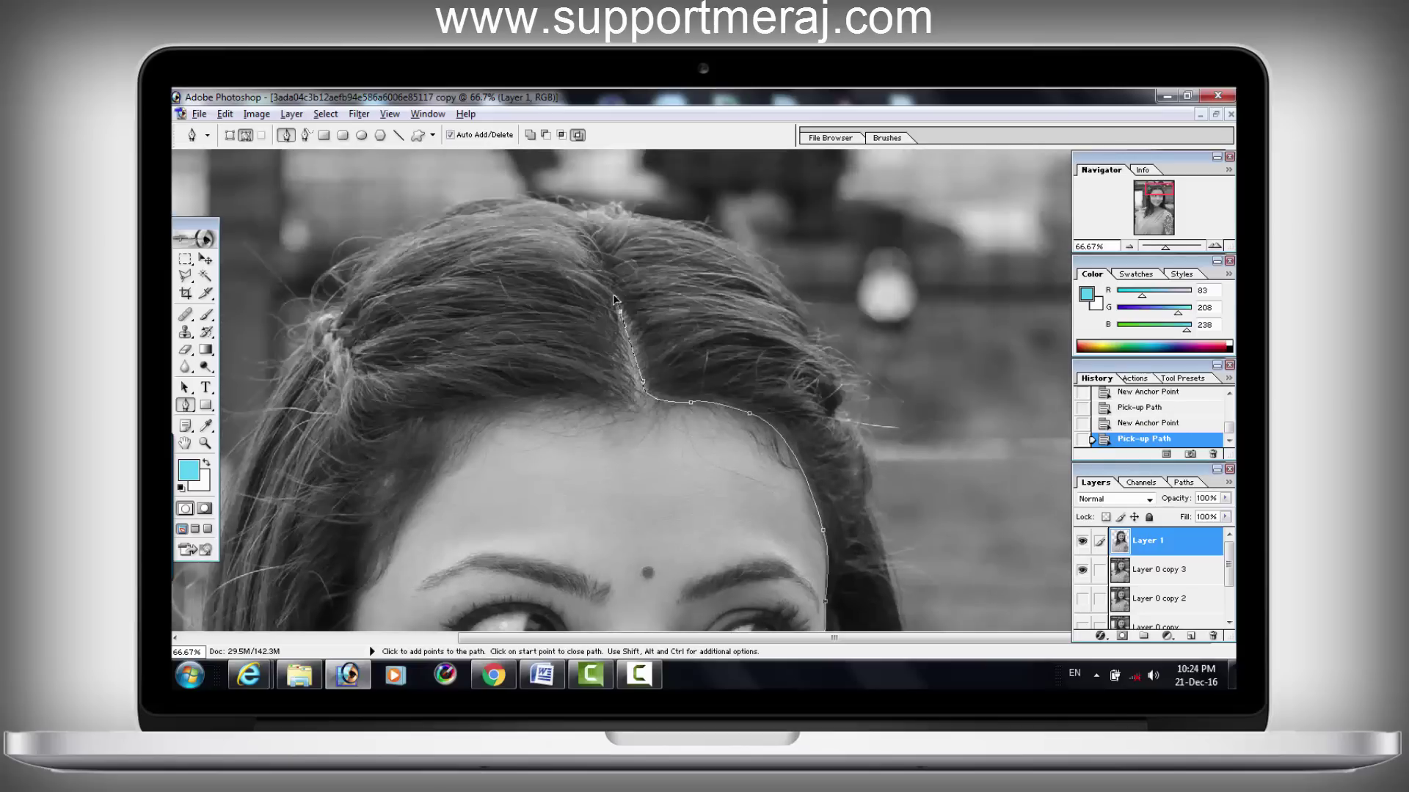
left_click(636, 398)
mouse_move(478, 426)
left_mouse_down()
mouse_move(447, 462)
mouse_move(435, 514)
left_mouse_up()
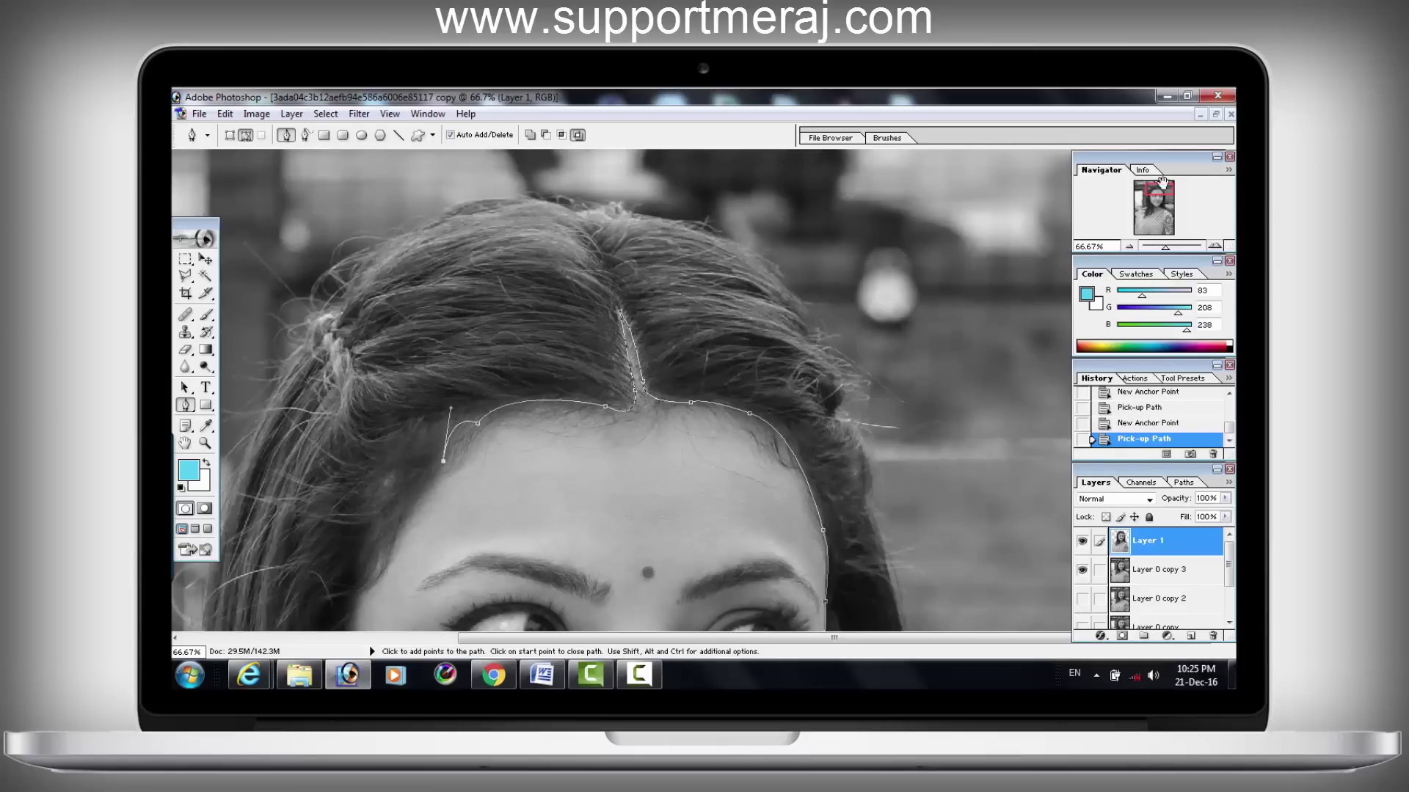
left_click_drag(1160, 189, 1153, 198)
left_click(593, 281)
left_click(555, 330)
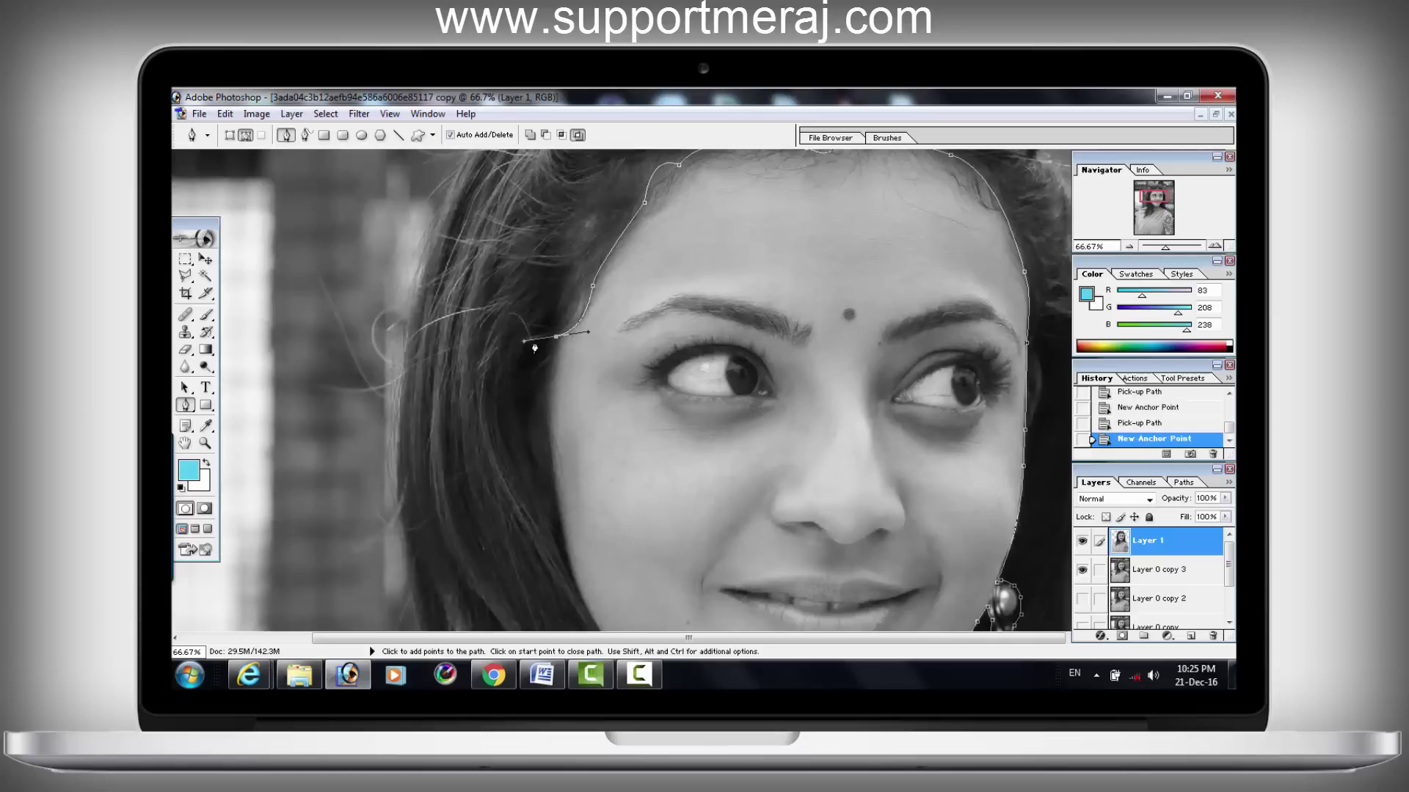
Step: Run the outline down the left face edge and jaw, redoing misplaced chin points
scroll(555, 308, "down", 3)
left_click_drag(554, 287, 572, 318)
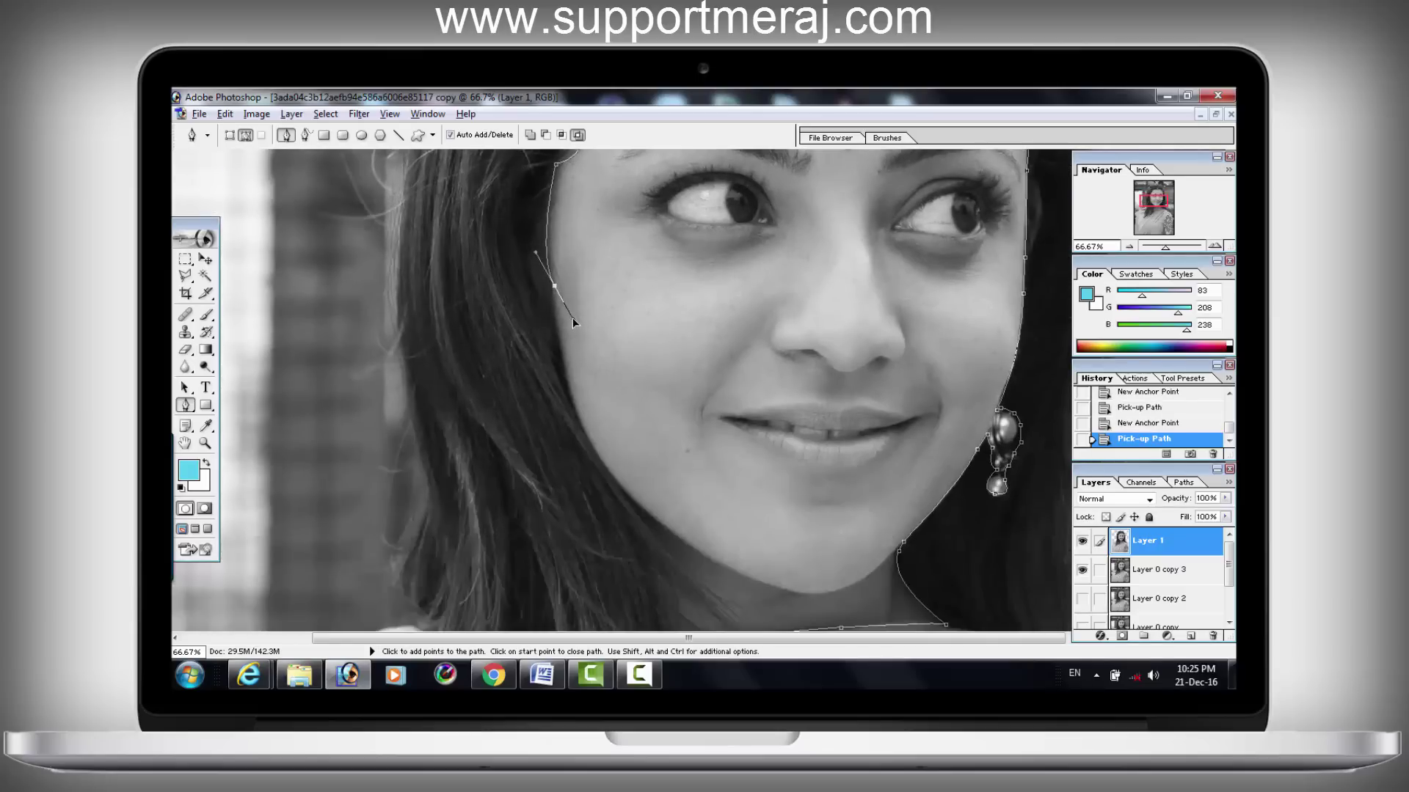
left_click(575, 411)
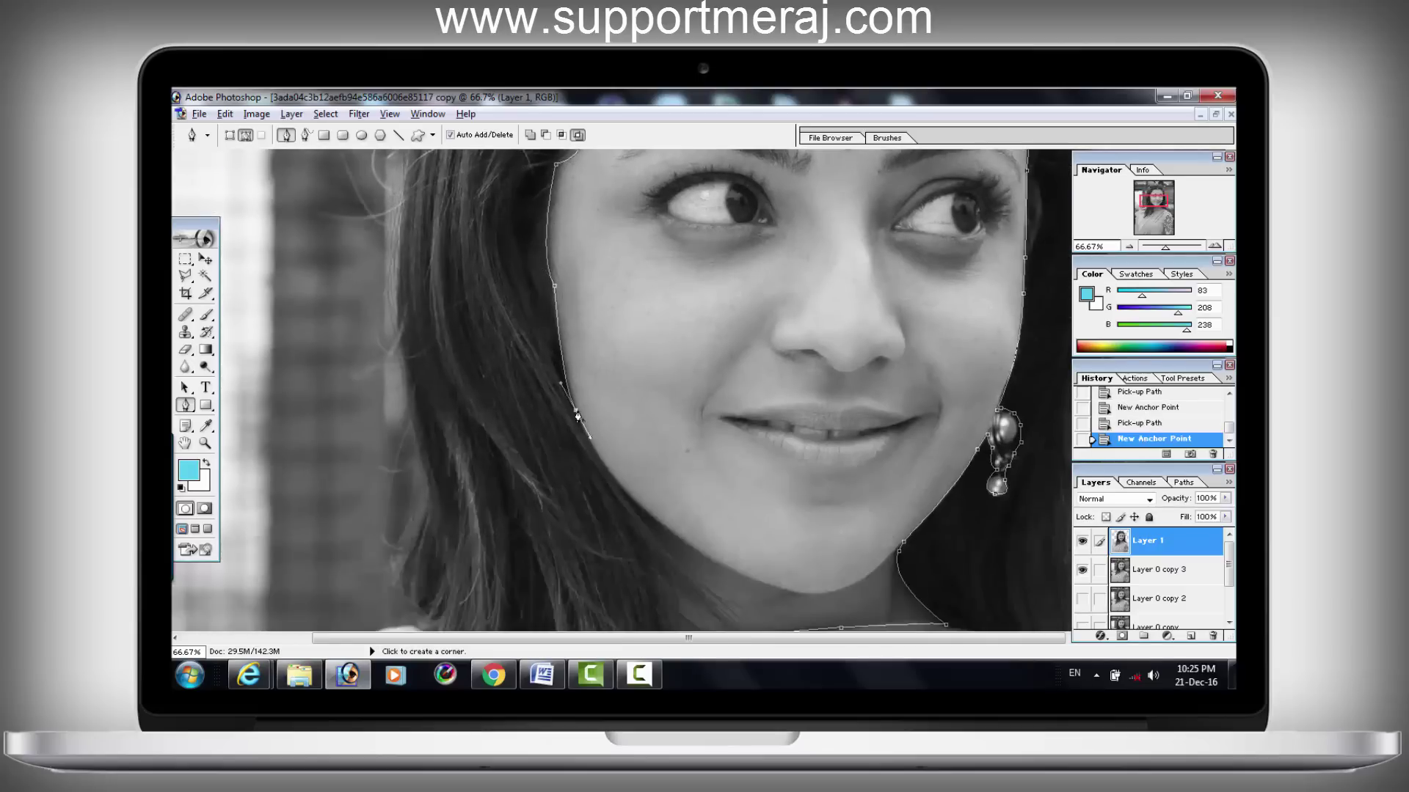
left_click_drag(691, 541, 771, 581)
key("ctrl+alt+z")
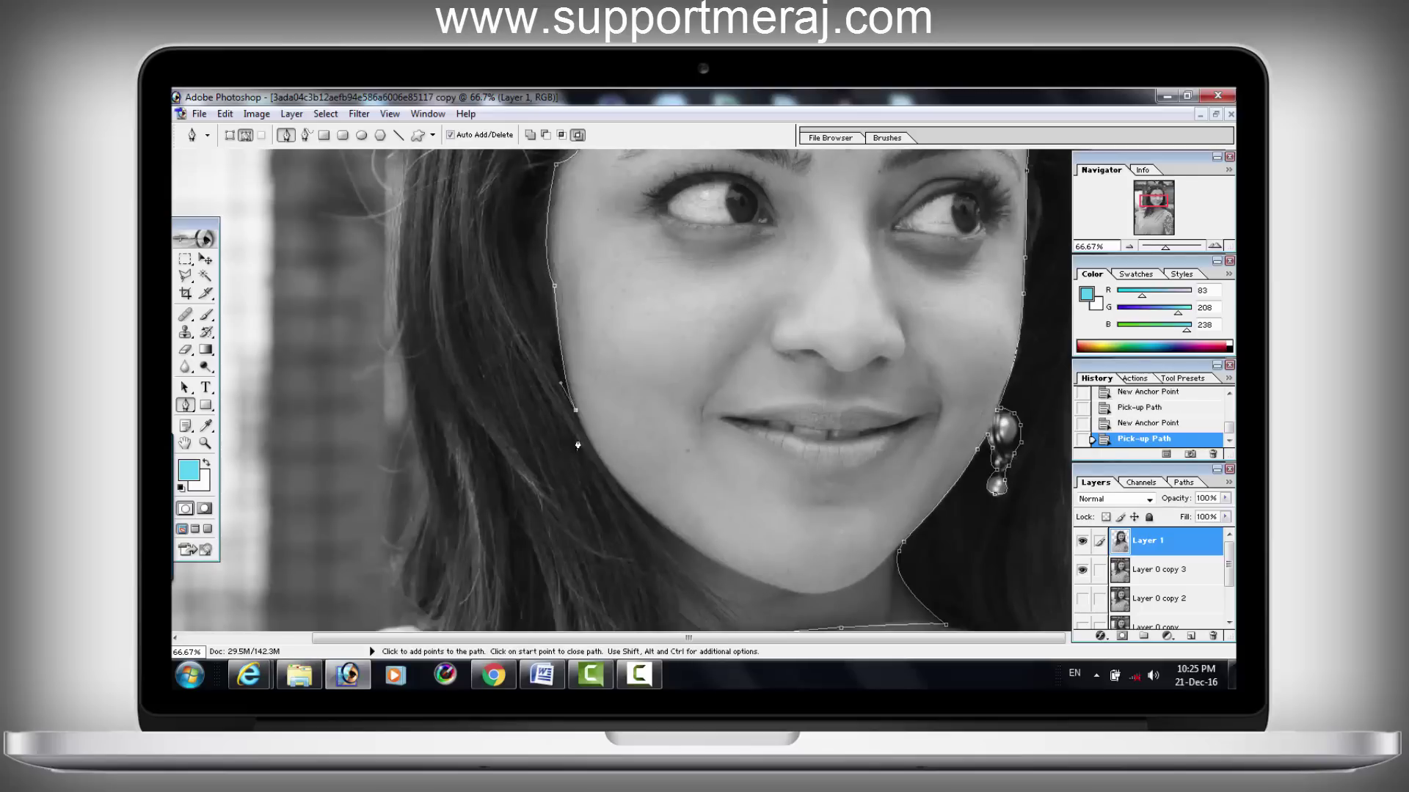
left_click_drag(642, 504, 668, 523)
left_click_drag(767, 583, 826, 598)
key("ctrl+alt+z")
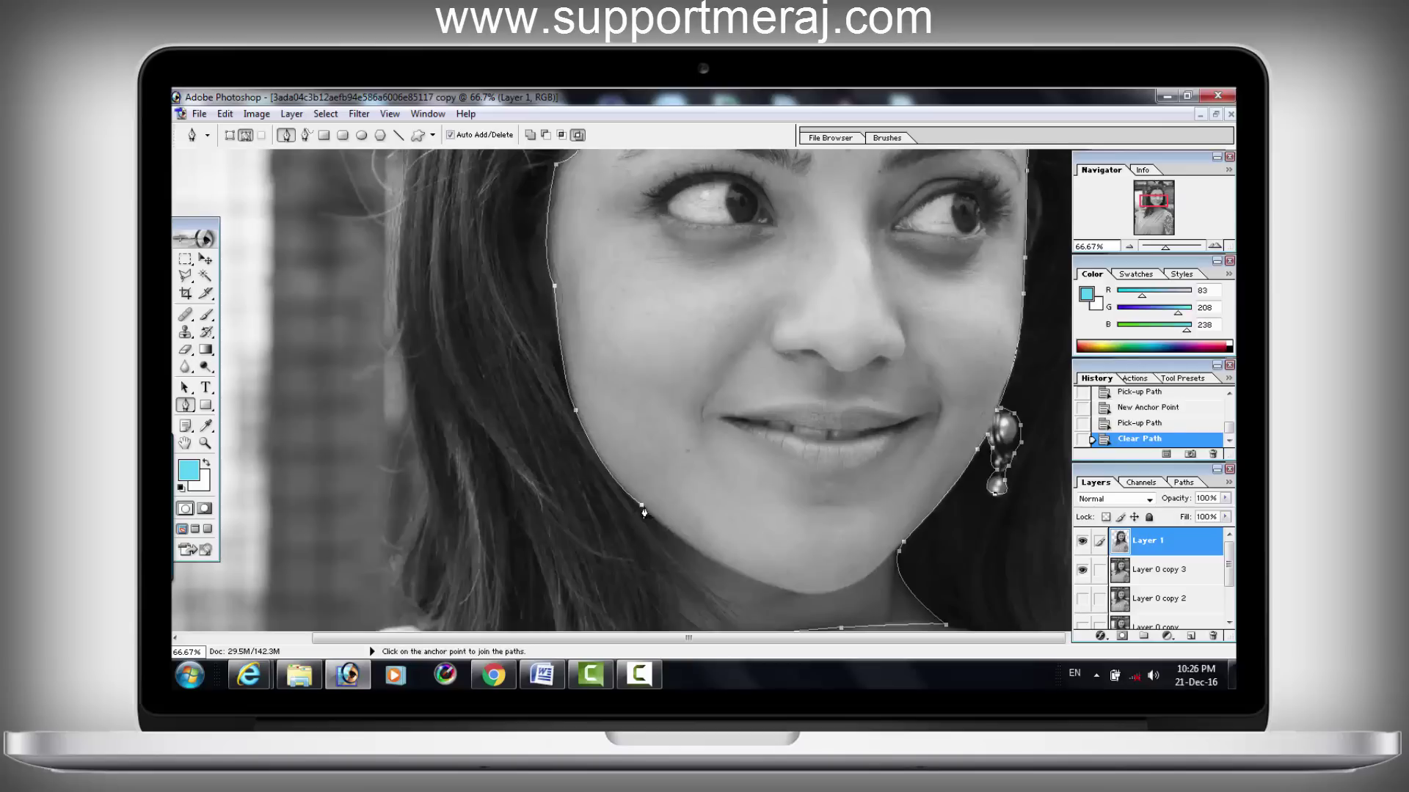
left_click_drag(656, 534, 702, 584)
Step: Carry the outline across the neck and close the path at its first anchor
scroll(972, 218, "down", 5)
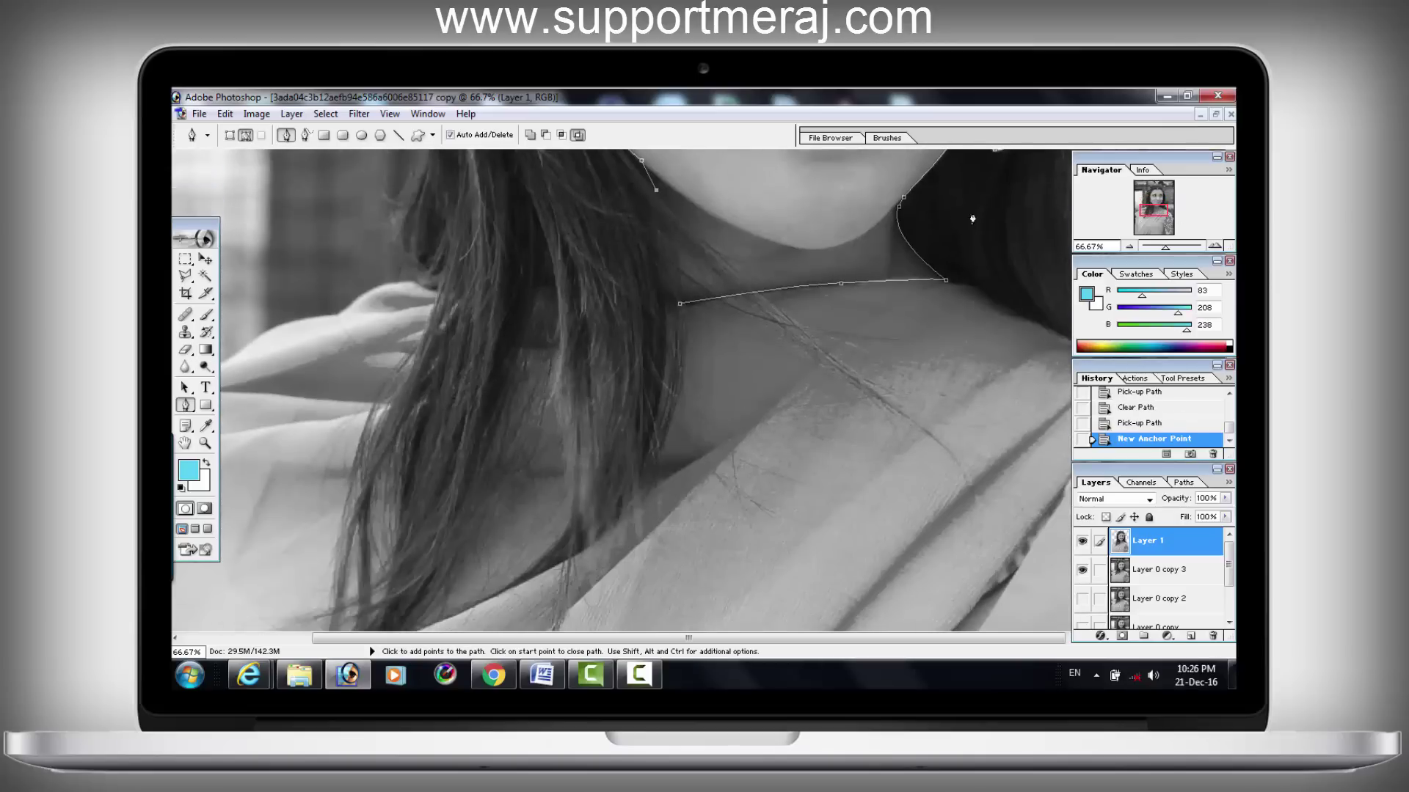
left_click(749, 293)
left_click(728, 292)
left_click(675, 256)
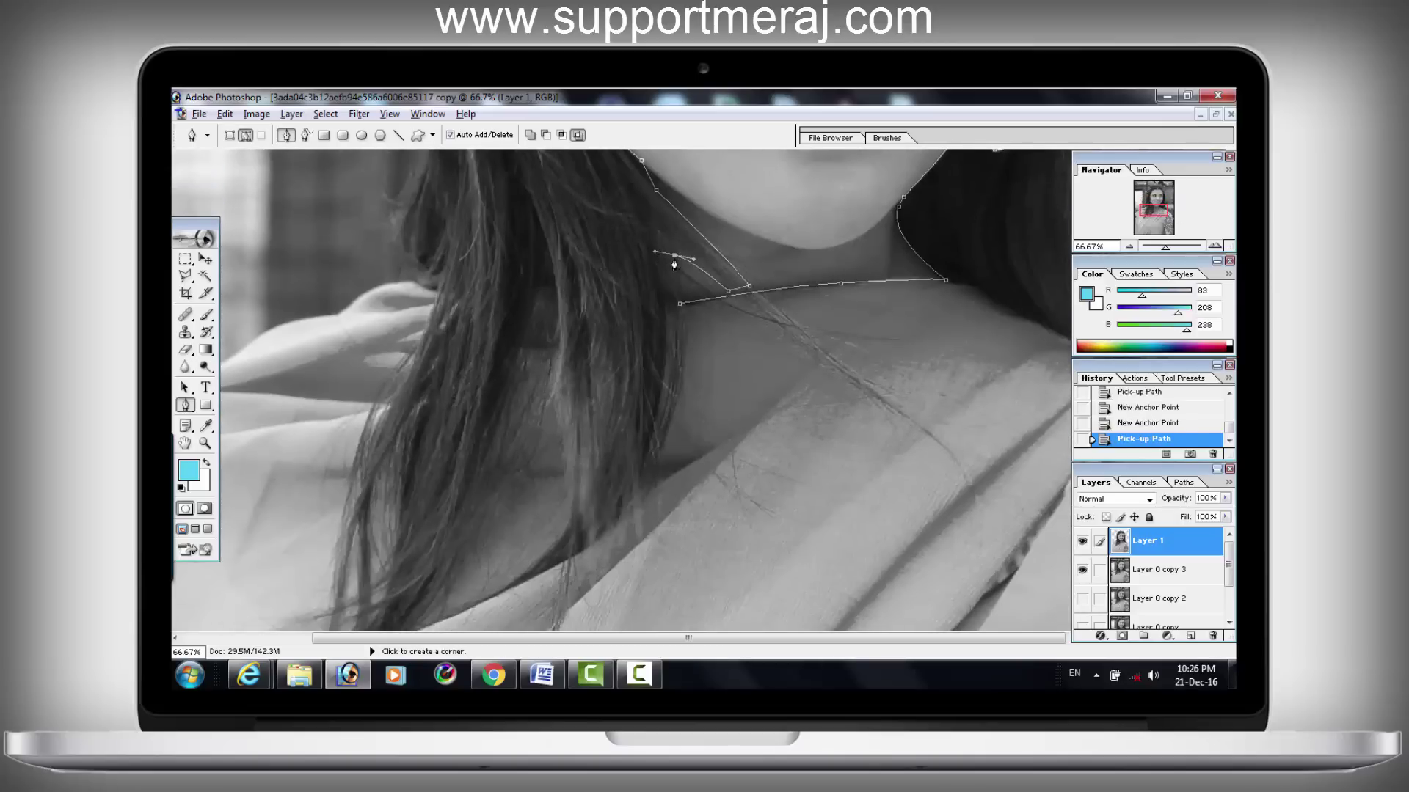
left_click(680, 303)
left_click(1129, 245)
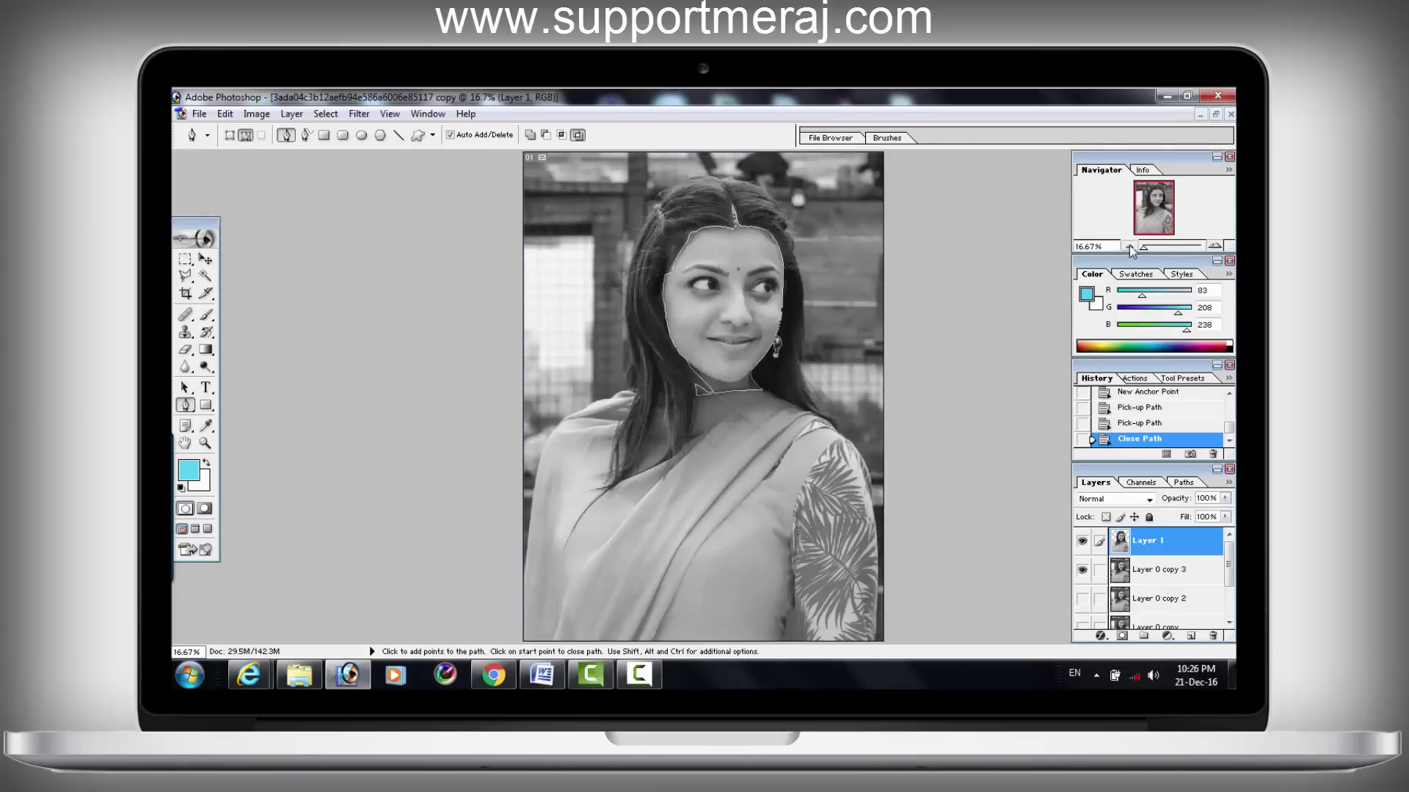
Step: Close the colour reference photo and enlarge the grey copy, centred on the face
left_click(1217, 116)
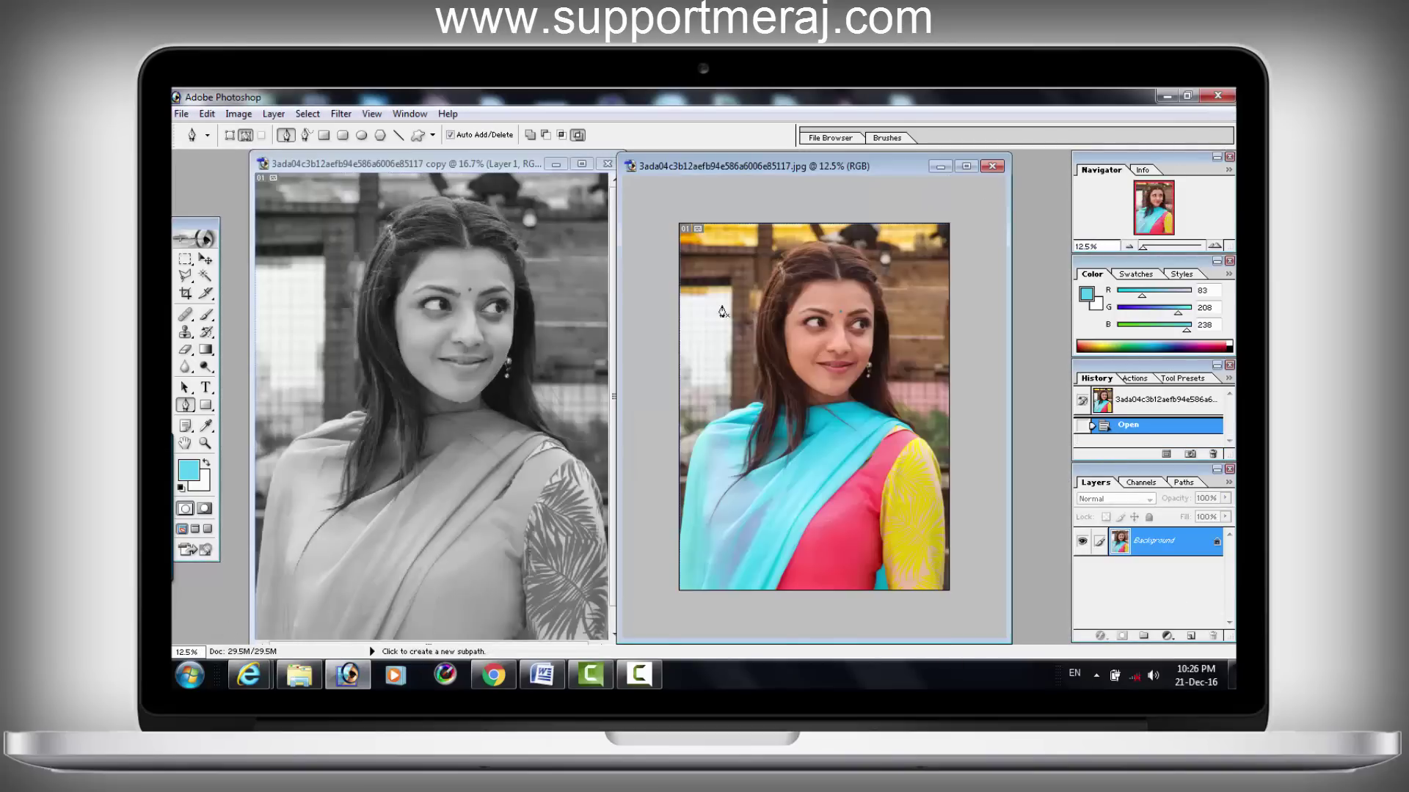
scroll(1179, 415, "up", 3)
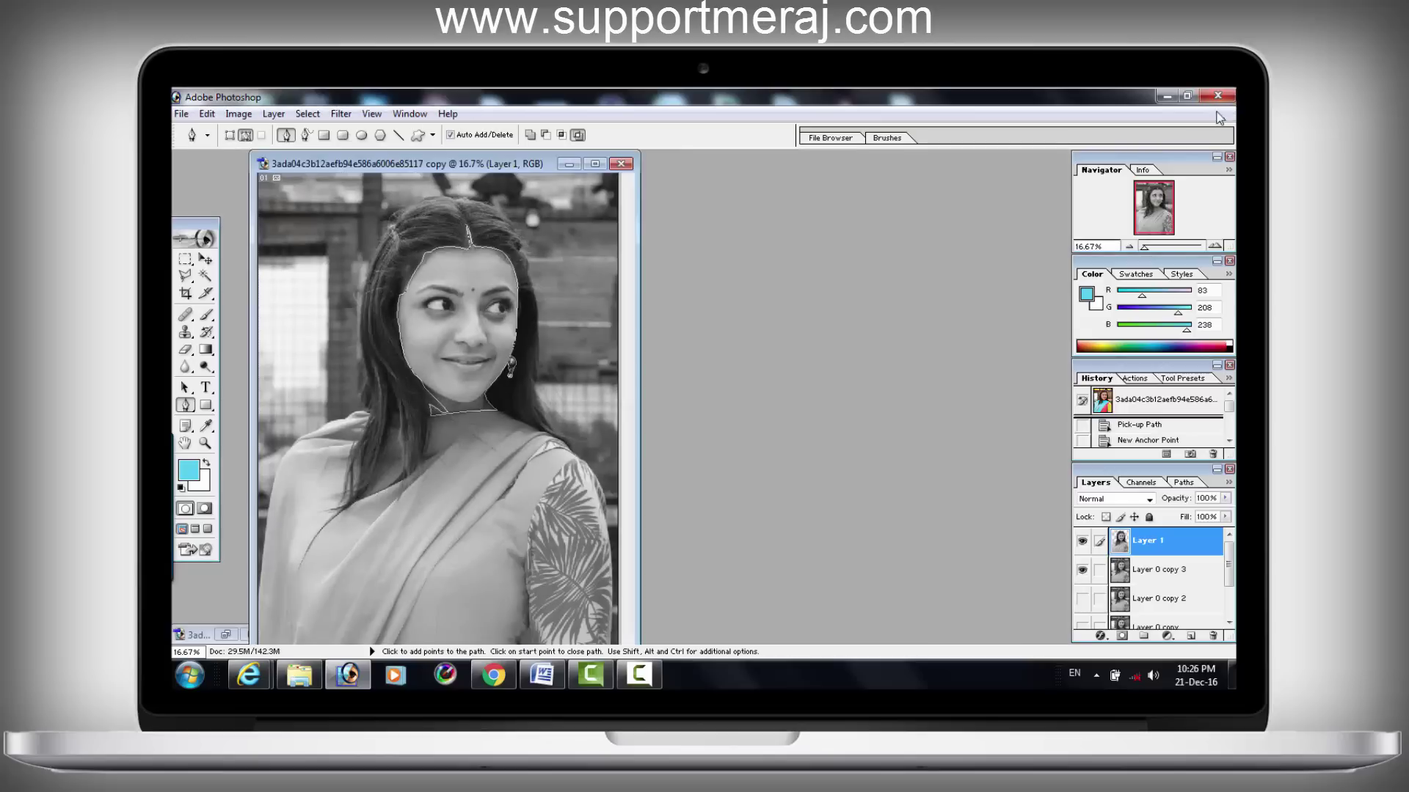
left_click(992, 165)
left_click(594, 163)
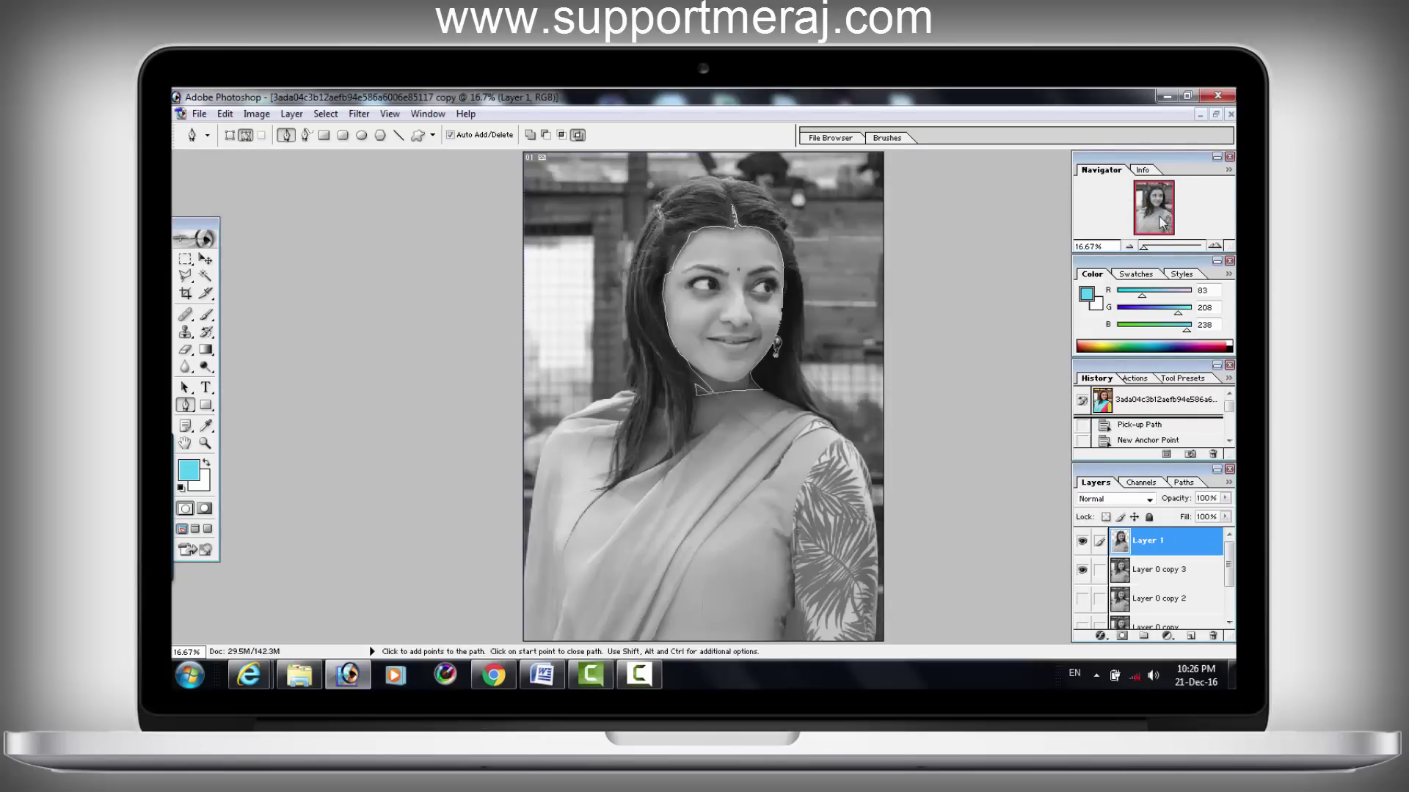
left_click(1215, 246)
left_click_drag(1154, 209, 1163, 198)
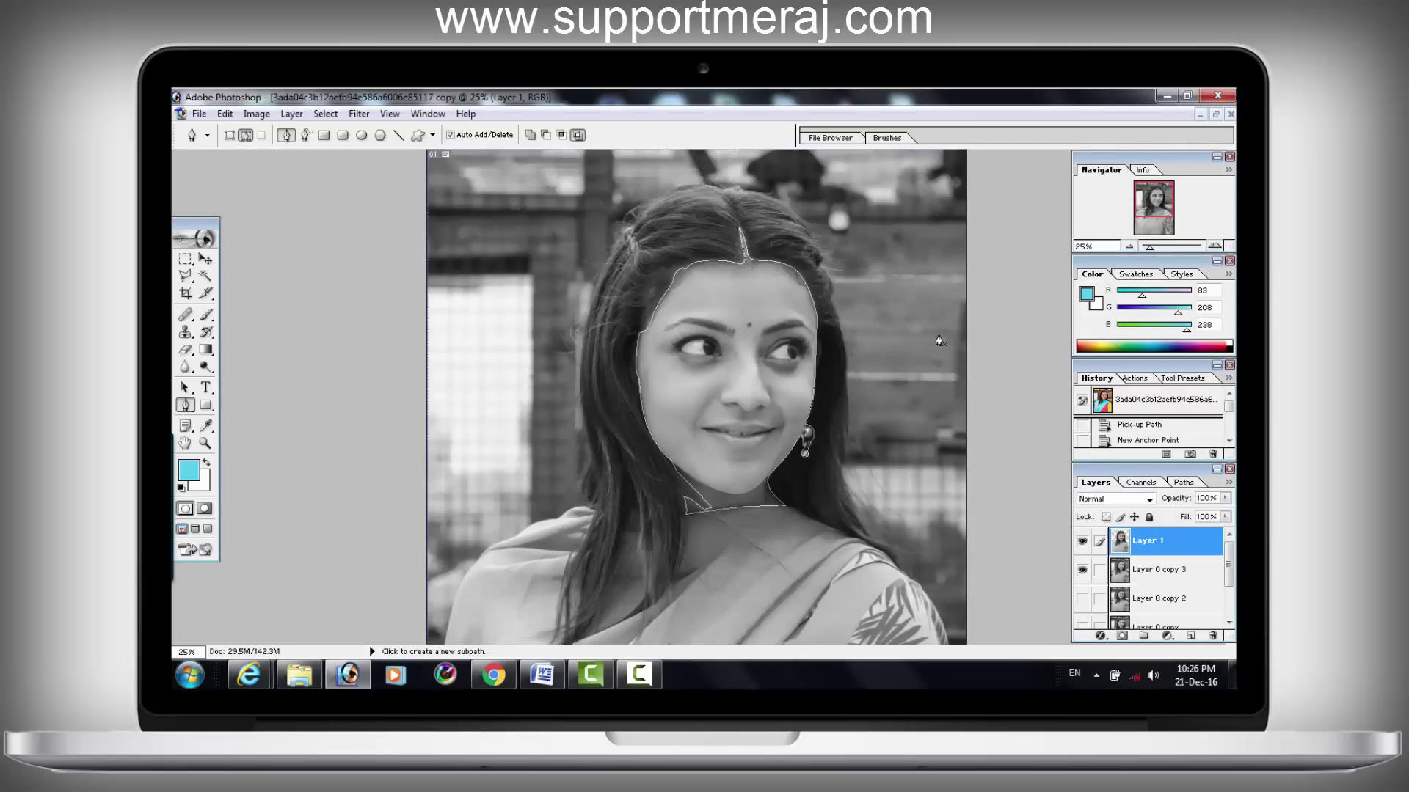
Step: Convert the traced face path into a selection via Make Selection
right_click(747, 314)
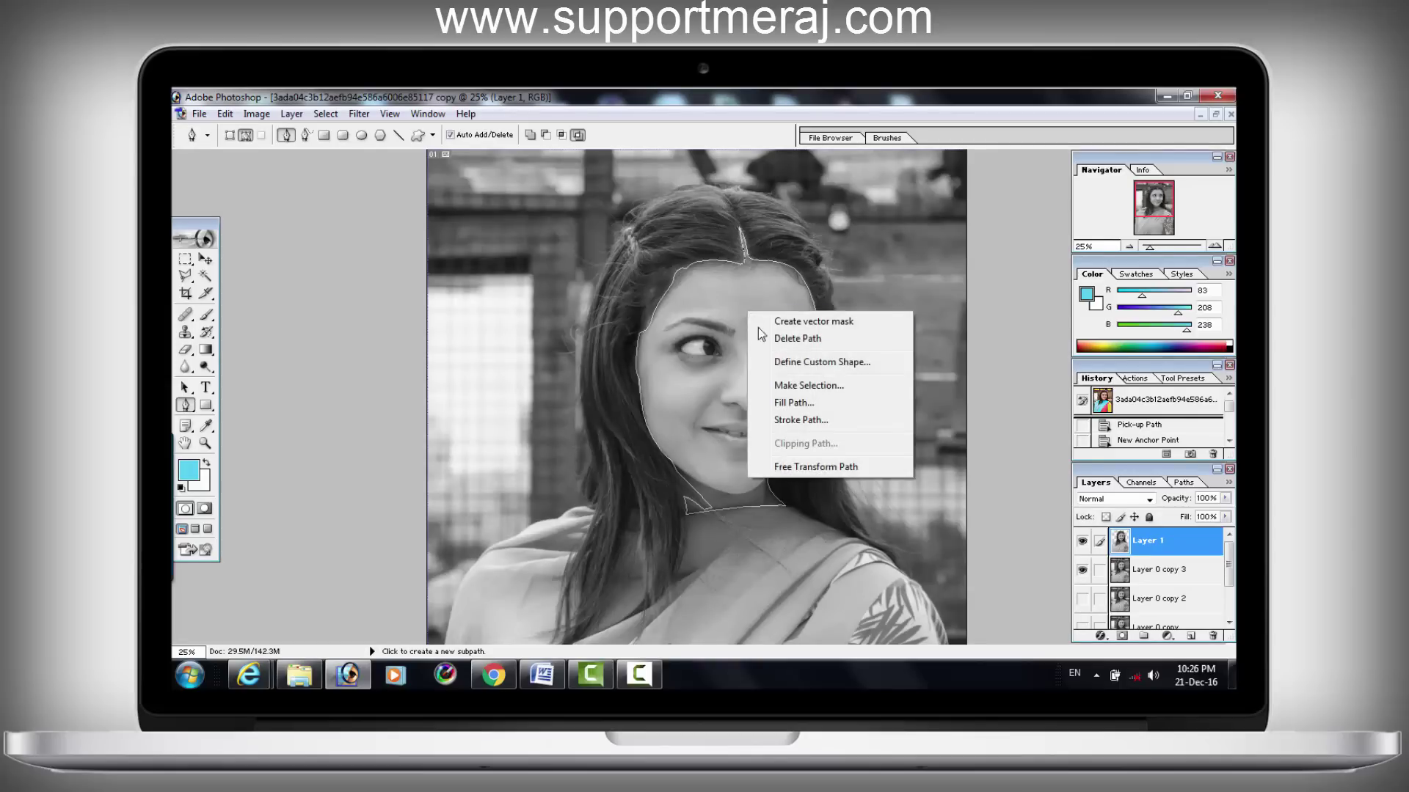
left_click(780, 386)
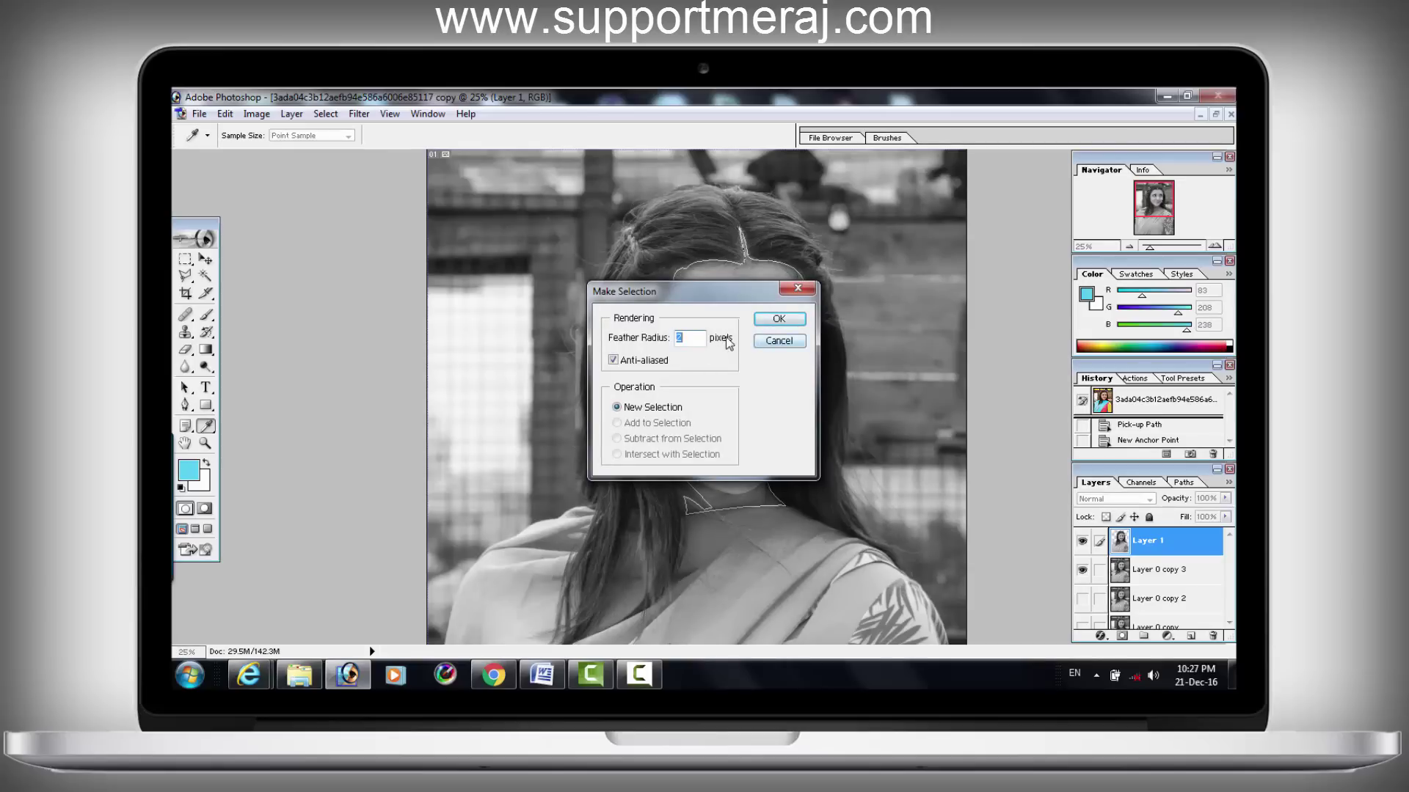
left_click(772, 321)
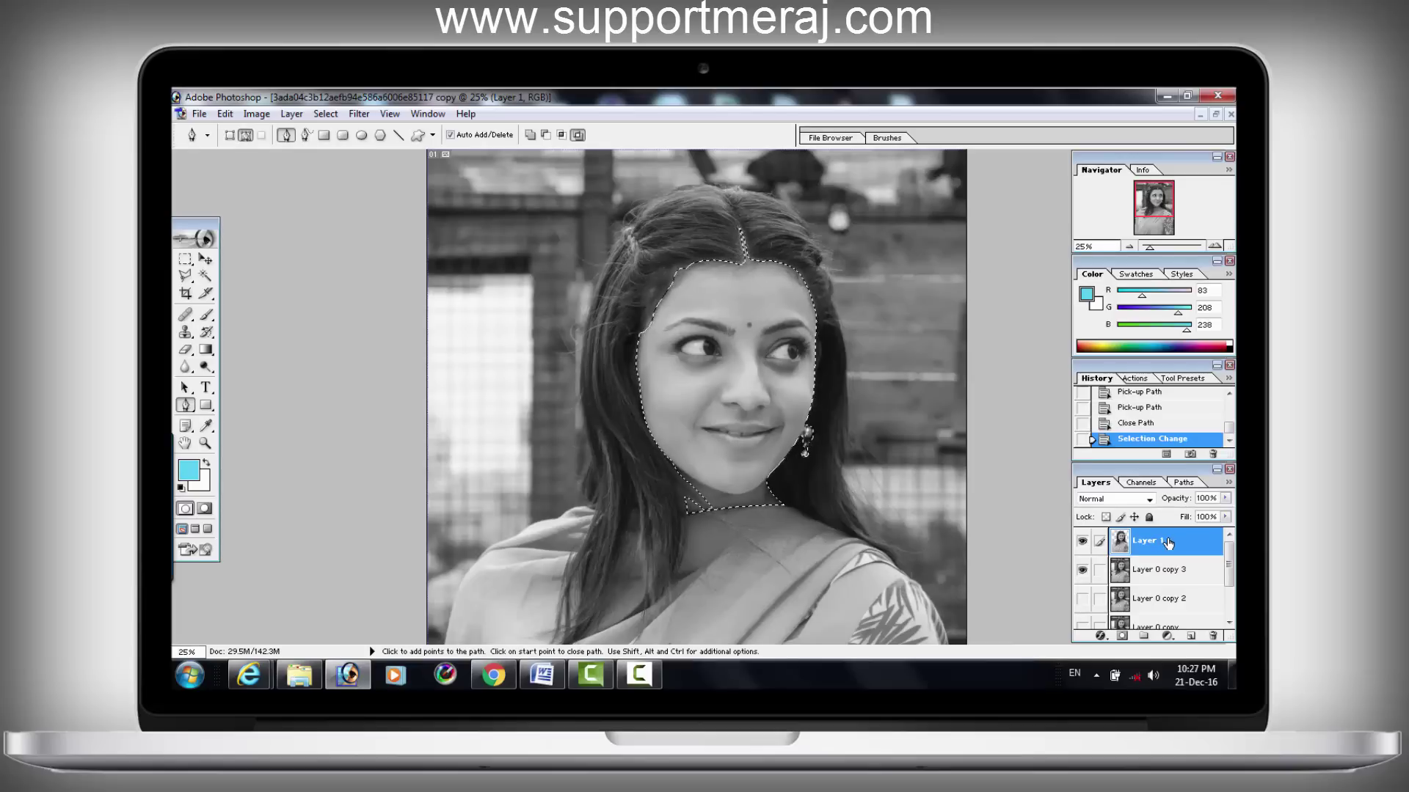
Step: Copy the face selection to Layer 2, hide the grey background, and check it against Layer 1
key("ctrl+j")
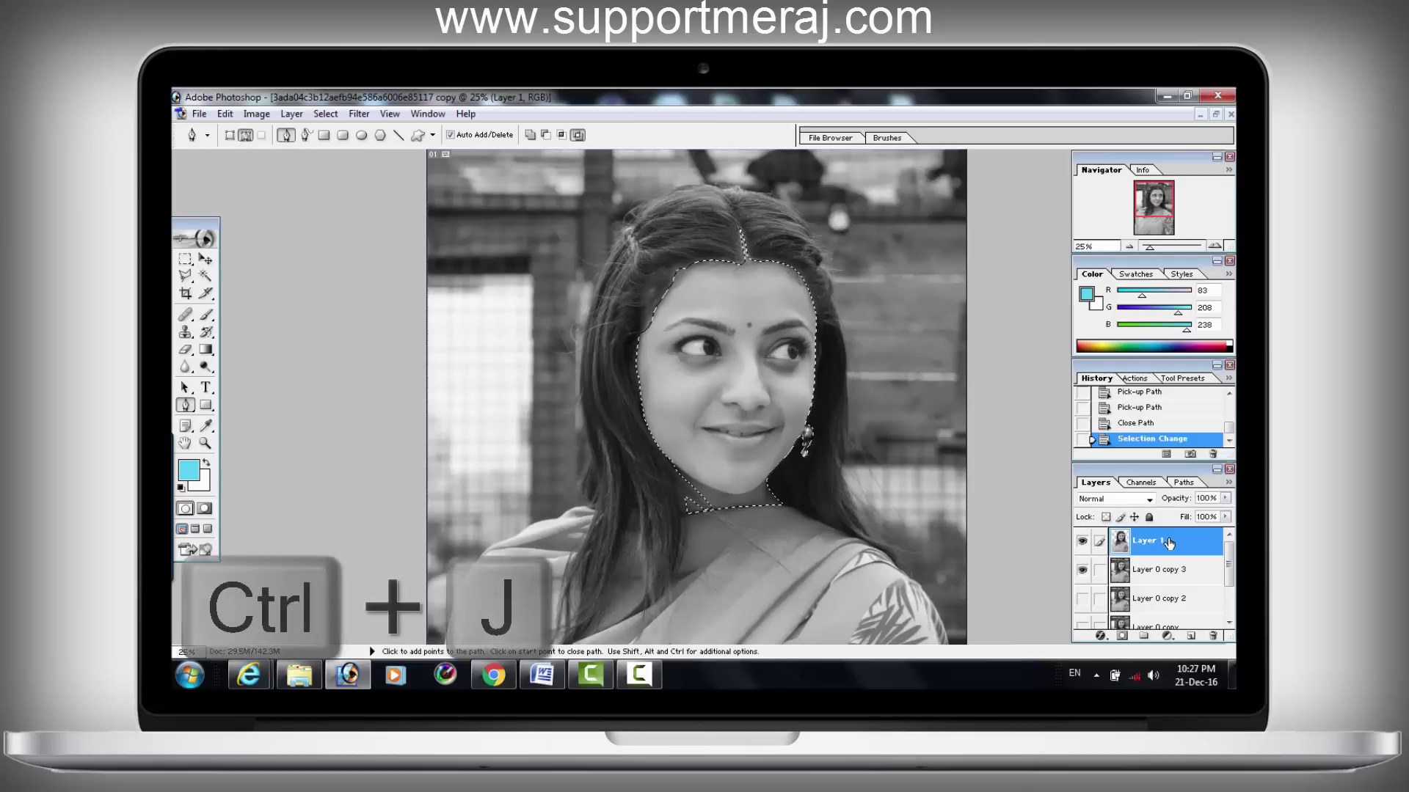
key("ctrl+j")
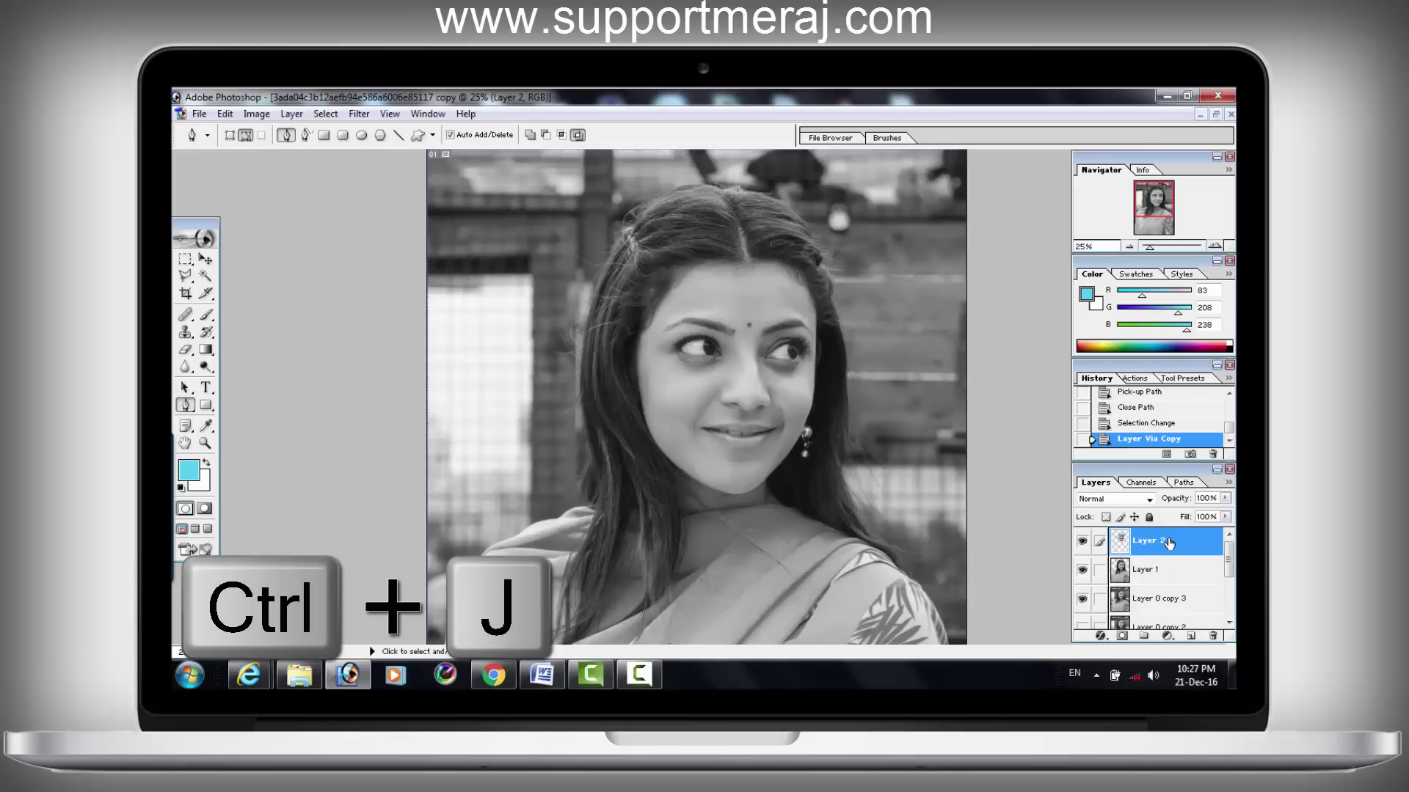
left_click(1083, 598)
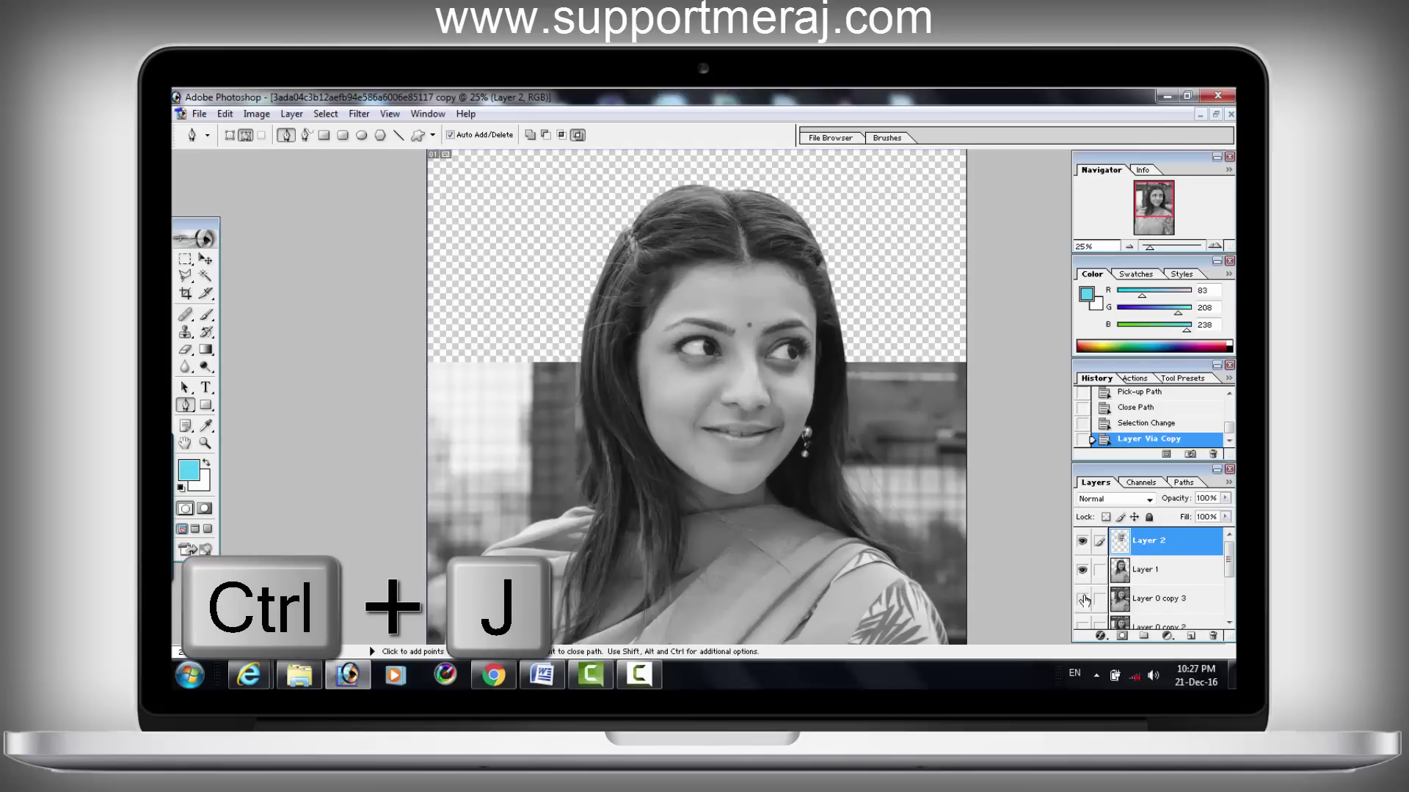
left_click(1082, 572)
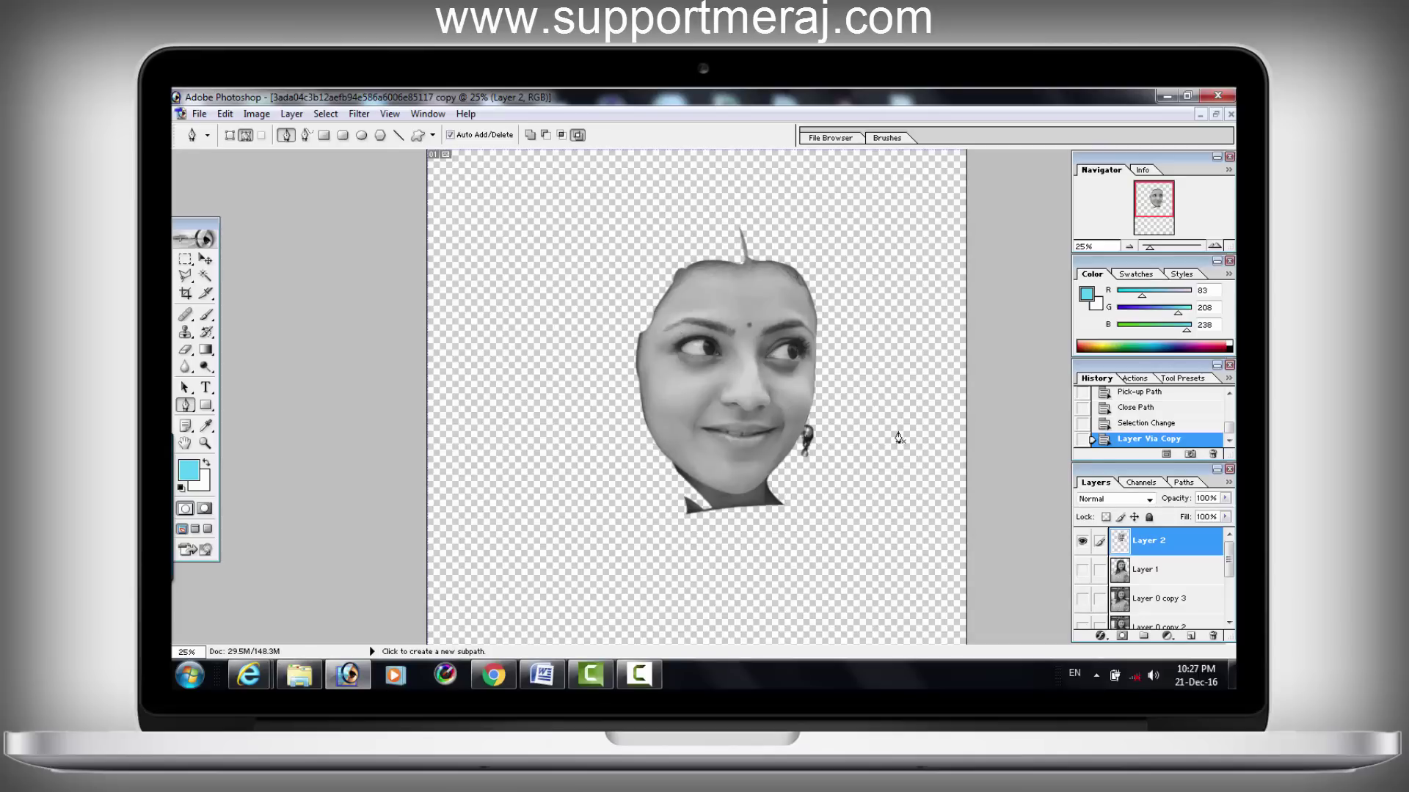
left_click(1082, 570)
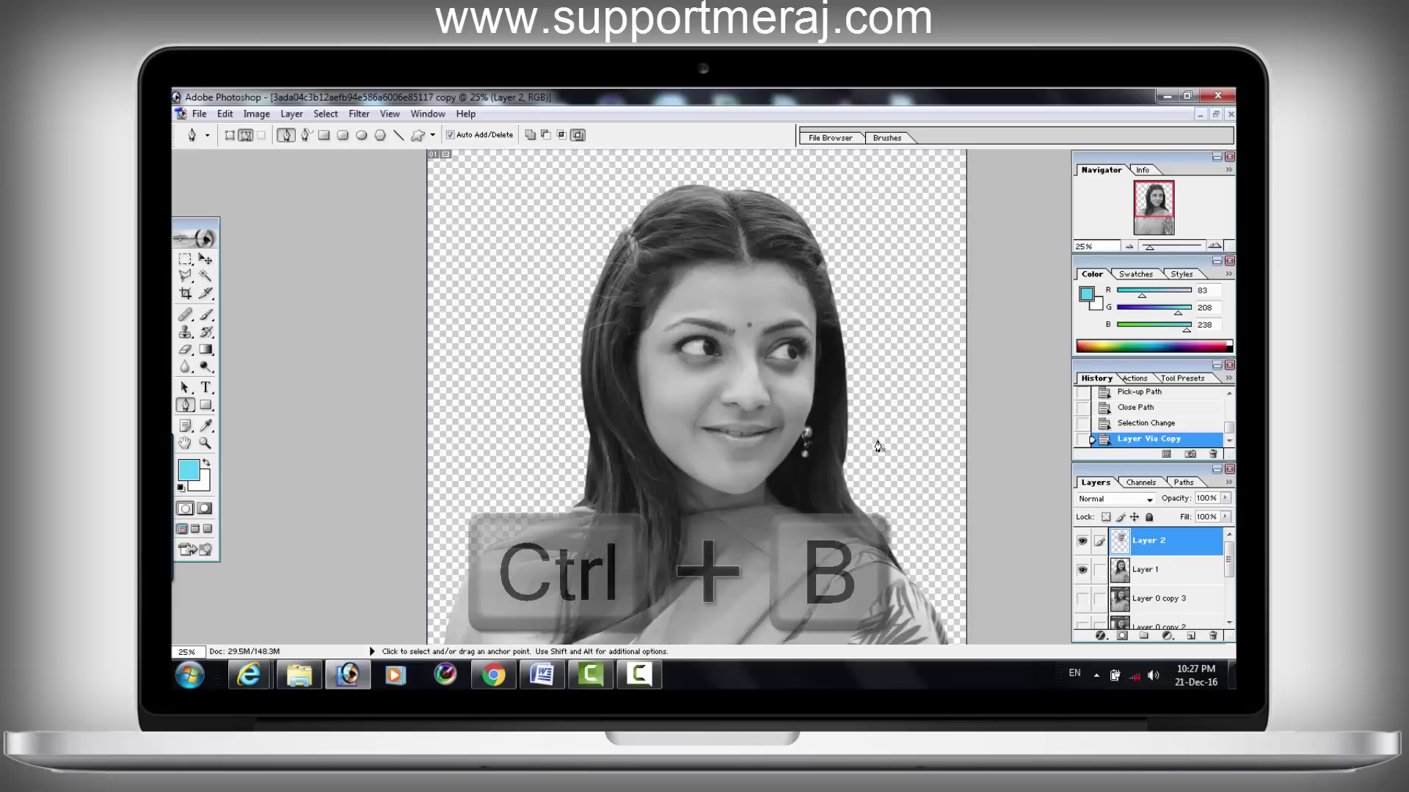
Step: Apply a Midtones Color Balance of +100, 0, -69 to the face layer
key("ctrl+b")
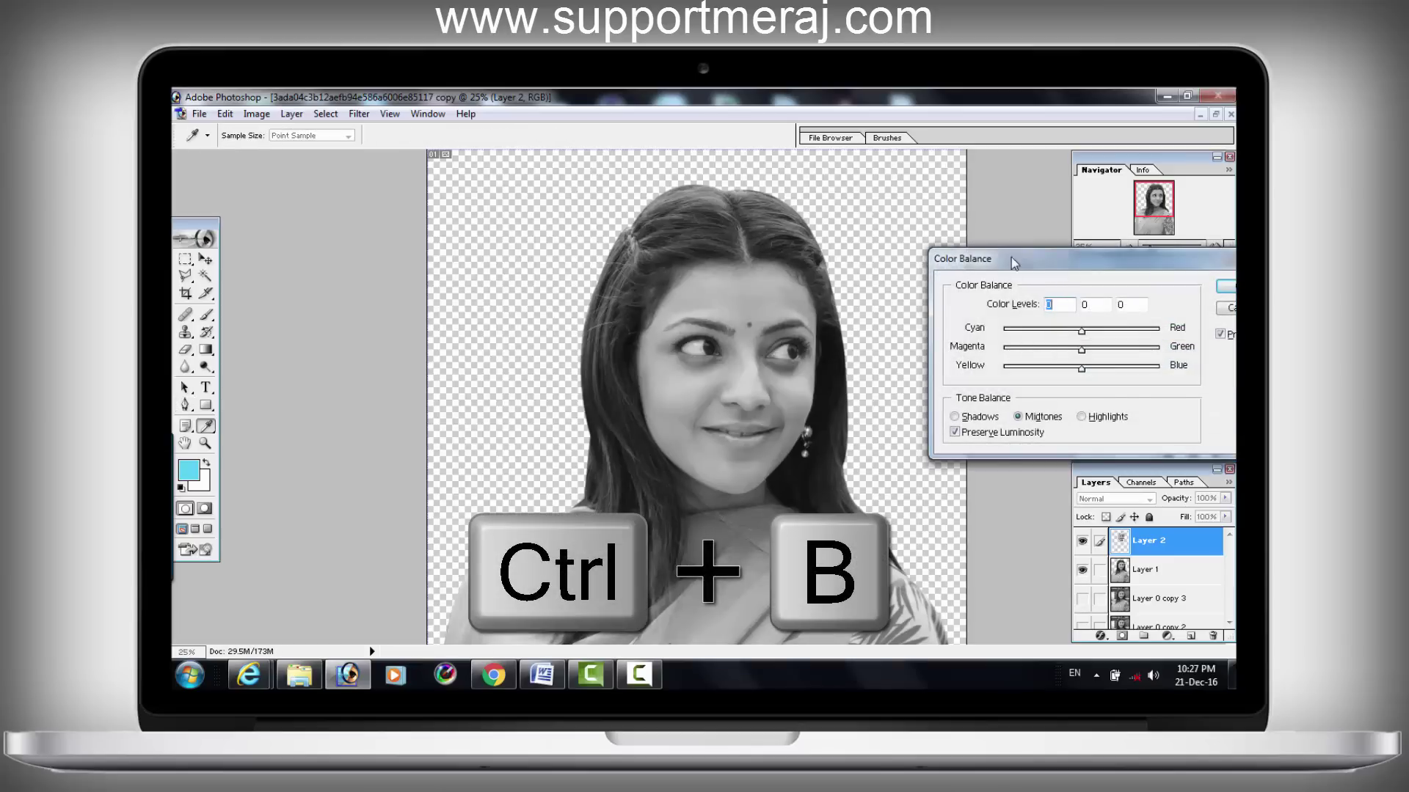
left_click_drag(1016, 258, 333, 187)
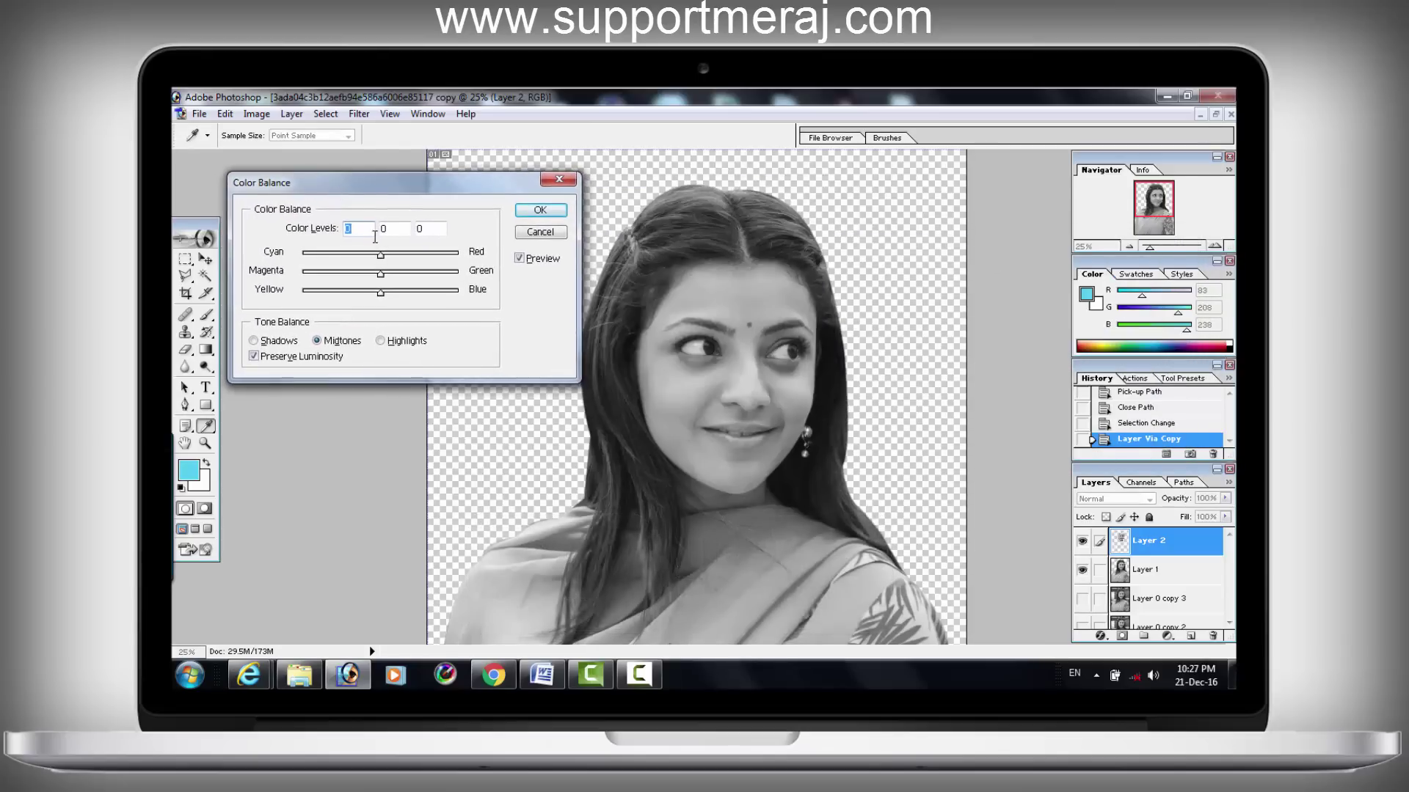
left_click_drag(383, 257, 465, 254)
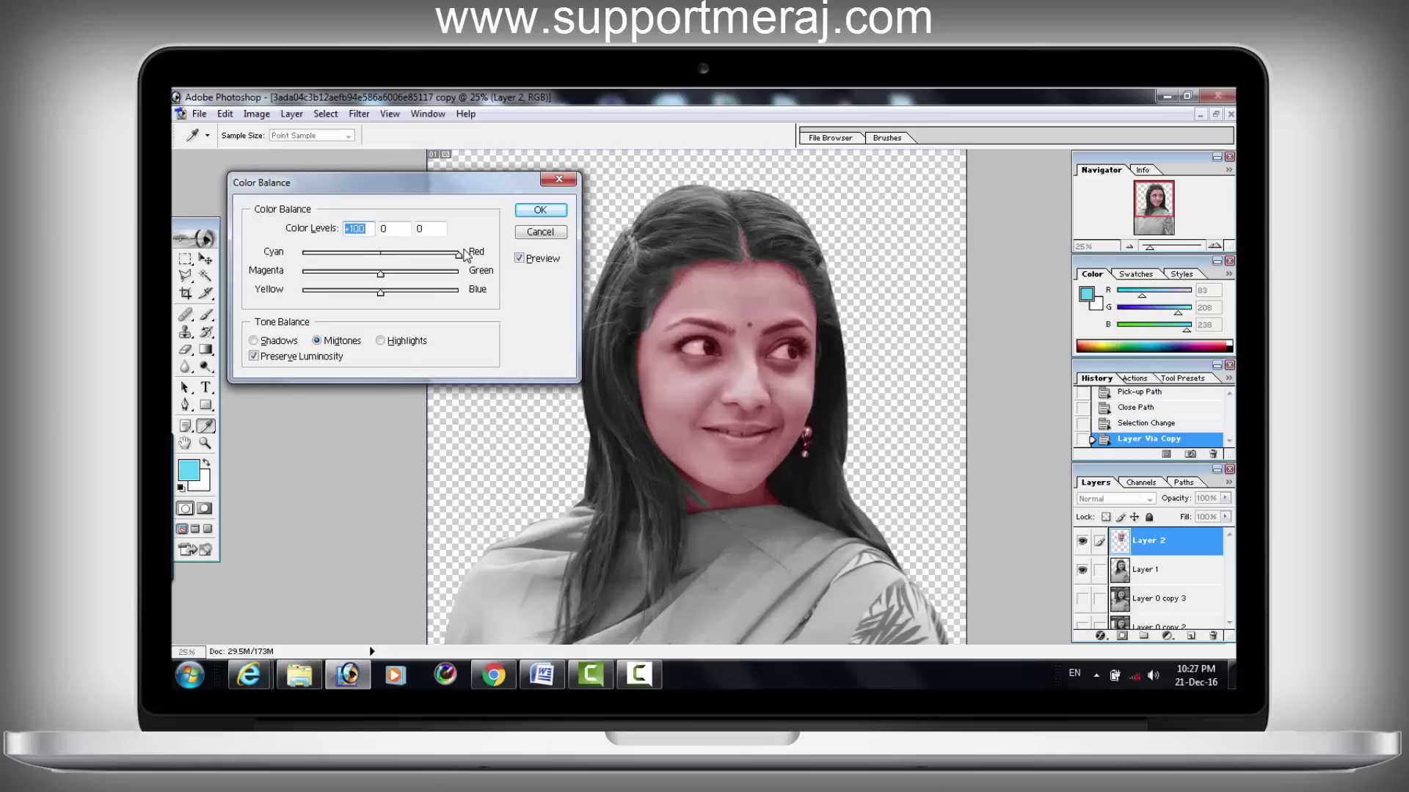
left_click_drag(356, 293, 318, 301)
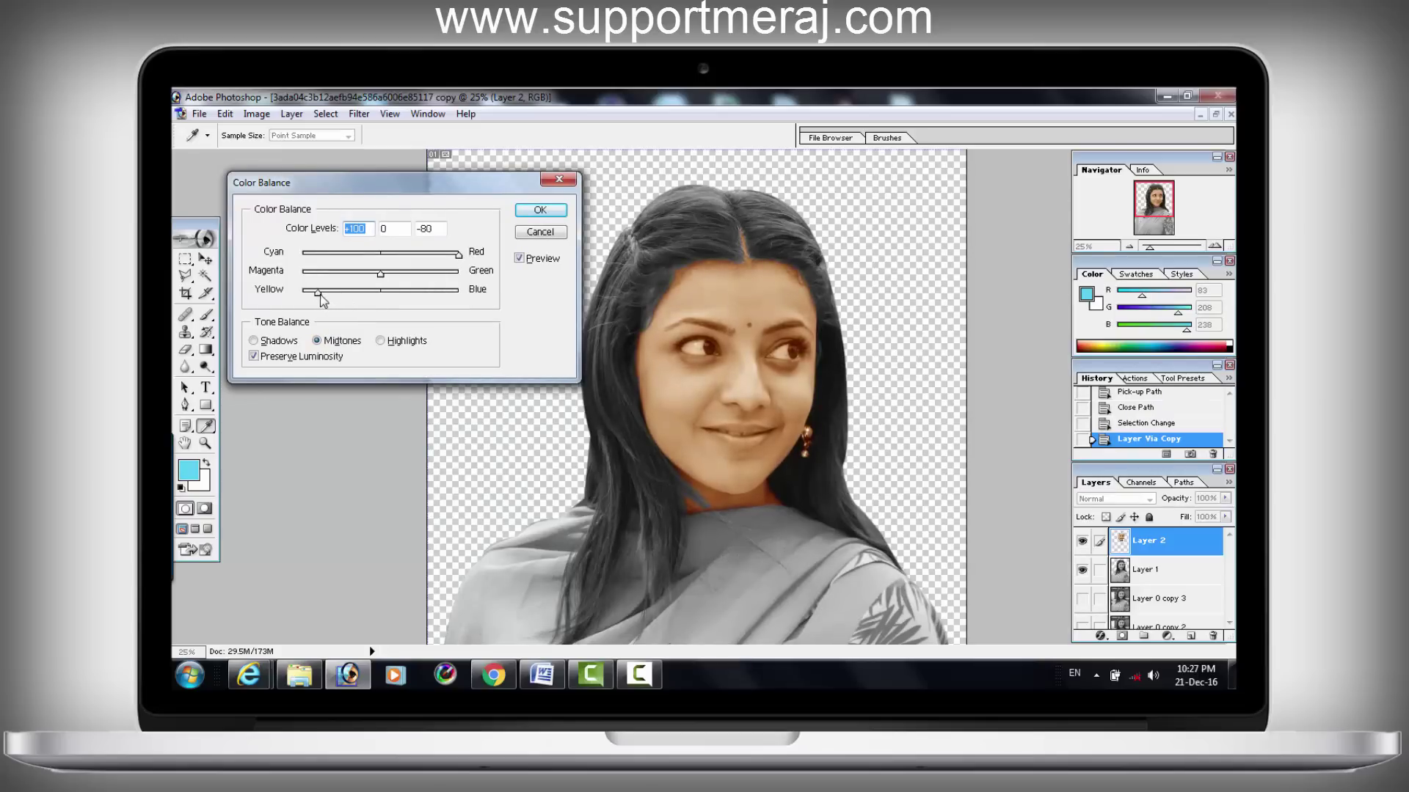
mouse_move(321, 300)
left_mouse_down()
mouse_move(337, 301)
mouse_move(327, 294)
left_mouse_up()
left_click(541, 210)
key("p")
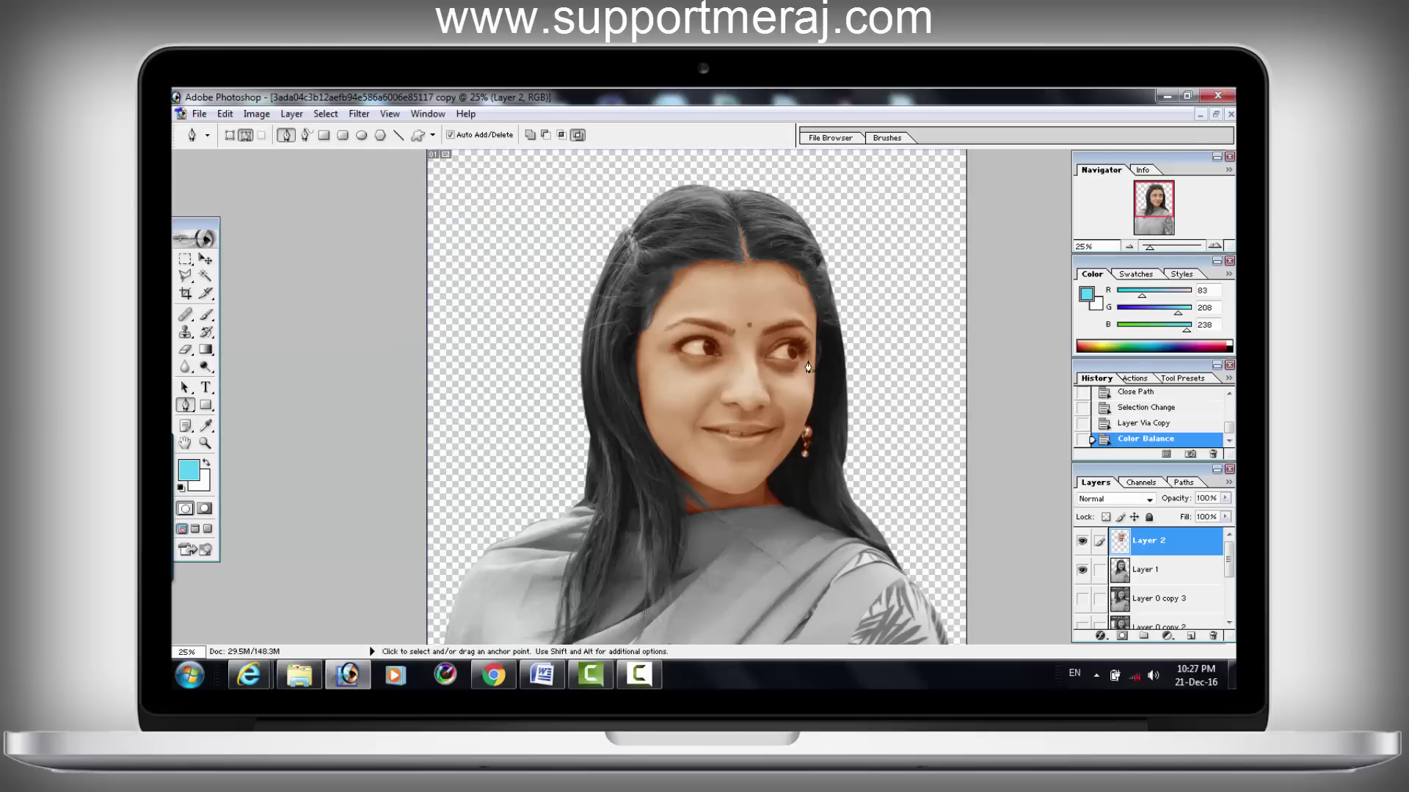
Step: Boost the Layer 2 face's saturation to about +21 with Hue/Saturation
key("ctrl+u")
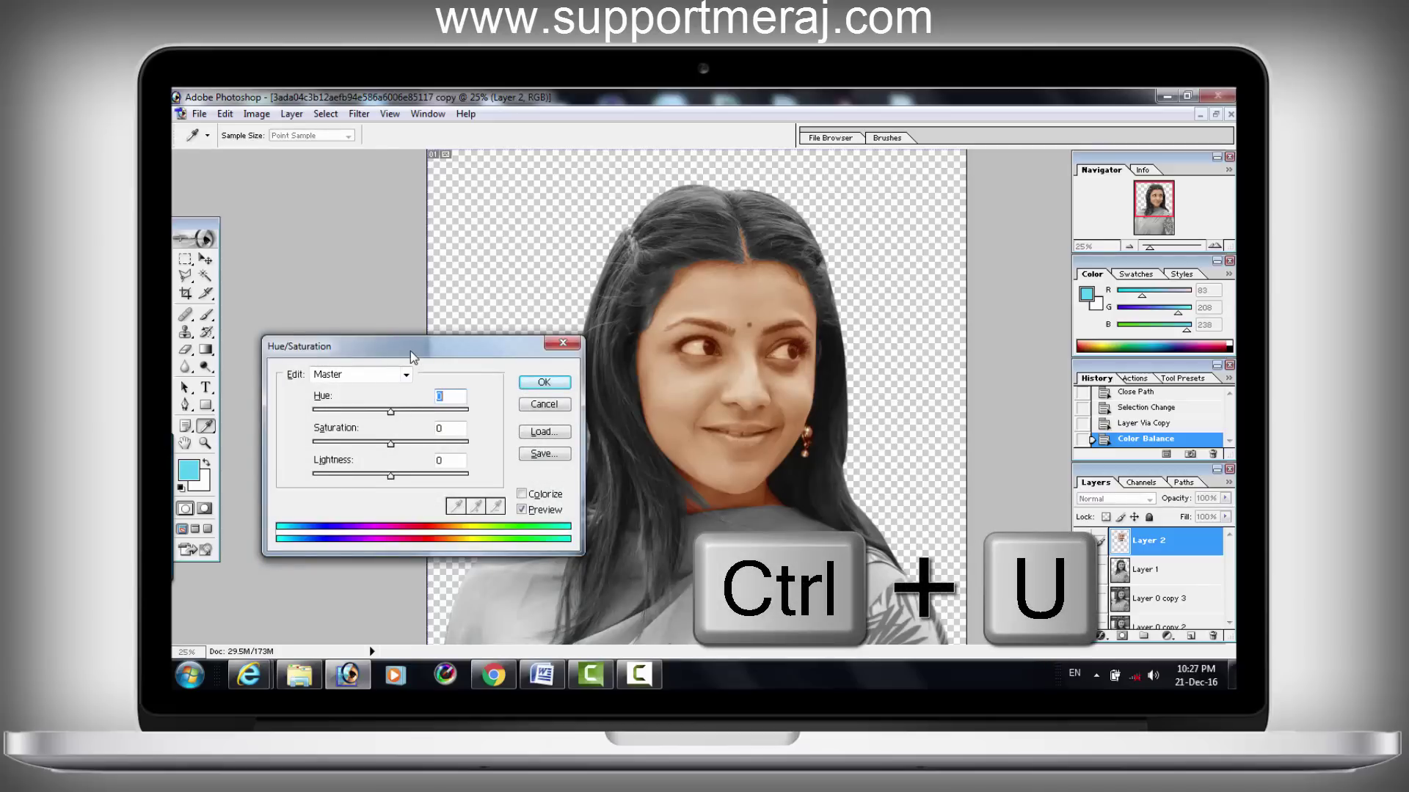
left_click_drag(410, 352, 378, 309)
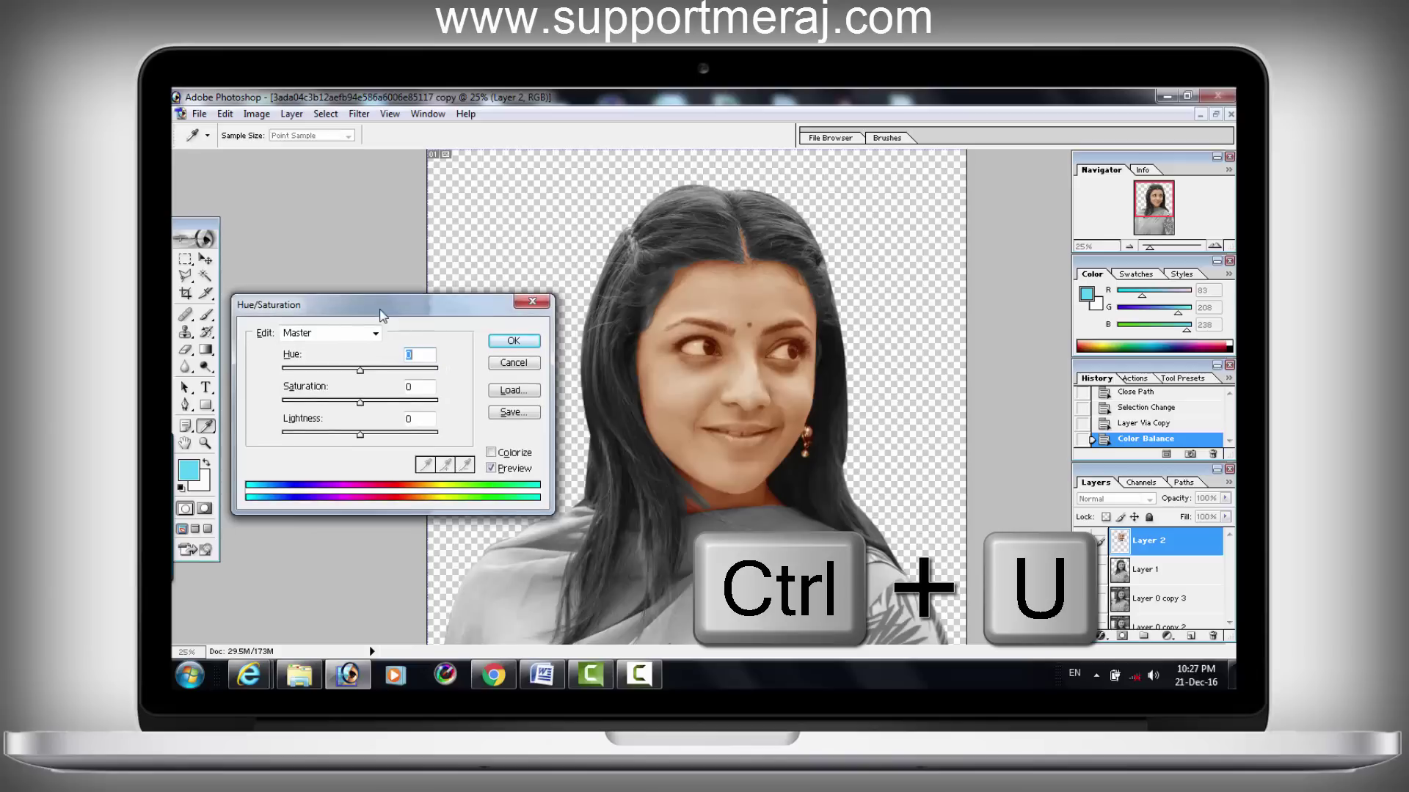
left_click_drag(363, 402, 361, 373)
left_click(514, 343)
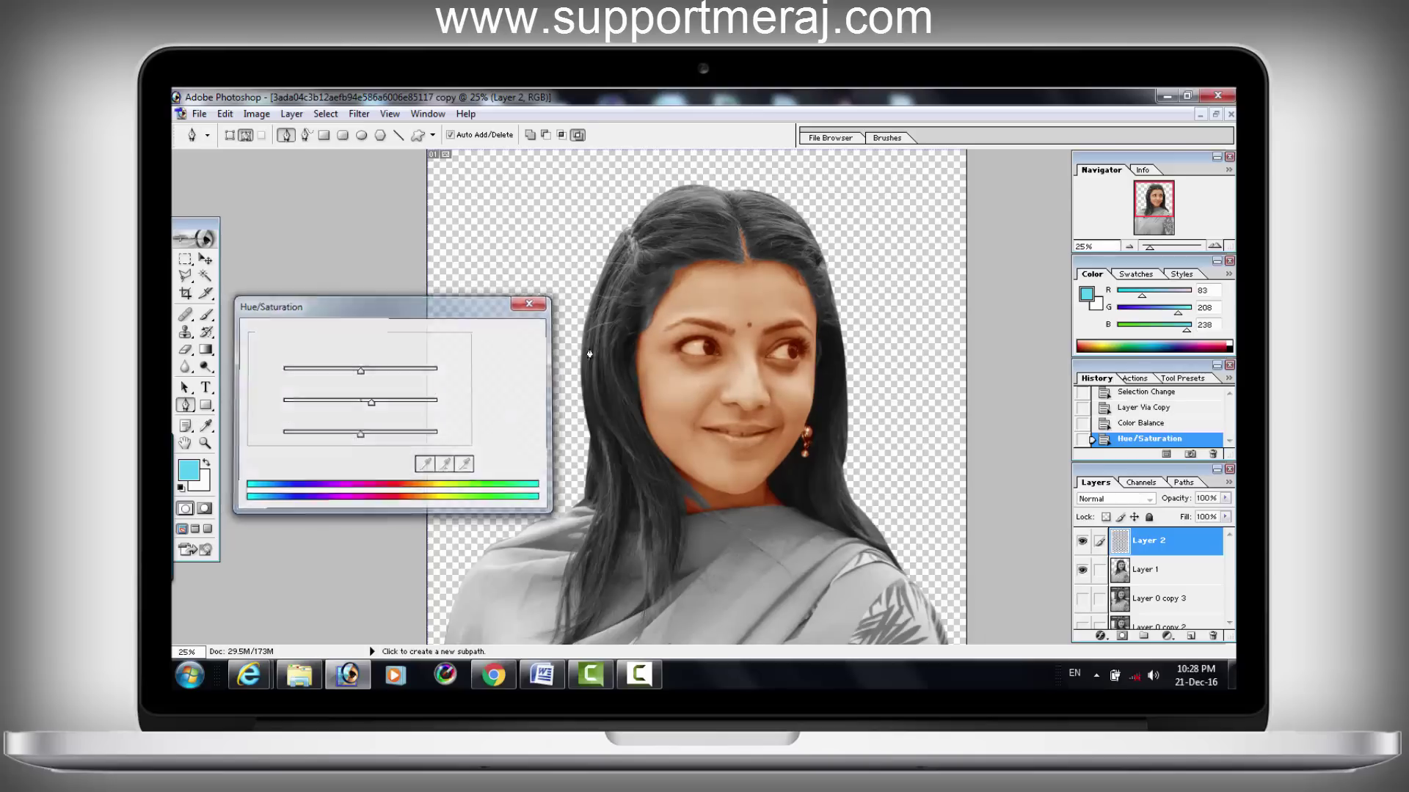
key("p")
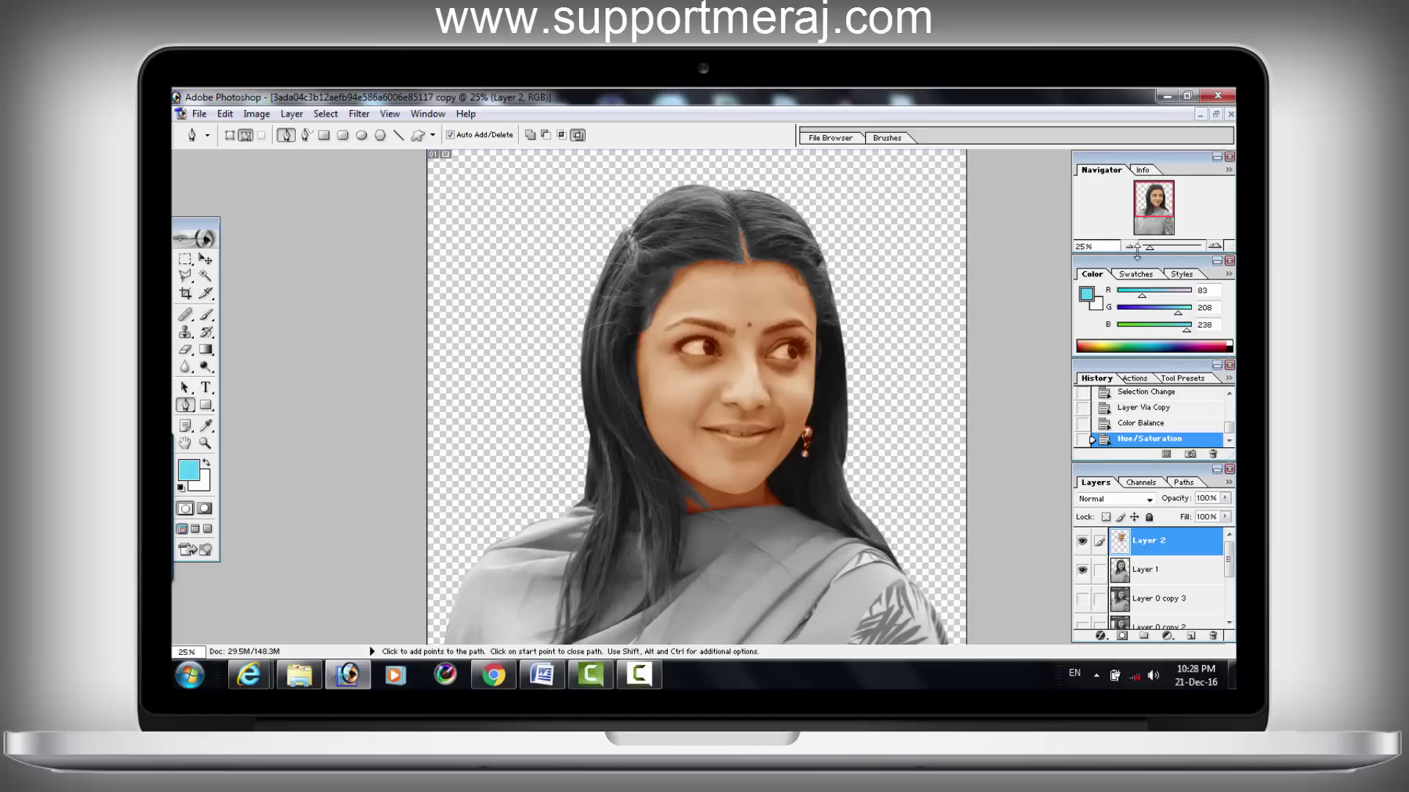
Step: Zoom to 100% on the face and trace a closed path around the left eye
left_click(1216, 246)
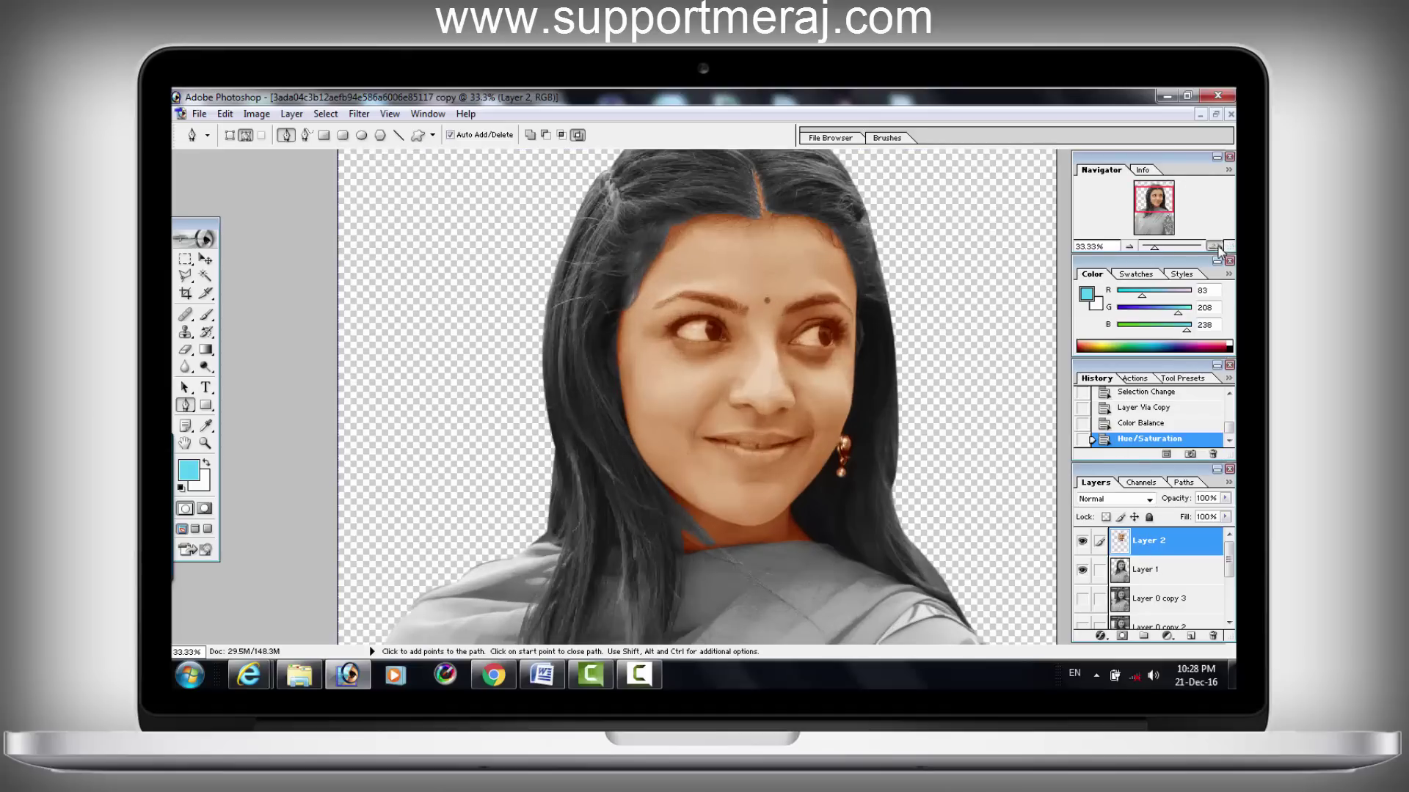
left_click(1215, 247)
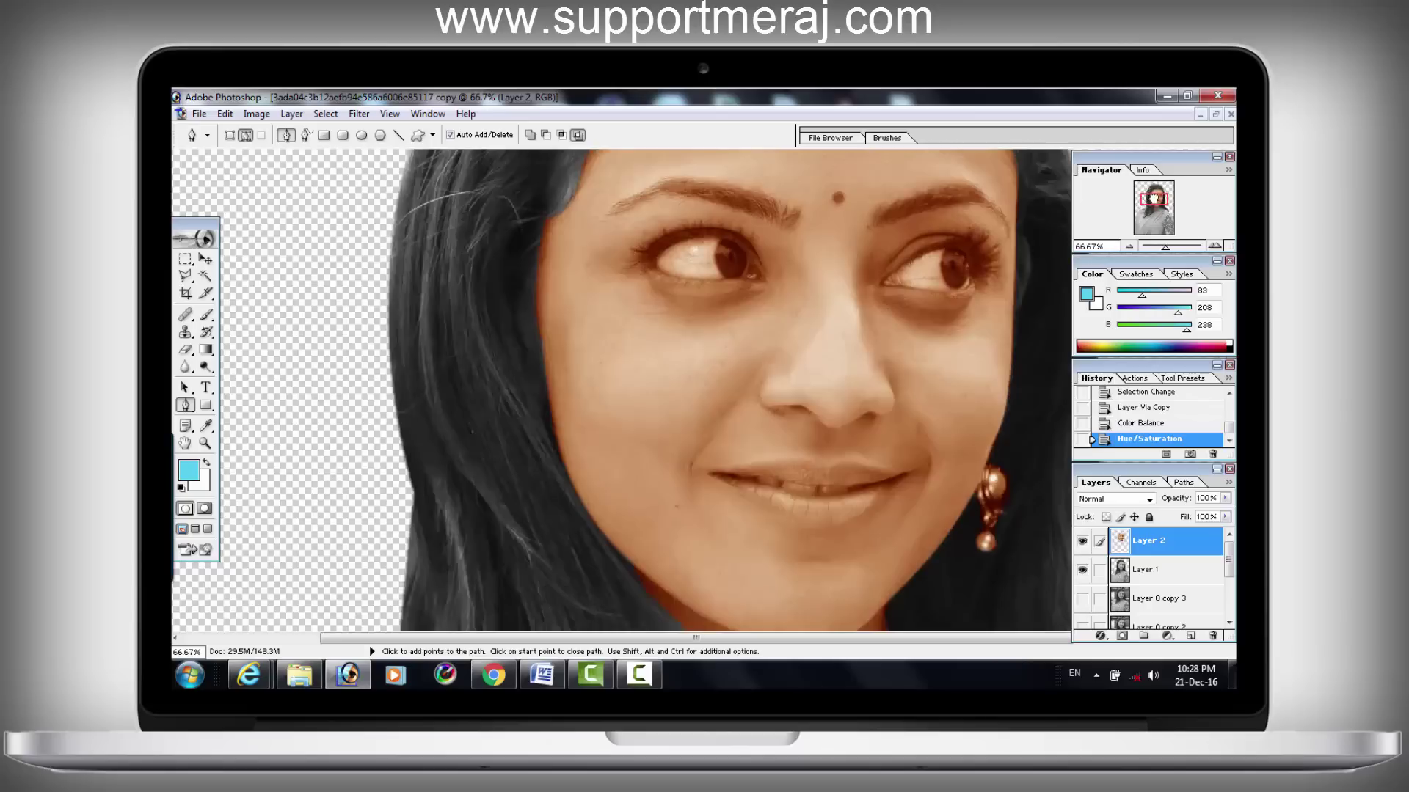
left_click_drag(1153, 198, 1159, 201)
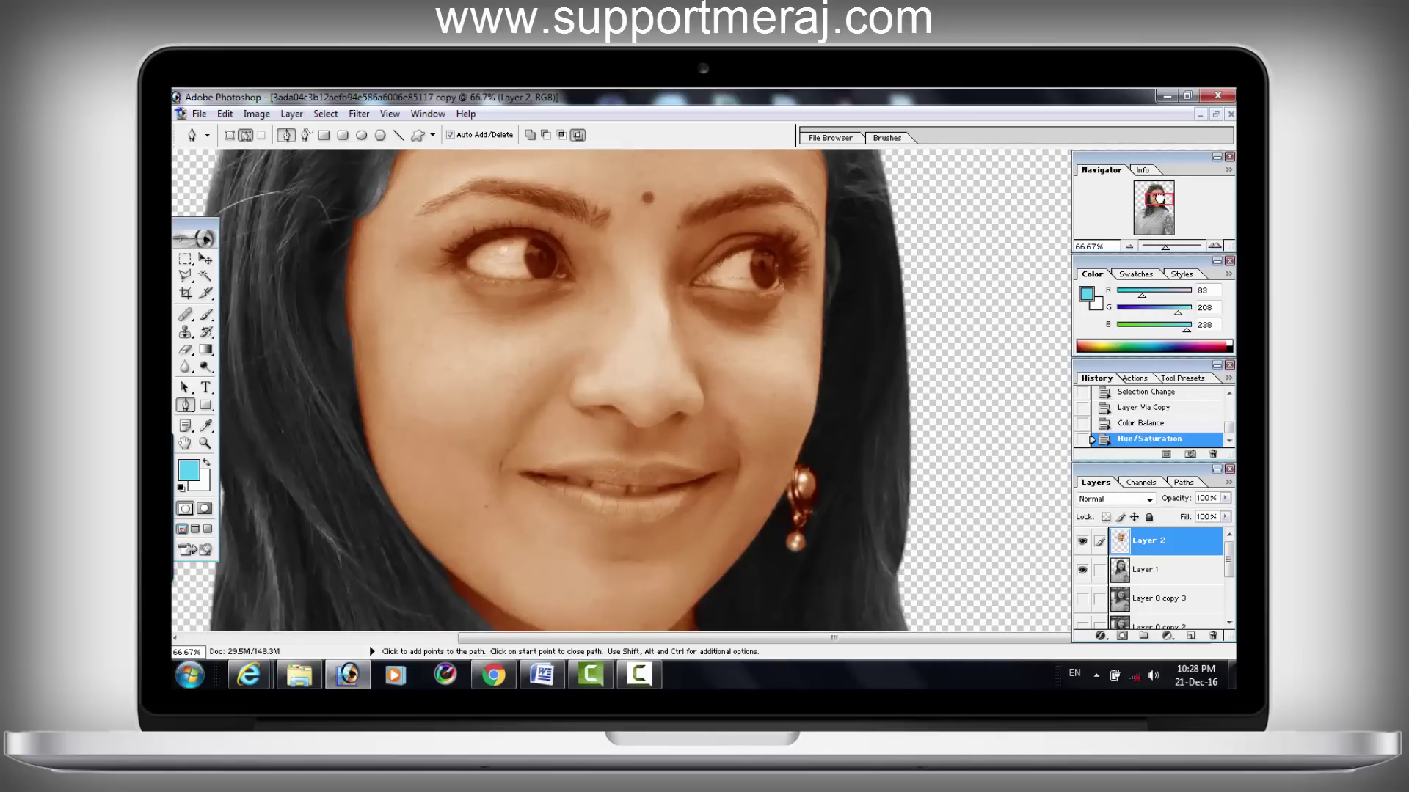
left_click(1215, 247)
left_click_drag(1153, 196, 1150, 192)
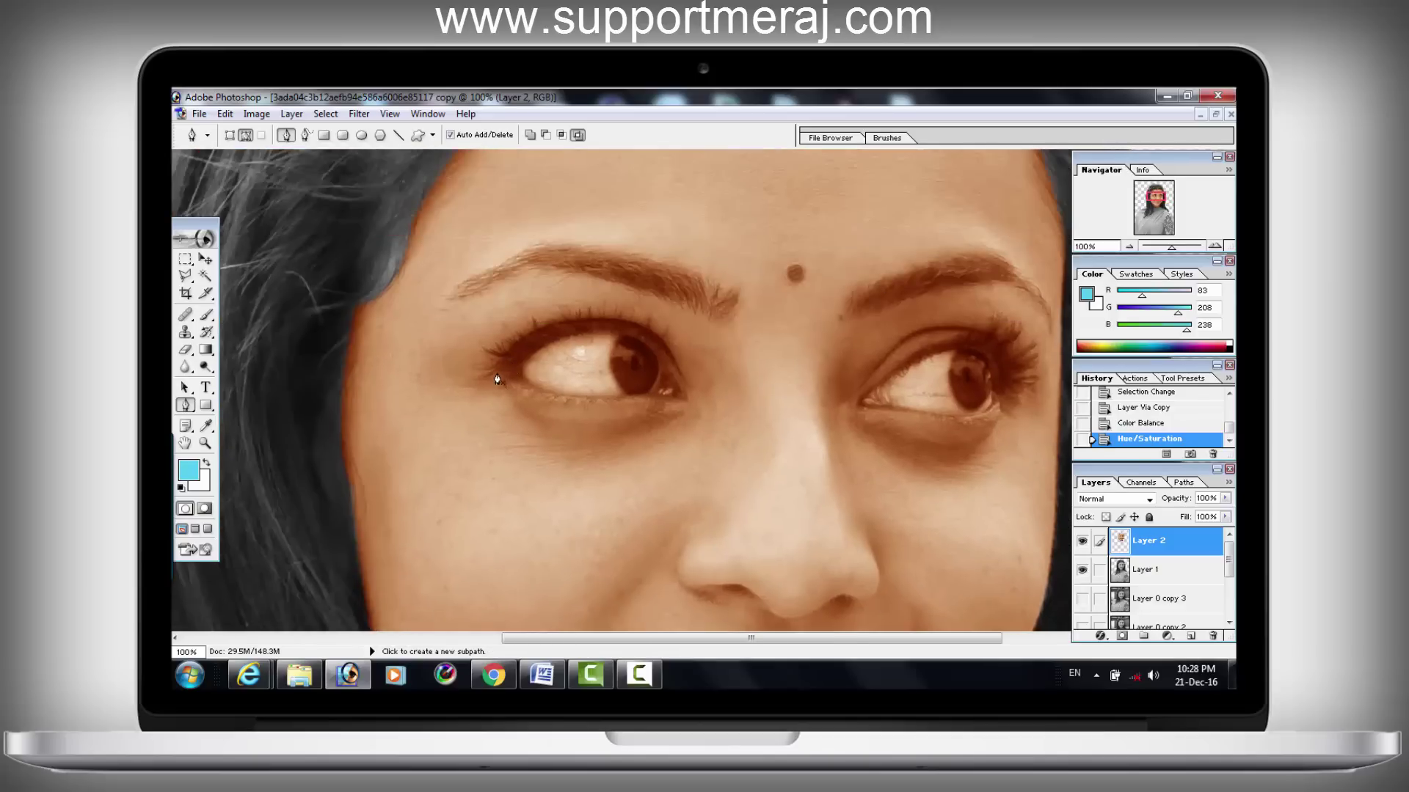
left_click(495, 374)
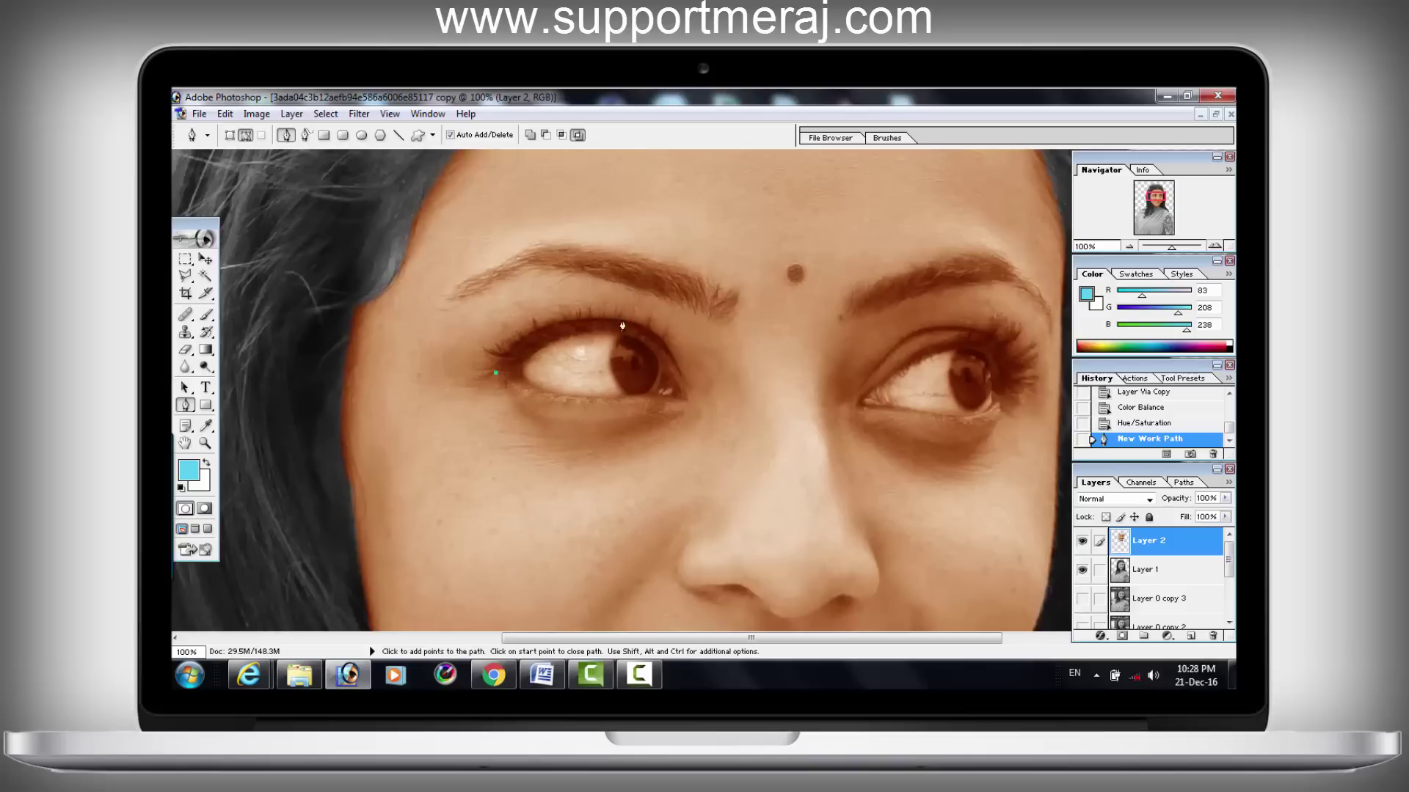
left_click(669, 345)
left_click(684, 386)
left_click(649, 396)
left_click(635, 397)
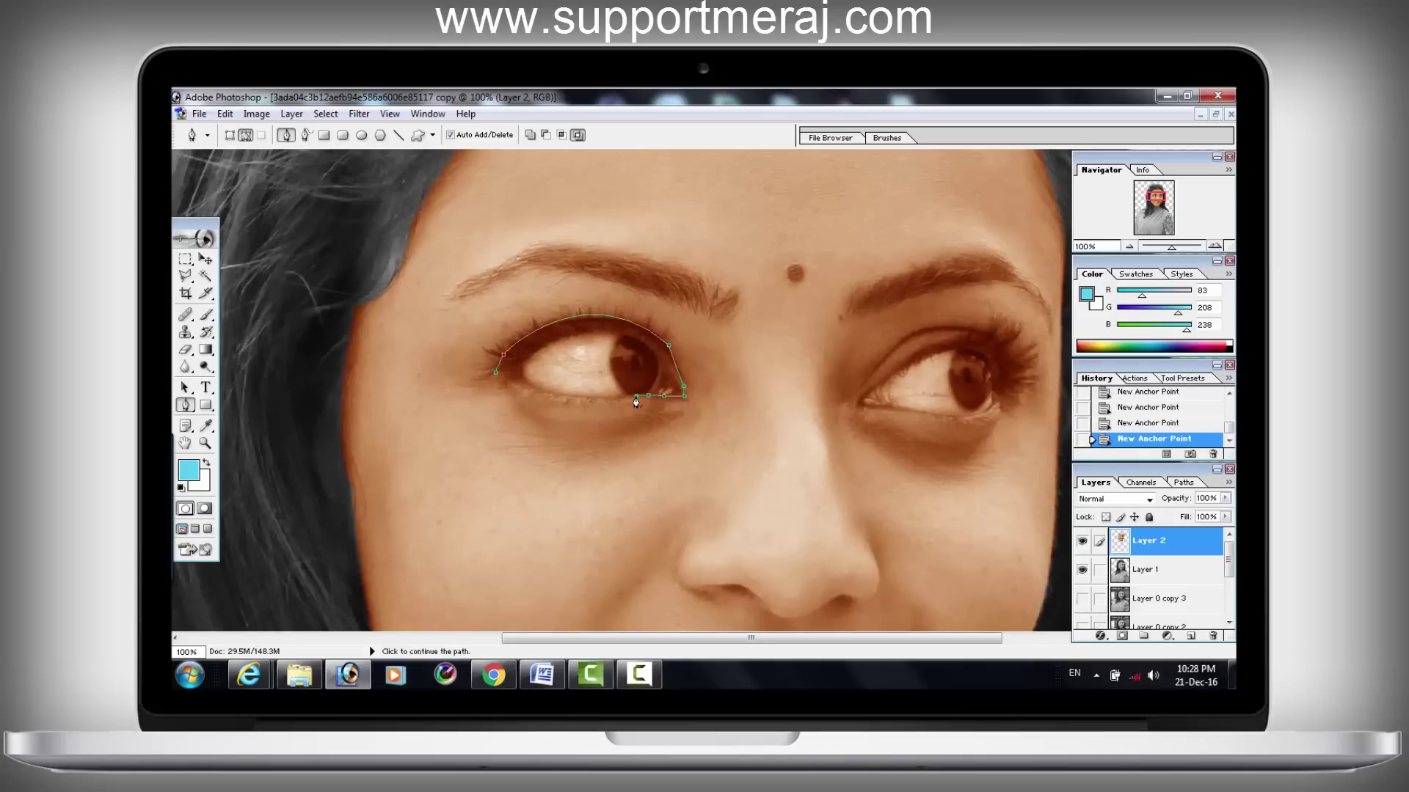
left_click(495, 373)
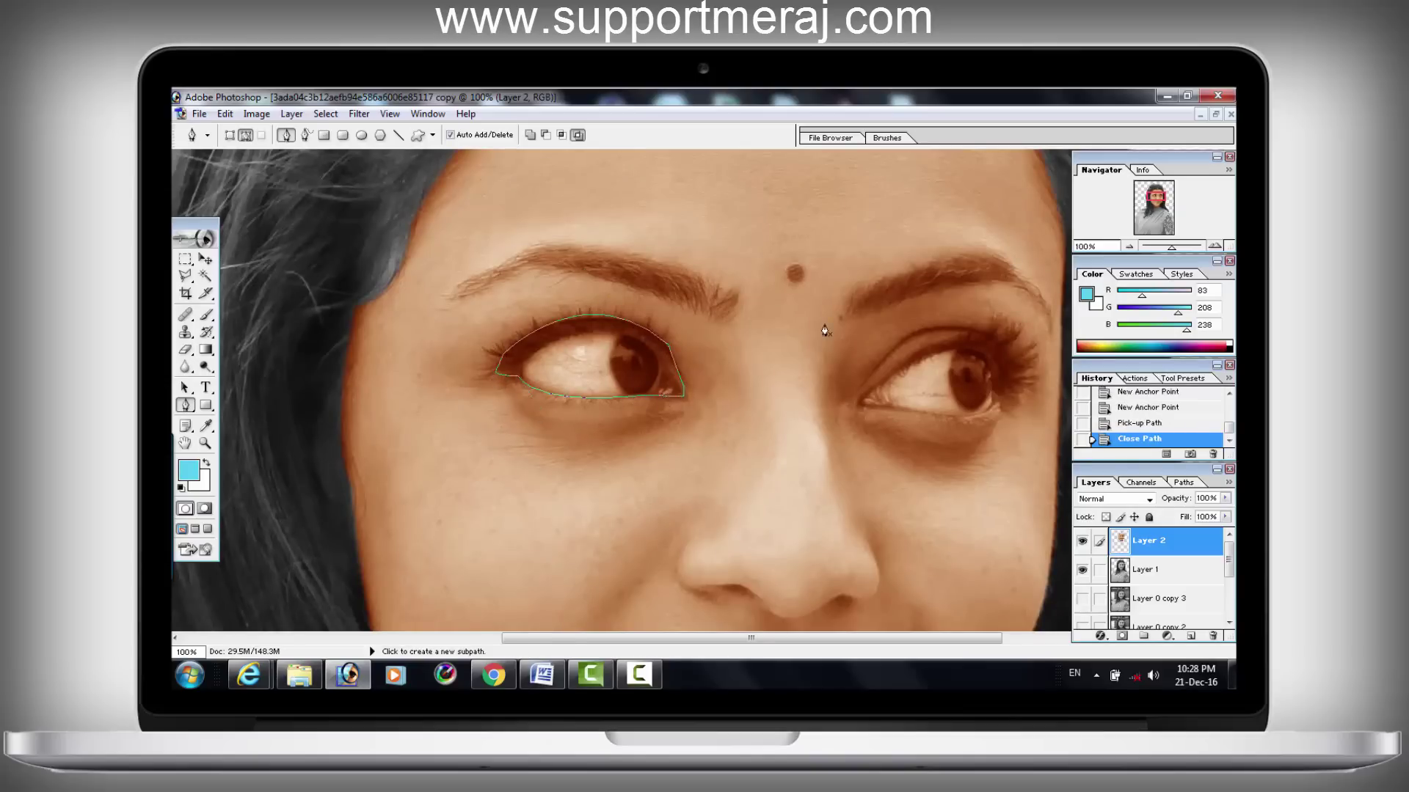
Step: Trace a closed path around the right eye
mouse_move(824, 330)
left_mouse_down()
mouse_move(737, 336)
mouse_move(822, 337)
left_mouse_up()
left_click(679, 409)
left_click(822, 331)
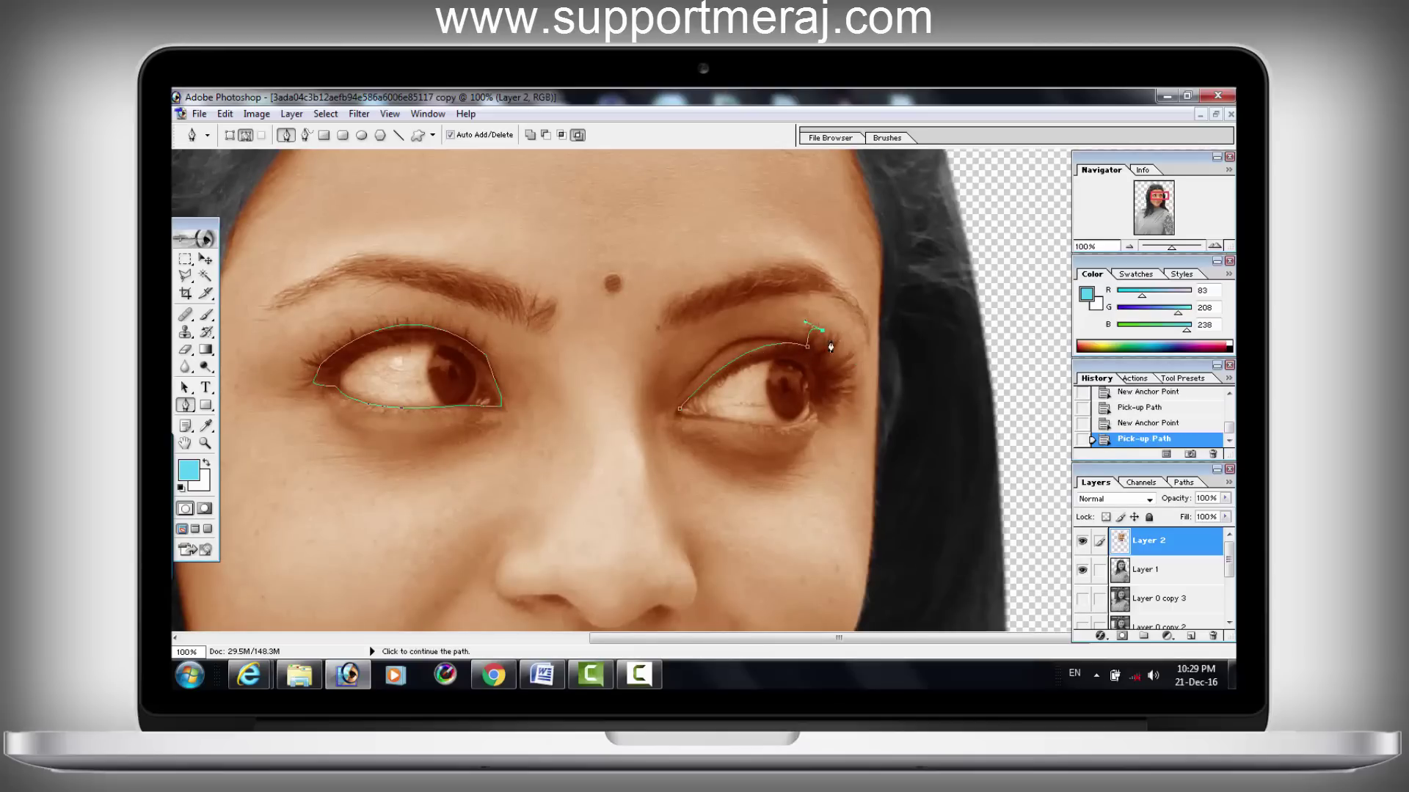
left_click_drag(818, 414, 836, 402)
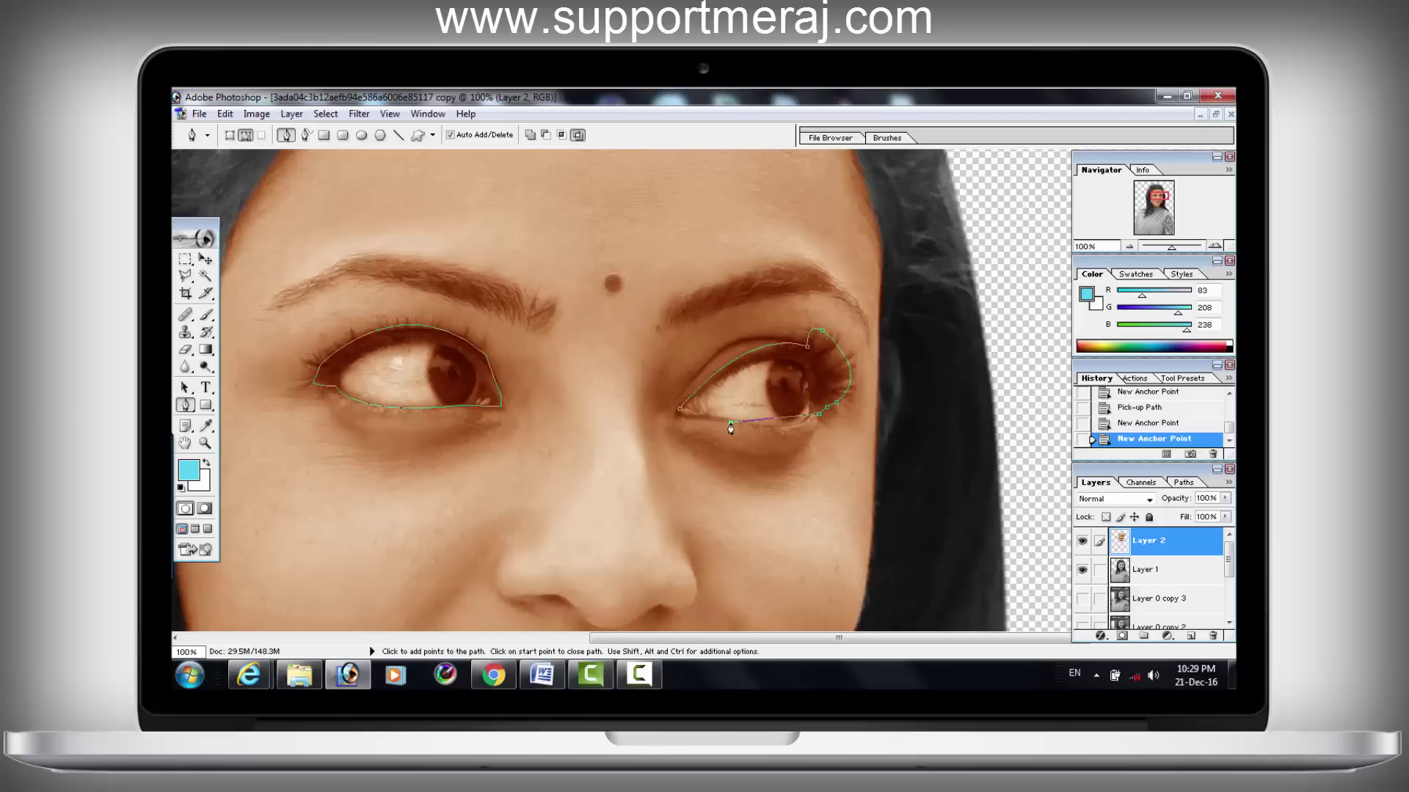
left_click_drag(731, 428, 741, 429)
left_click(680, 408)
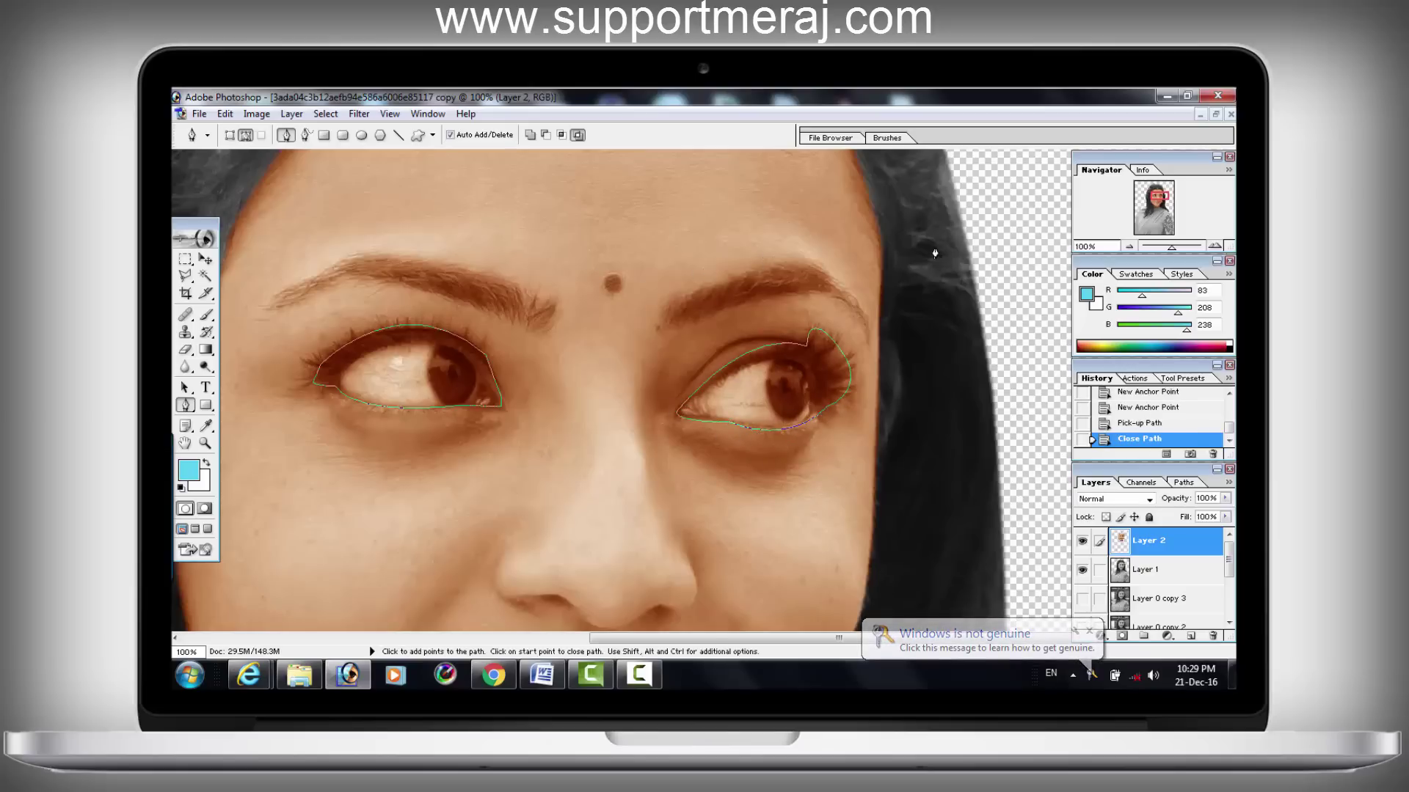
Step: Trace a closed curved path around the left eyebrow
left_click(554, 307)
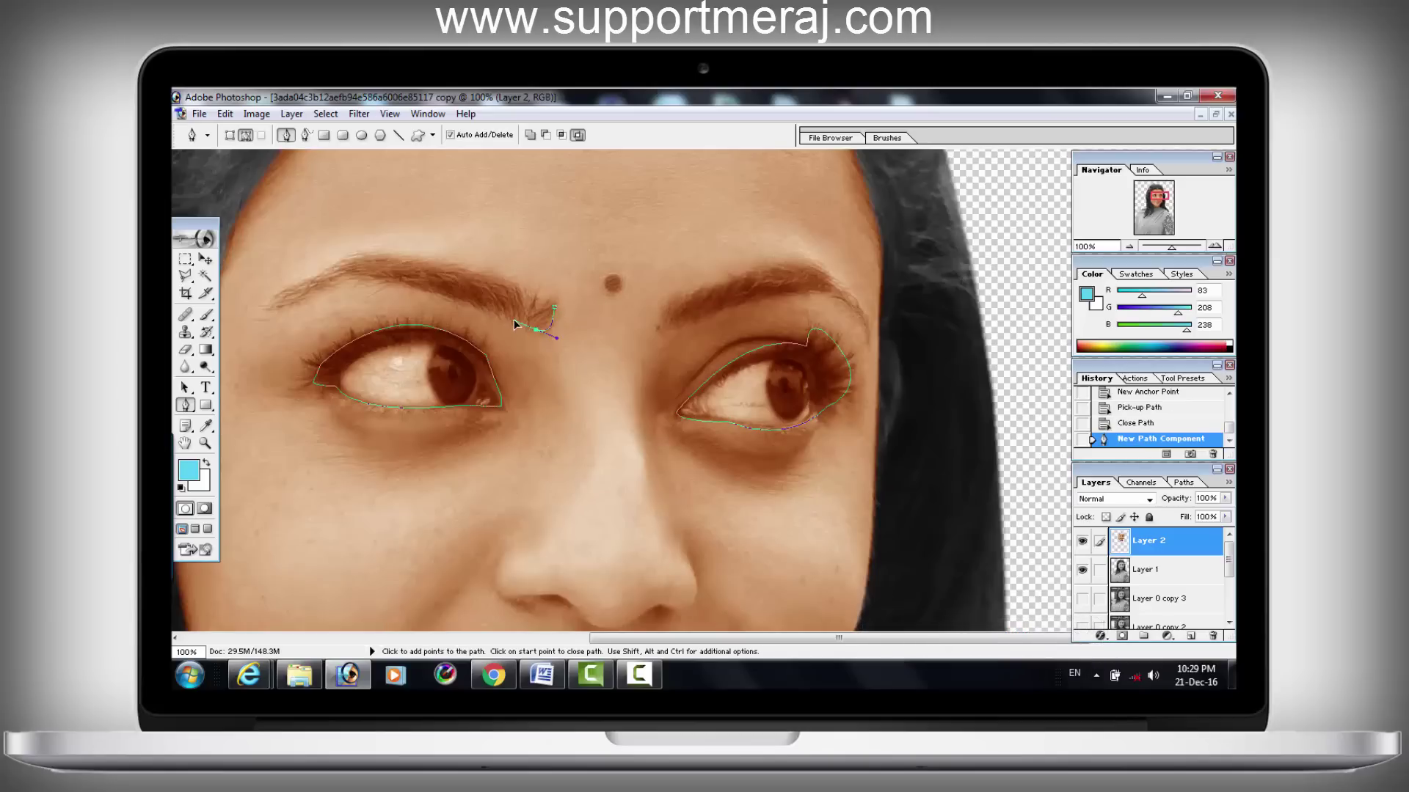
left_click_drag(538, 330, 514, 324)
left_click(534, 332)
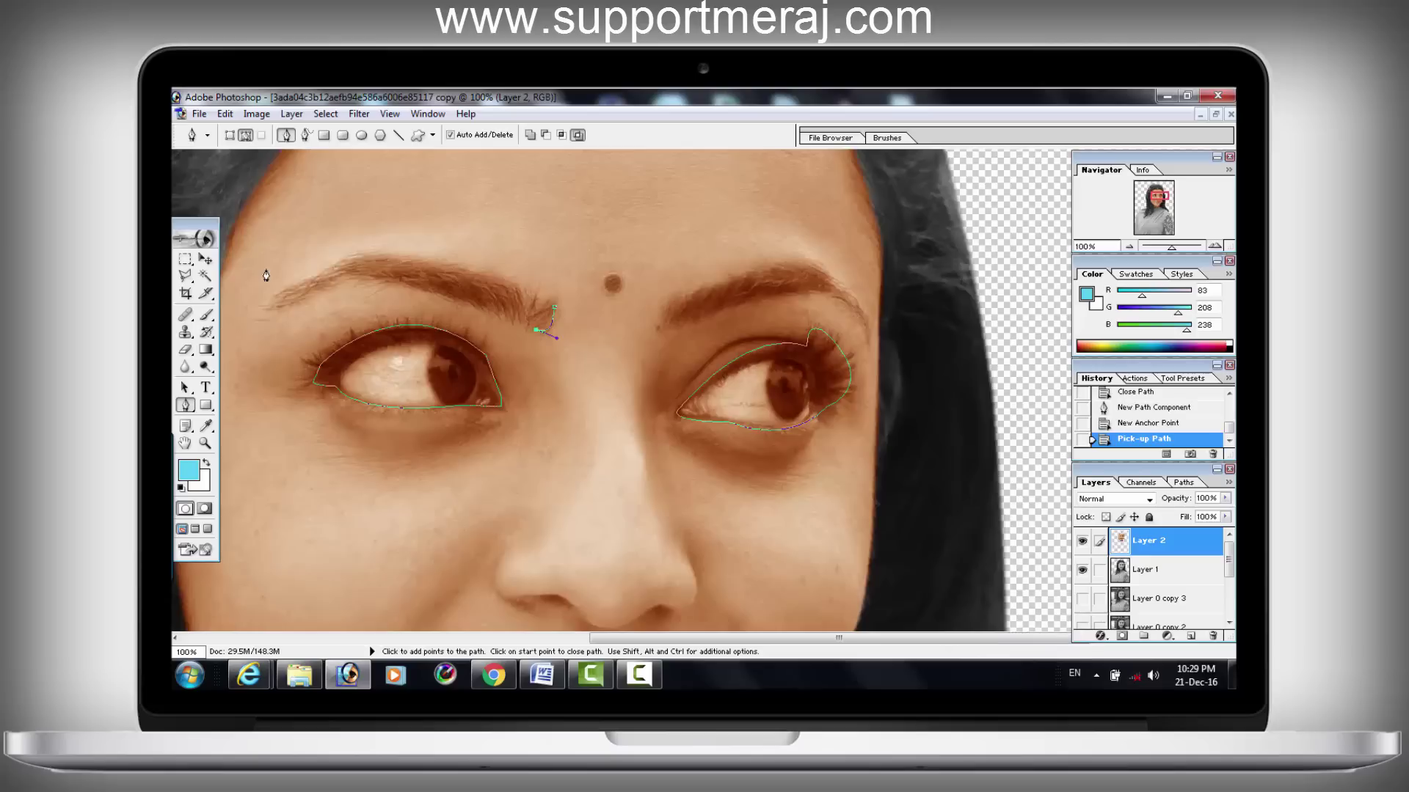
left_click_drag(342, 282, 274, 293)
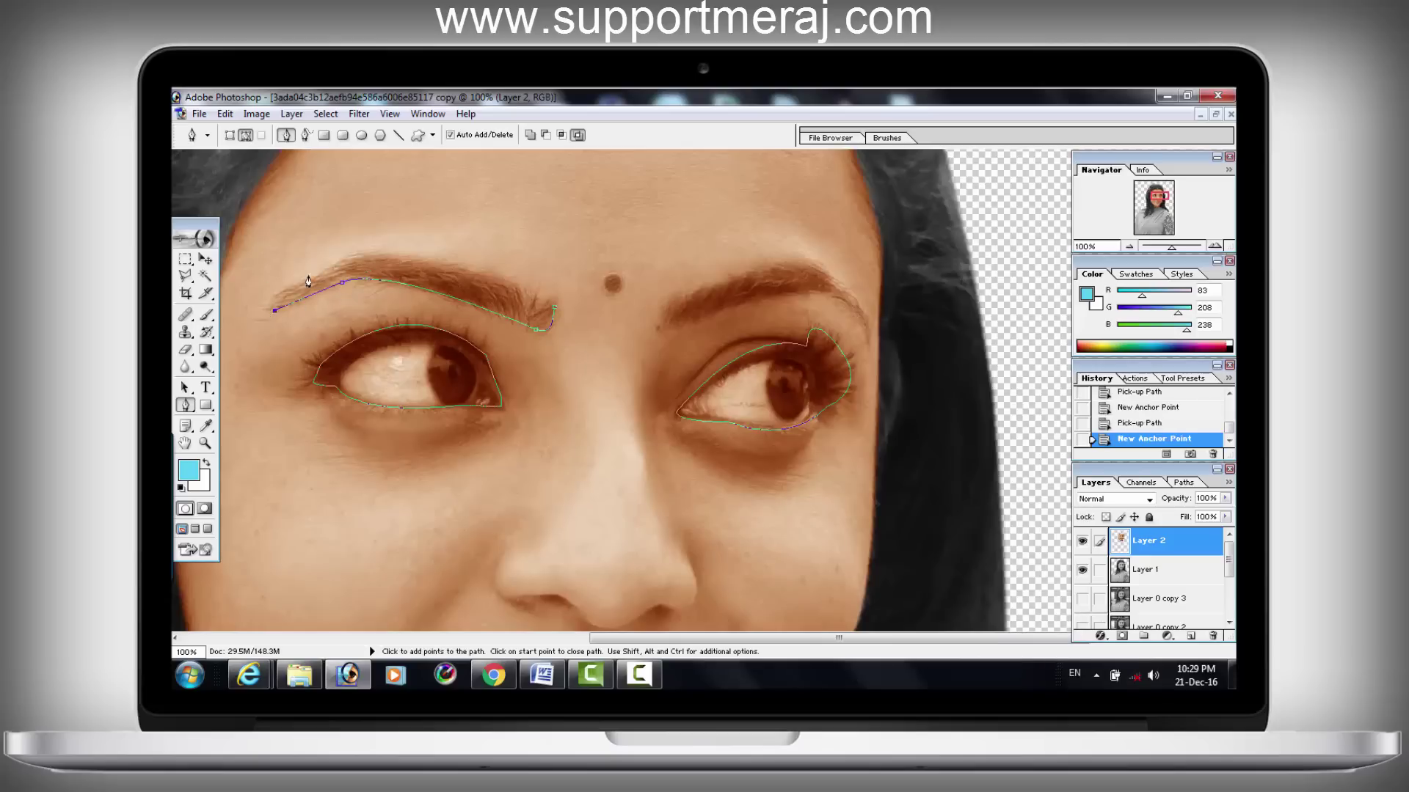
left_click(274, 302)
left_click_drag(357, 254, 368, 252)
left_click(522, 284)
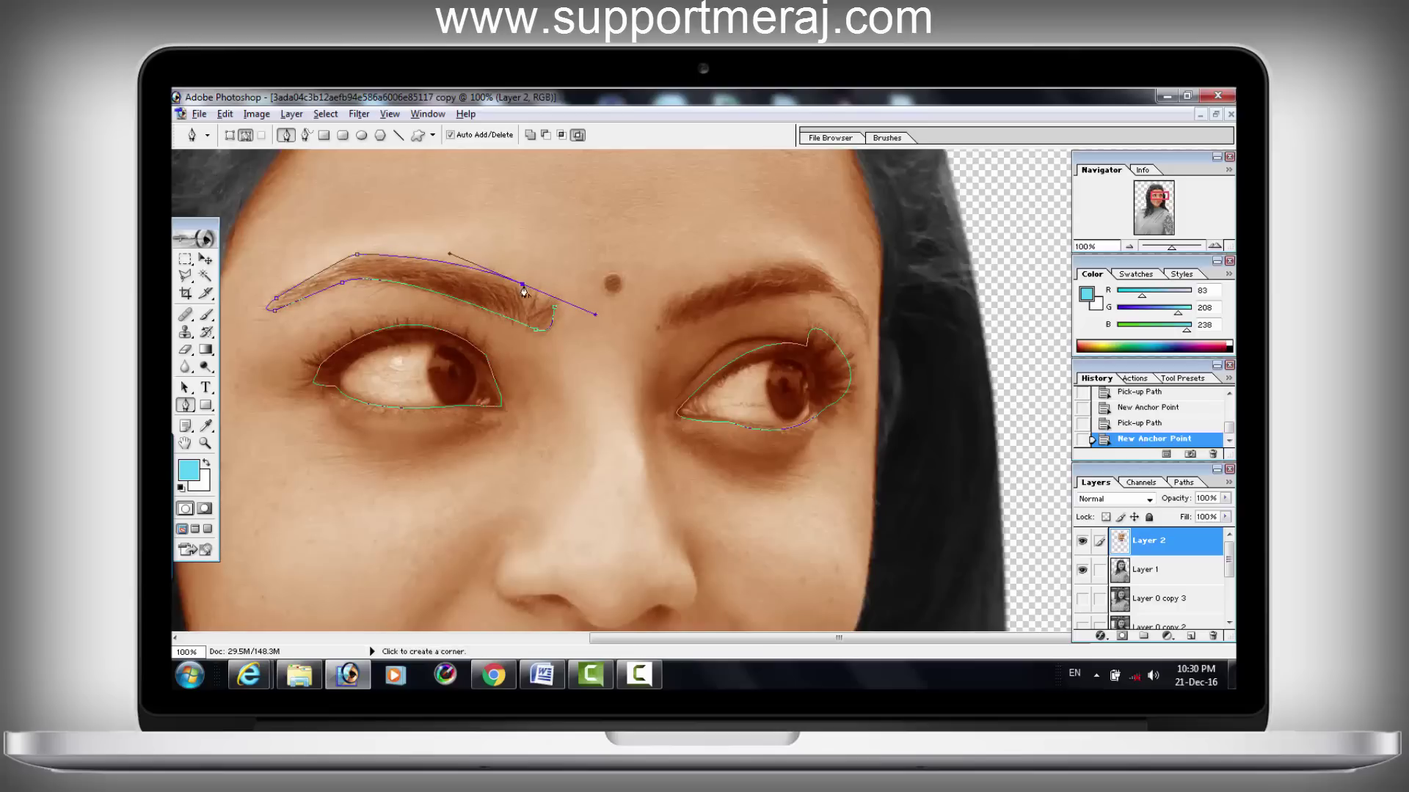
left_click(554, 317)
Step: Trace a closed curved path around the right eyebrow
left_click(664, 300)
left_click(671, 325)
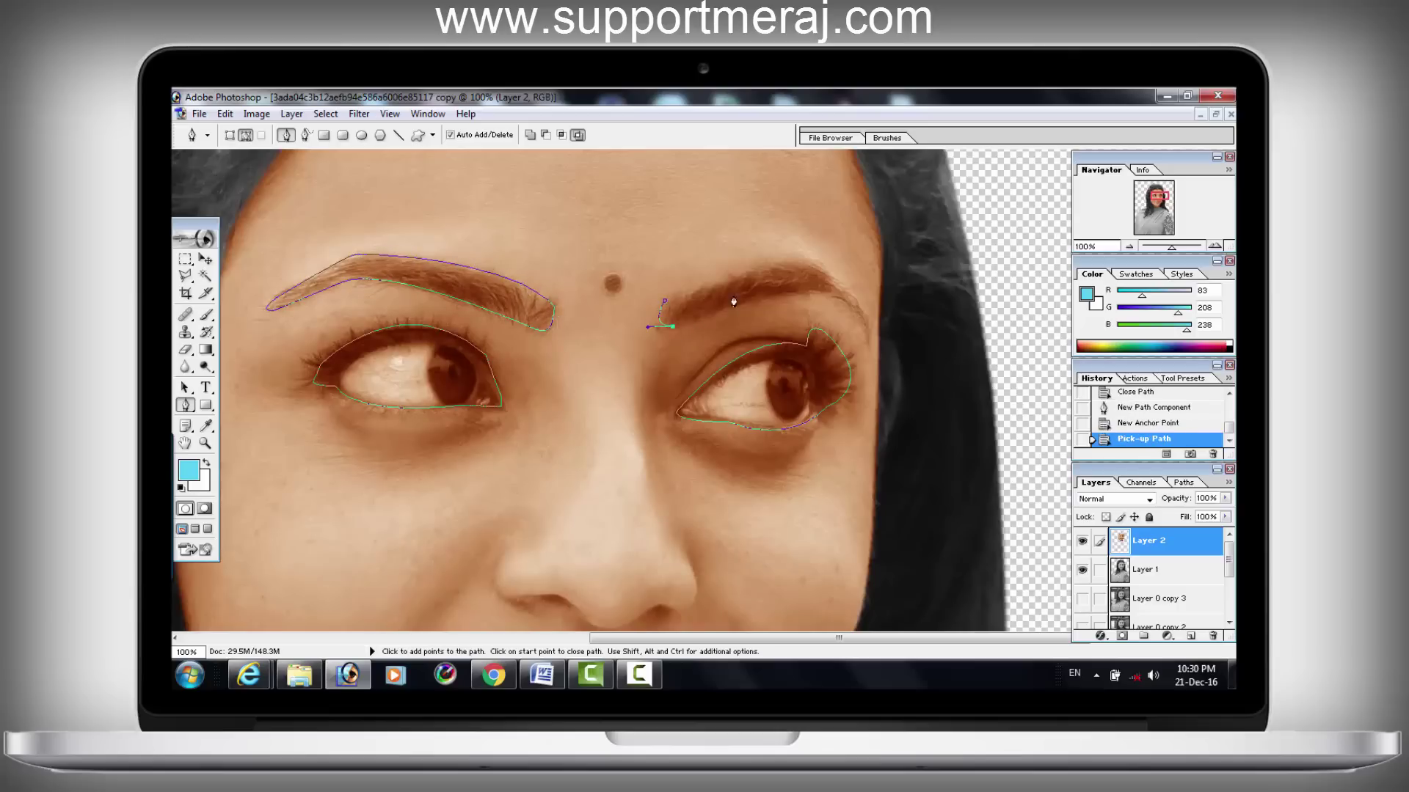
left_click_drag(755, 302, 759, 309)
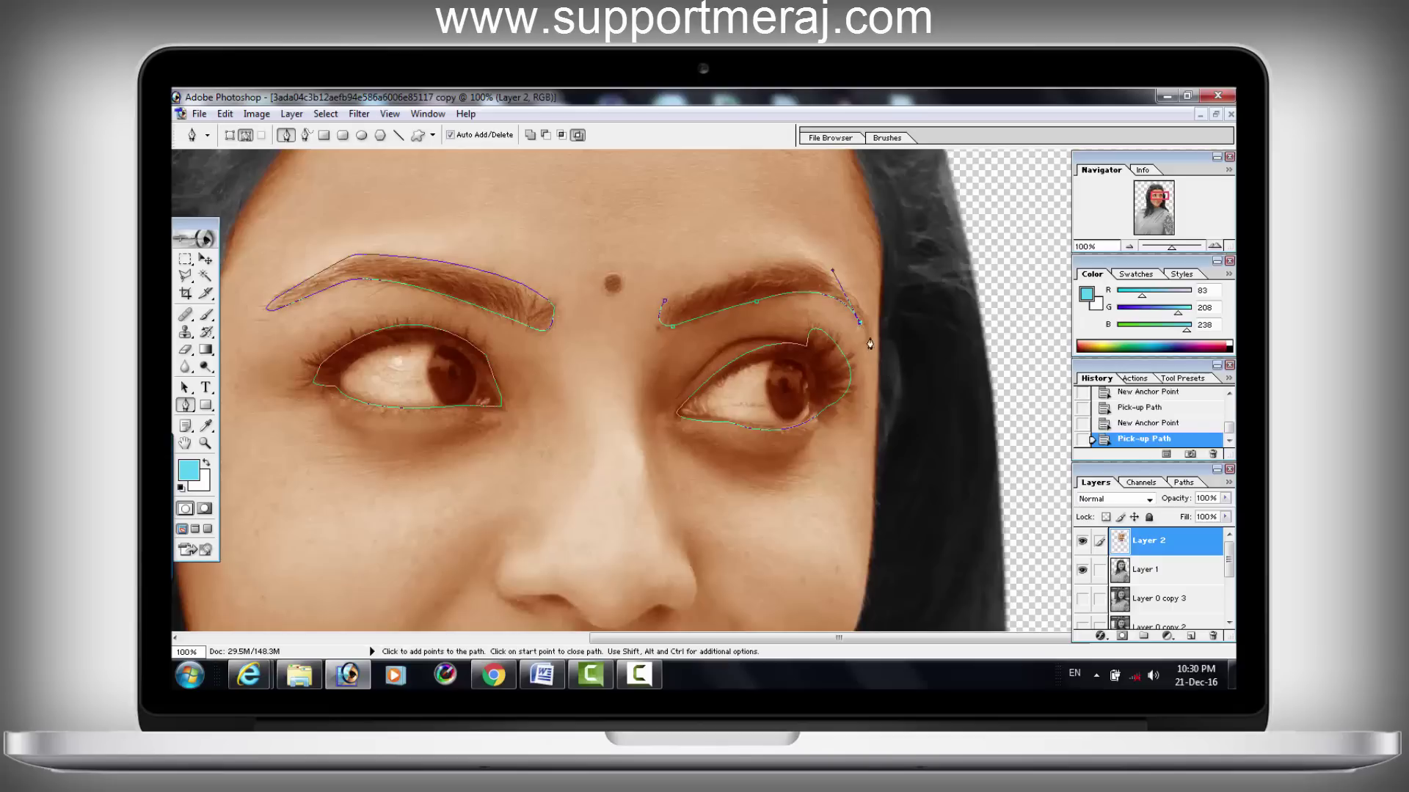
left_click_drag(857, 320, 868, 341)
left_click(780, 257)
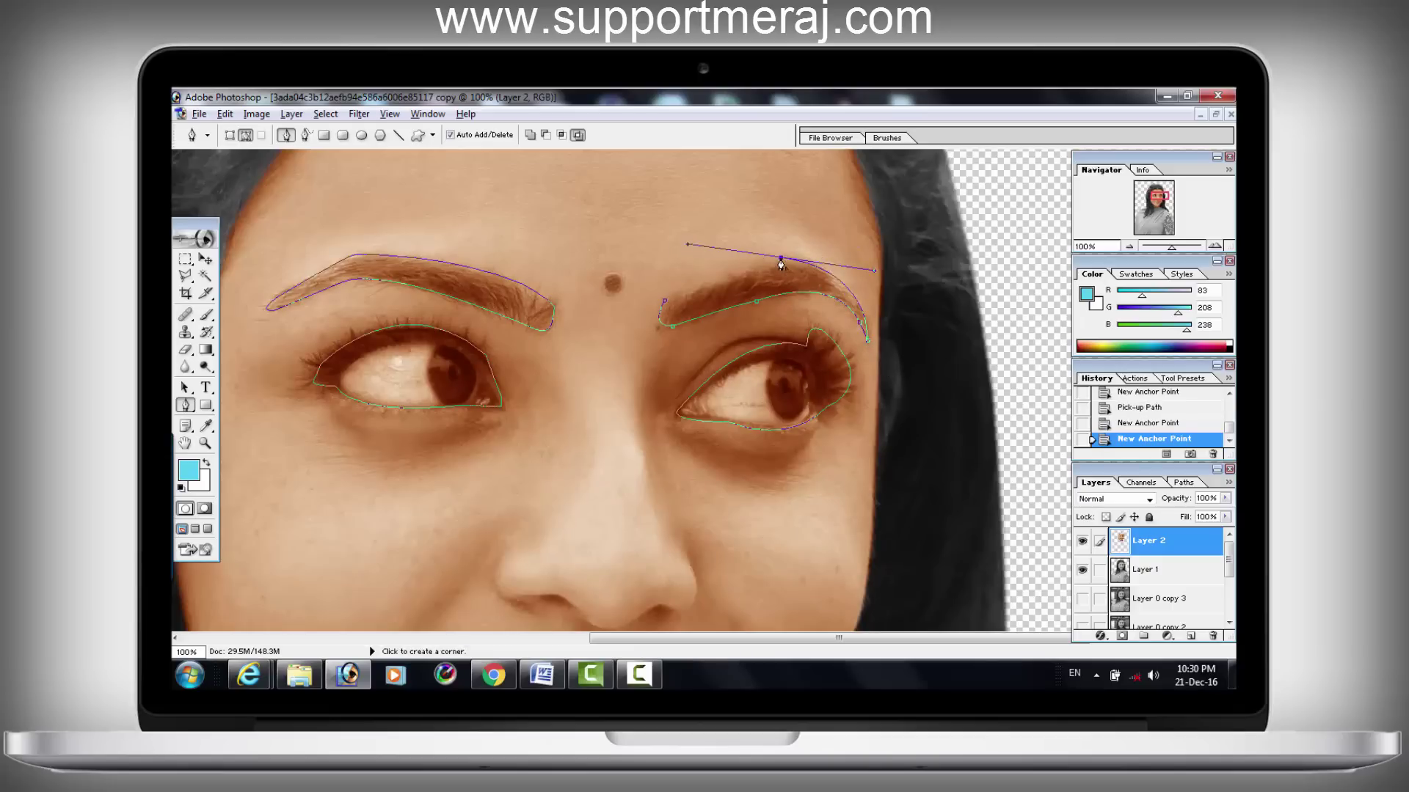
left_click_drag(664, 301, 651, 324)
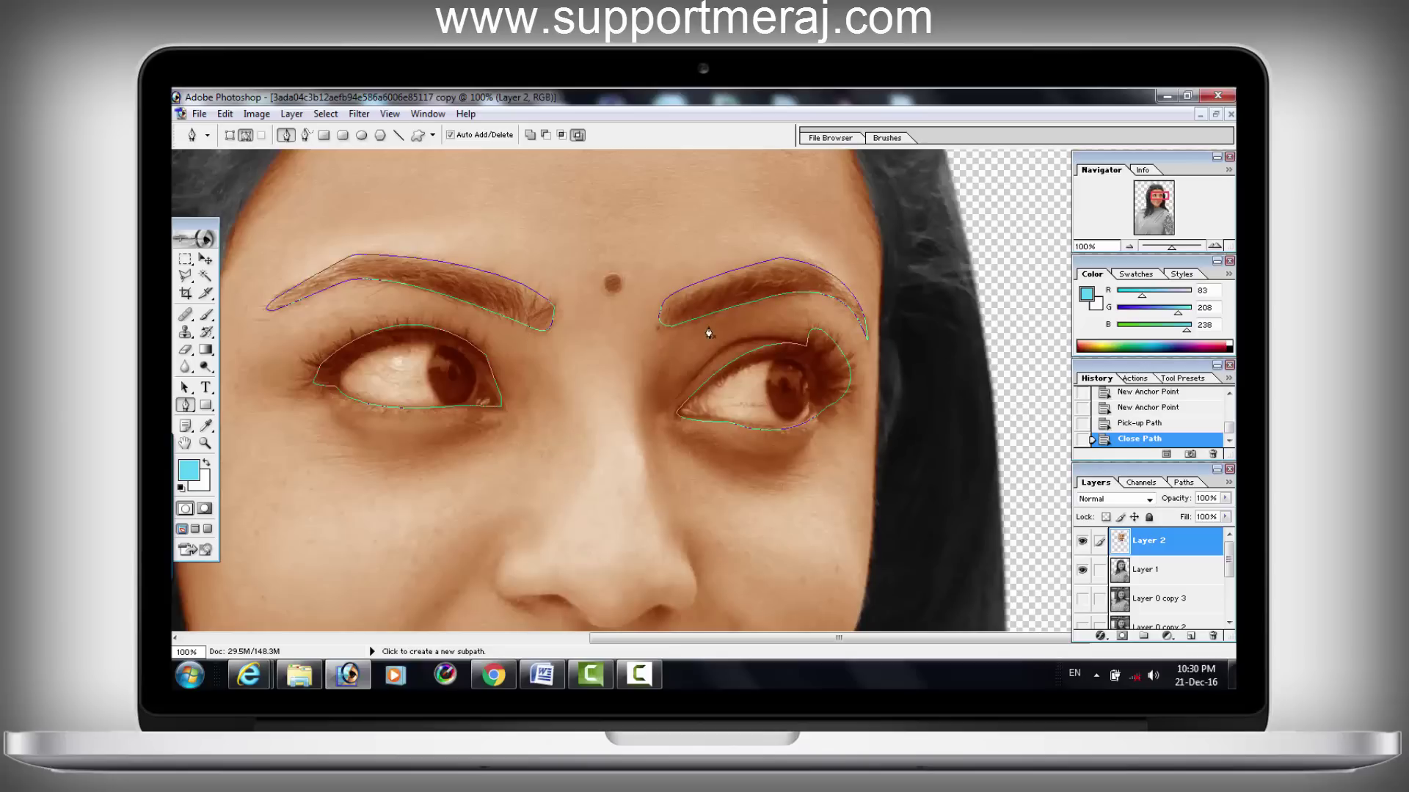
Step: Make a selection from the eye and eyebrow paths with a 3-pixel Feather Radius
right_click(653, 298)
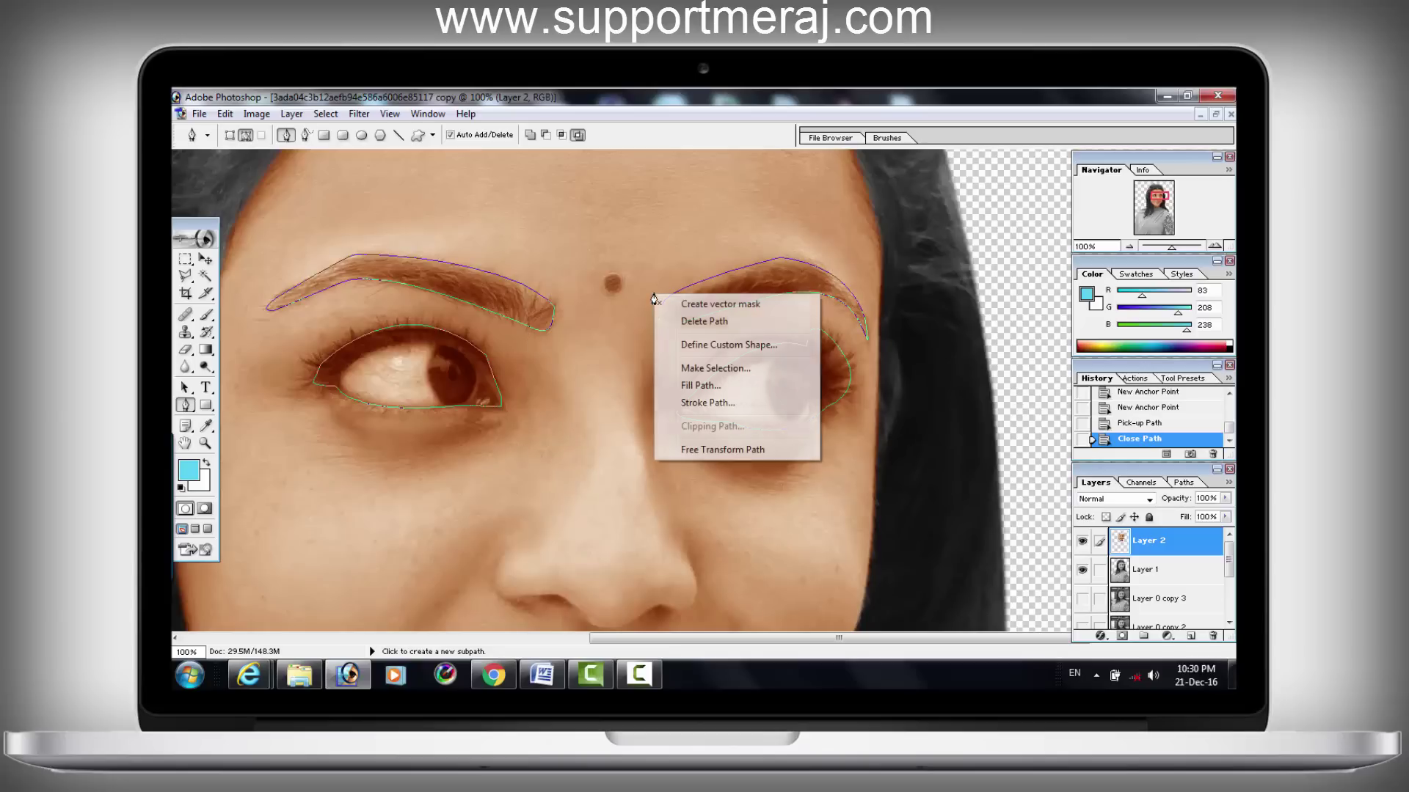
left_click(695, 370)
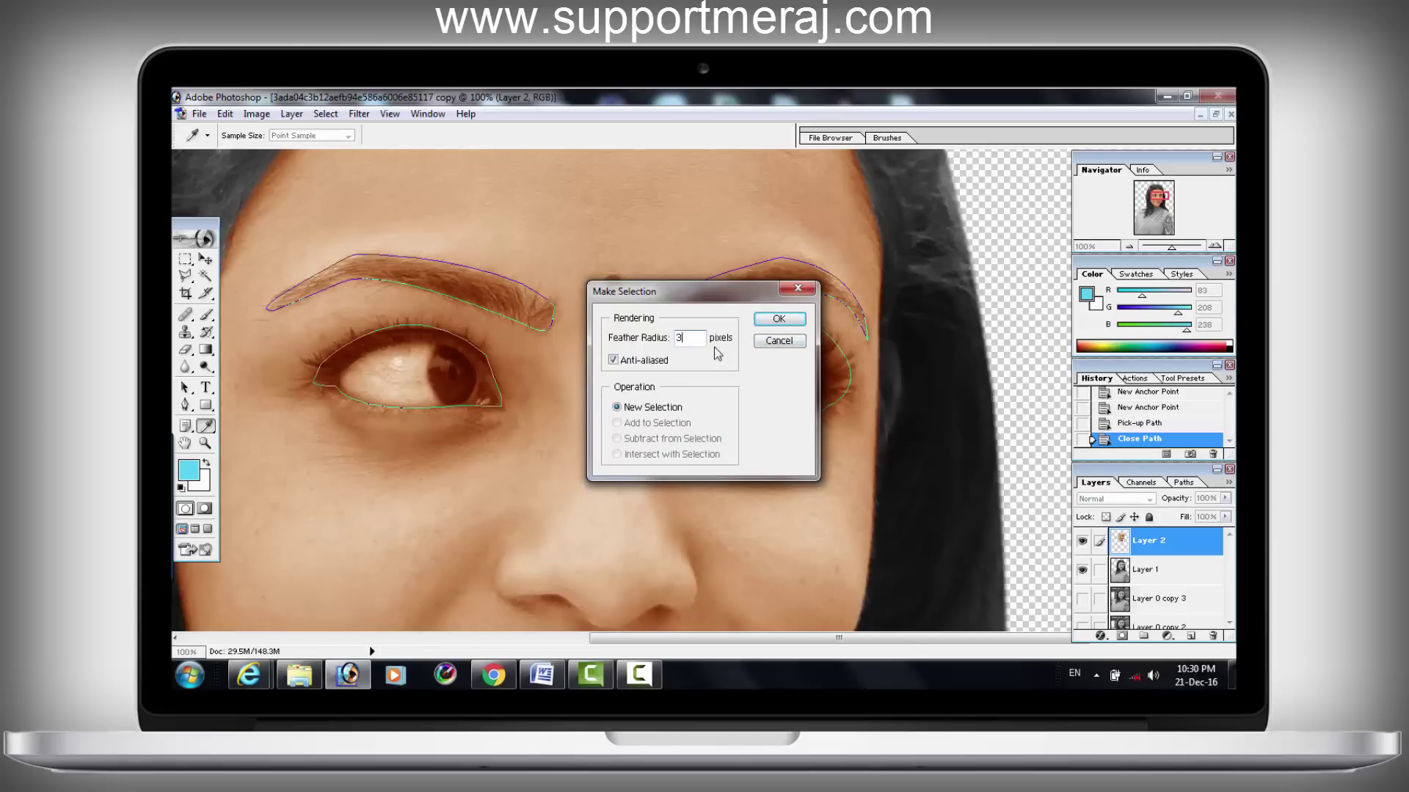
left_click(774, 324)
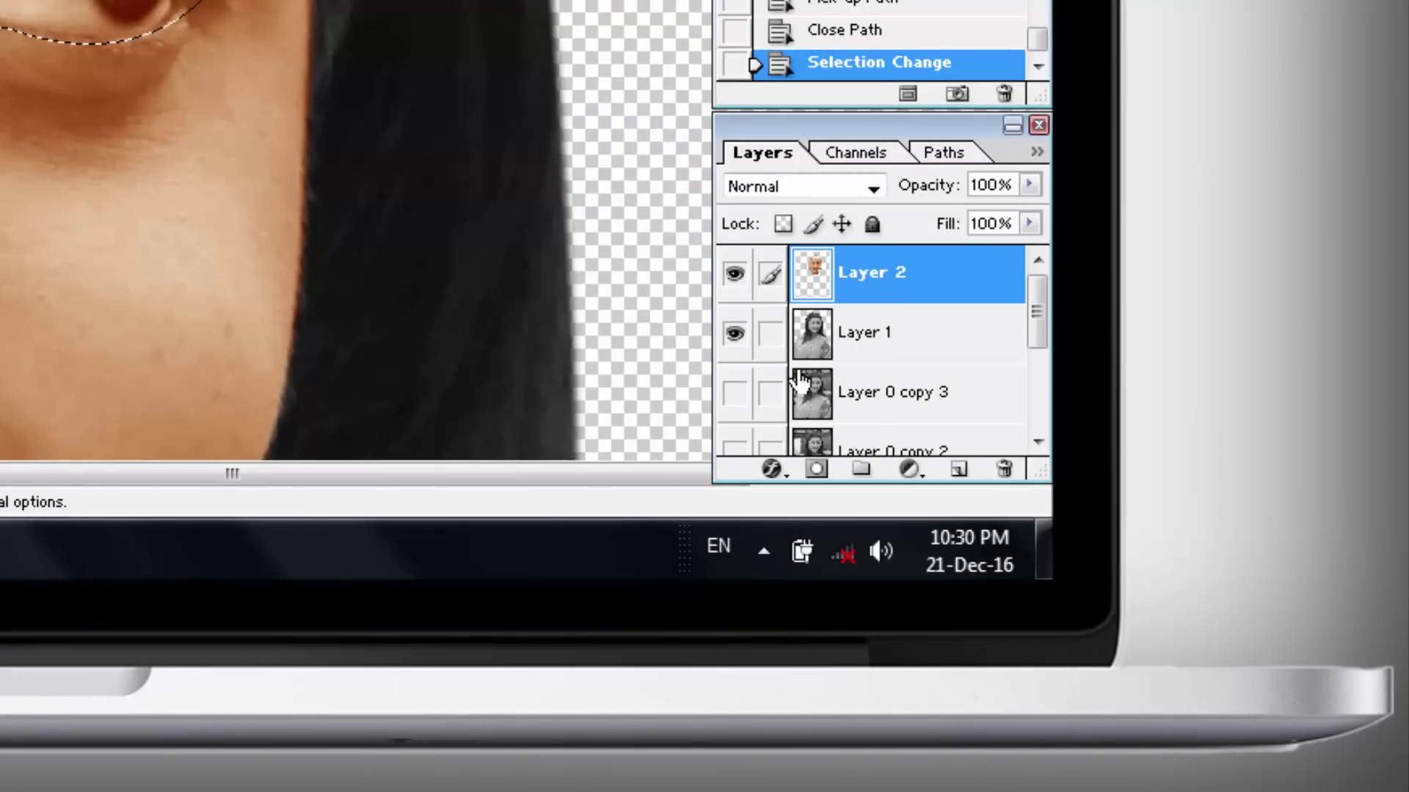
Step: Copy the selected grayscale eyes and eyebrows from Layer 1 onto a new Layer 3
left_click(833, 345)
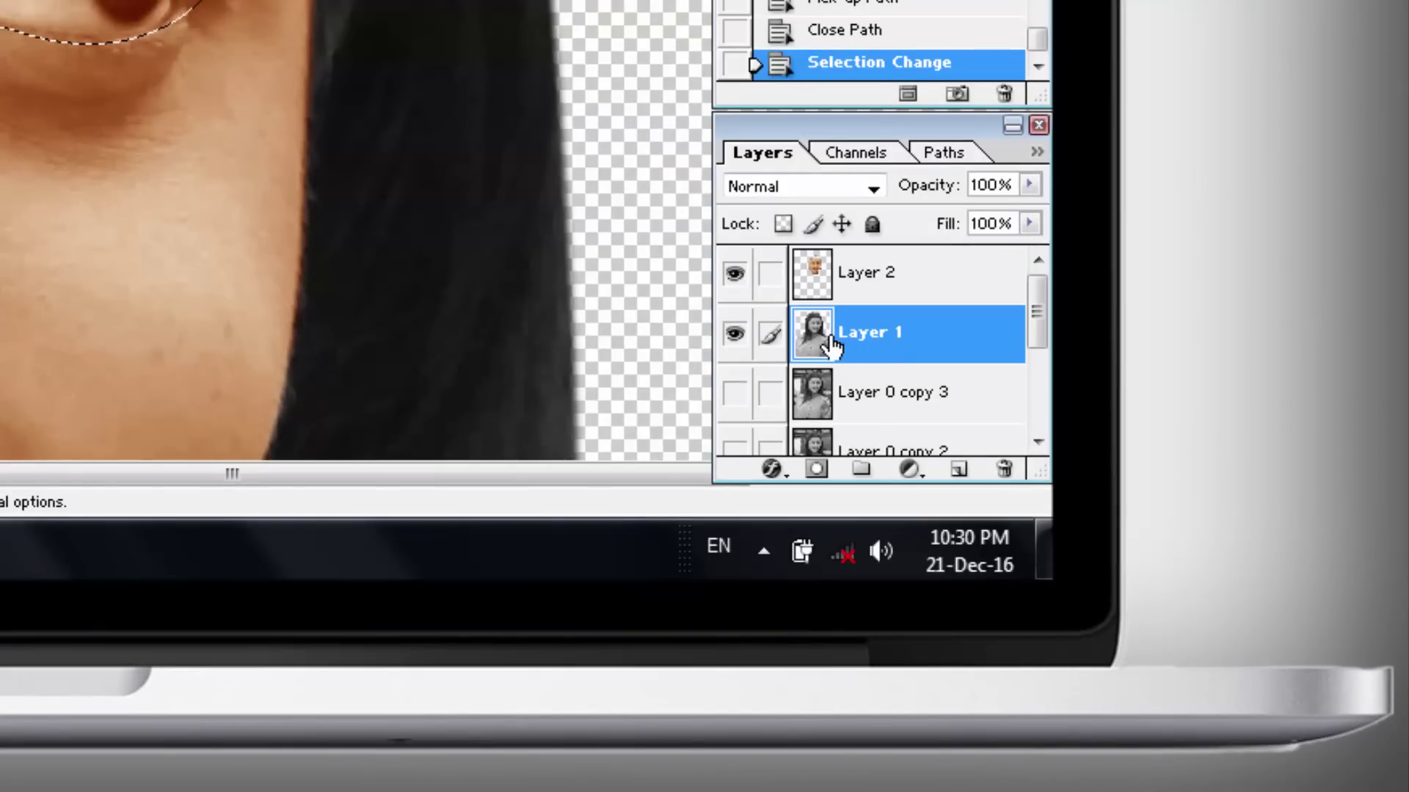
left_click(735, 276)
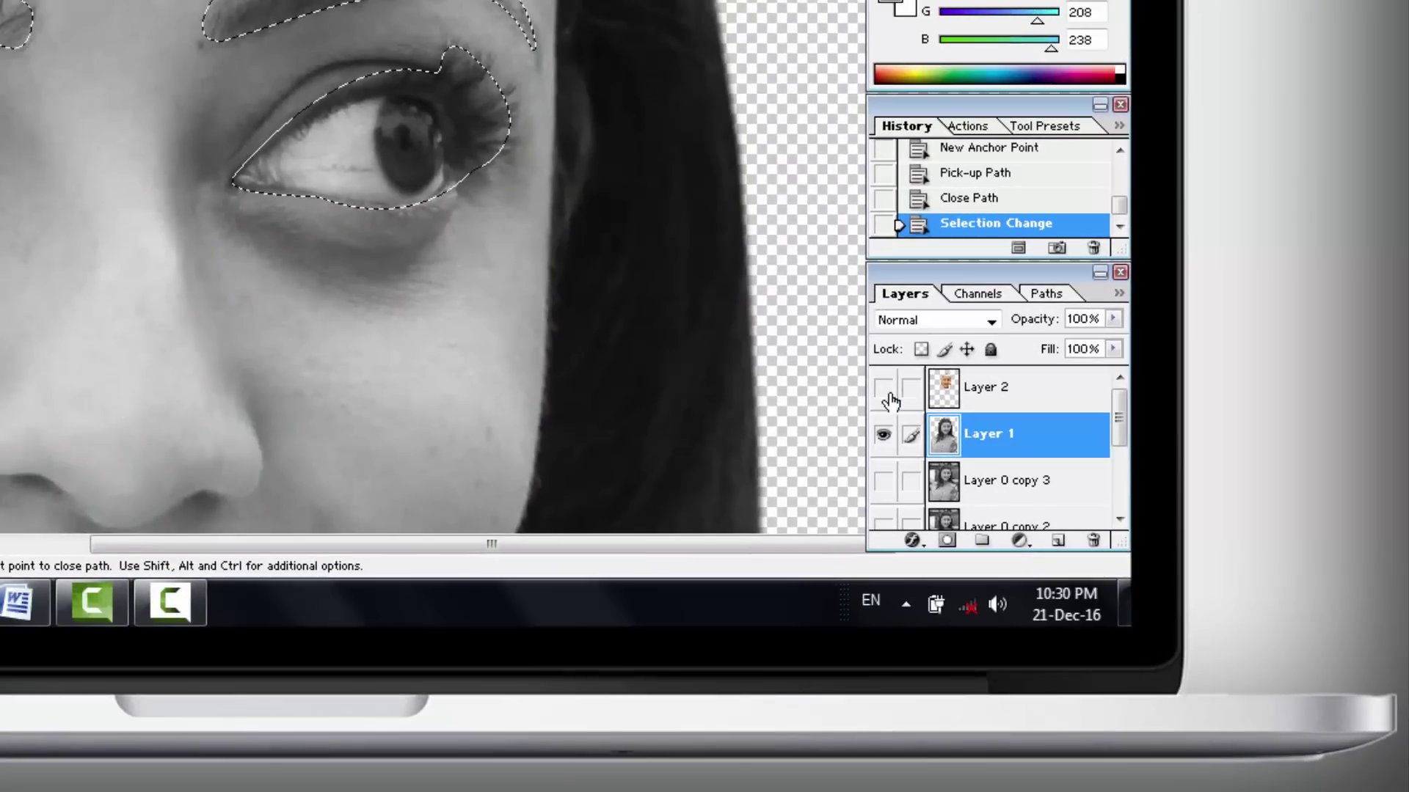
left_click(883, 391)
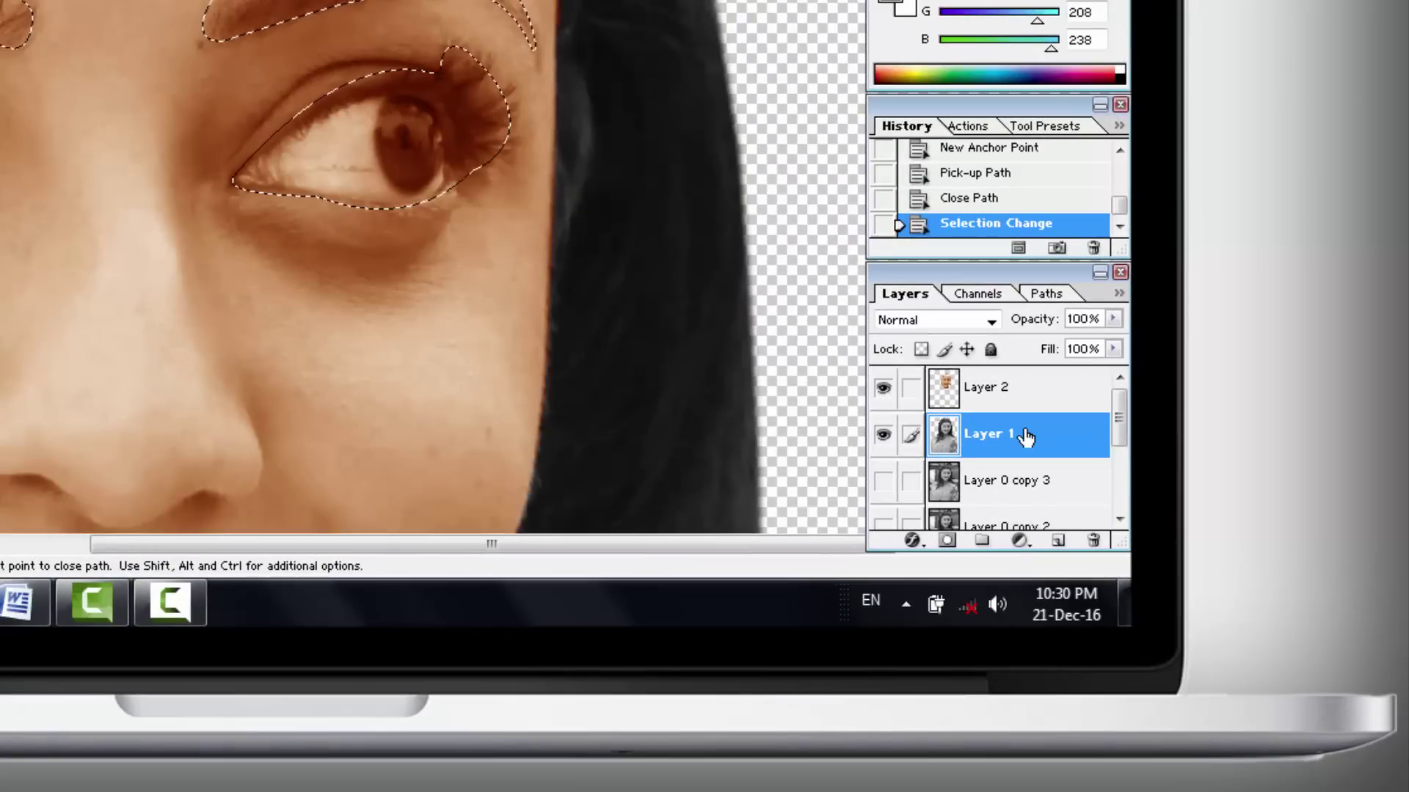
key("ctrl+j")
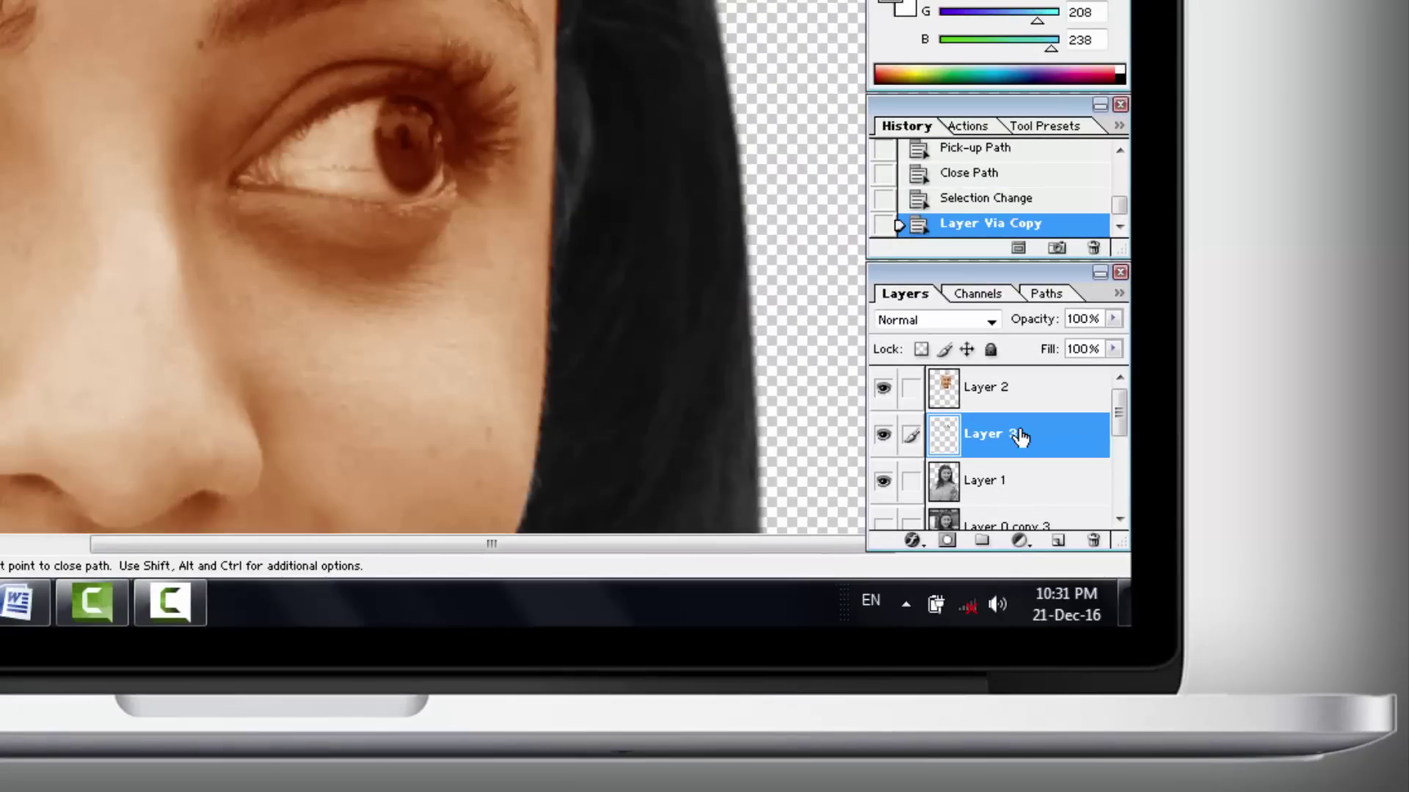
Step: Check Layer 3 alone, then move it above Layer 2 with all layers visible
left_click(883, 387)
left_click(883, 480)
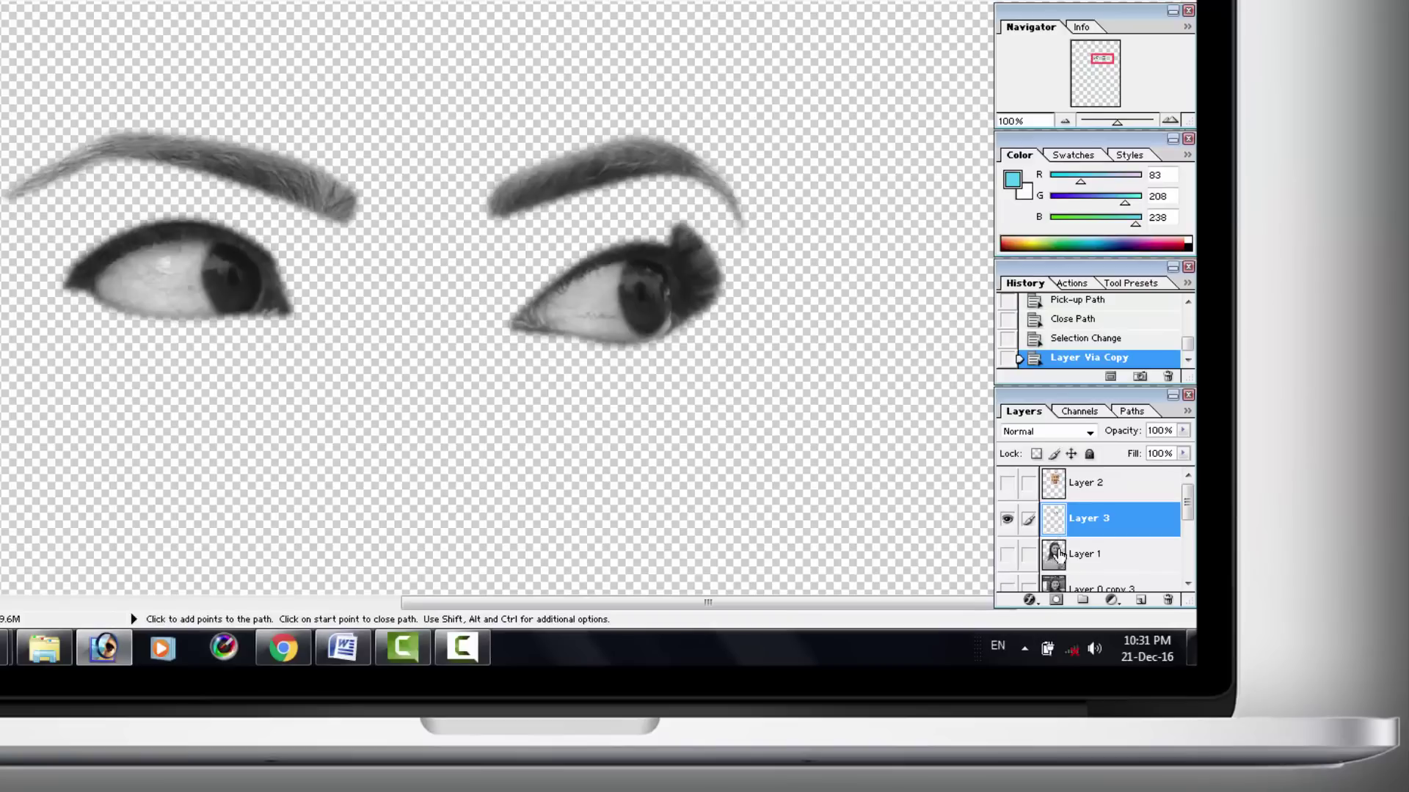
left_click(1008, 556)
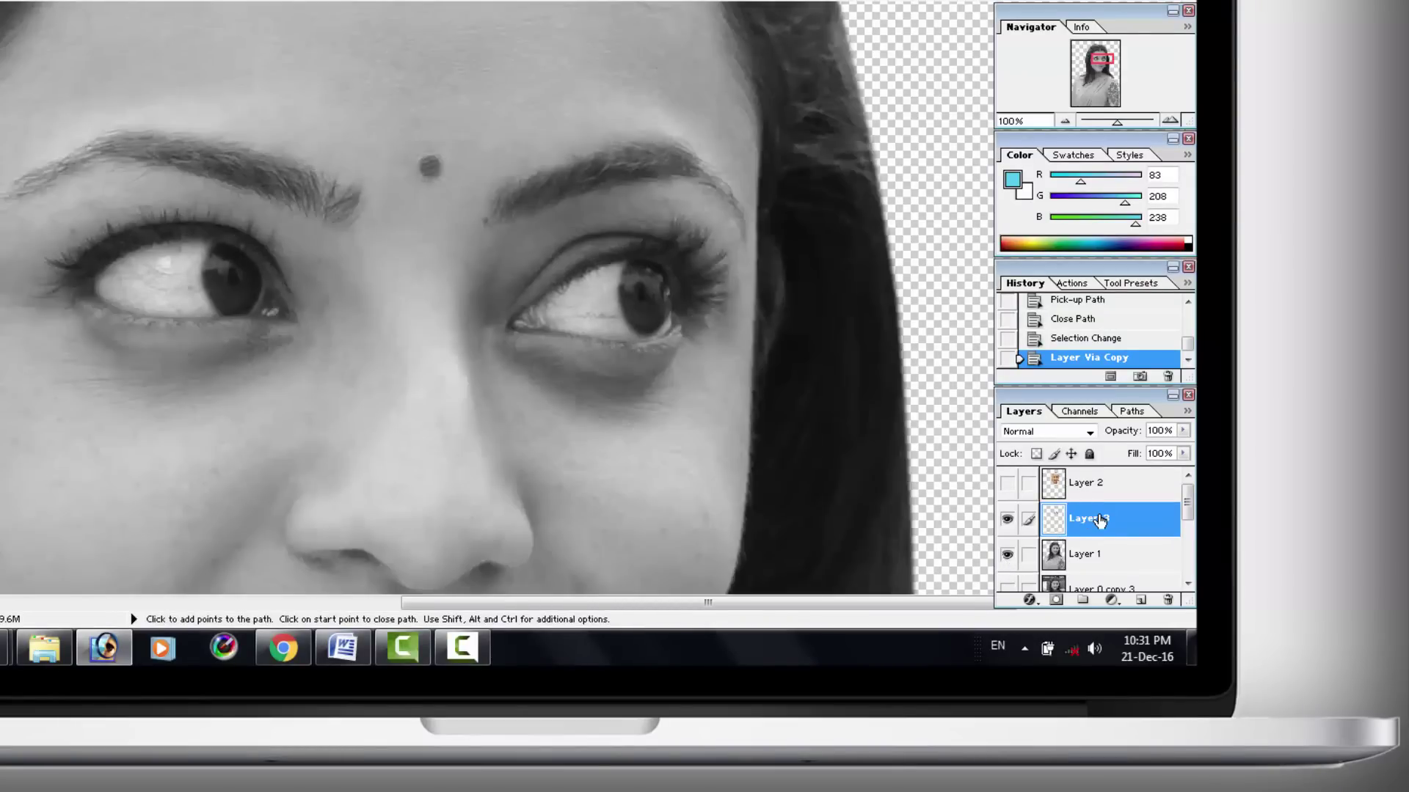
left_click_drag(1100, 519, 1097, 472)
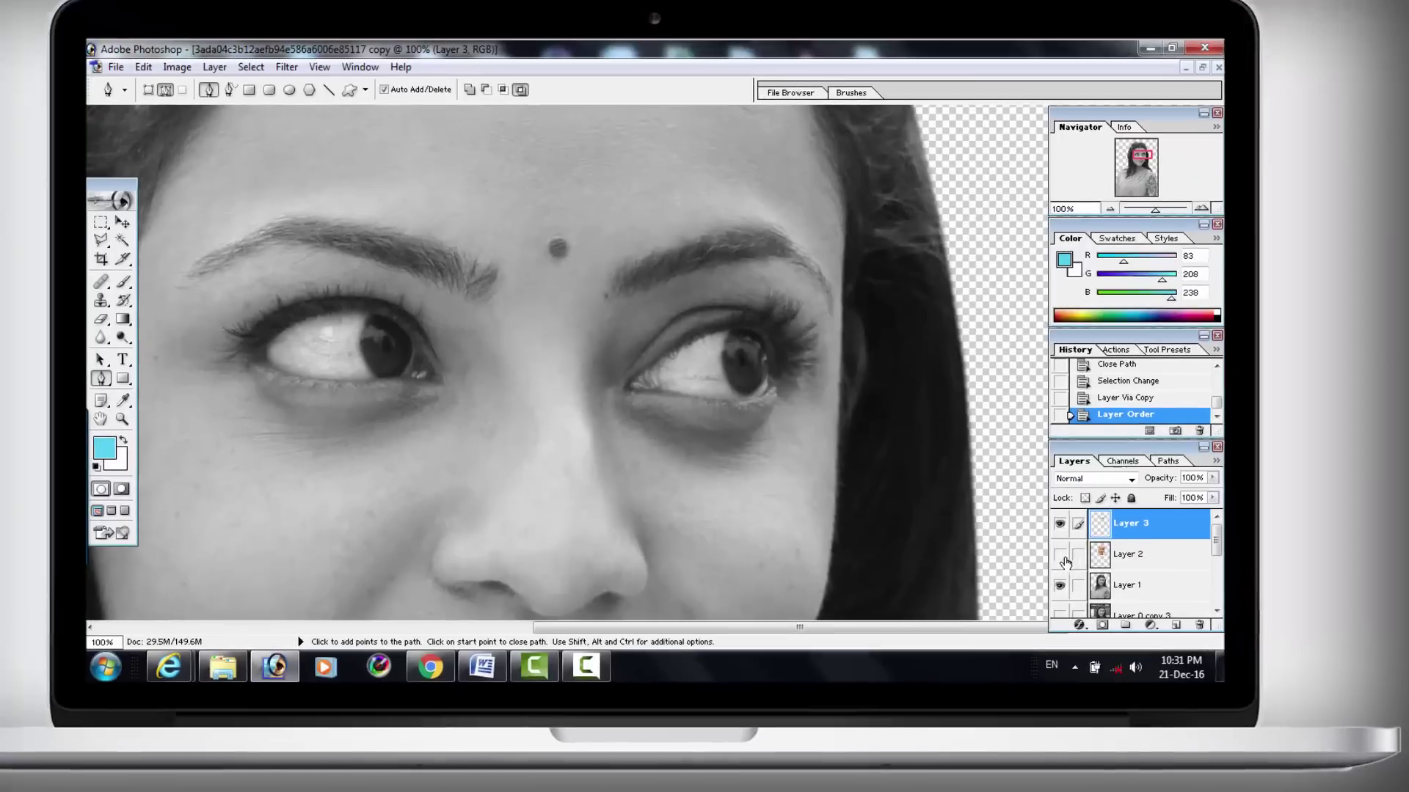
left_click(1007, 518)
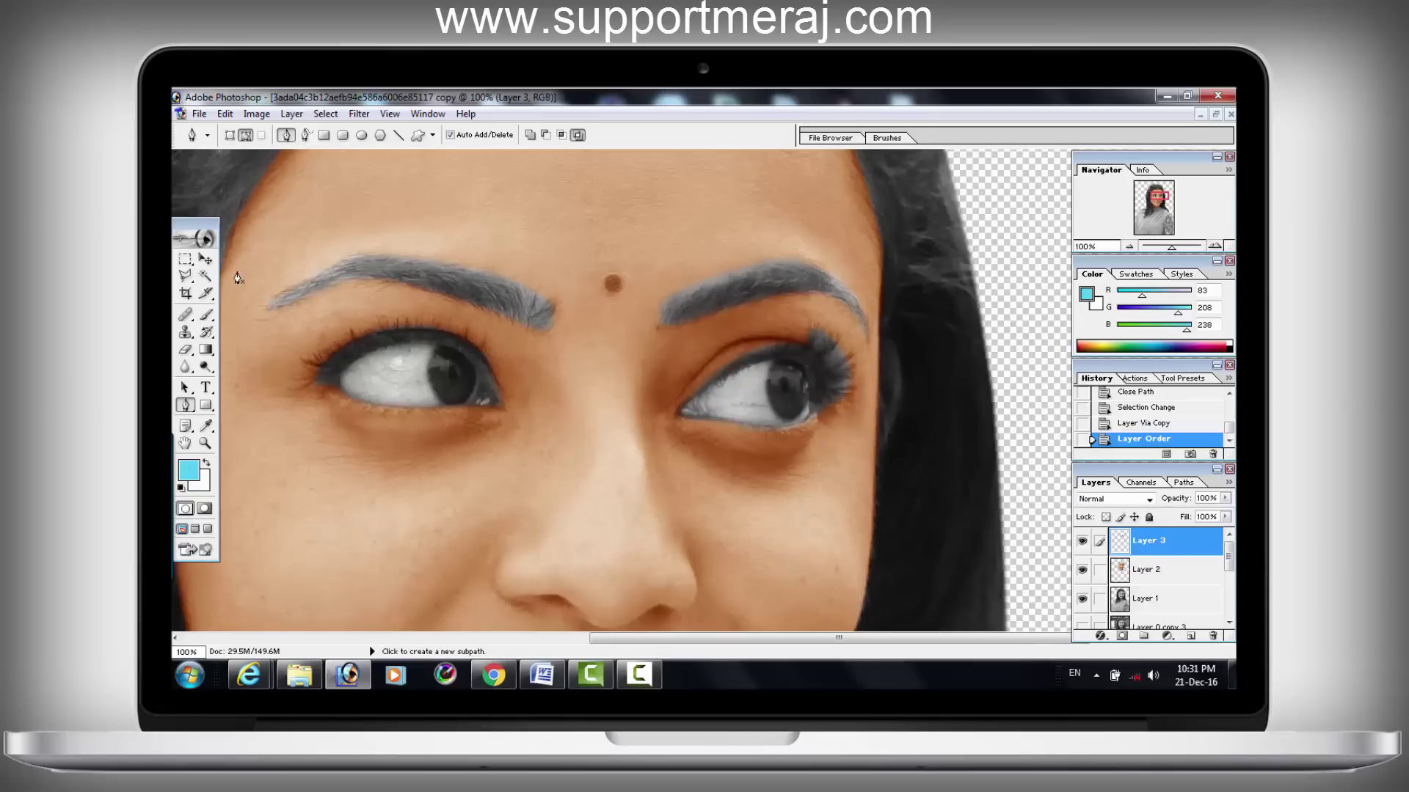
Step: Apply a Midtones Color Balance of +10, 0, -22 to Layer 3's eyes and eyebrows
left_click(206, 260)
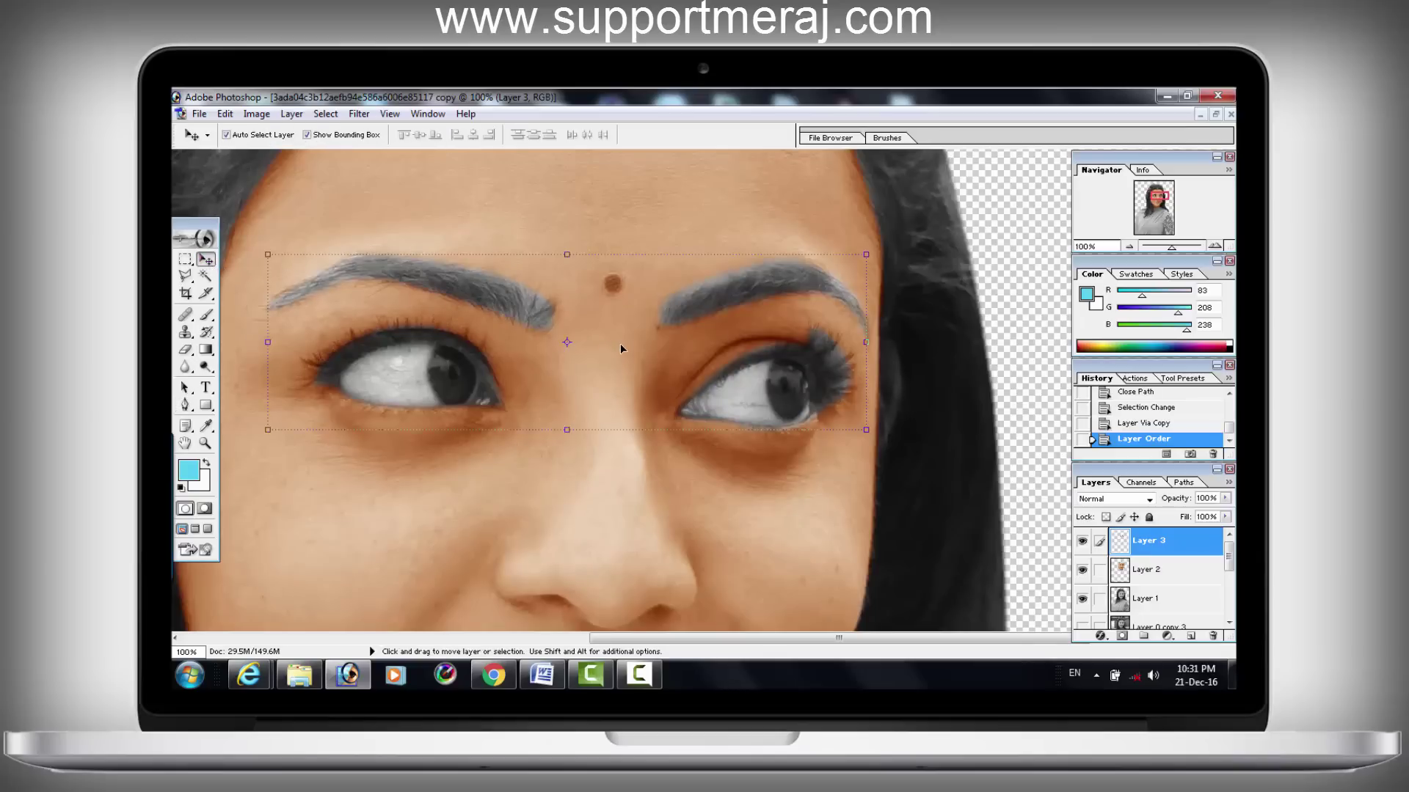
key("ctrl+b")
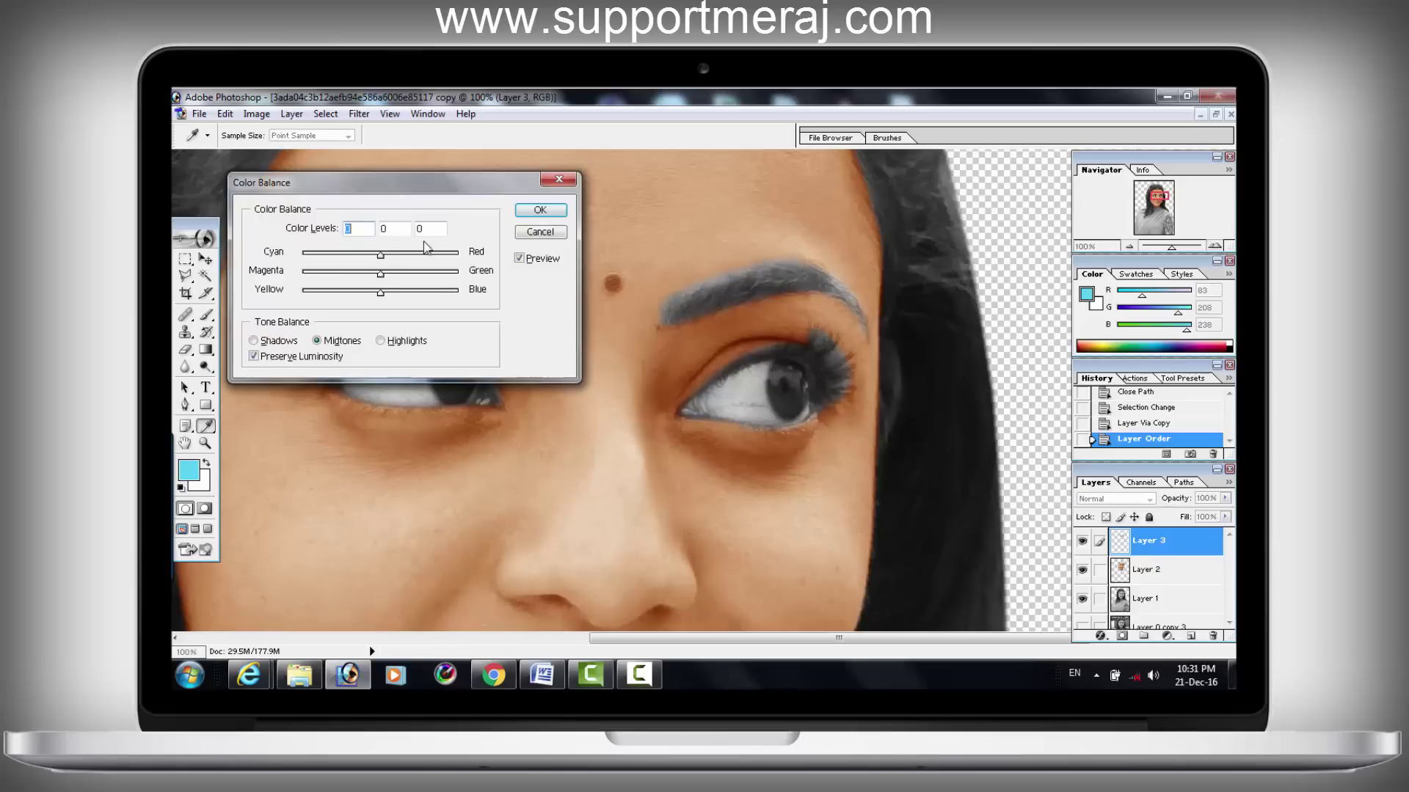
mouse_move(388, 254)
left_mouse_down()
mouse_move(422, 254)
mouse_move(388, 255)
mouse_move(363, 291)
left_mouse_up()
left_click(388, 253)
left_click(540, 210)
key("z")
left_click(724, 372, "alt")
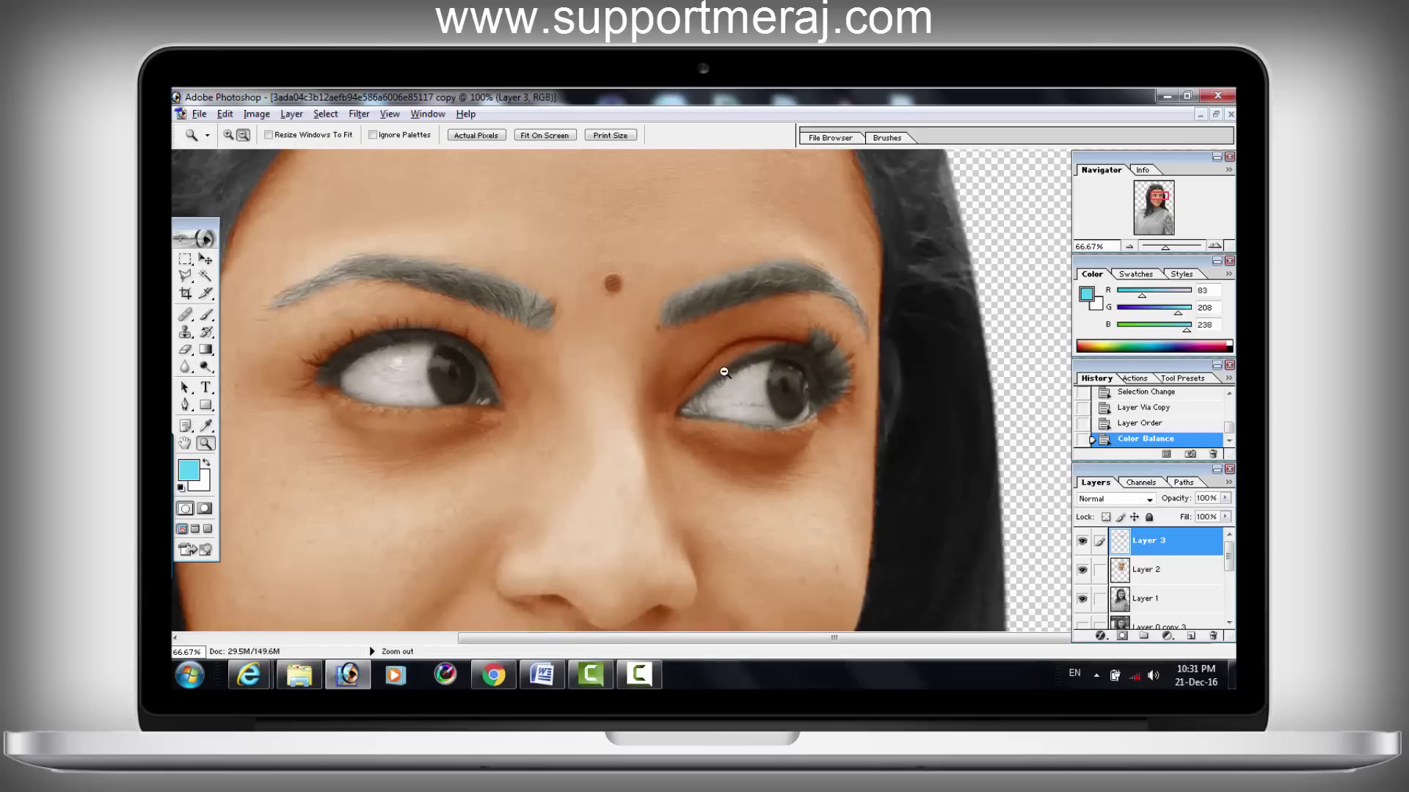
Step: Zoom in closely on the eyes and eyebrows and set the Eraser brush to about 52 px
right_click(777, 546)
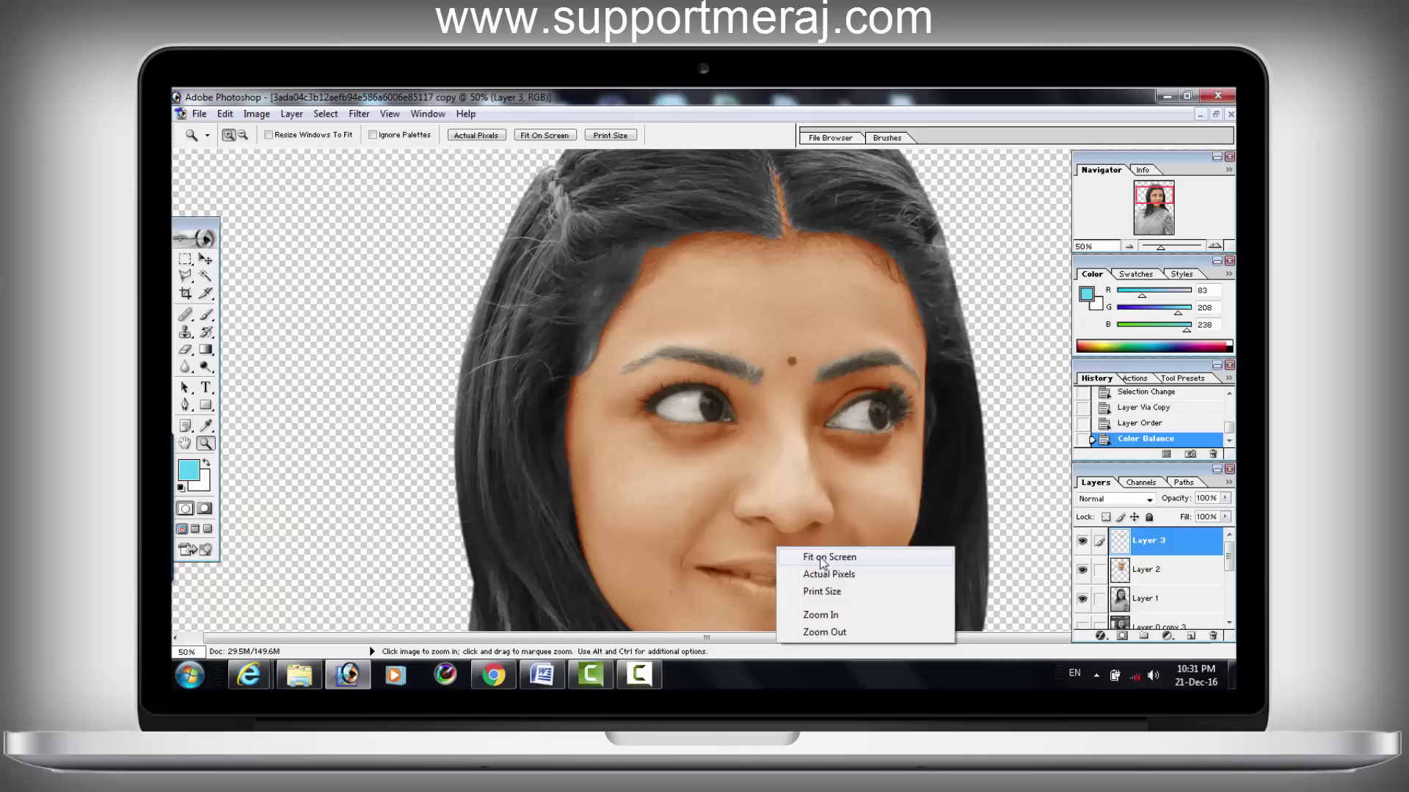
left_click(821, 556)
left_click(690, 334)
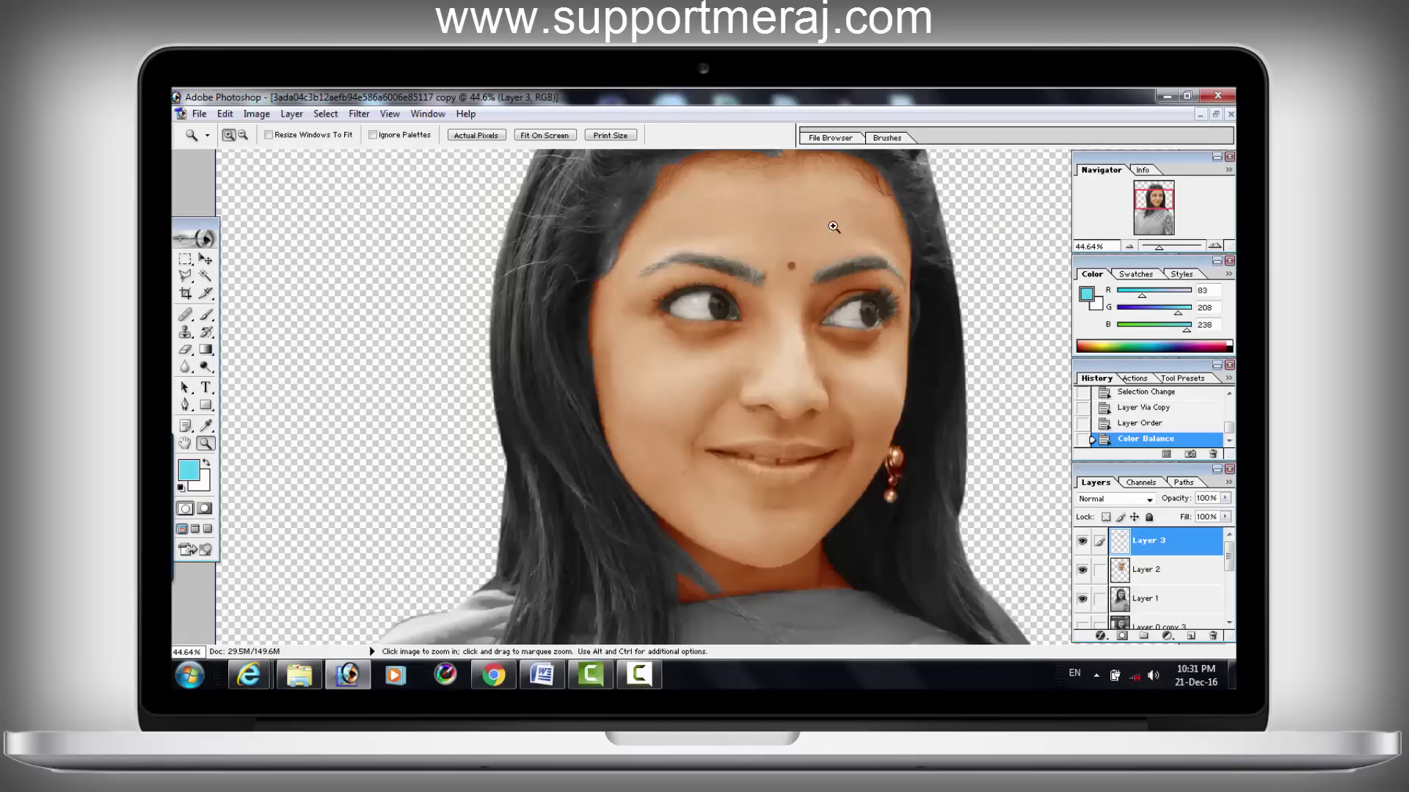
left_click_drag(833, 227, 661, 395)
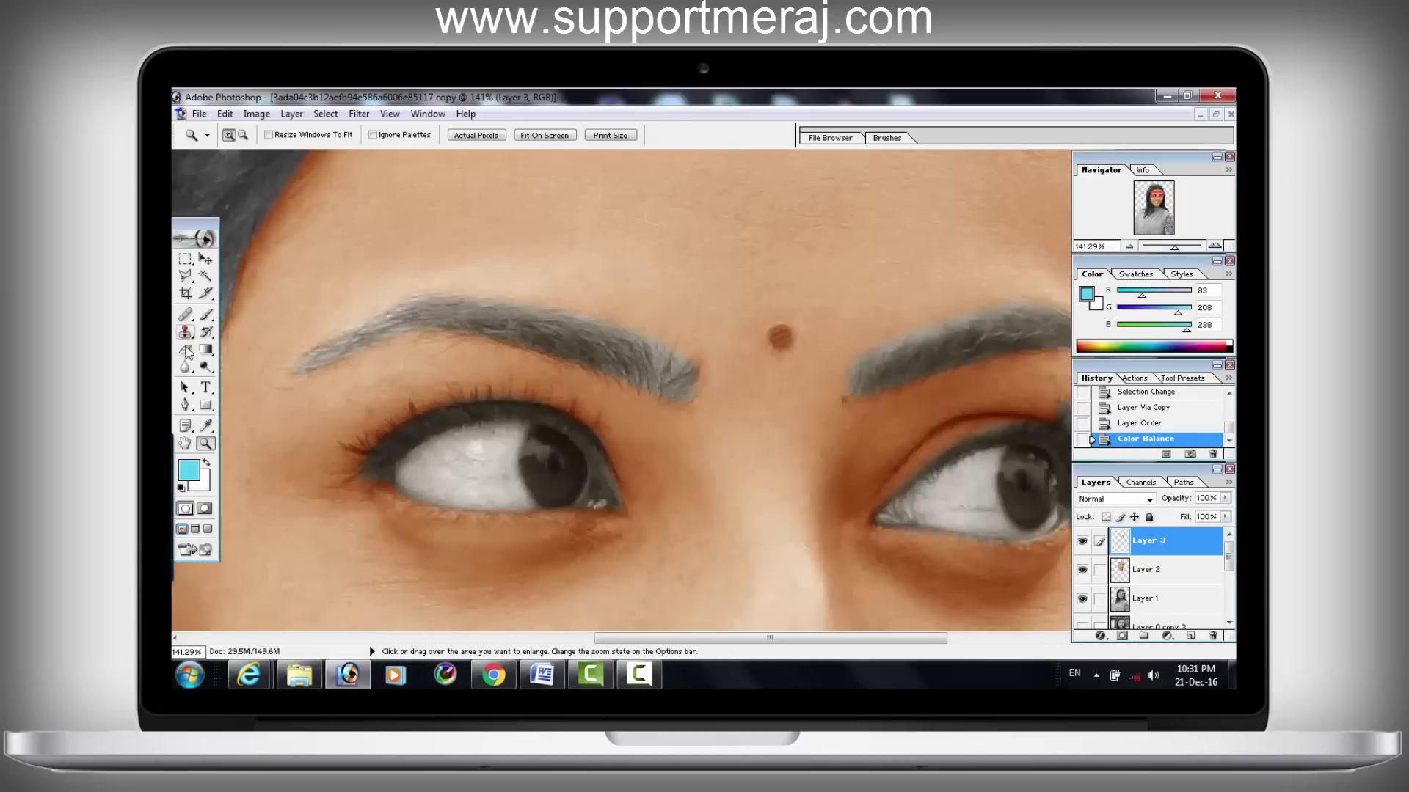
left_click(186, 351)
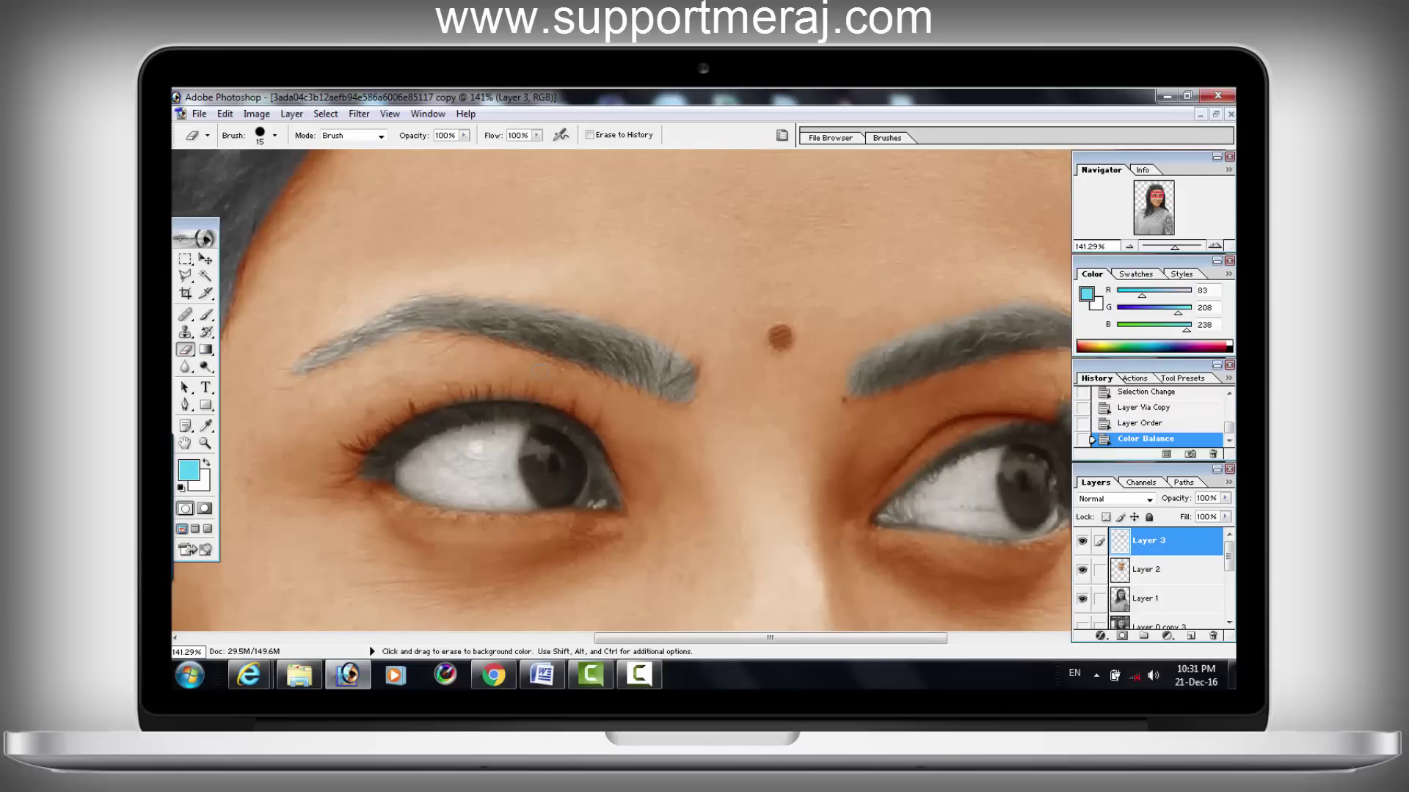
right_click(698, 370)
left_click_drag(723, 397, 767, 399)
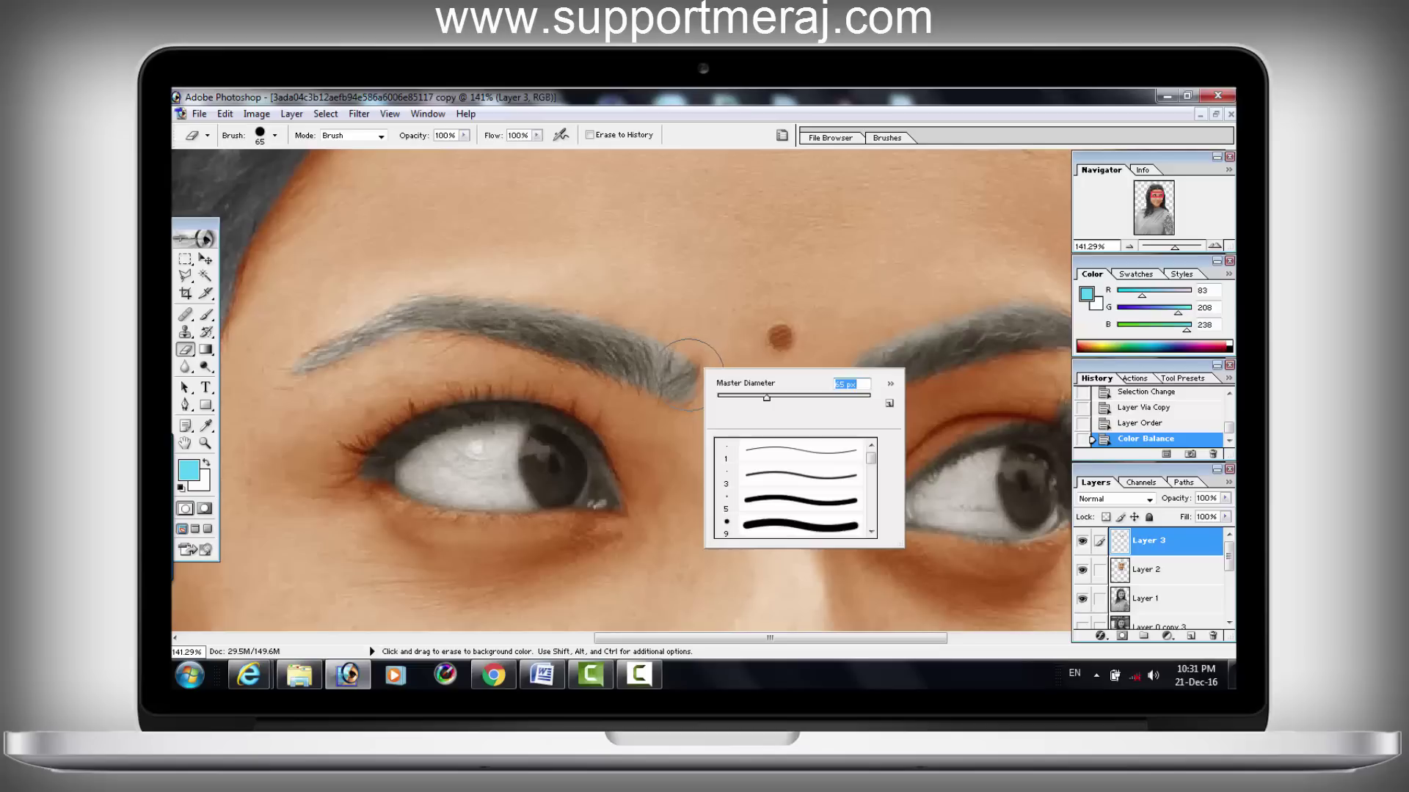
Step: Set the Eraser to 23% opacity with a 108 px soft brush
left_click_drag(667, 367, 698, 372)
key("ctrl+z")
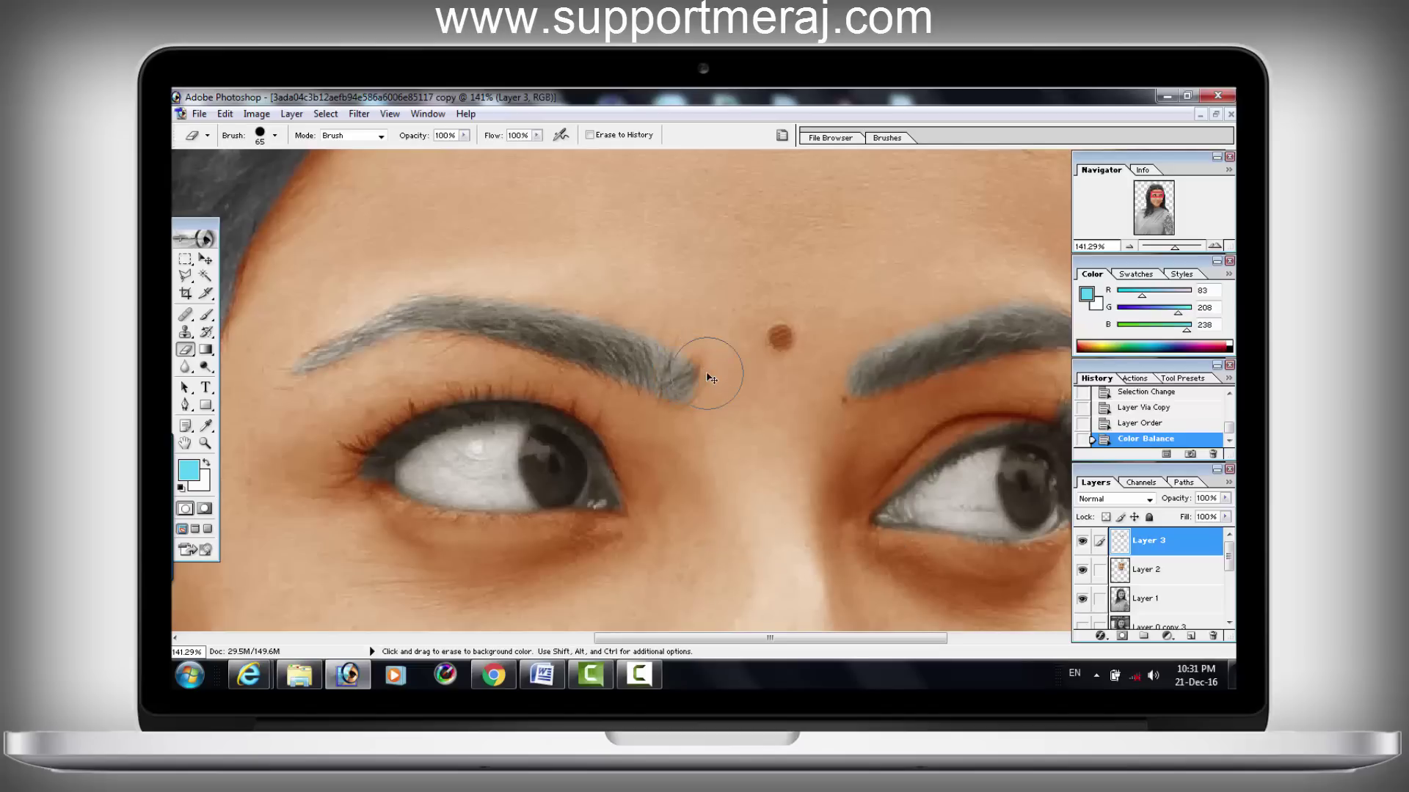
left_click(464, 135)
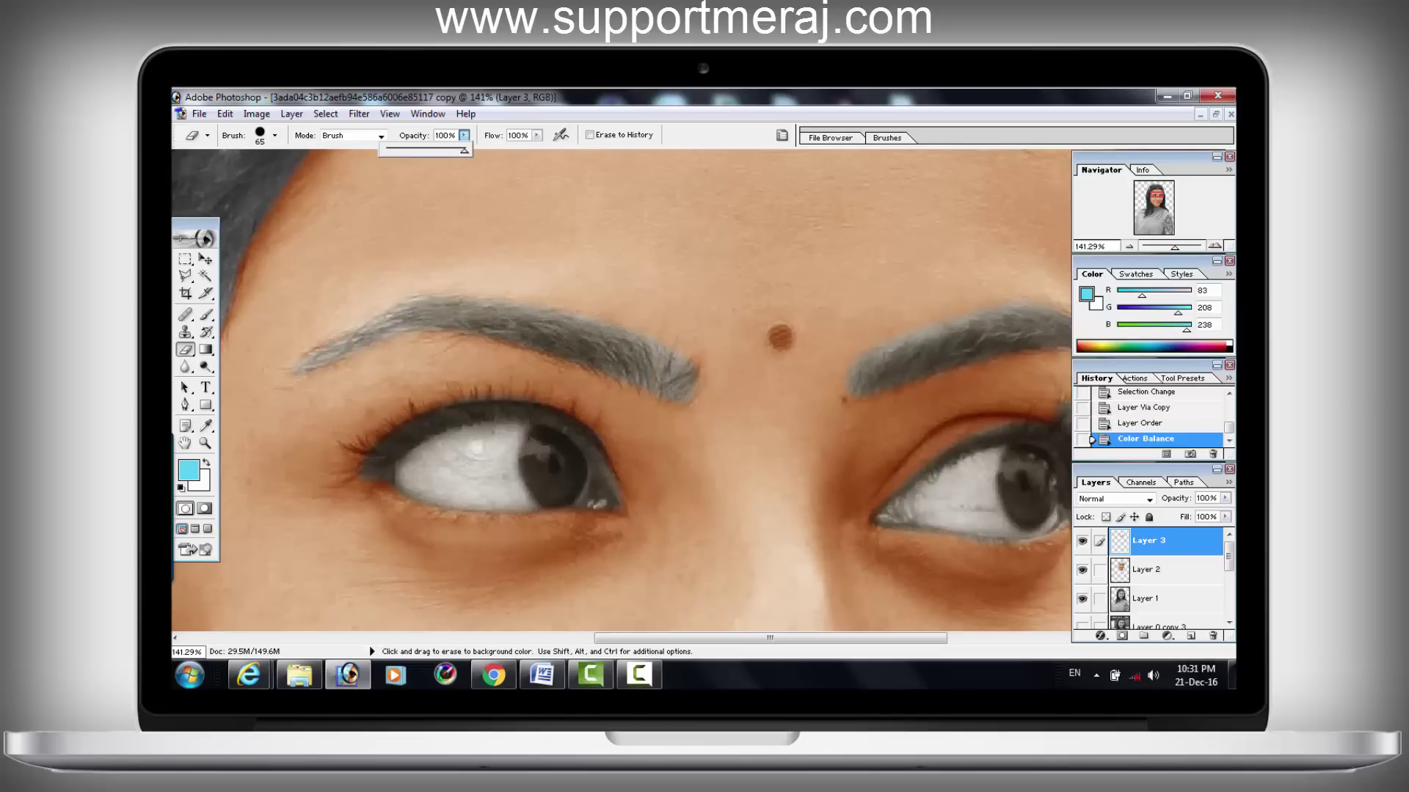
right_click(593, 222)
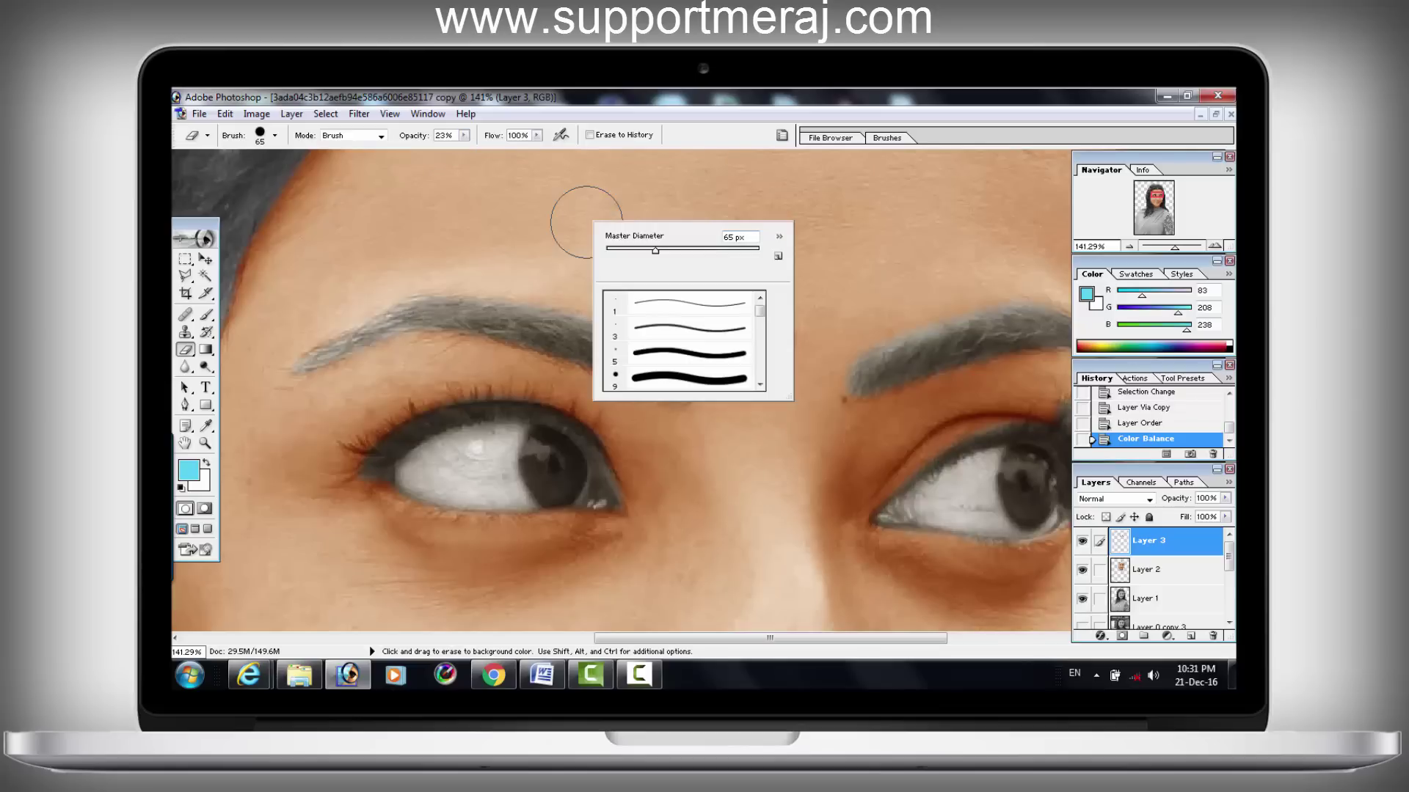
left_click_drag(759, 301, 759, 320)
left_click(722, 312)
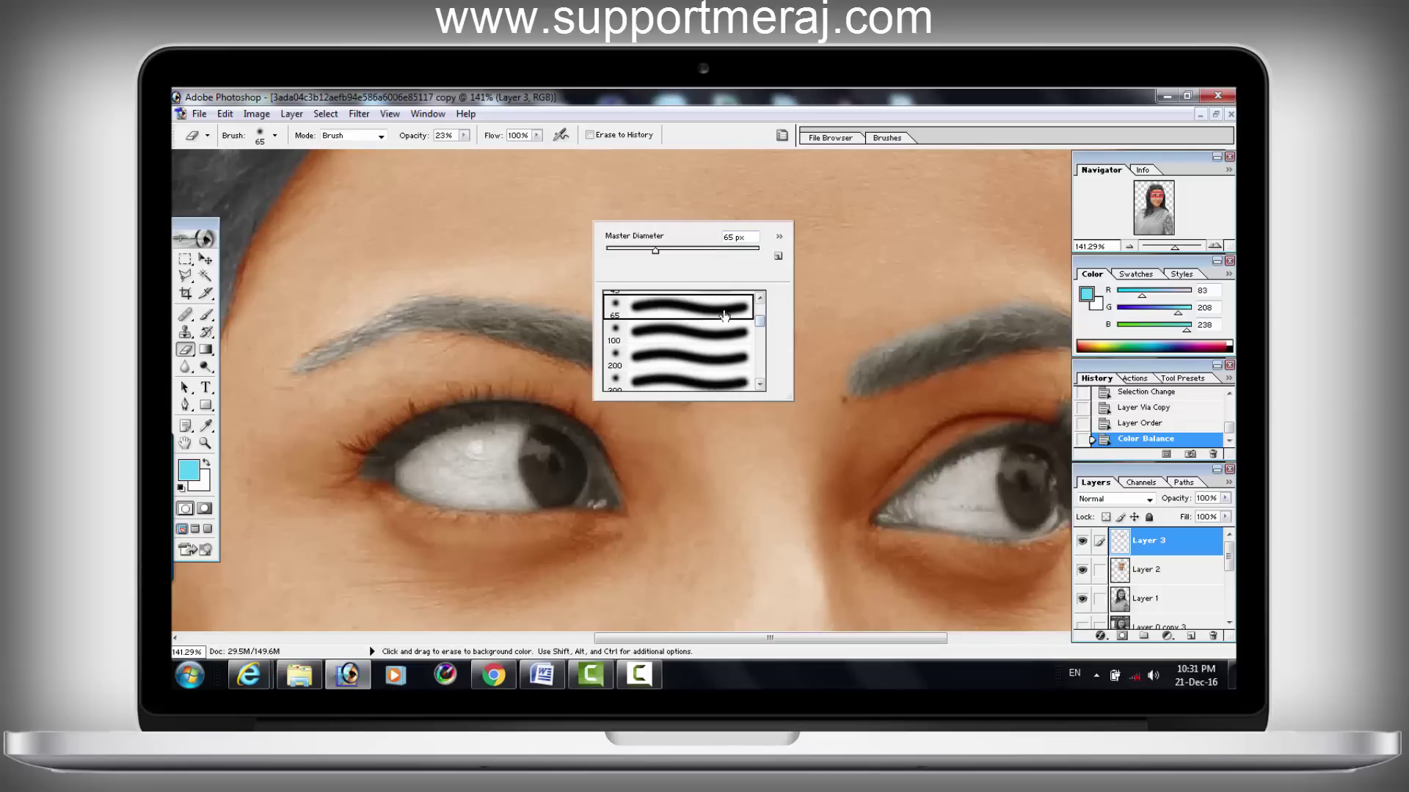
left_click_drag(663, 253, 685, 254)
key("Return")
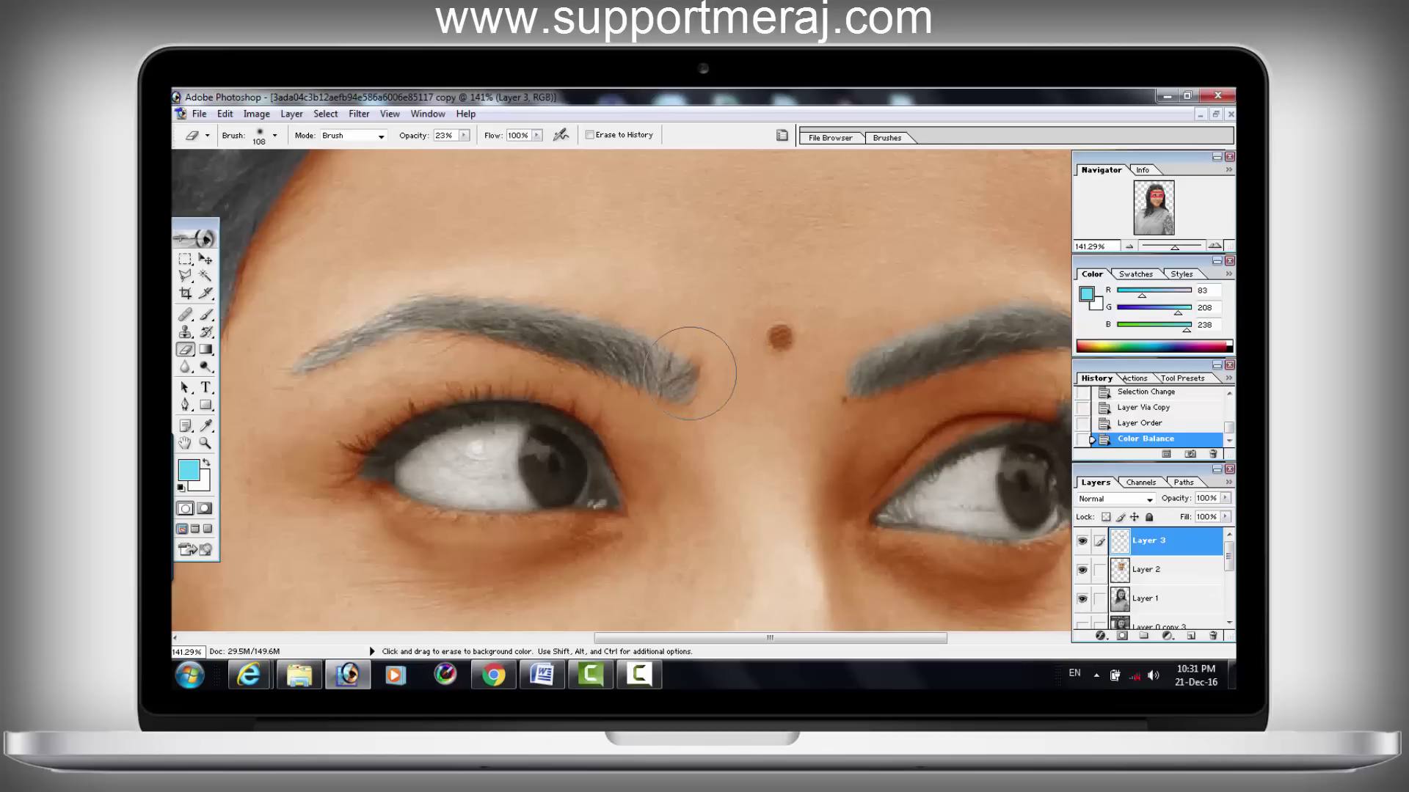
Step: Softly erase tint at the left eyebrow's inner end, then shrink the brush to 62 and 30 px
mouse_move(716, 353)
left_mouse_down()
mouse_move(665, 387)
mouse_move(704, 348)
mouse_move(692, 314)
mouse_move(669, 314)
left_mouse_up()
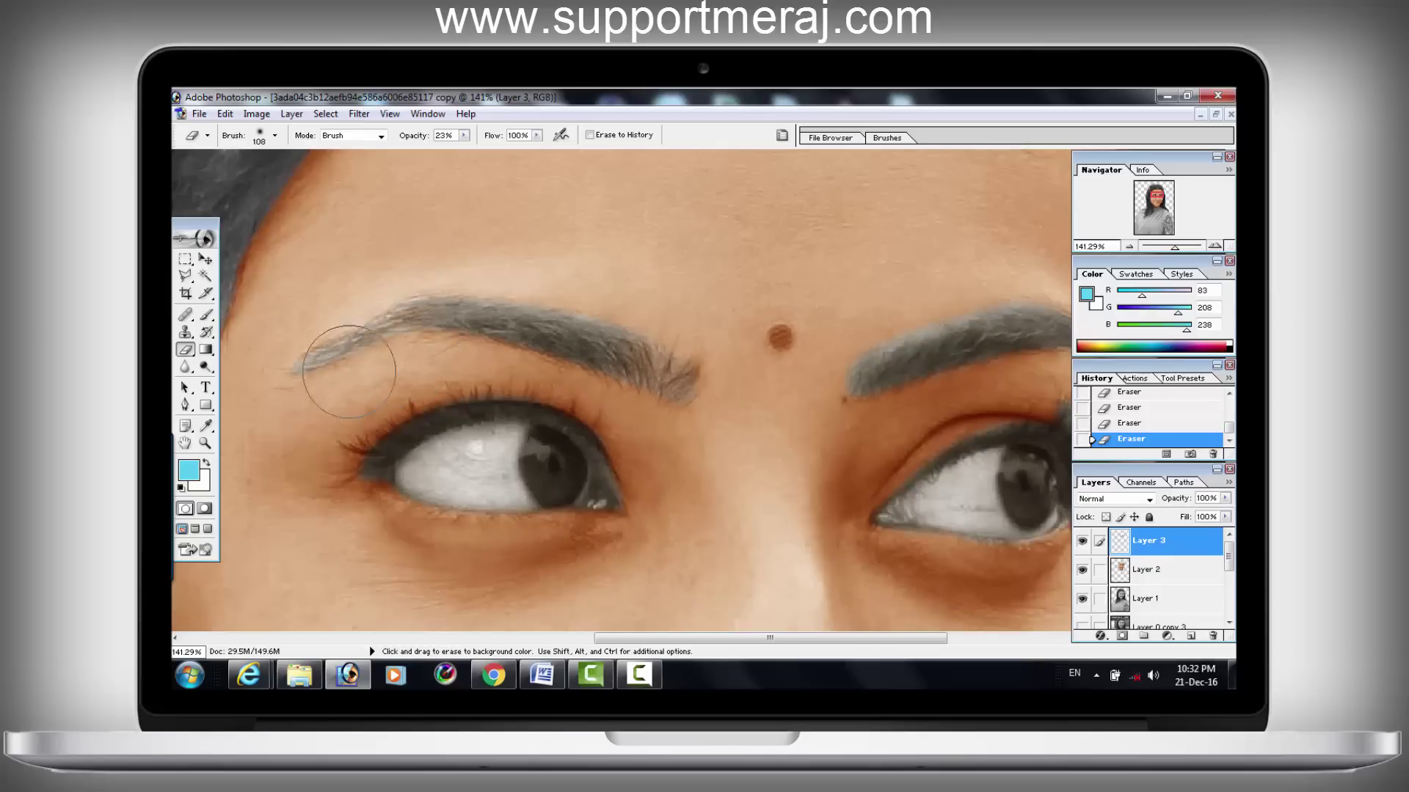
right_click(643, 272)
left_click(707, 300)
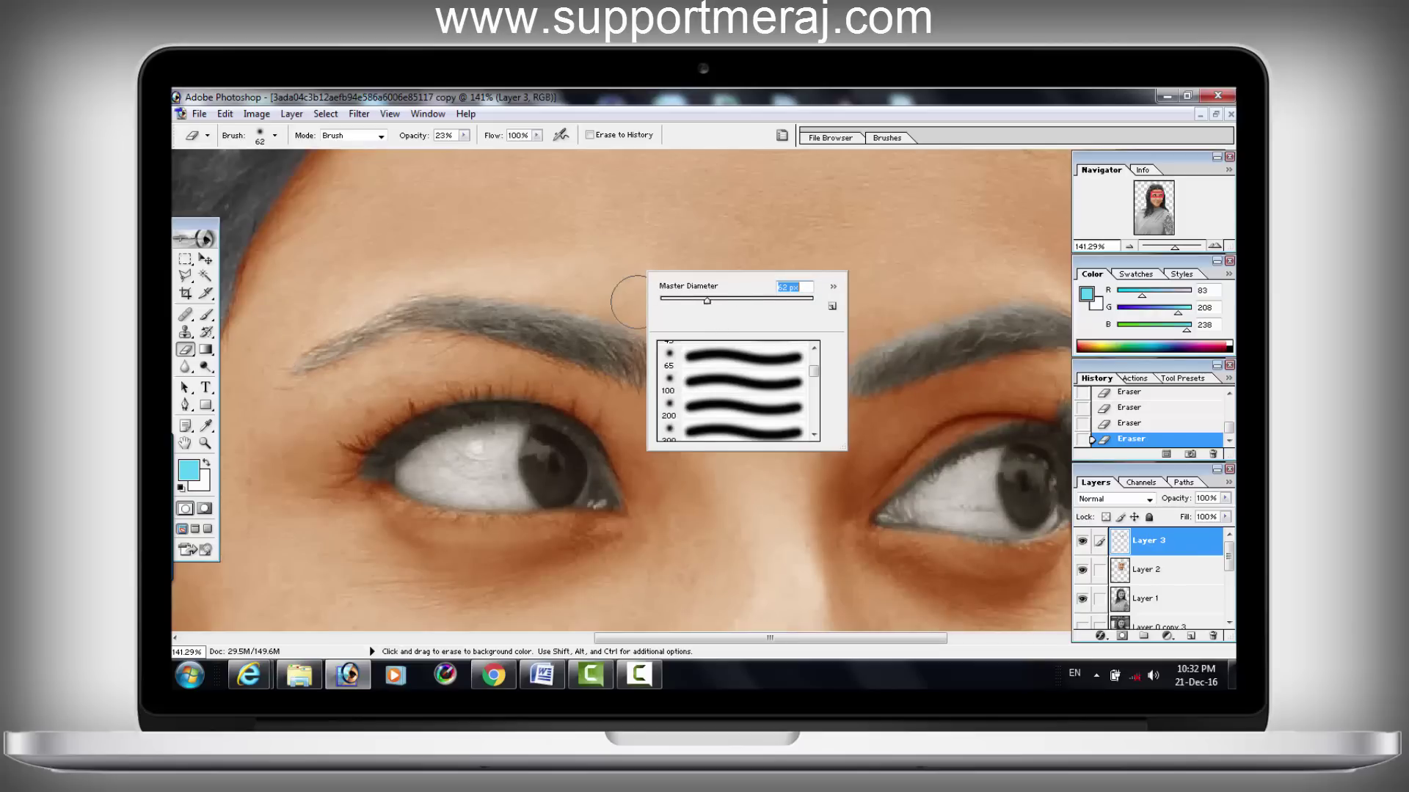
key("Return")
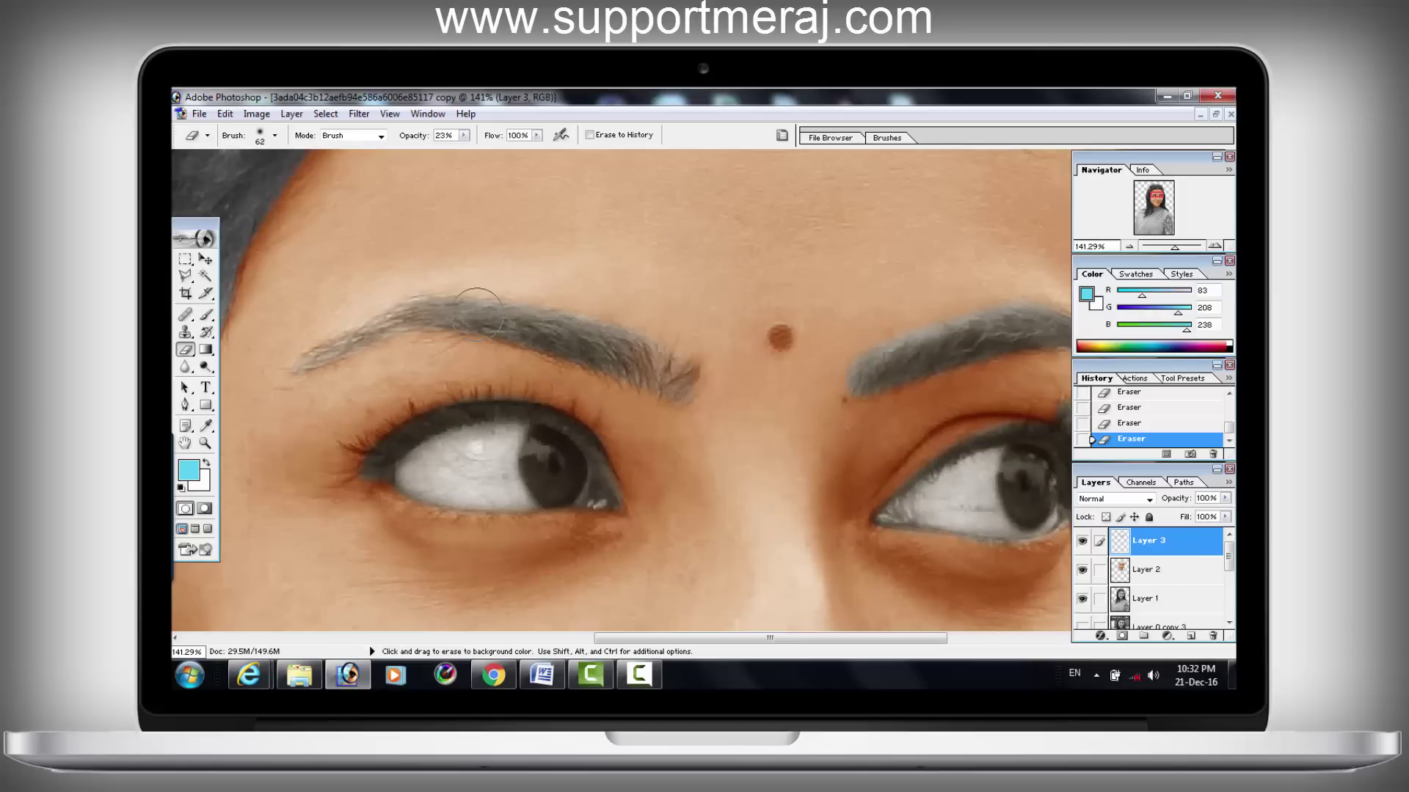
scroll(687, 334, "right", 3)
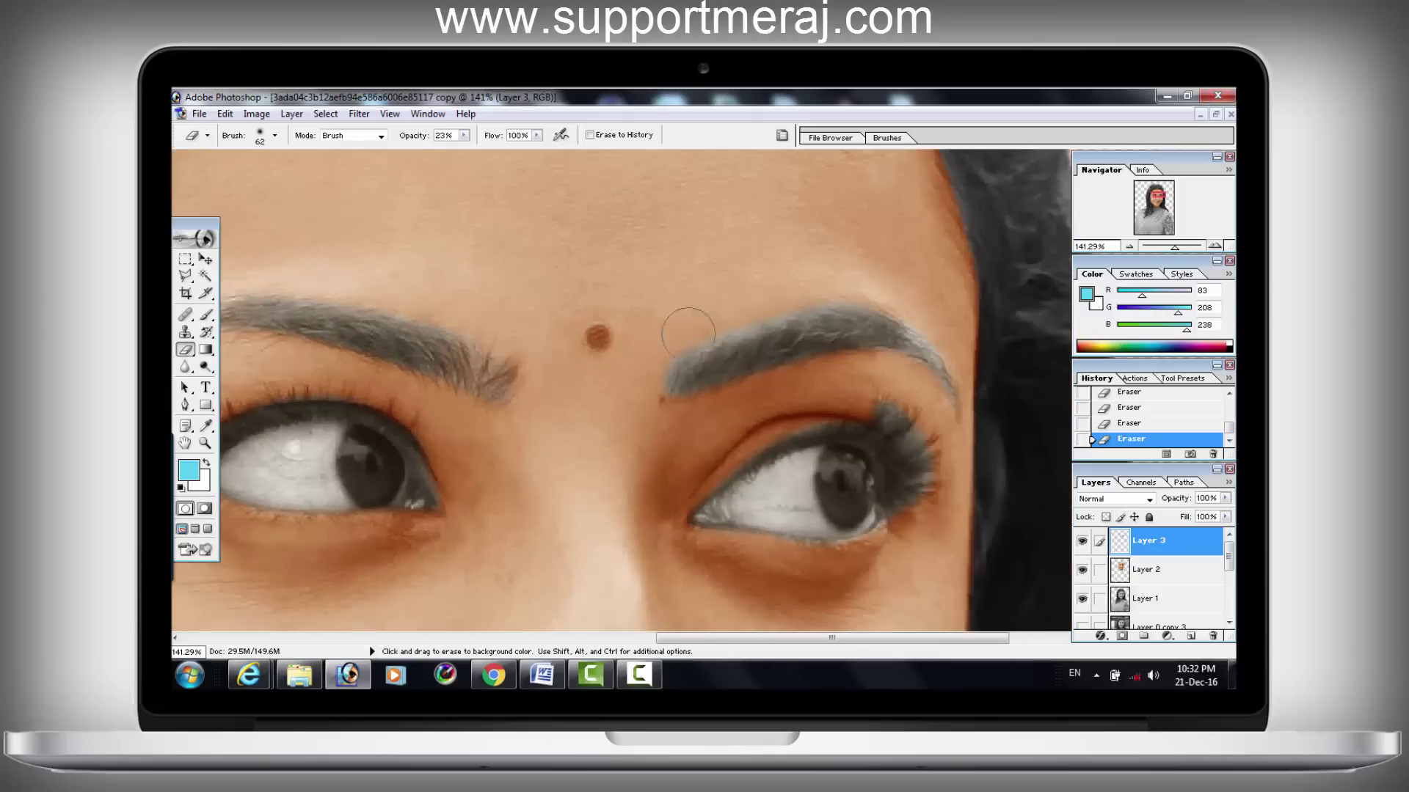
left_click_drag(1168, 195, 1166, 198)
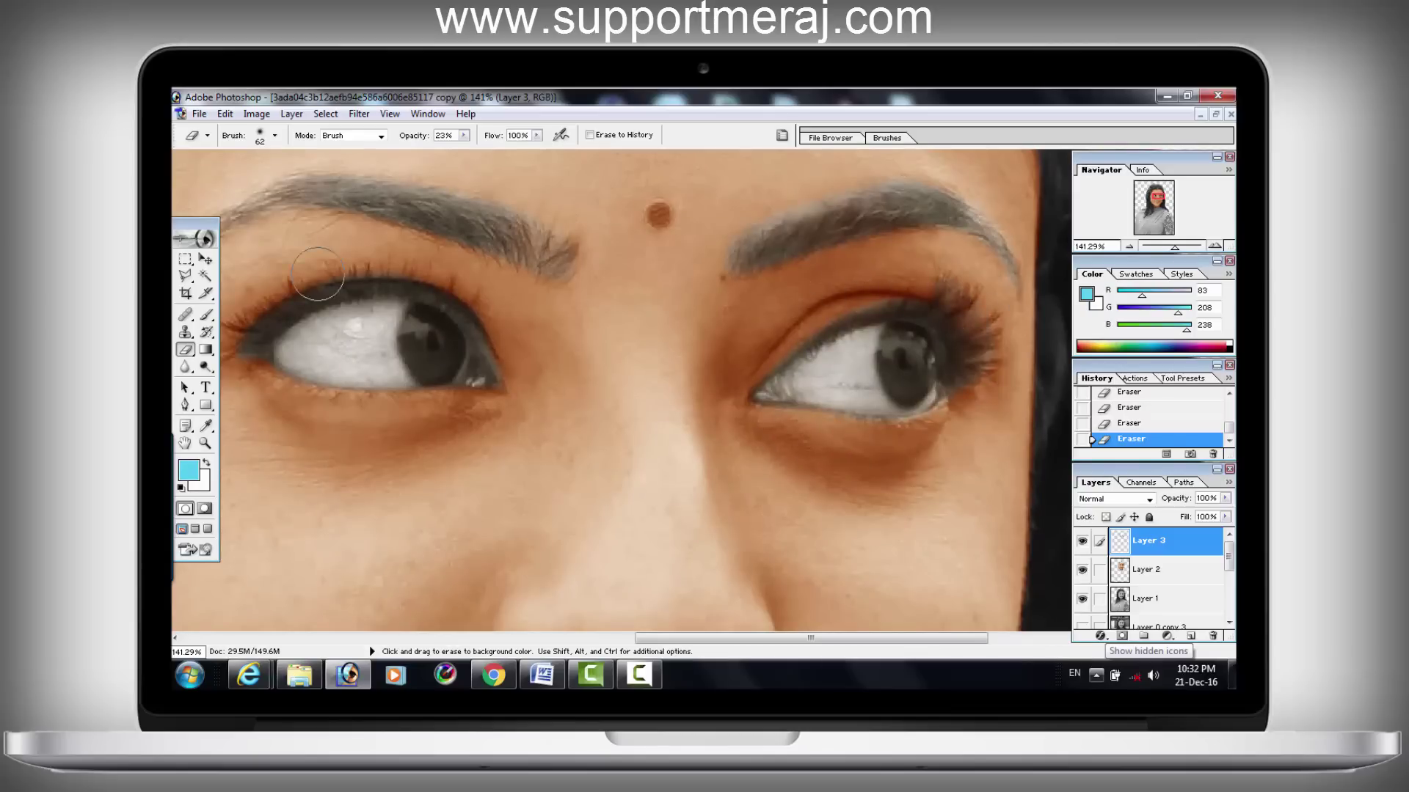
right_click(807, 182)
type("30")
key("Return")
left_click(1129, 246)
Step: Dismiss Color Balance and zoom to 50% centred on the forehead and eyes
key("ctrl+b")
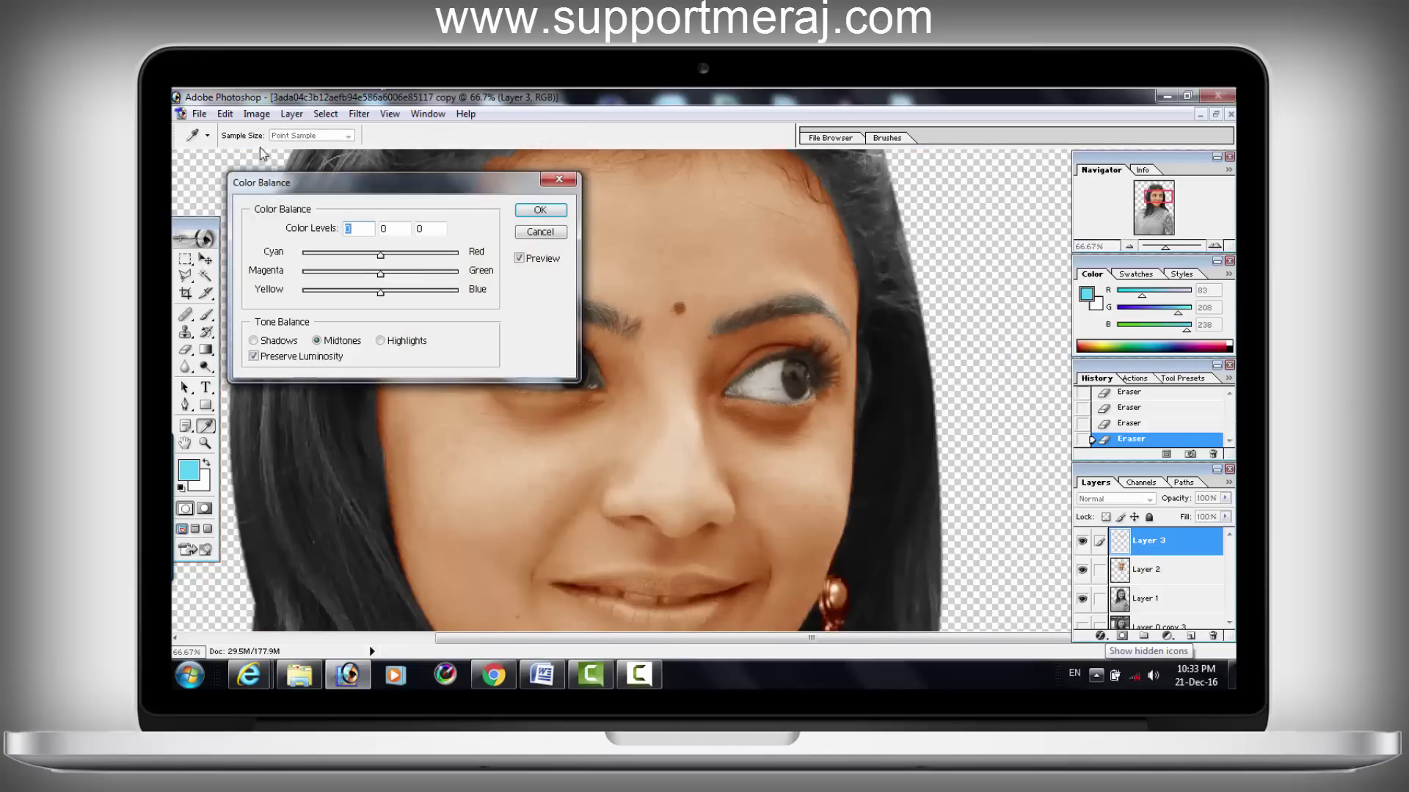
key("Escape")
key("z")
left_click(921, 297)
left_click(1136, 219)
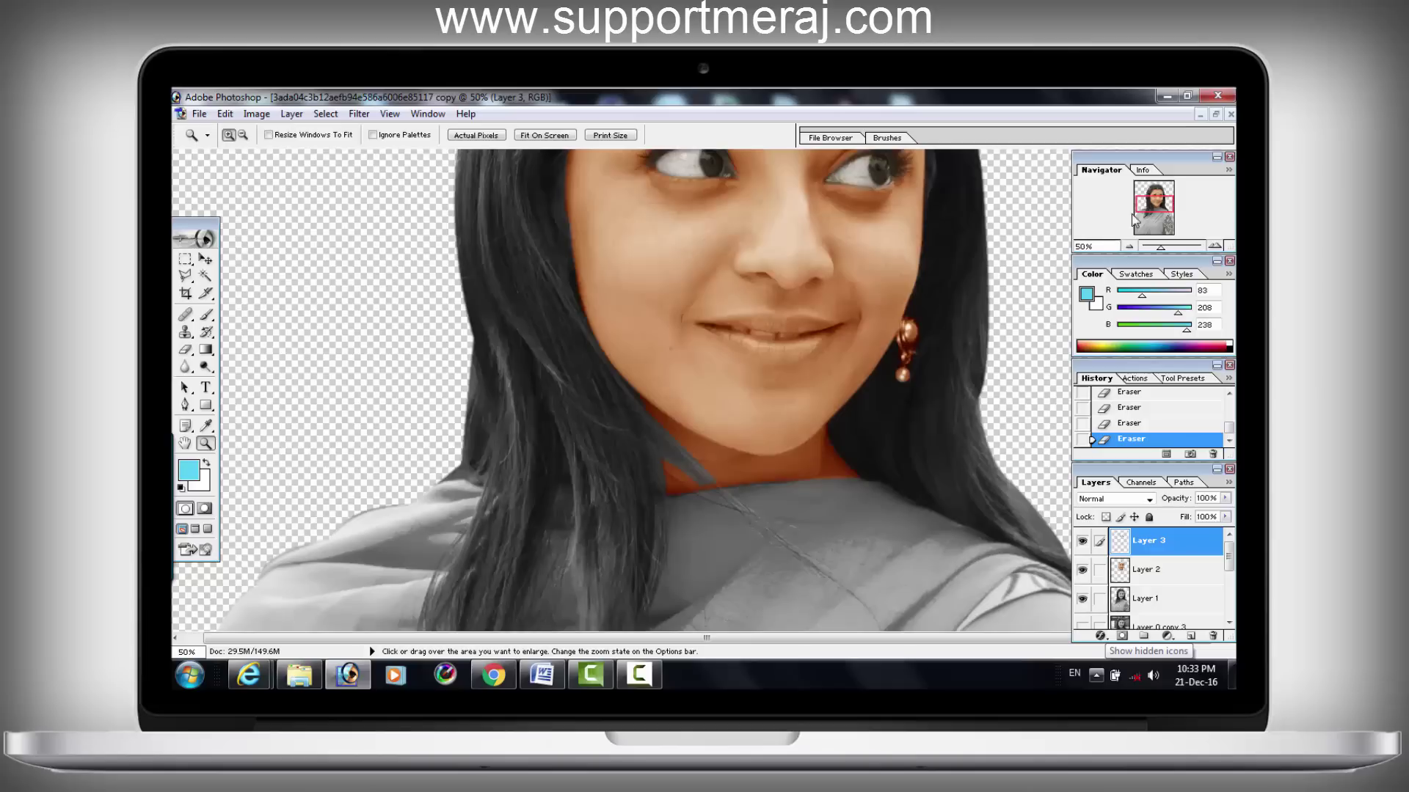
left_click_drag(1168, 200, 1174, 195)
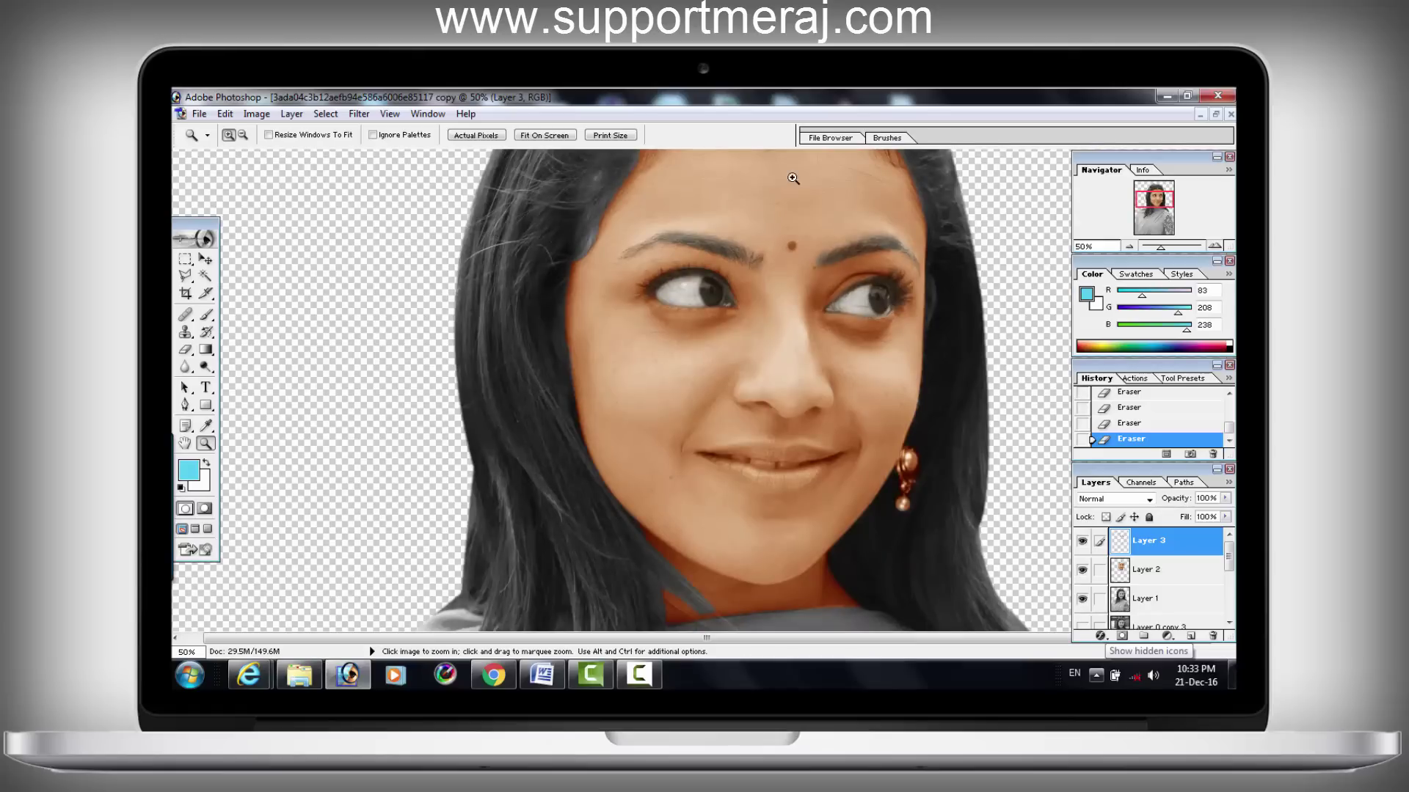
Step: Check the lips in the original colour jpg, then return to the maximized cutout with the Pen tool
left_click(1215, 115)
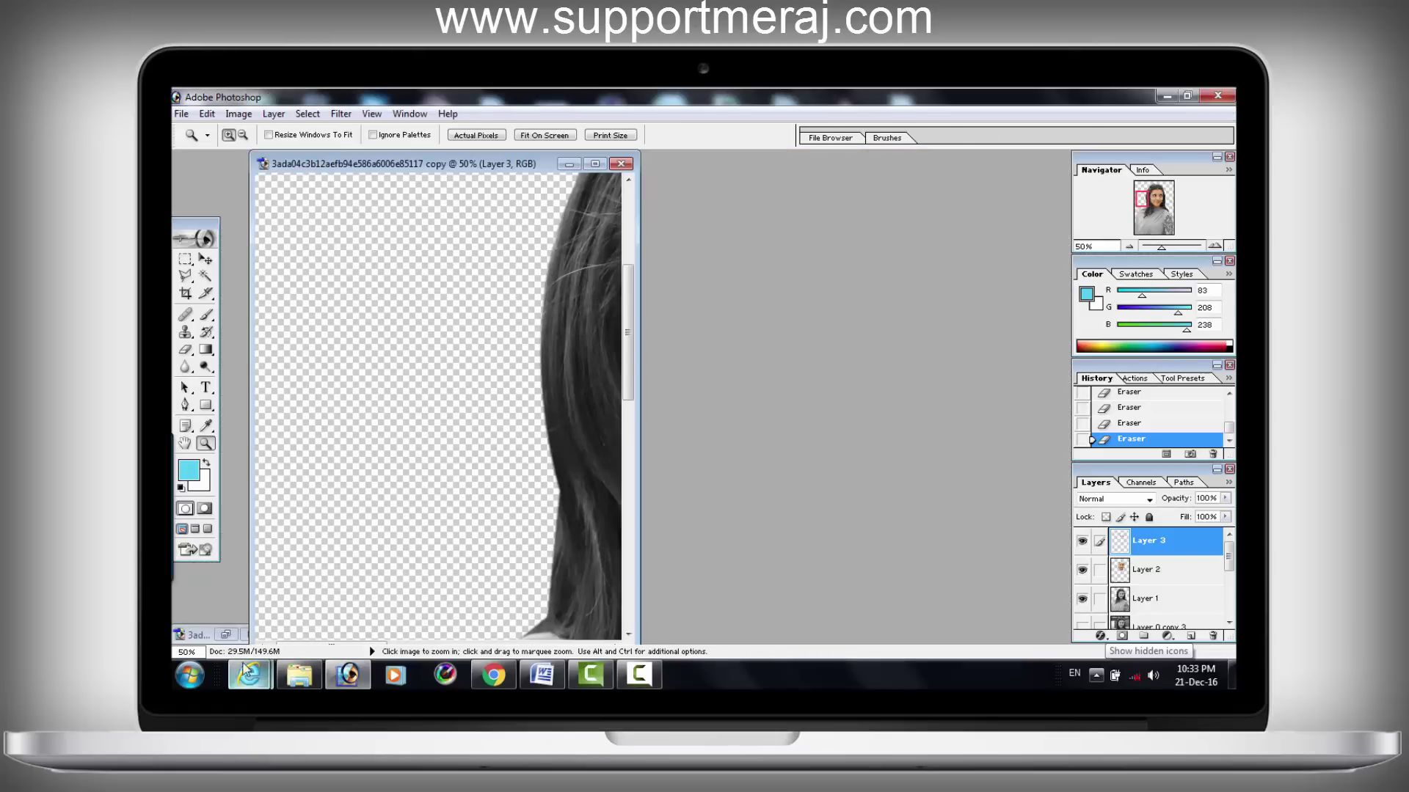
left_click_drag(781, 315, 869, 424)
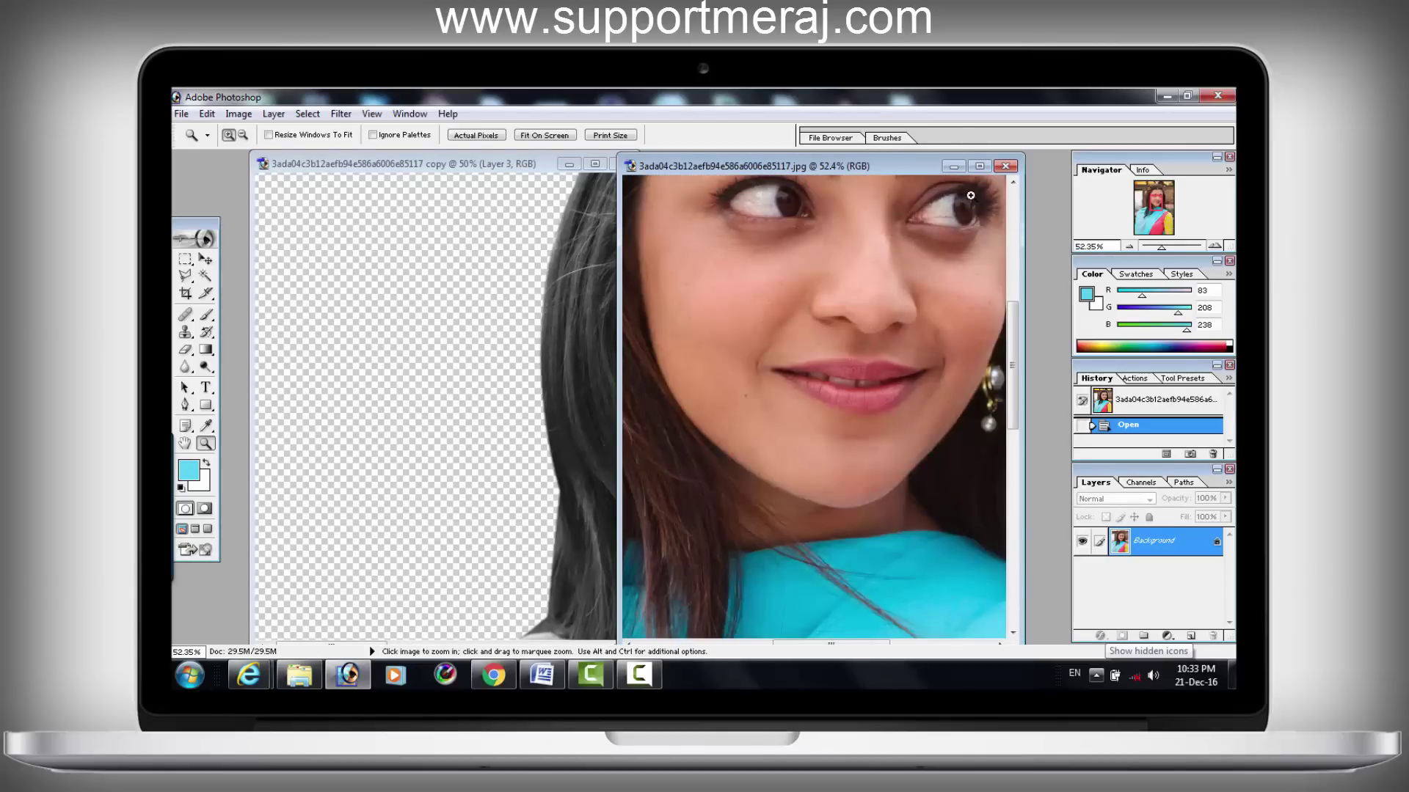
left_click(955, 167)
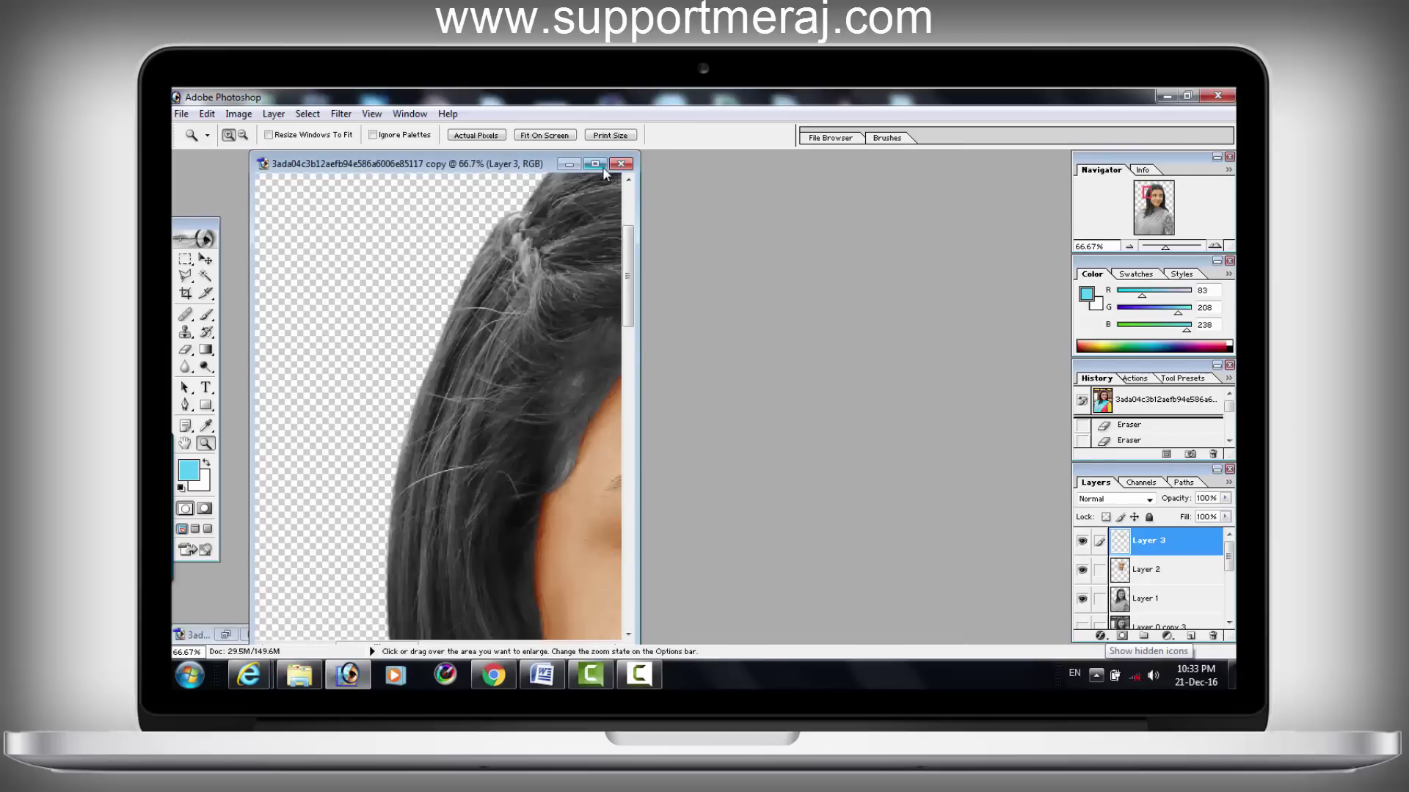
left_click(603, 167)
left_click_drag(1160, 194, 1162, 201)
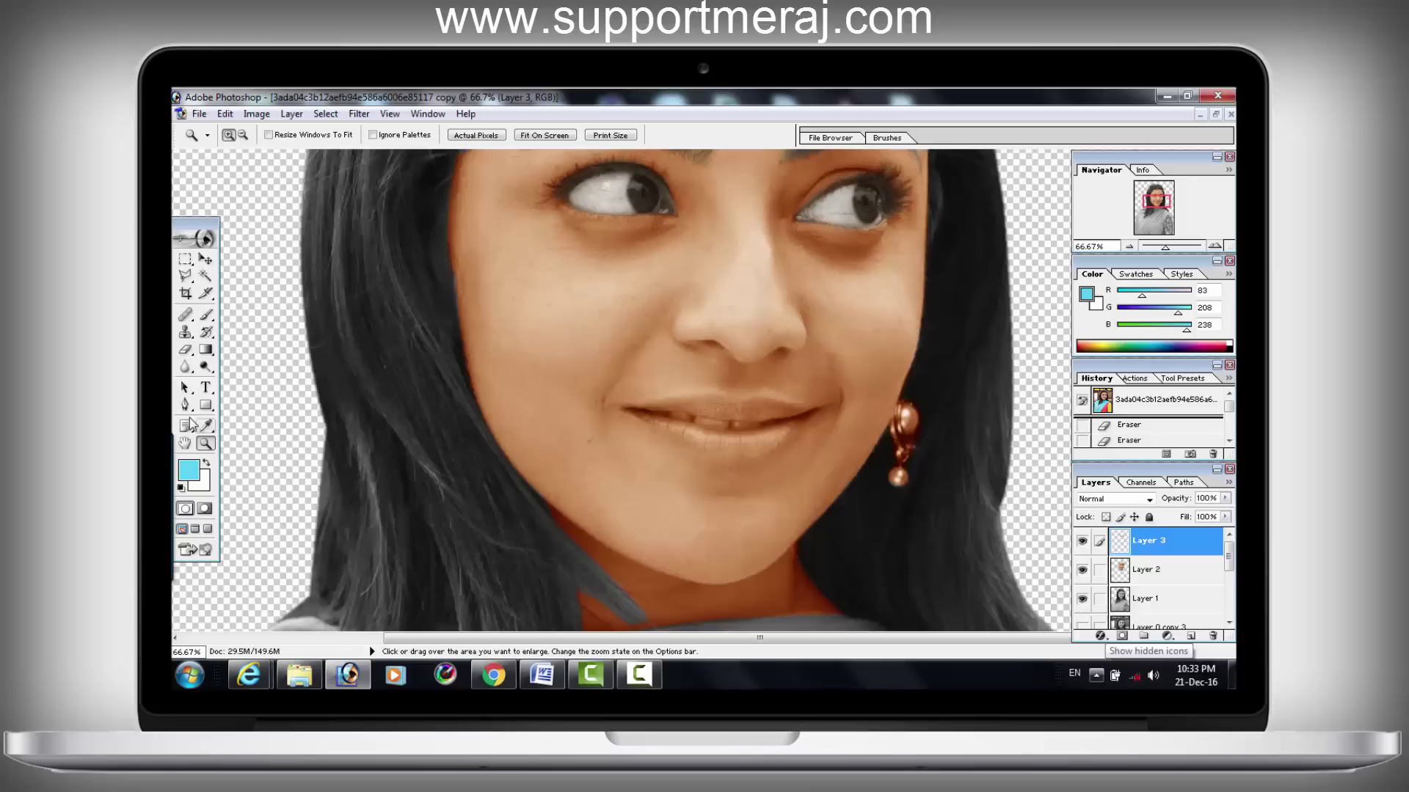
left_click(184, 404)
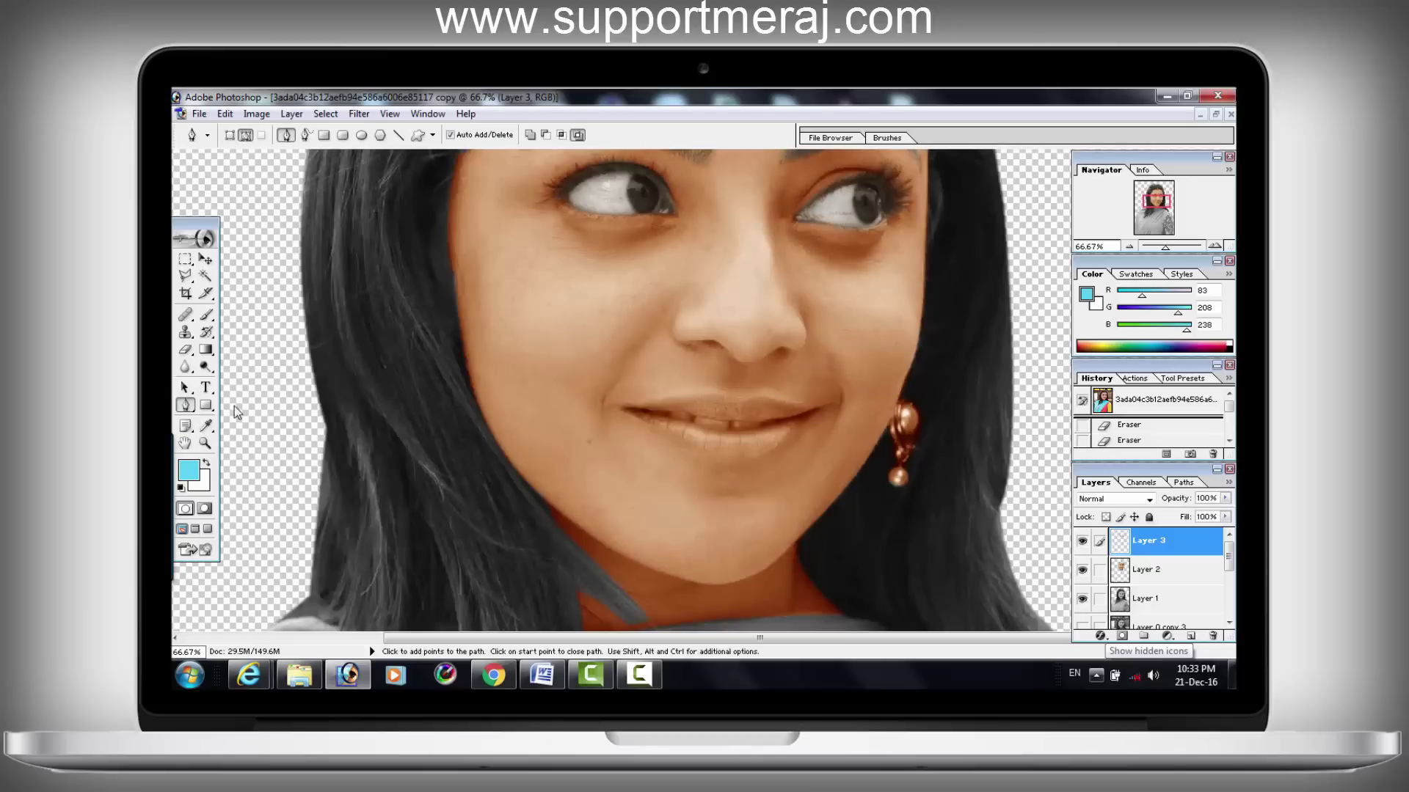
Step: Trace a closed curved path around the lips
left_click(620, 408)
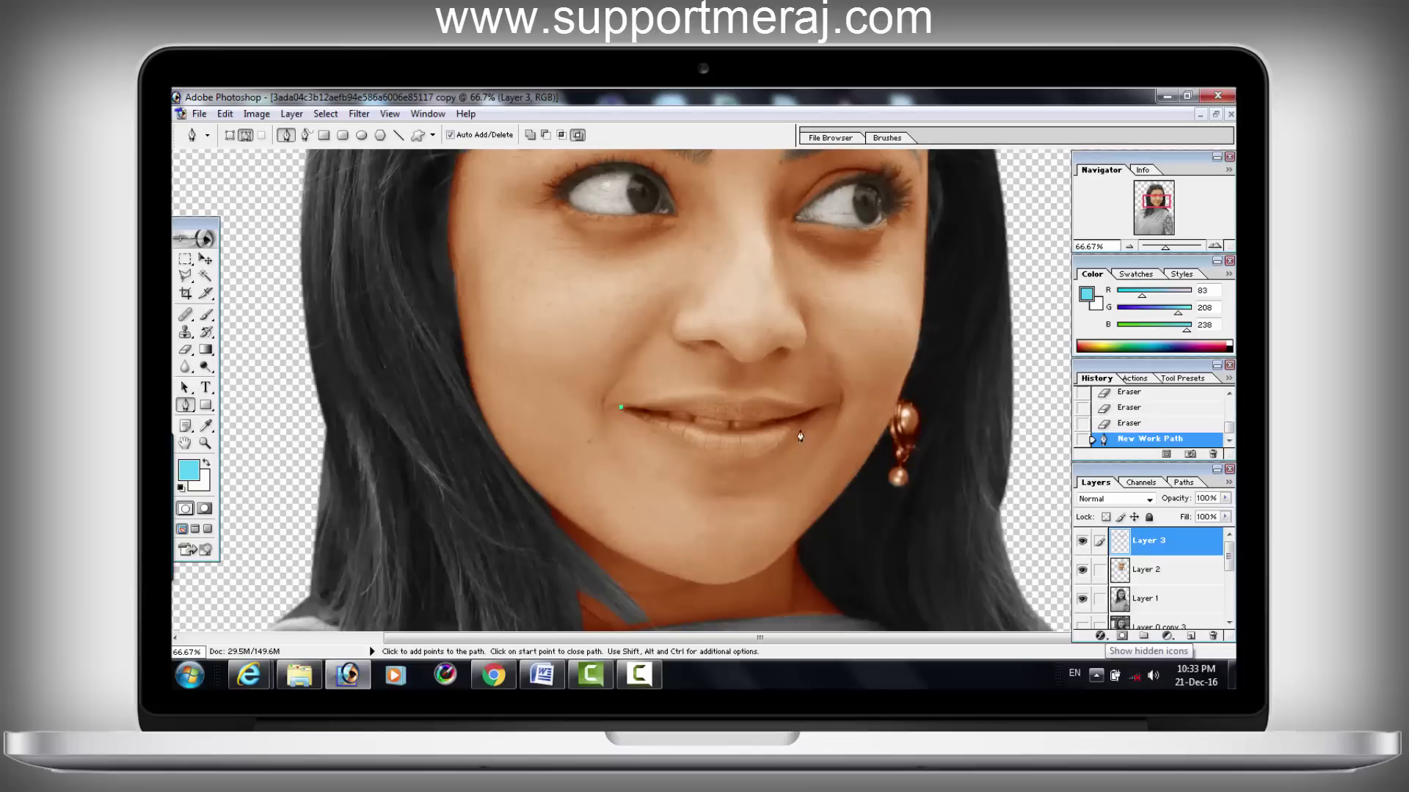
mouse_move(769, 460)
left_mouse_down()
mouse_move(804, 447)
mouse_move(836, 397)
mouse_move(743, 406)
left_mouse_up()
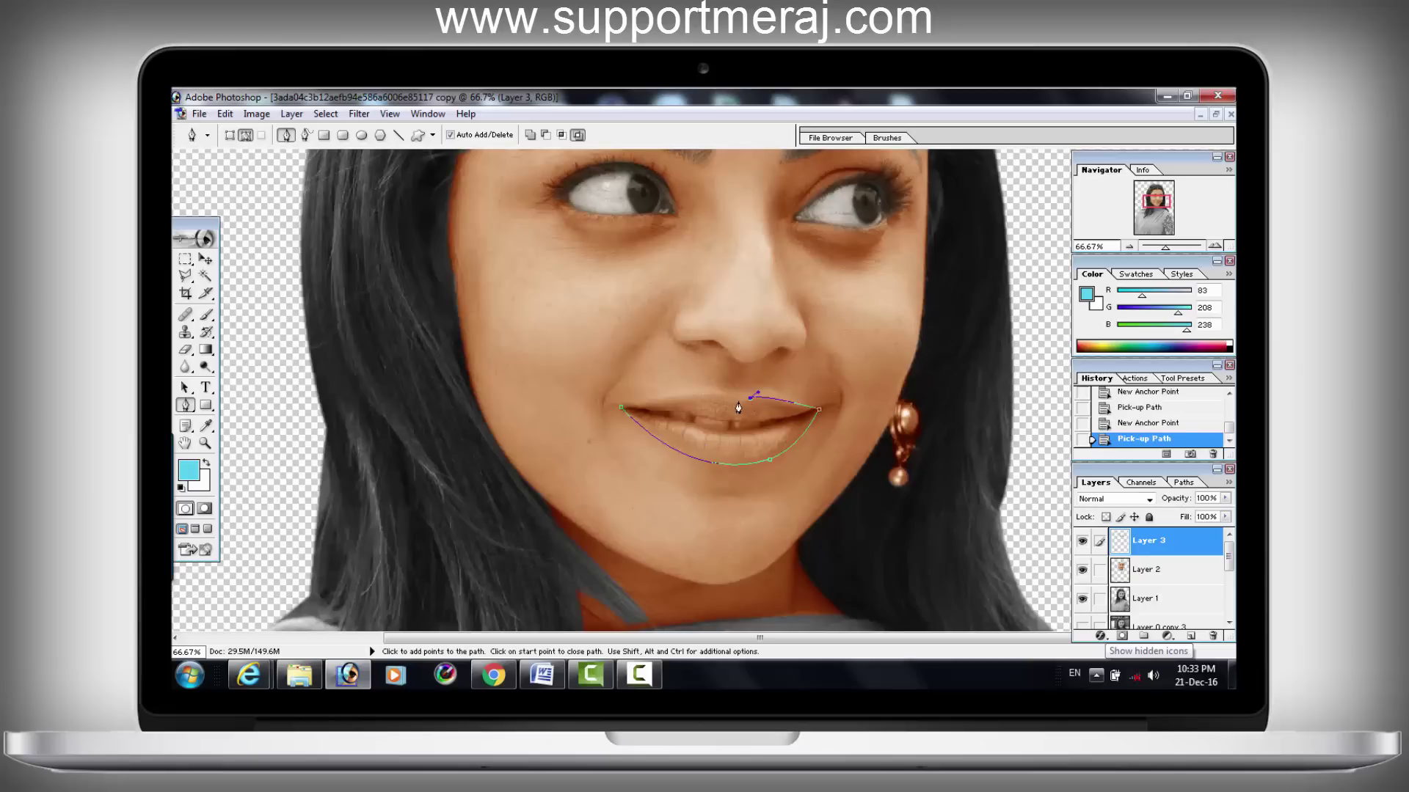
left_click(735, 406)
left_click(637, 416)
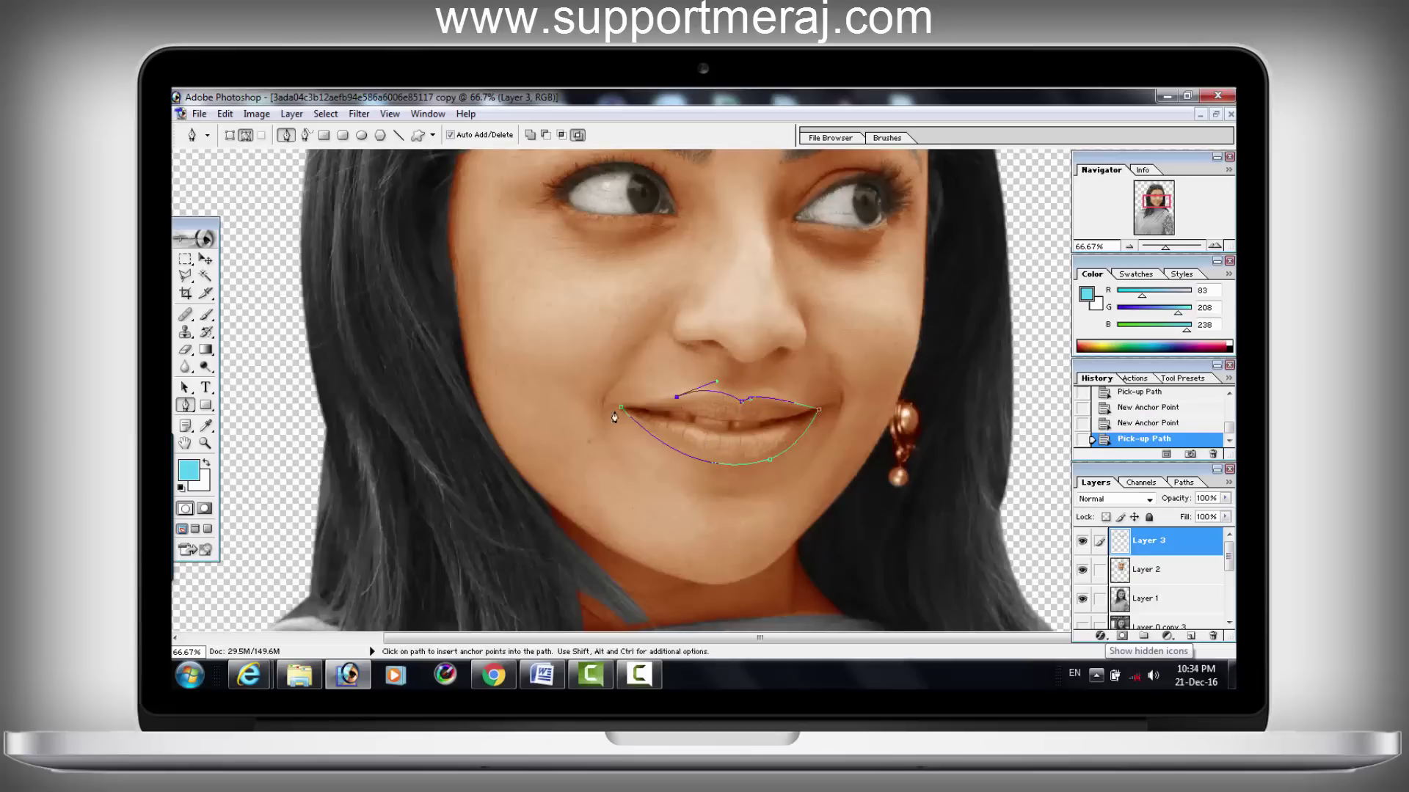
left_click(622, 407)
Step: Make a selection from the lip path with a 1-pixel Feather Radius
right_click(724, 419)
left_click(763, 477)
type("1")
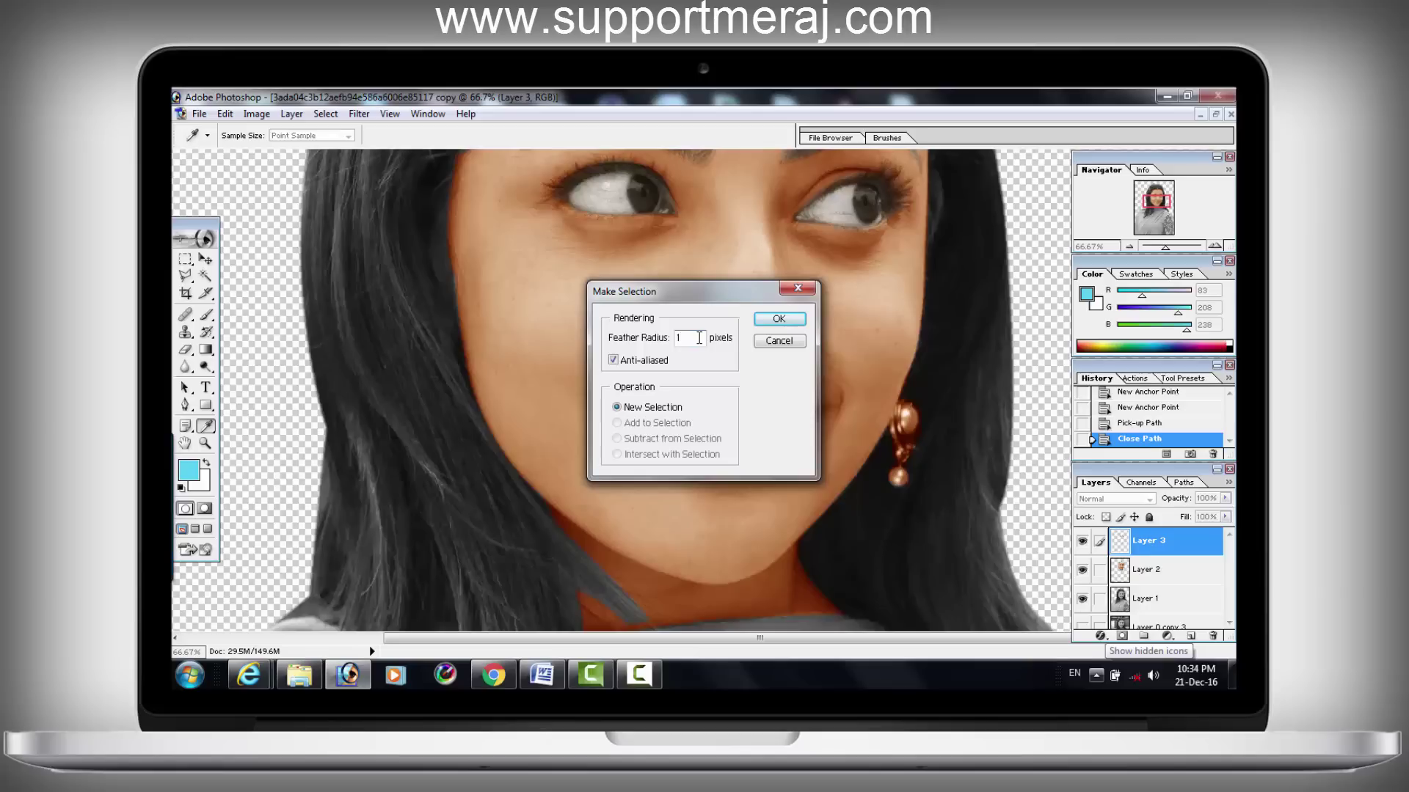
key("Return")
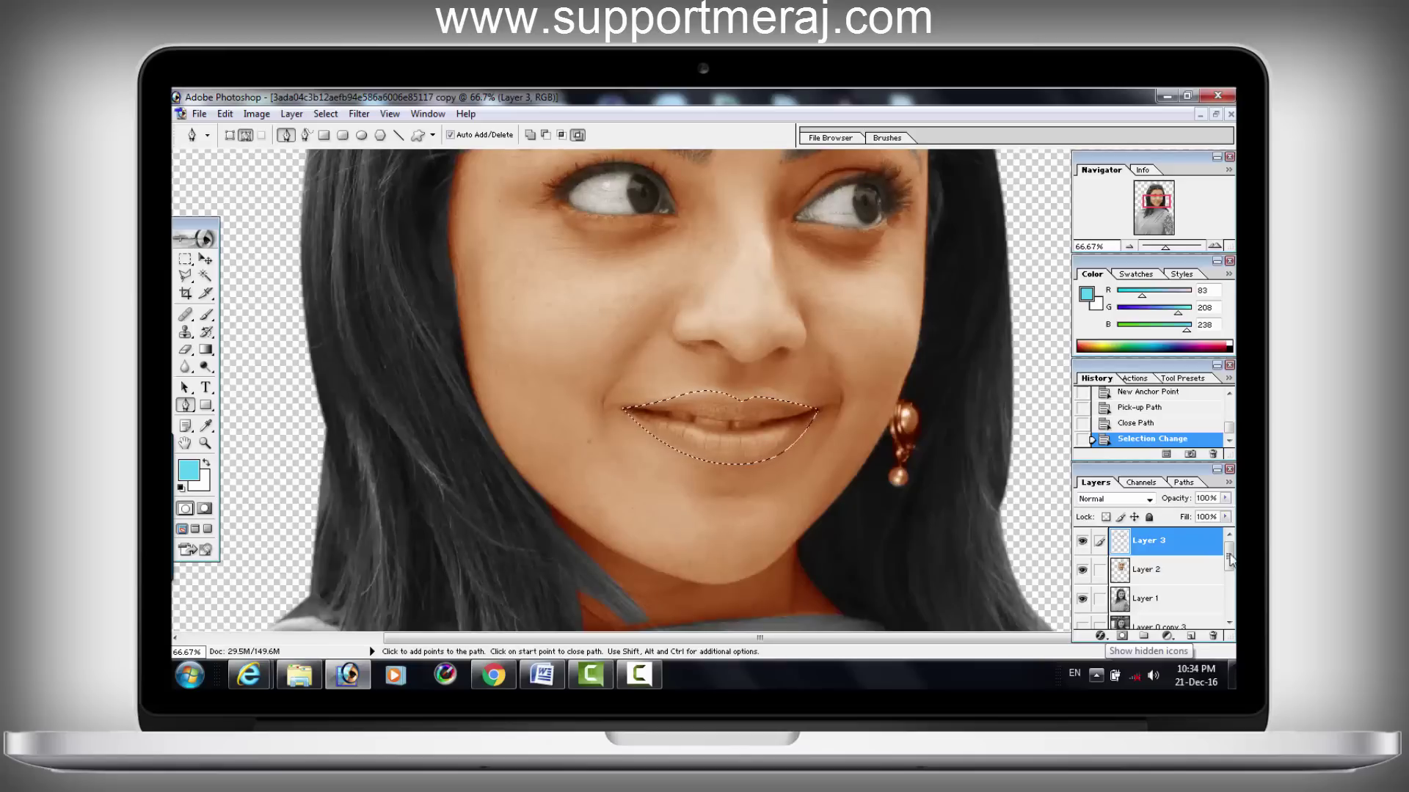
left_click_drag(1228, 556, 1229, 569)
Step: Copy the selected lips from Layer 1 to a new Layer 4 at the top of the stack
left_click(1141, 573)
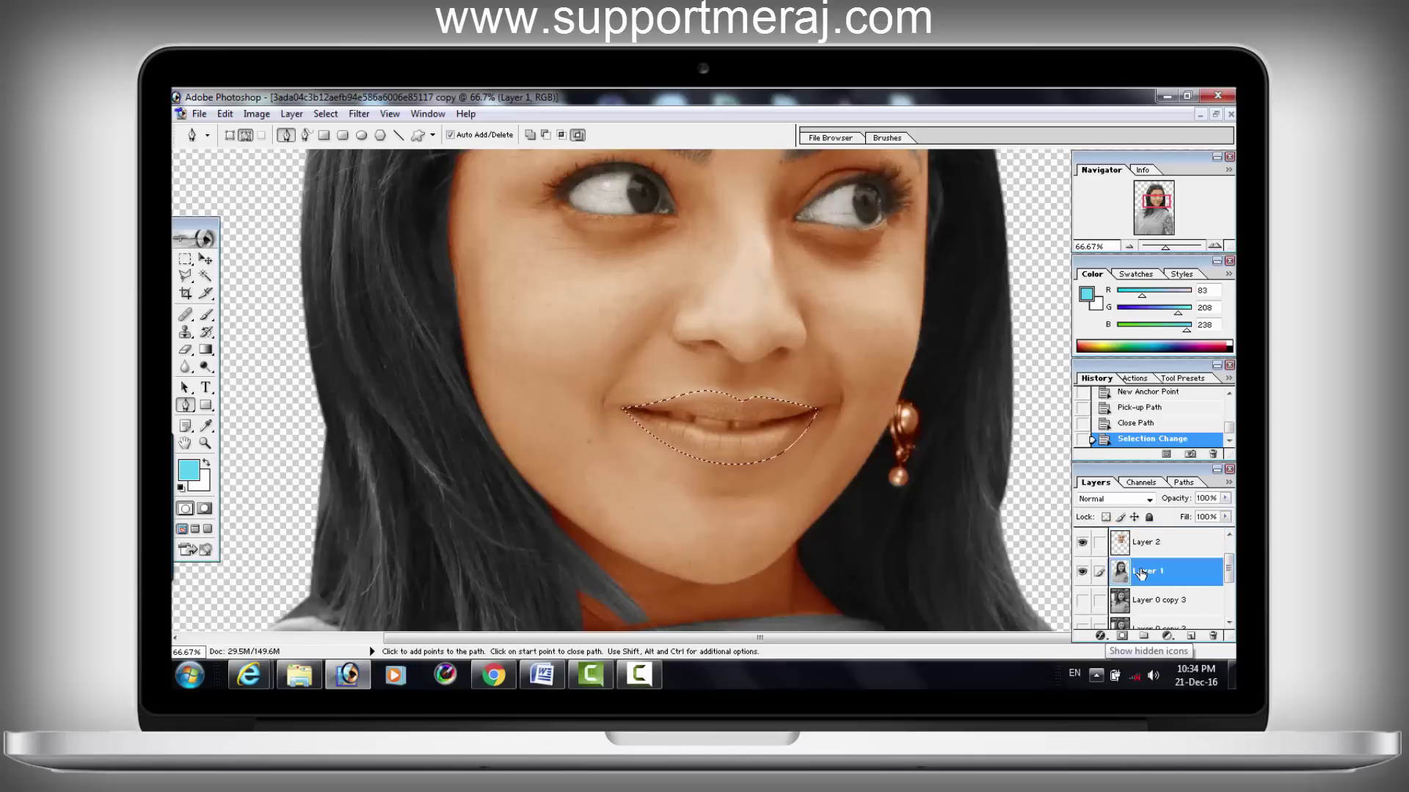
key("ctrl+j")
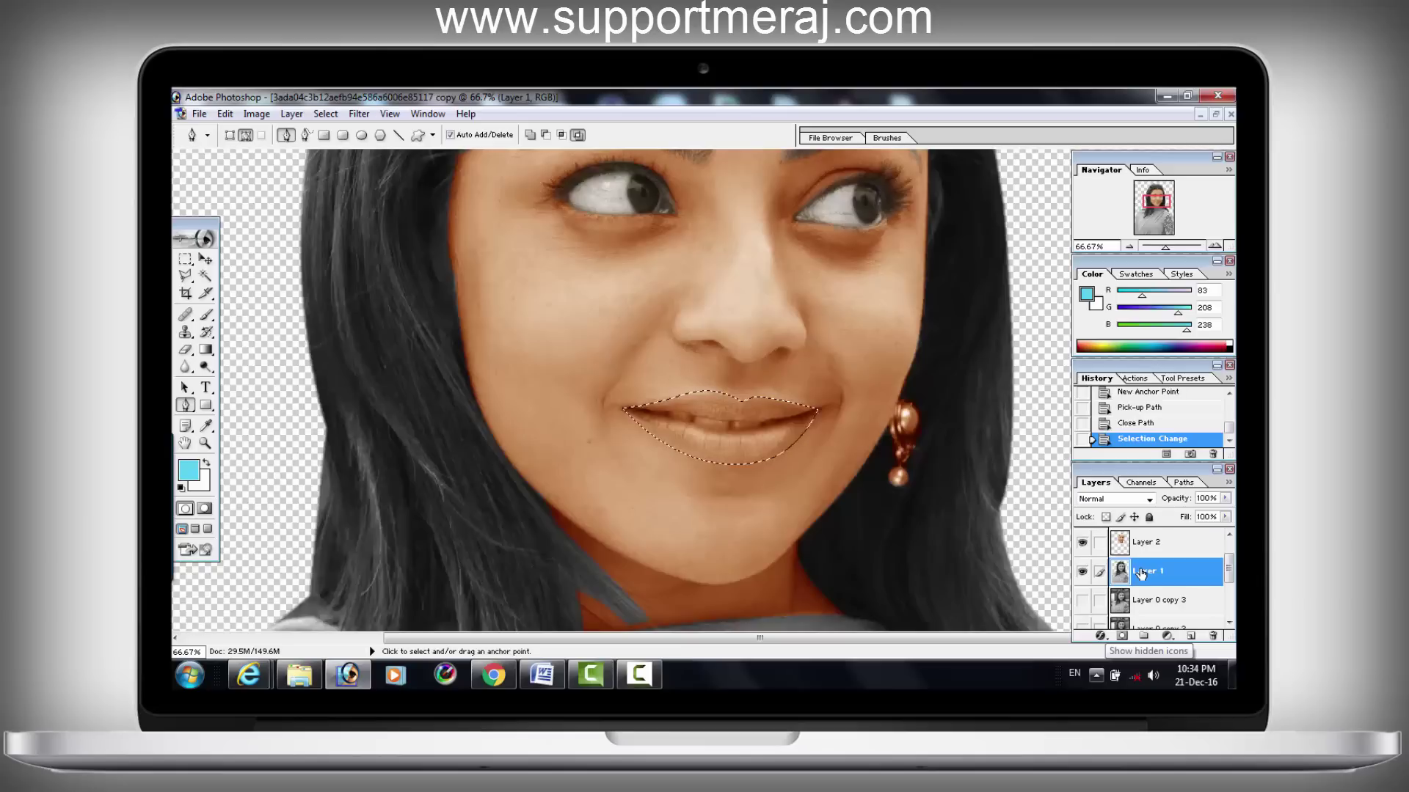
left_click_drag(1161, 581, 1156, 529)
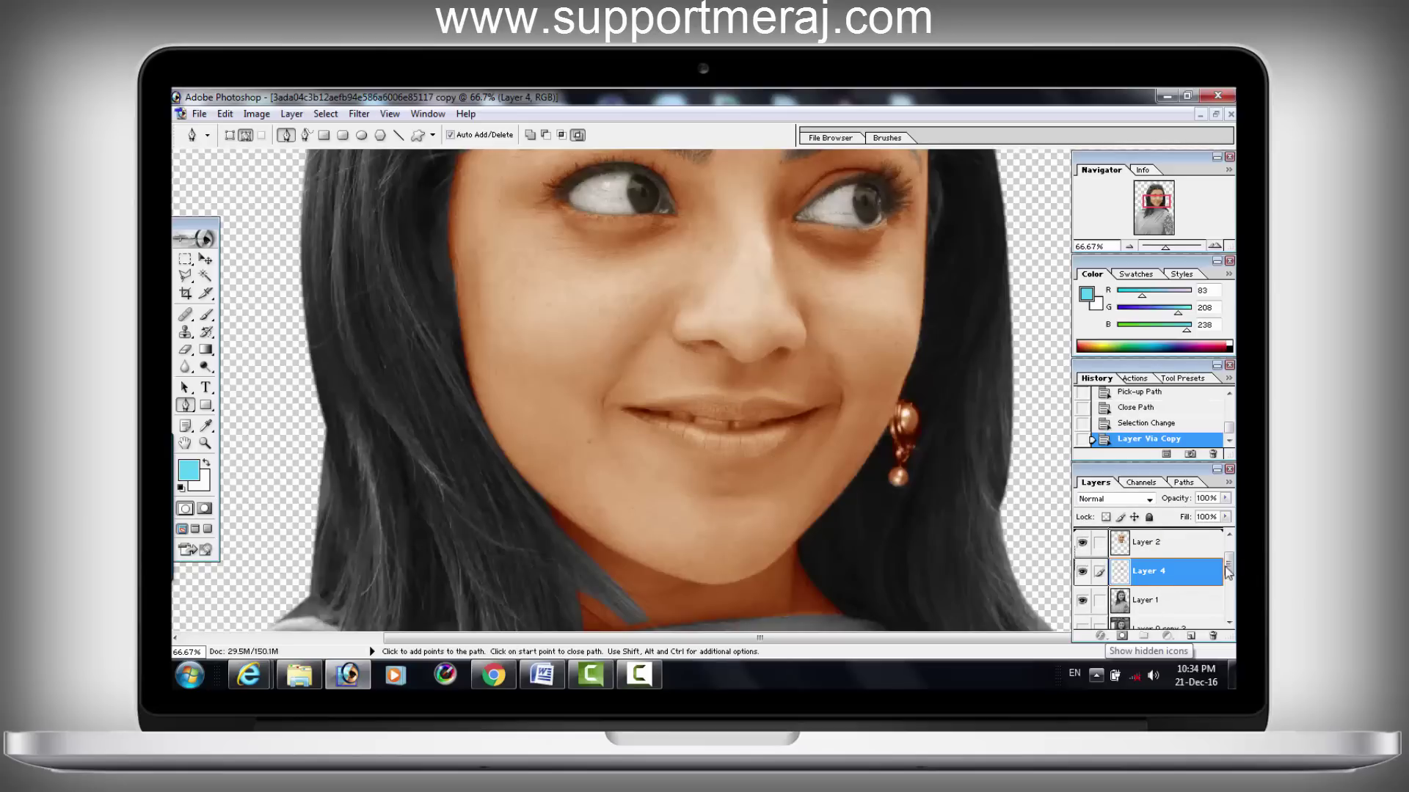
left_click_drag(1226, 572, 1194, 535)
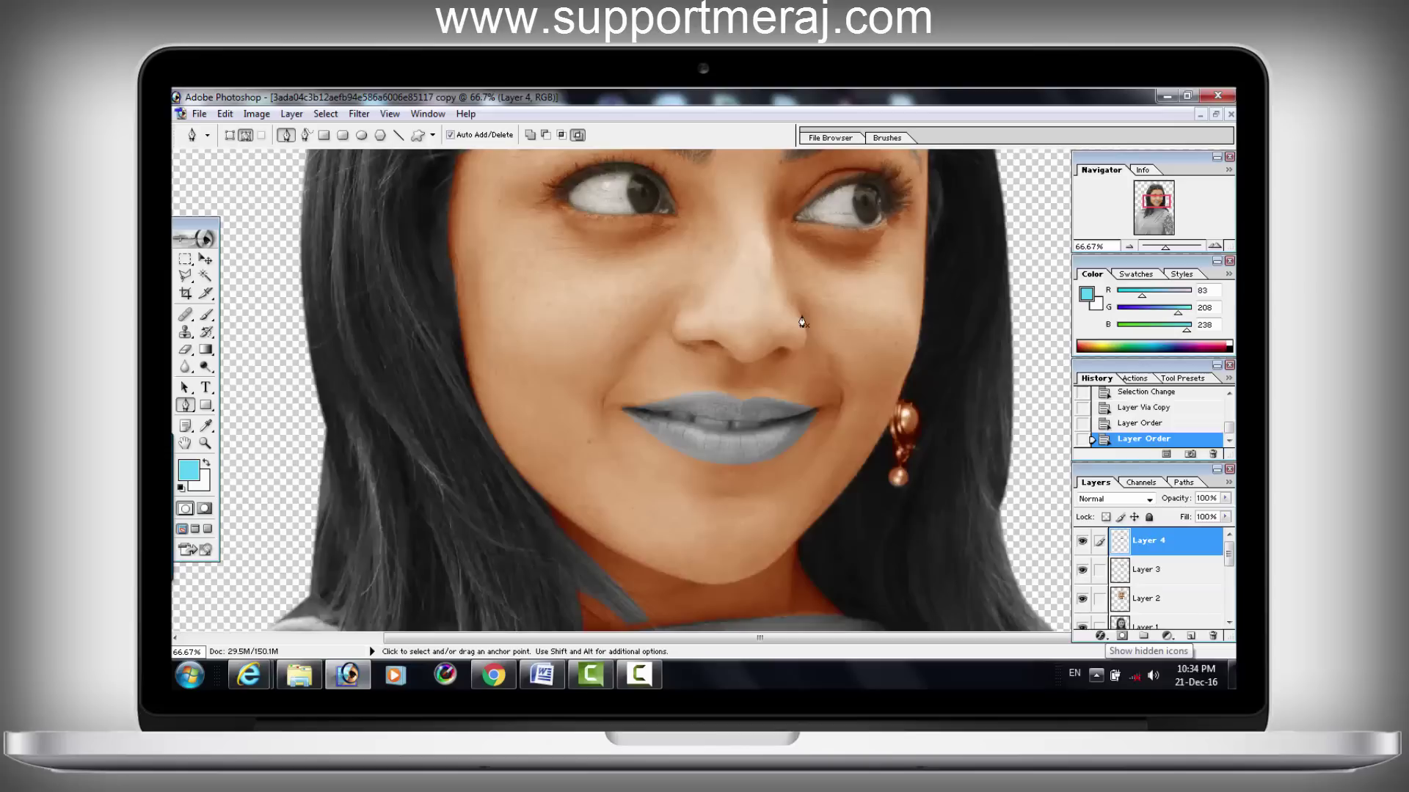
Step: Tint the lips magenta with Color Balance, Magenta about -78 and Cyan–Red toward Red
key("ctrl+b")
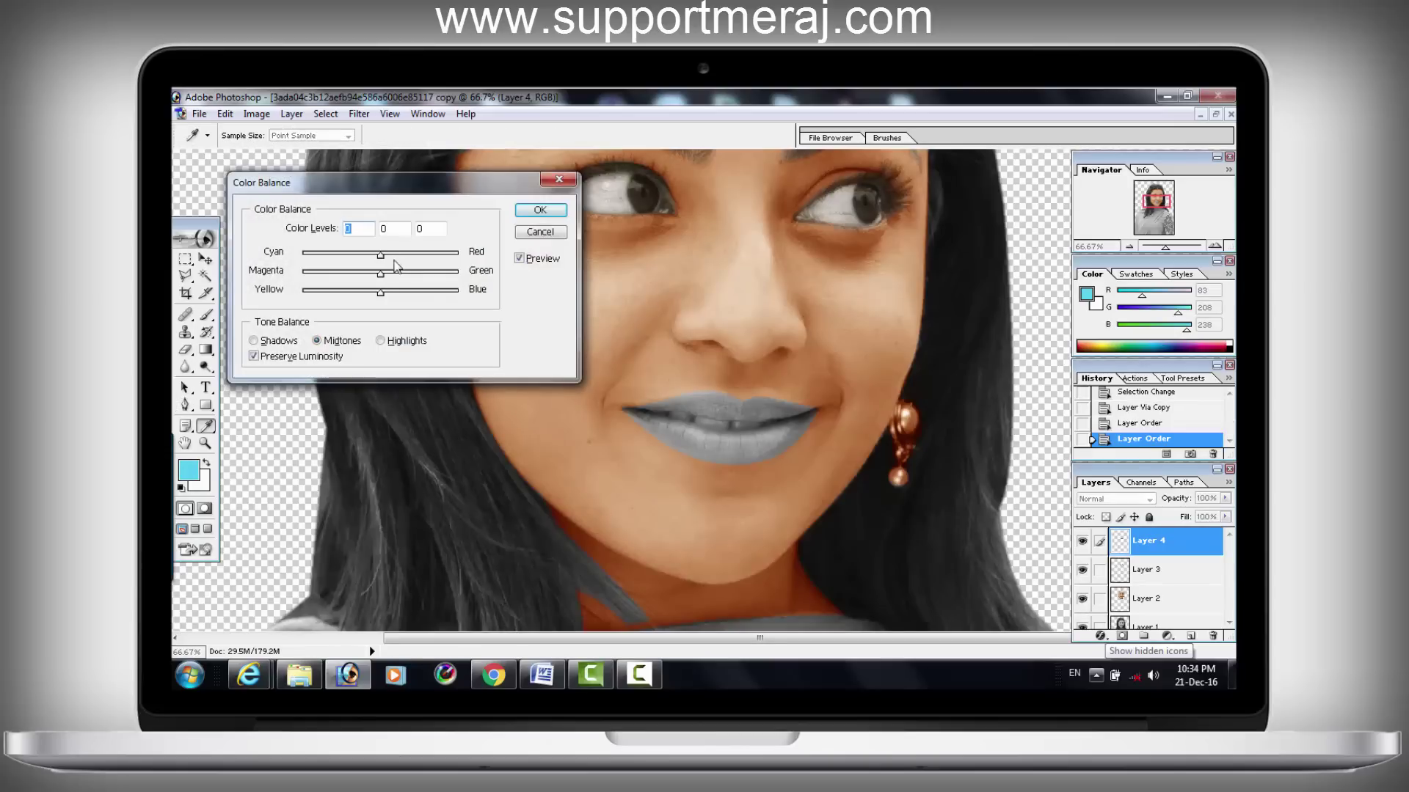
mouse_move(380, 275)
left_mouse_down()
mouse_move(320, 276)
mouse_move(461, 256)
left_mouse_up()
key("Return")
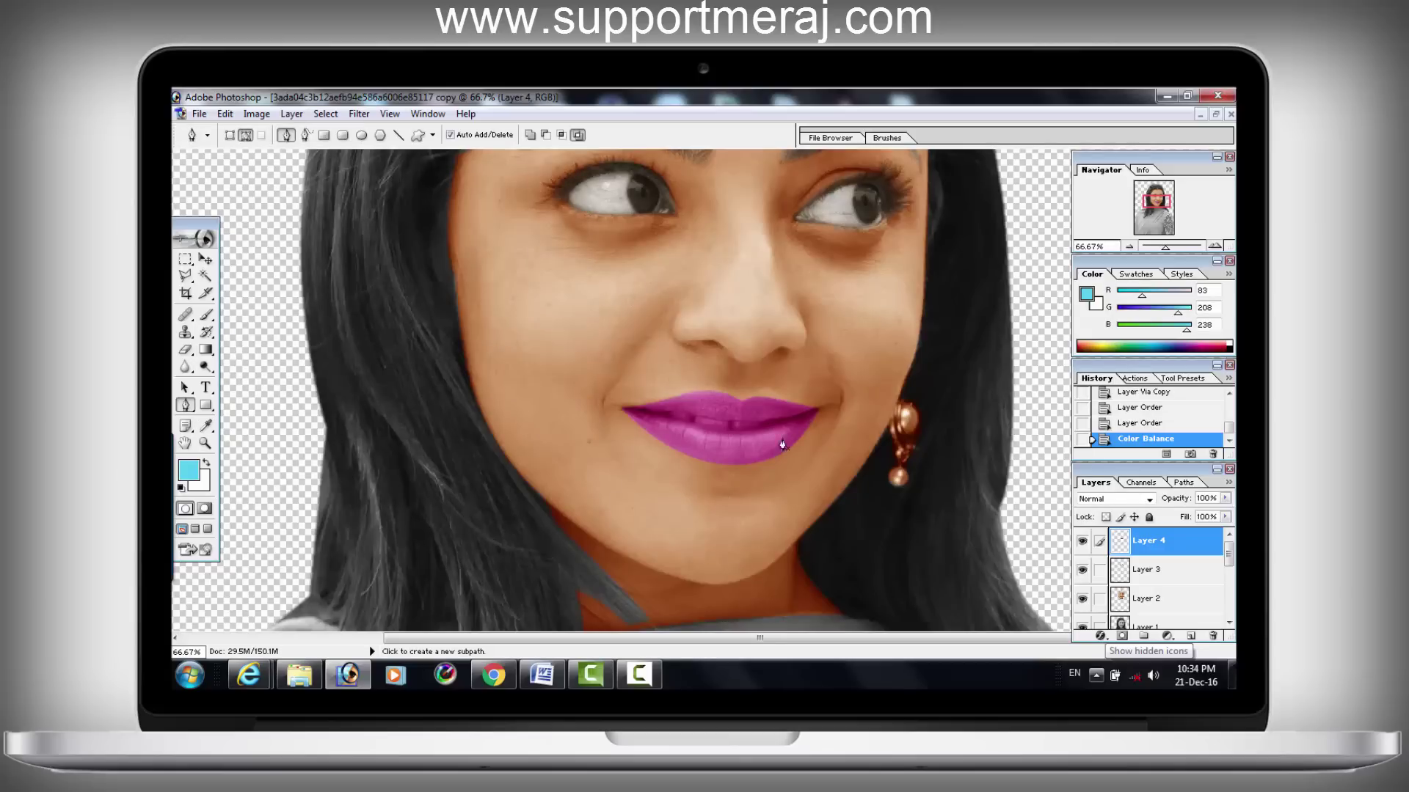
key("ctrl+b")
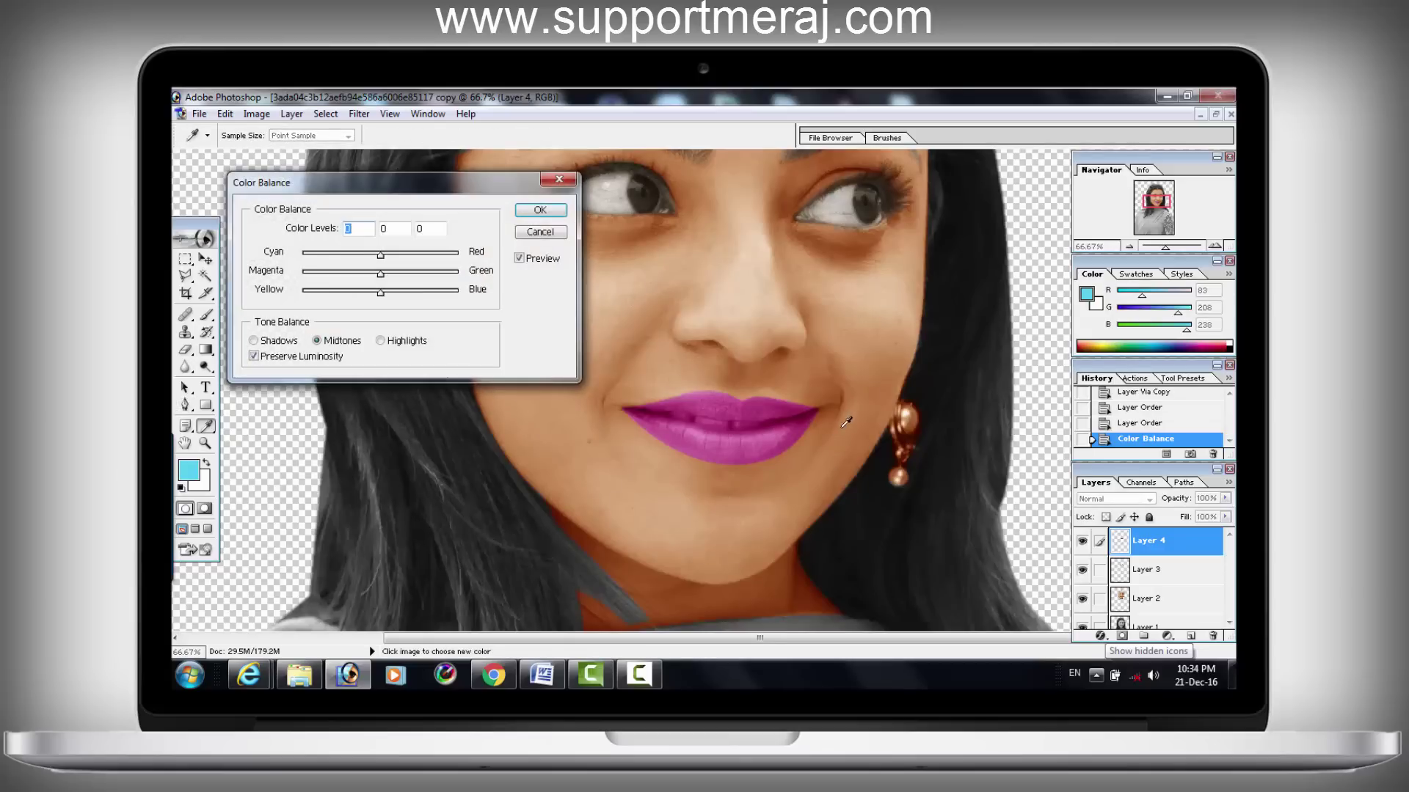
left_click(552, 234)
key("p")
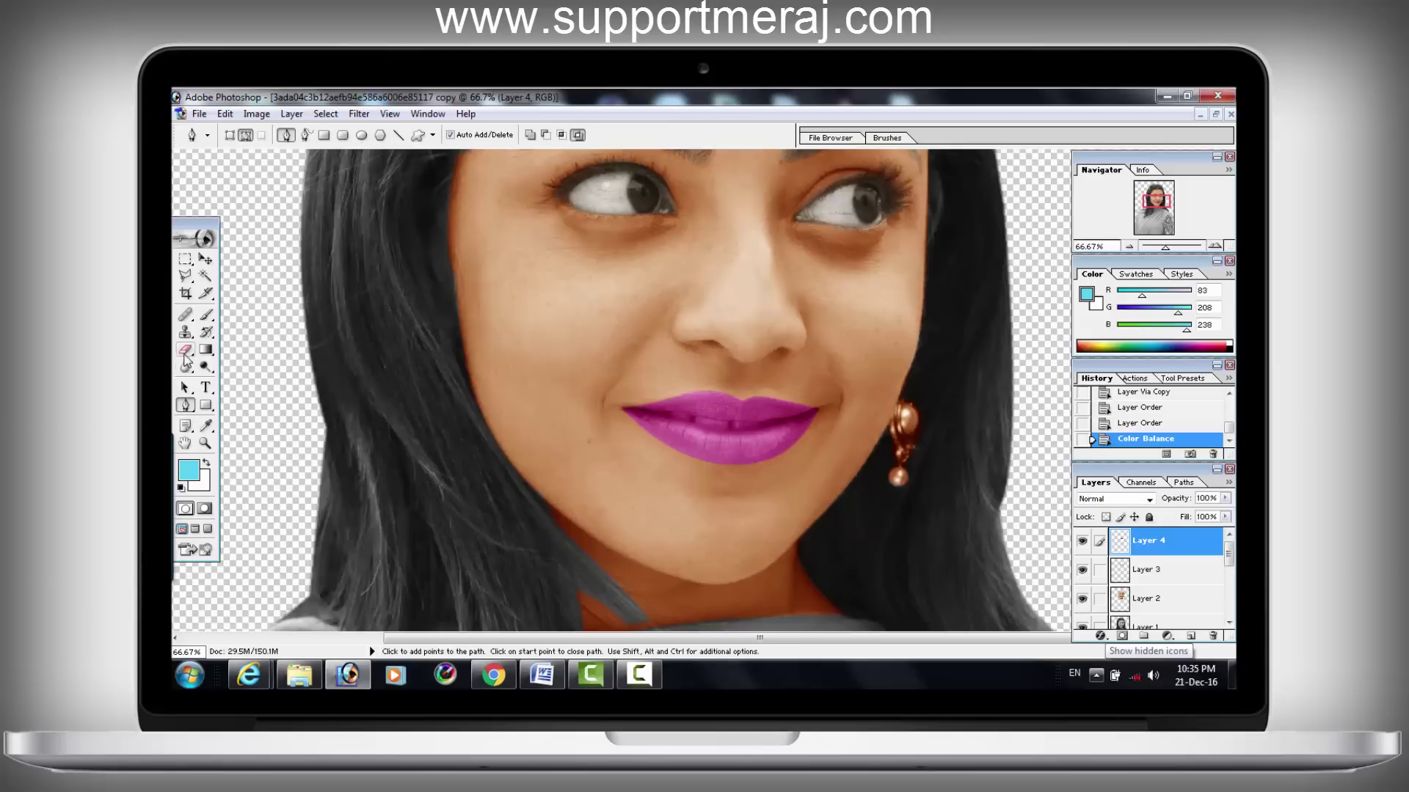
left_click(184, 350)
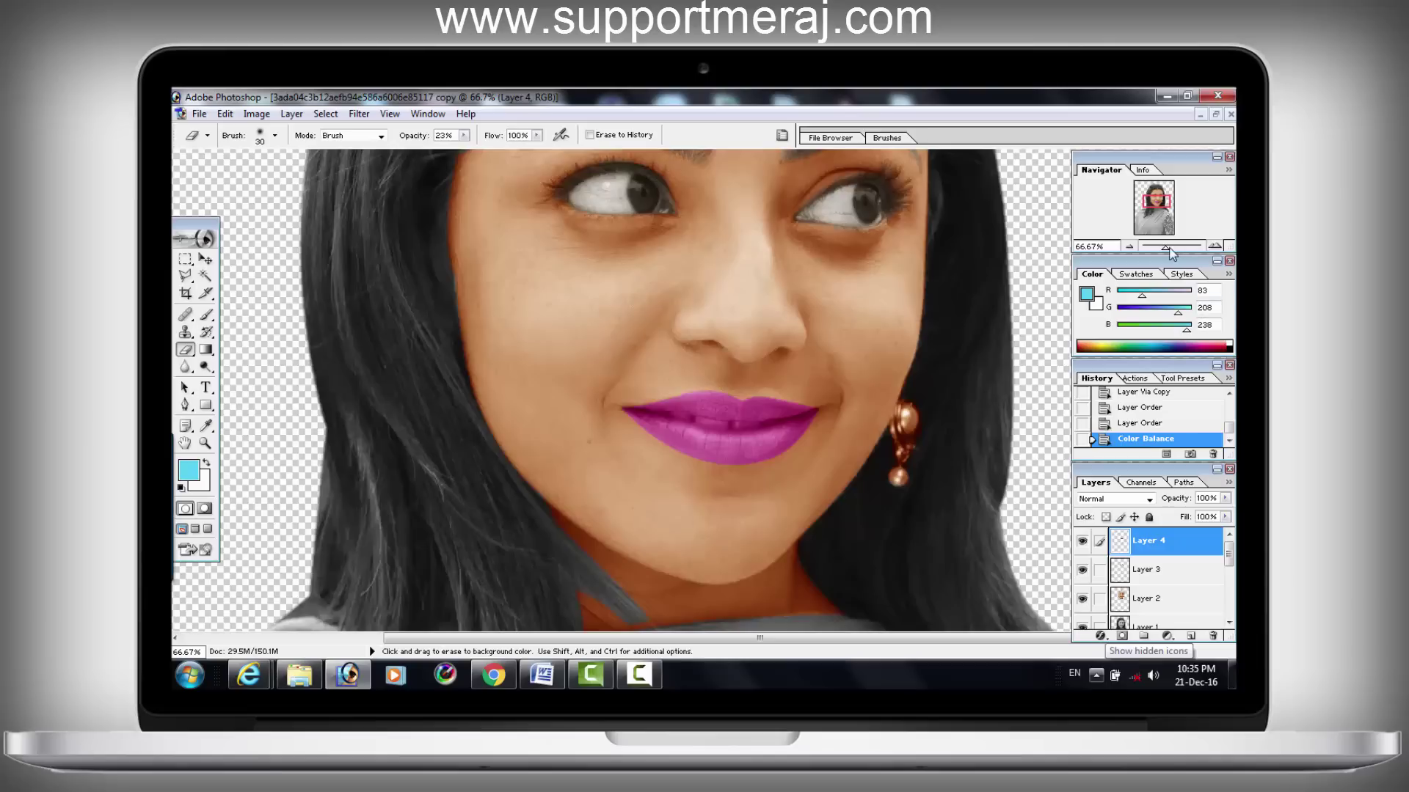
Step: Zoom in on the lips and select the mouth gap with a feathered Polygonal Lasso
mouse_move(1167, 248)
left_mouse_down()
mouse_move(1183, 248)
mouse_move(1157, 206)
left_mouse_up()
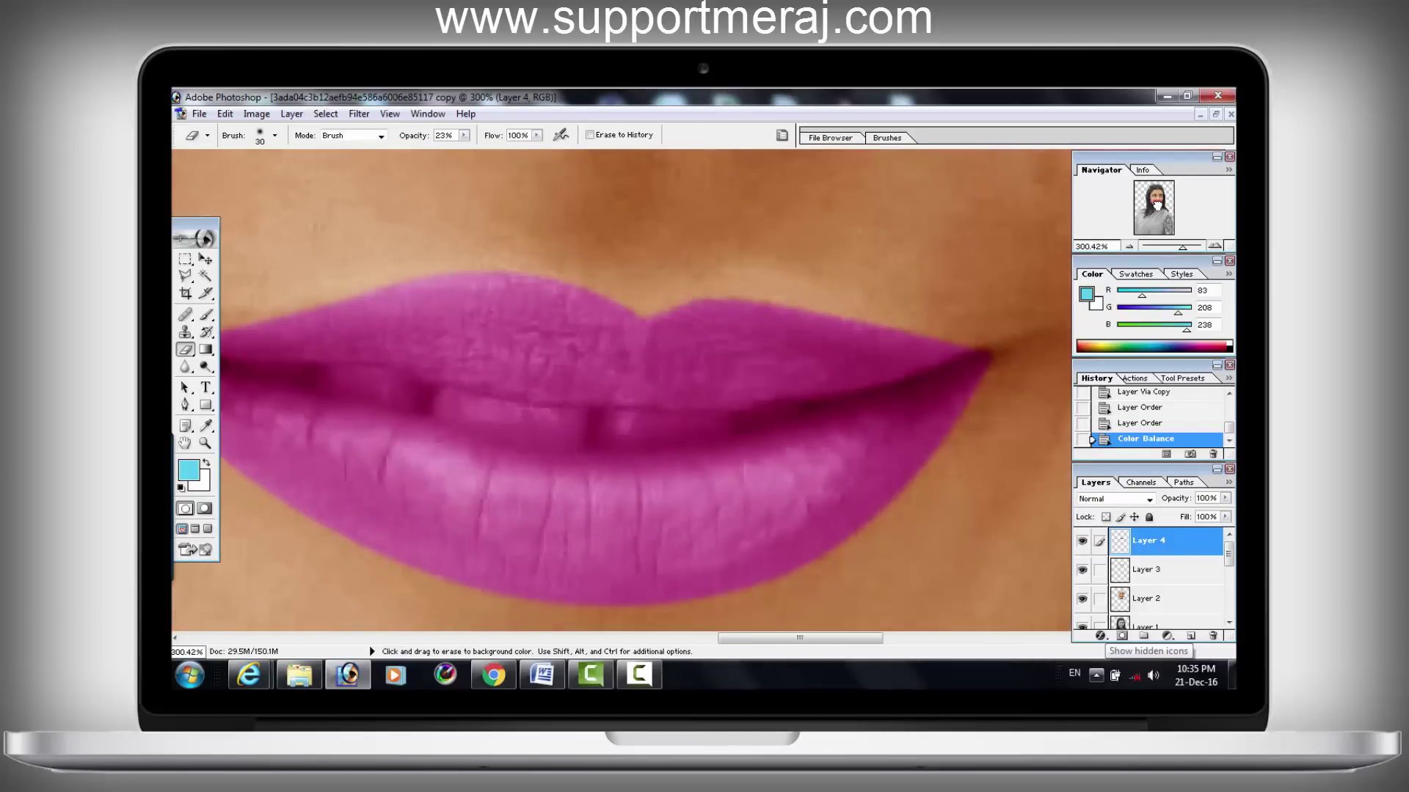
right_click(466, 412)
key("l")
left_click(809, 398)
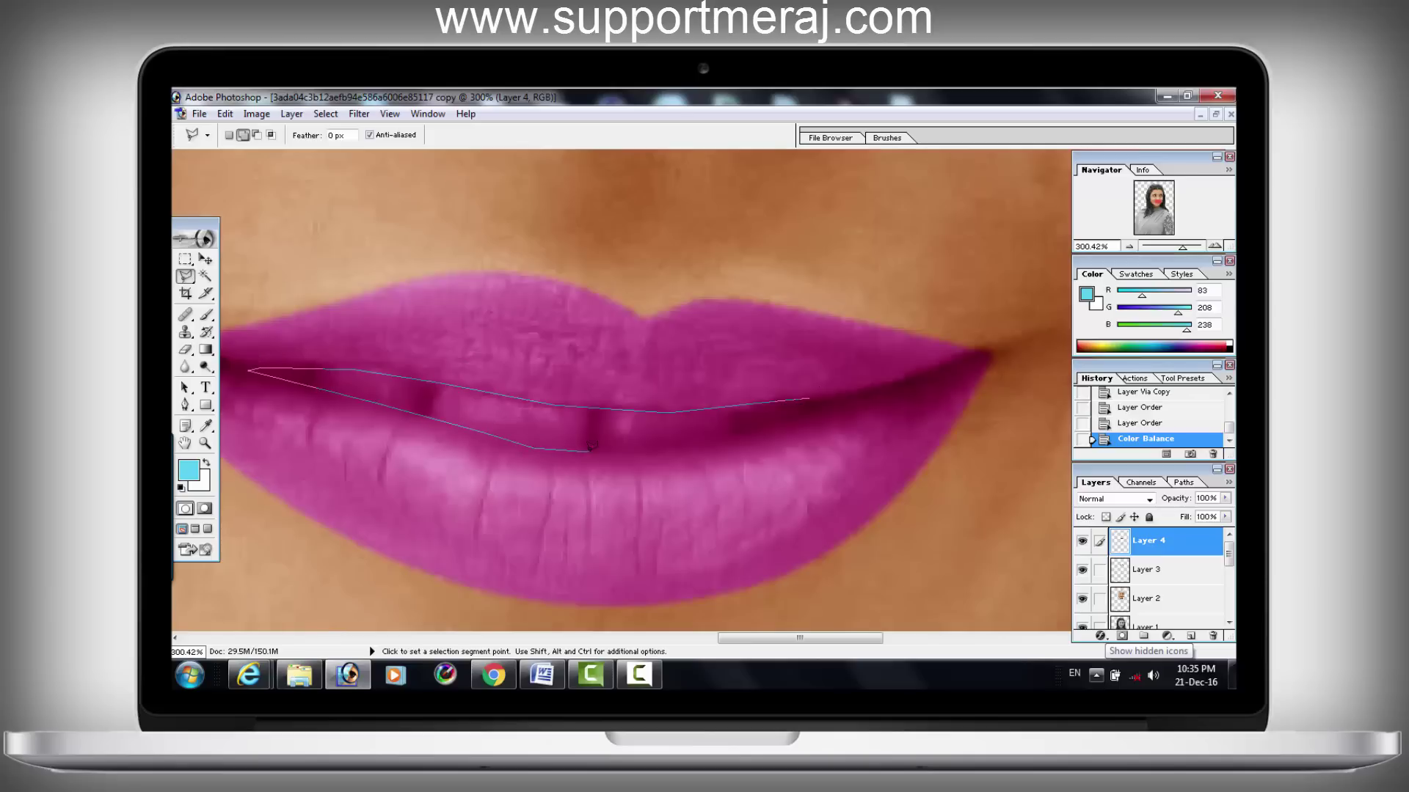
double_click(792, 400)
key("ctrl+alt+d")
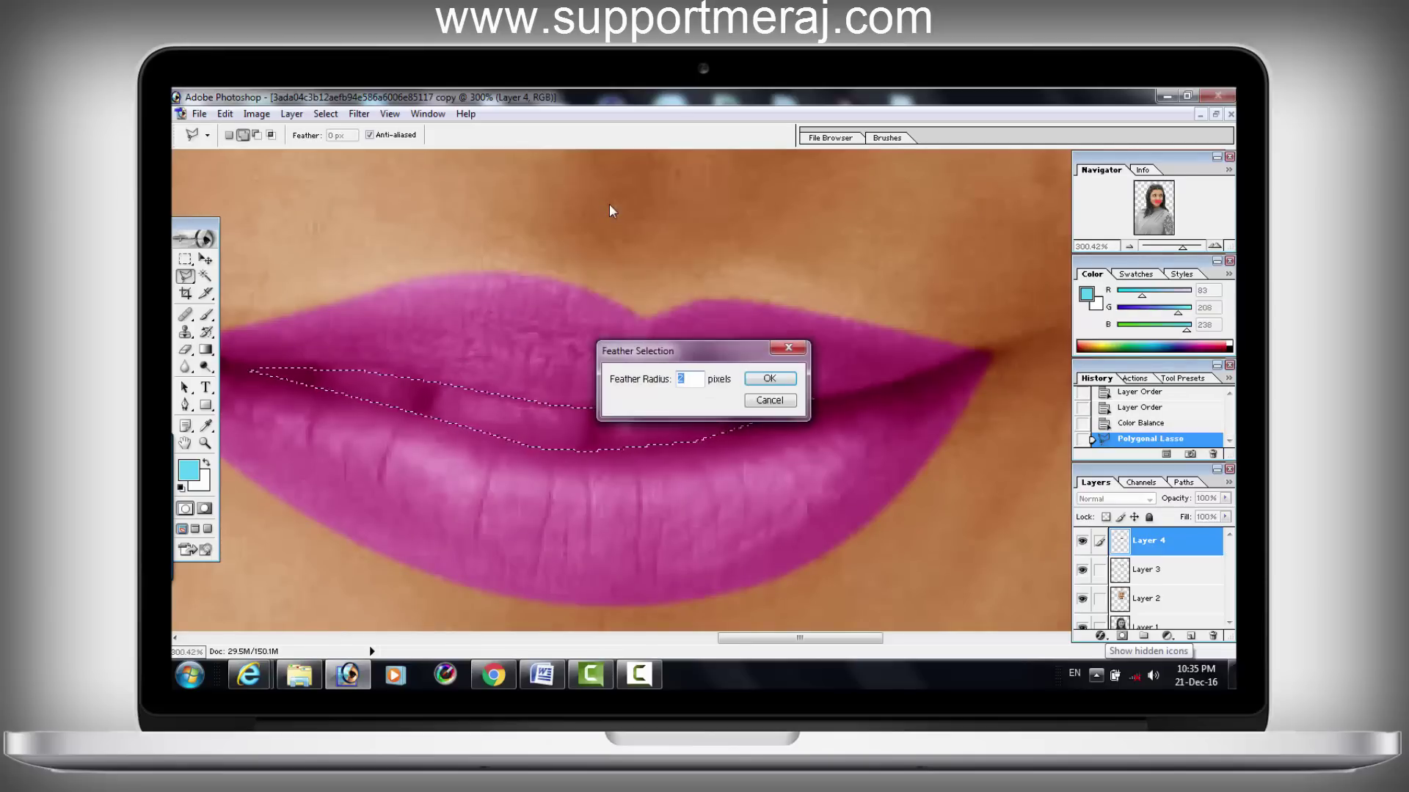
key("Return")
Step: Delete the mouth-gap area from Layers 4, 3 and 2 so the grey teeth show
key("Delete")
left_click(1146, 570)
key("Delete")
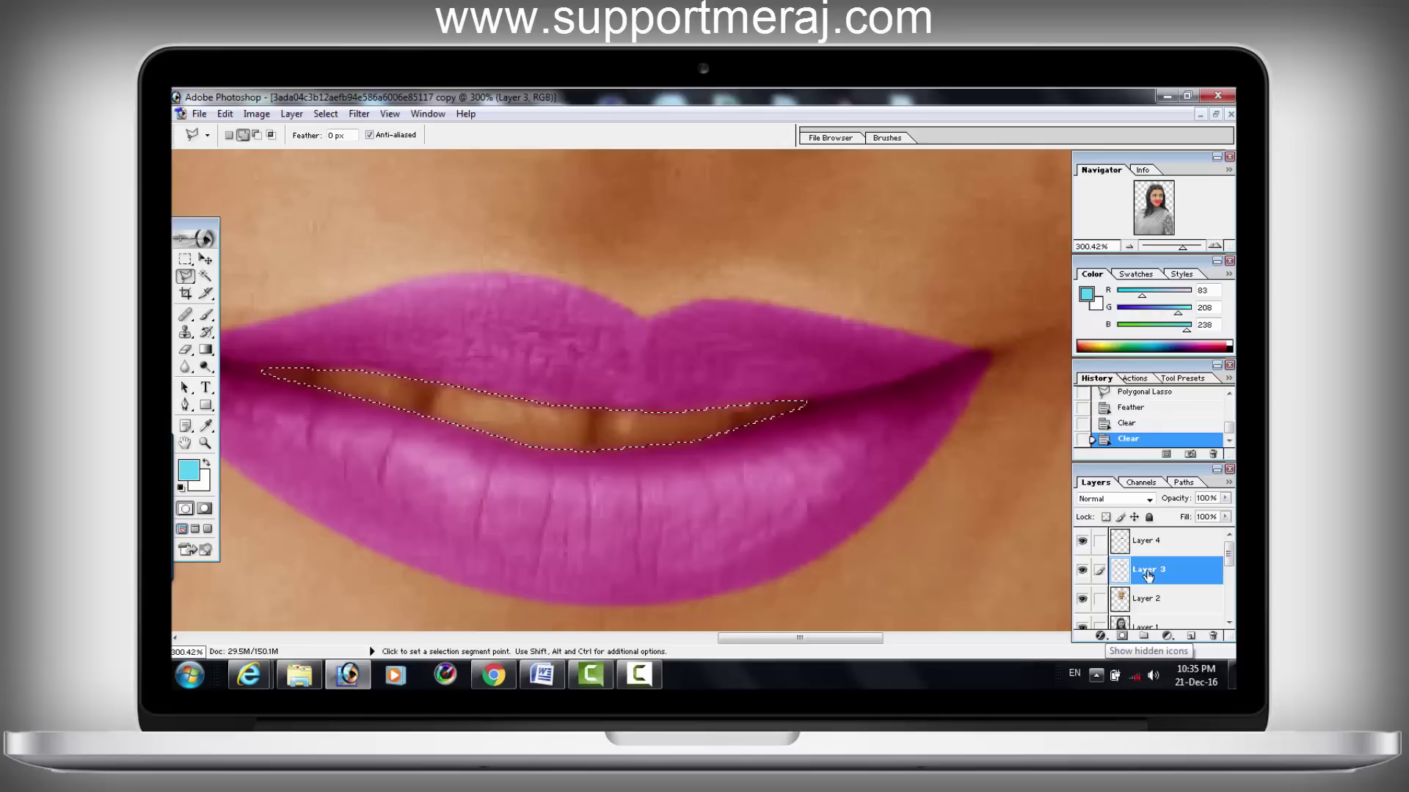
left_click(1146, 598)
key("Delete")
right_click(984, 151)
key("Escape")
Step: Try a Color Balance on the grey Layer 1 teeth, then discard it
left_click(1144, 625)
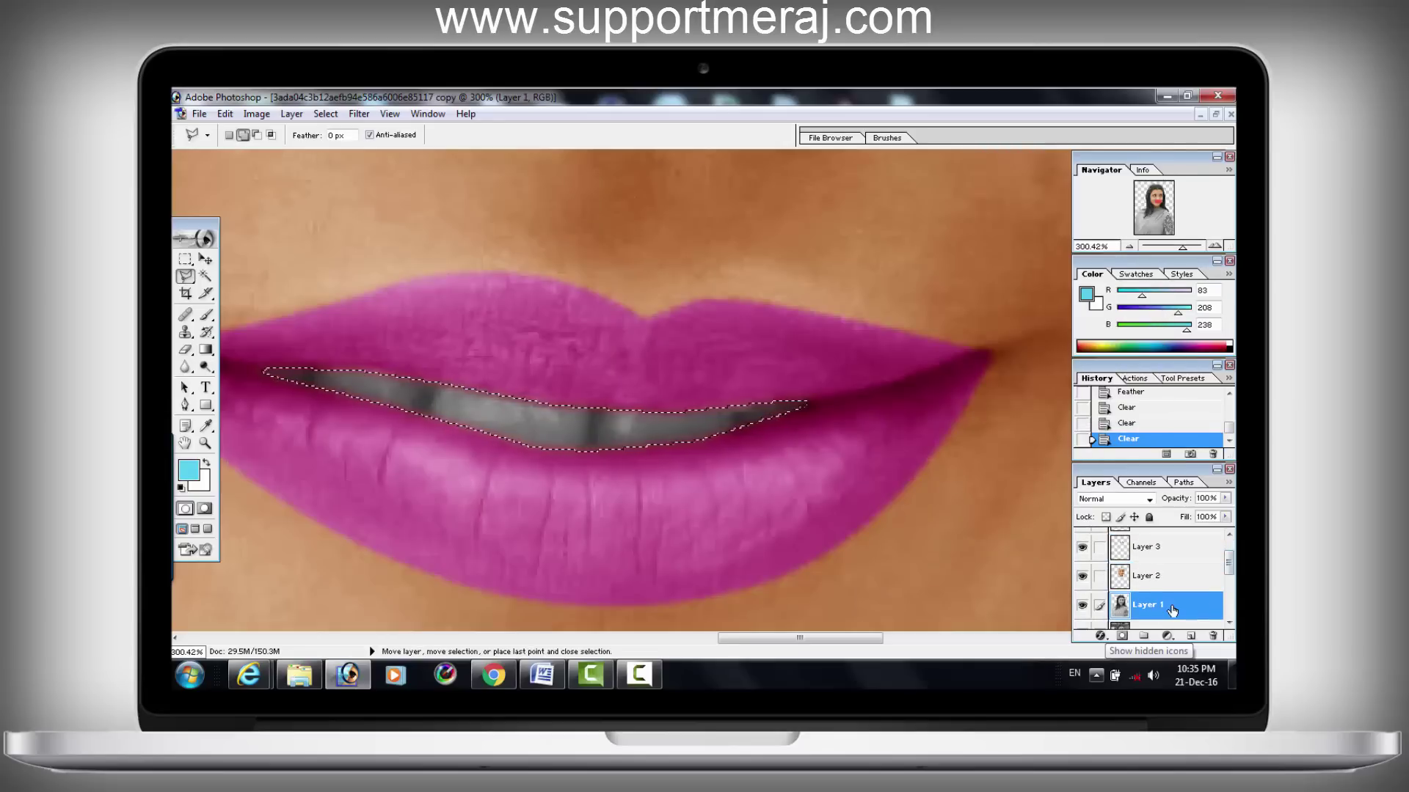
key("ctrl+b")
left_click_drag(380, 253, 359, 253)
left_click(539, 230)
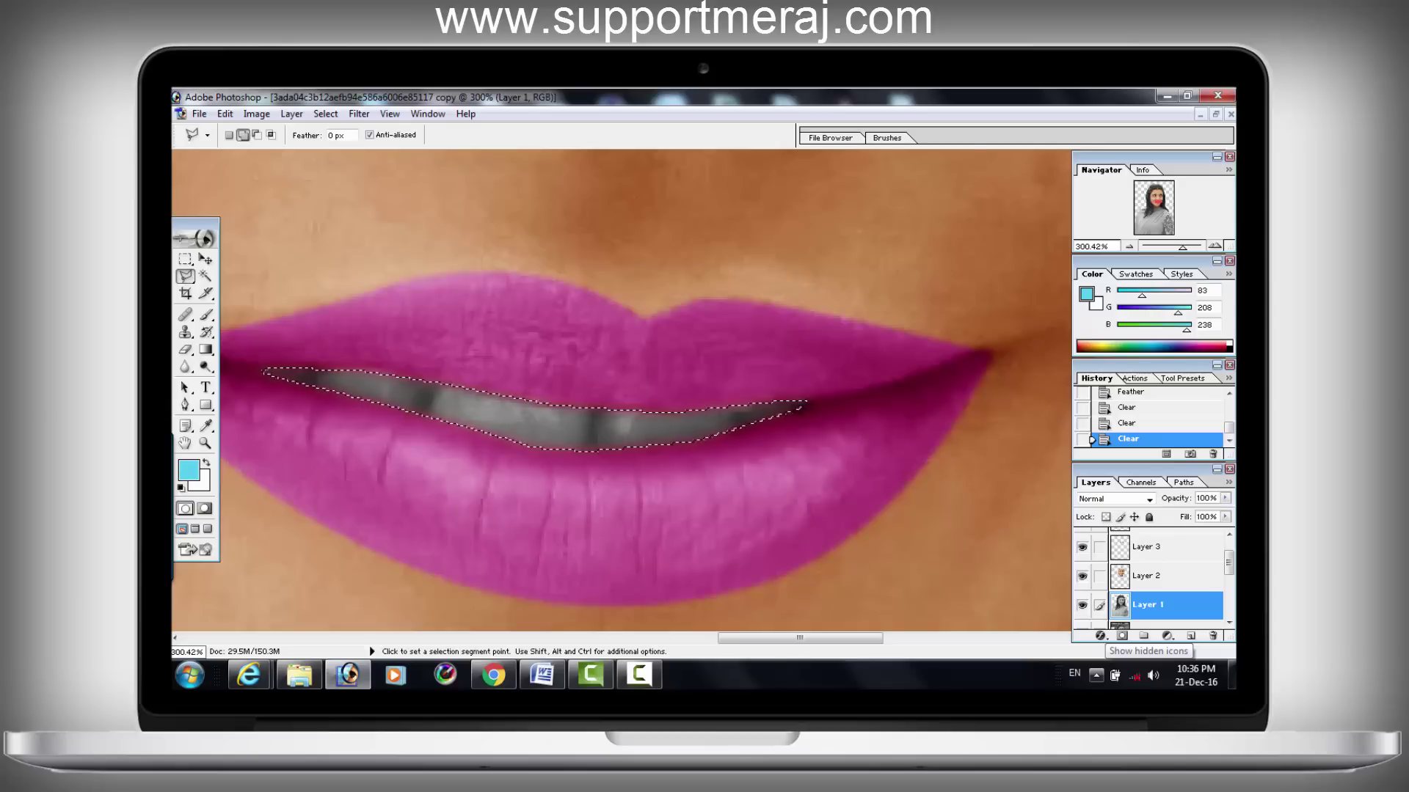
right_click(795, 411)
Step: Warm the teeth with Color Balance, less cyan and more yellow, then deselect
key("Escape")
key("ctrl+b")
left_click_drag(380, 253, 411, 253)
left_click_drag(380, 290, 339, 290)
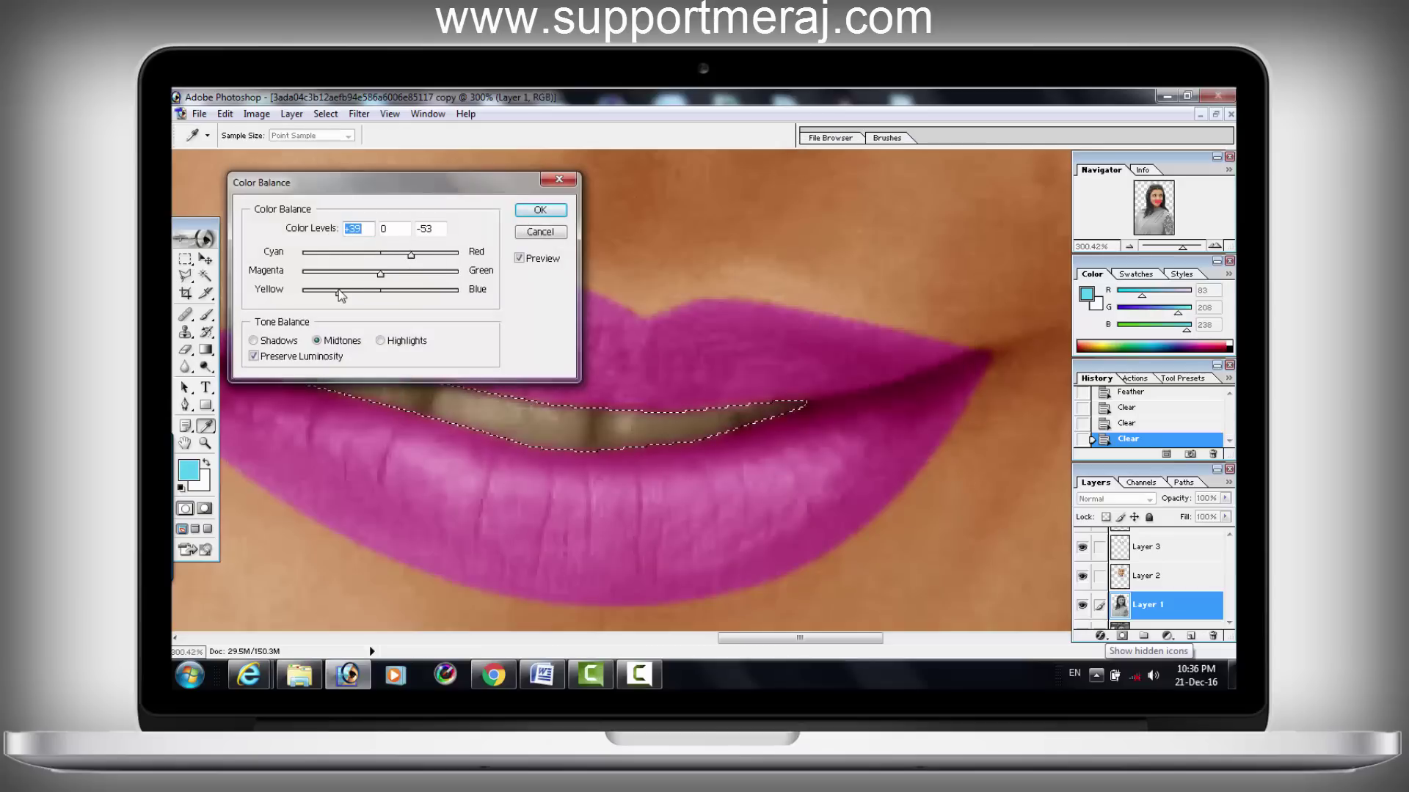
key("Return")
right_click(780, 277)
left_click(791, 289)
Step: Zoom out and back in to review the recoloured face, then resume the sleeve pen path
key("z")
left_click(802, 298, "alt")
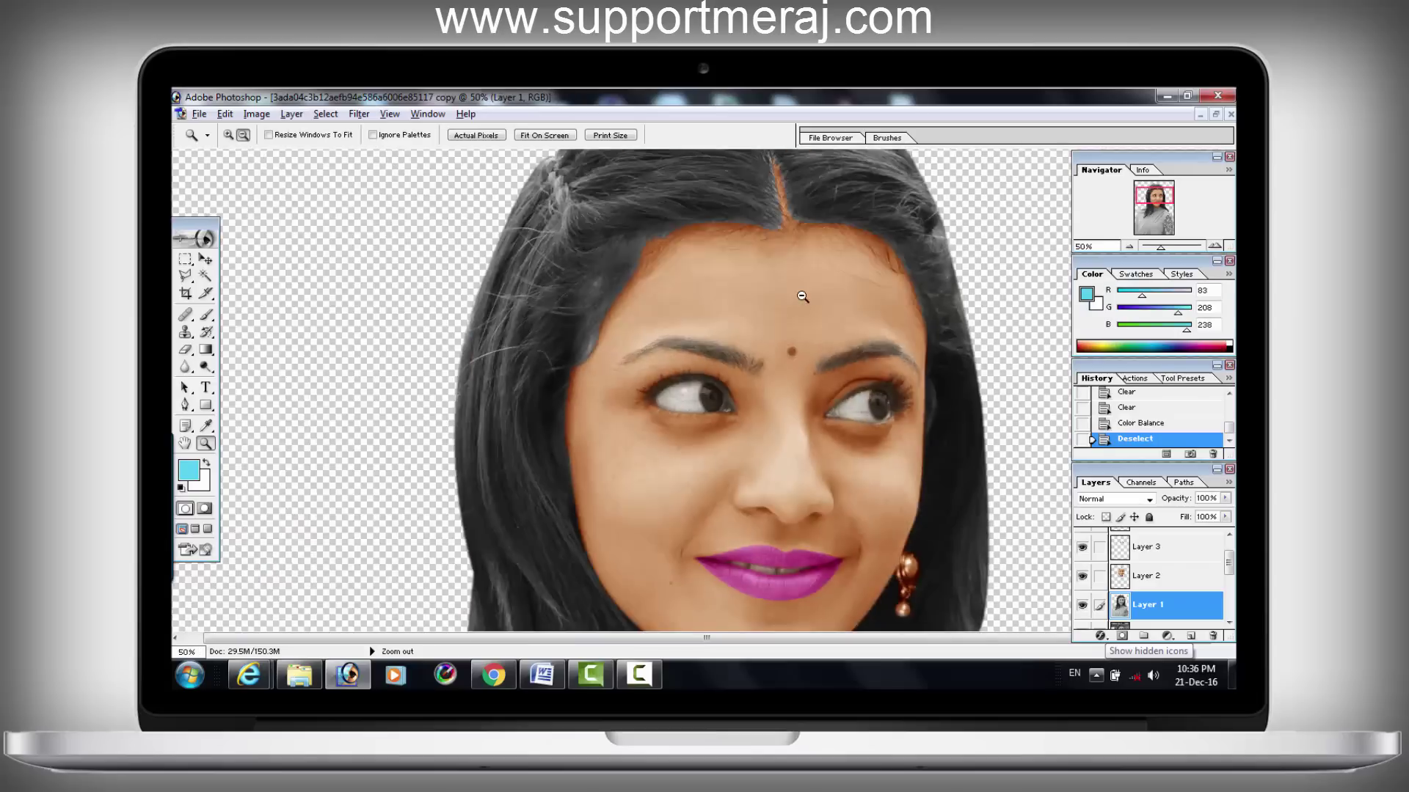
left_click(802, 296, "alt")
left_click(747, 243)
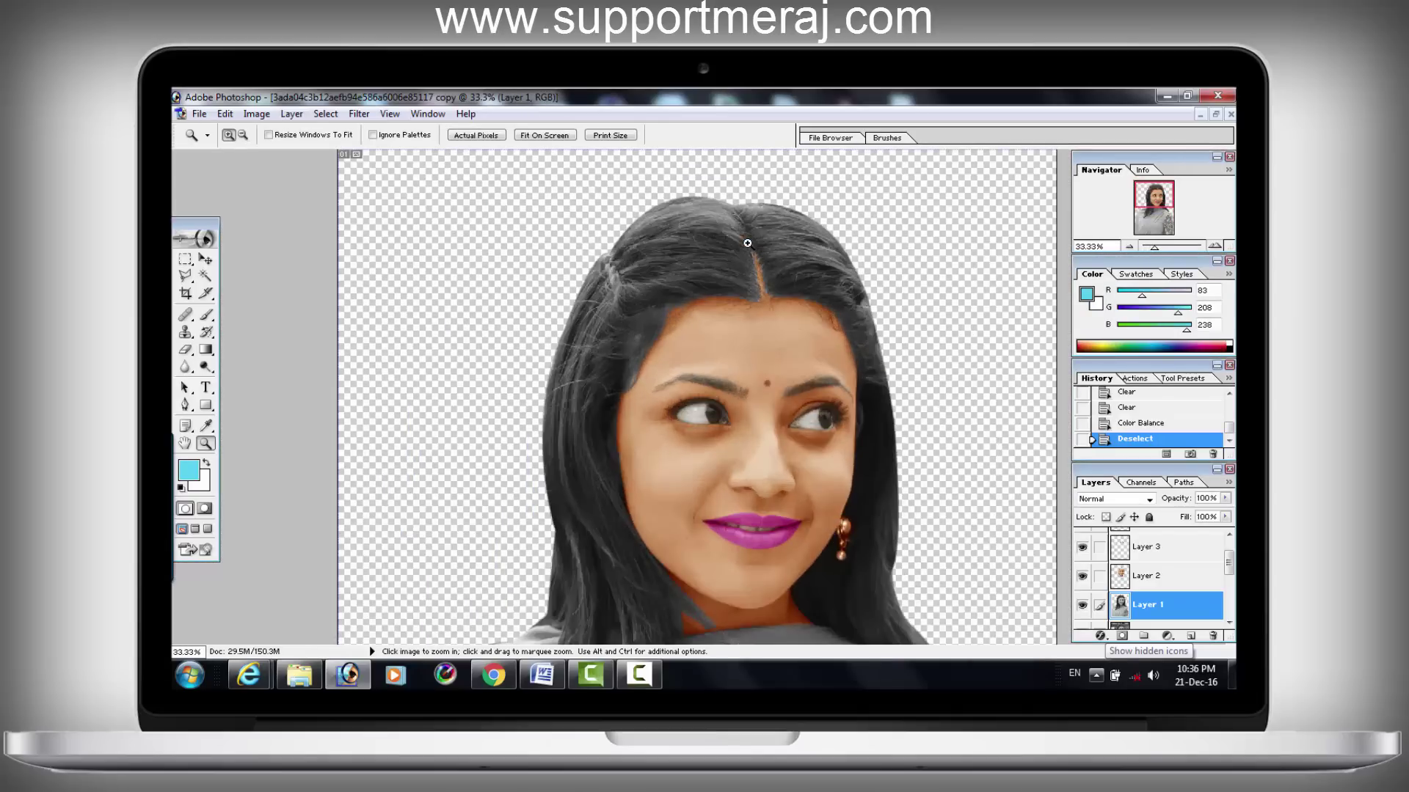
left_click(747, 243, "alt")
left_click(811, 266)
right_click(811, 266)
left_click(843, 336)
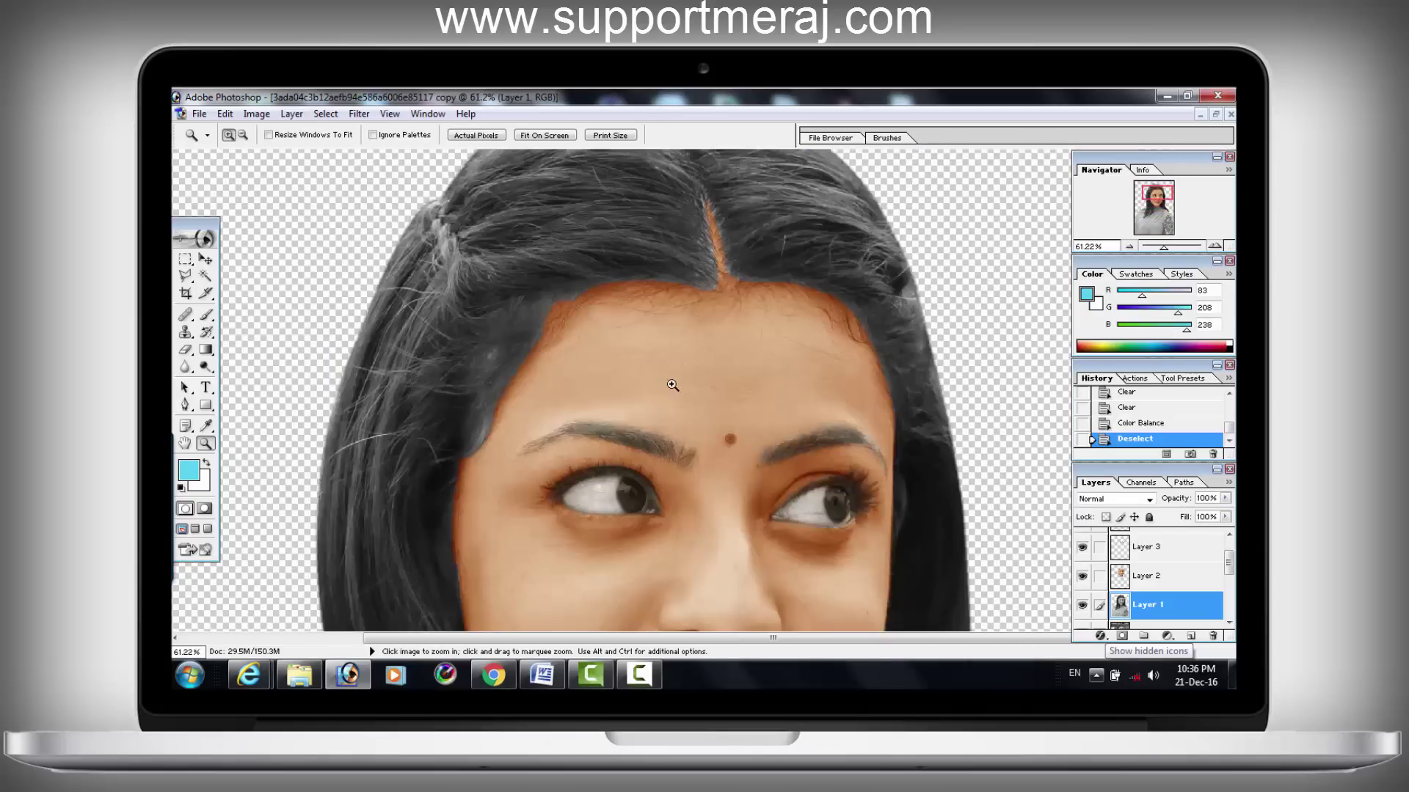
key("ctrl+0")
left_click(727, 371)
left_click(727, 371)
left_click(863, 282)
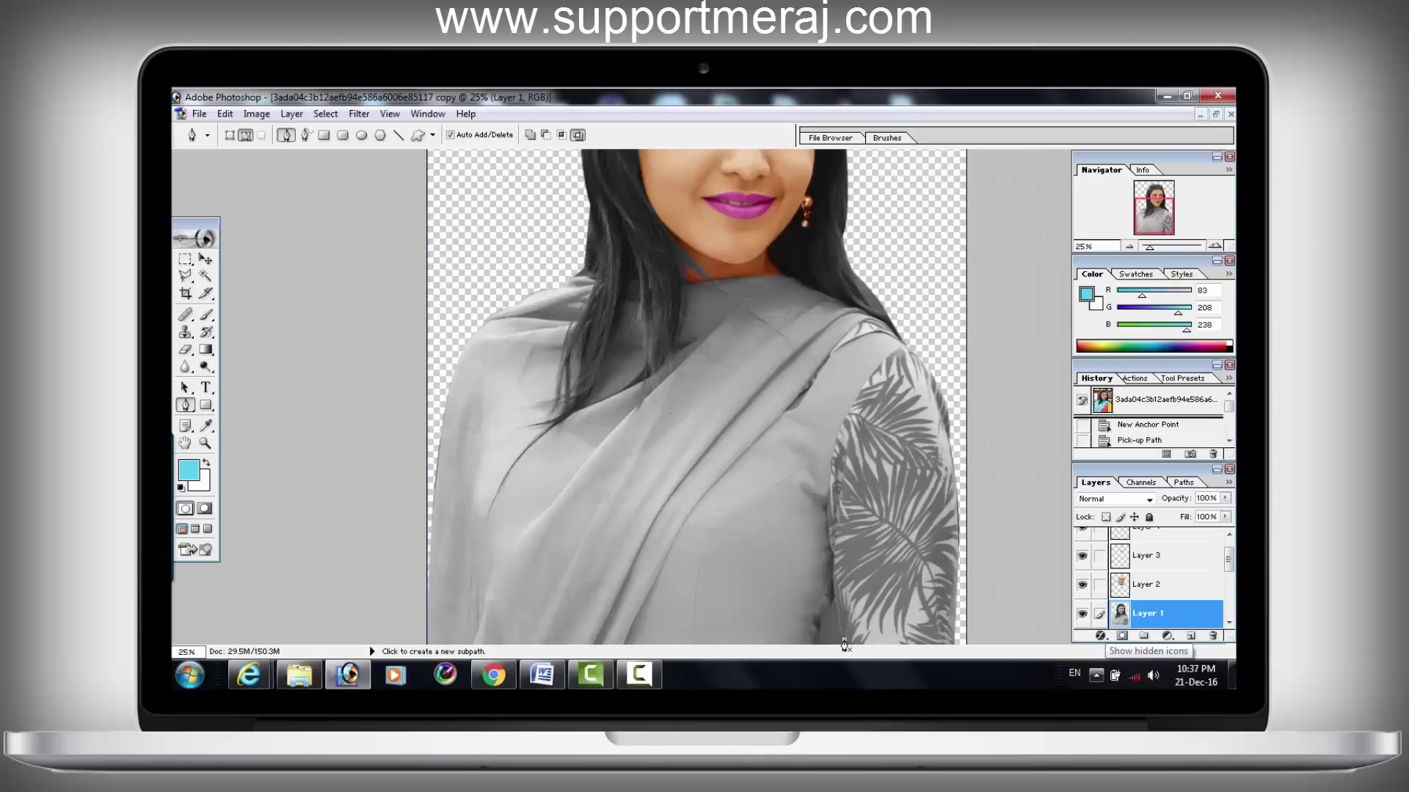
left_click(844, 640)
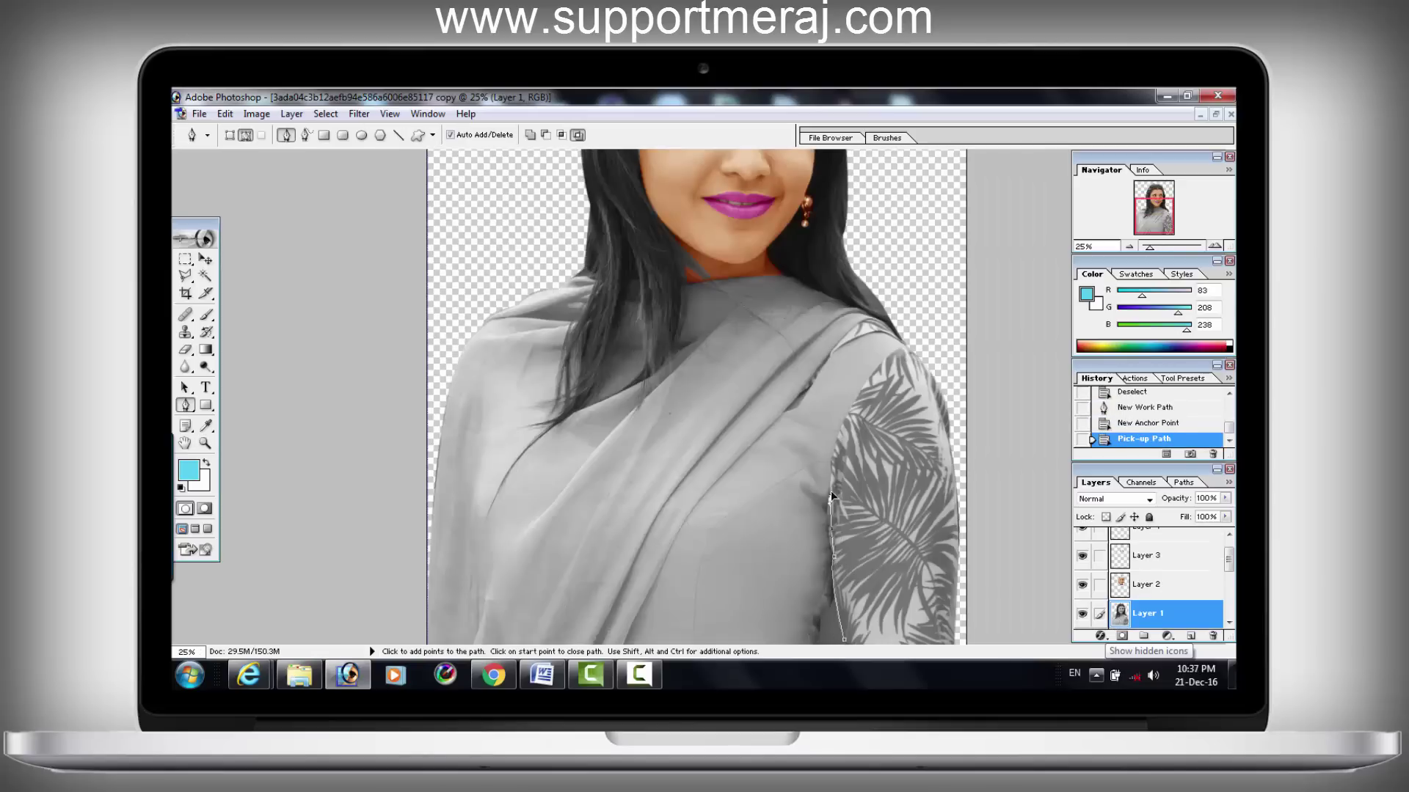
Step: Finish the Pen outline around the patterned sleeve and convert it to a selection
left_click_drag(873, 374, 926, 291)
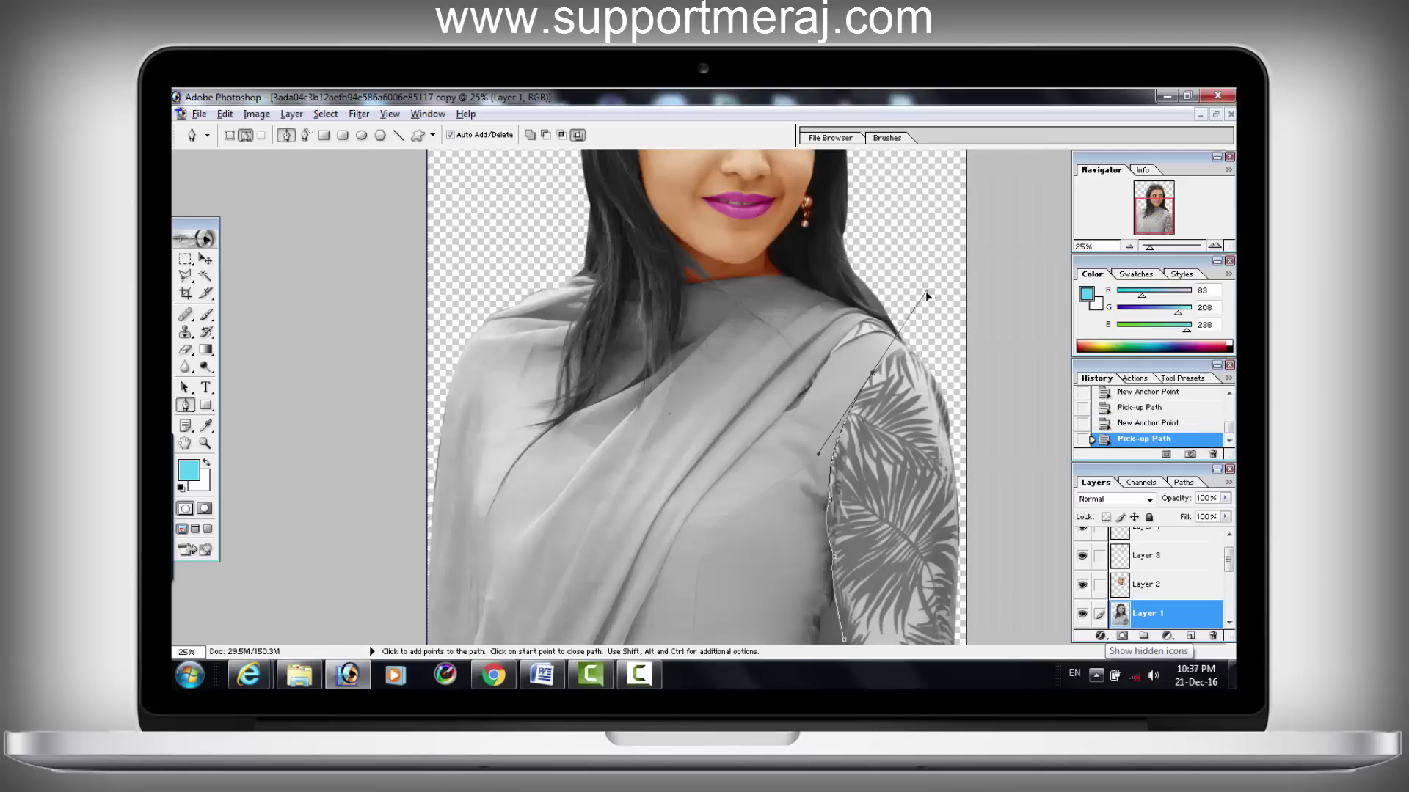
left_click(873, 375)
left_click_drag(966, 544, 996, 492)
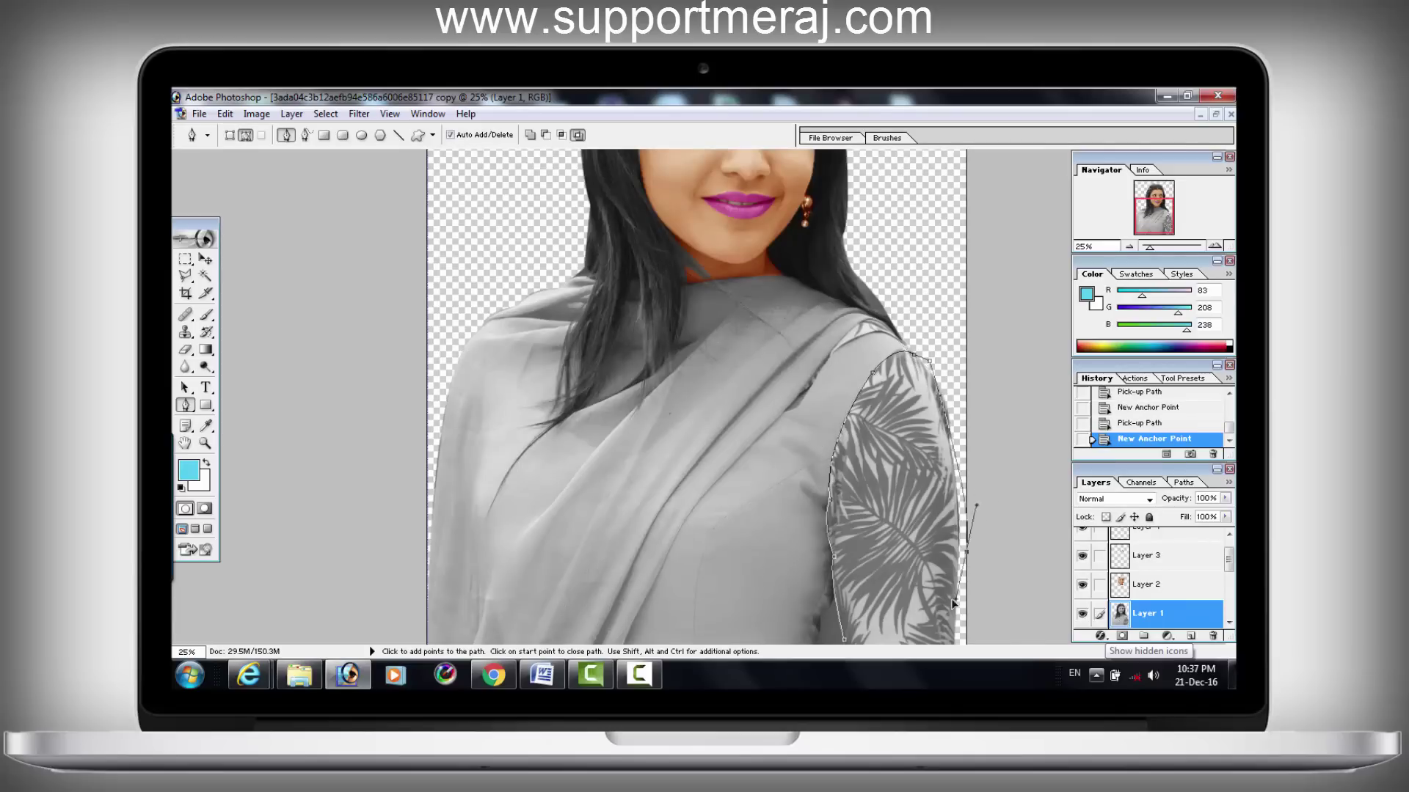
left_click(843, 633)
left_click(903, 508)
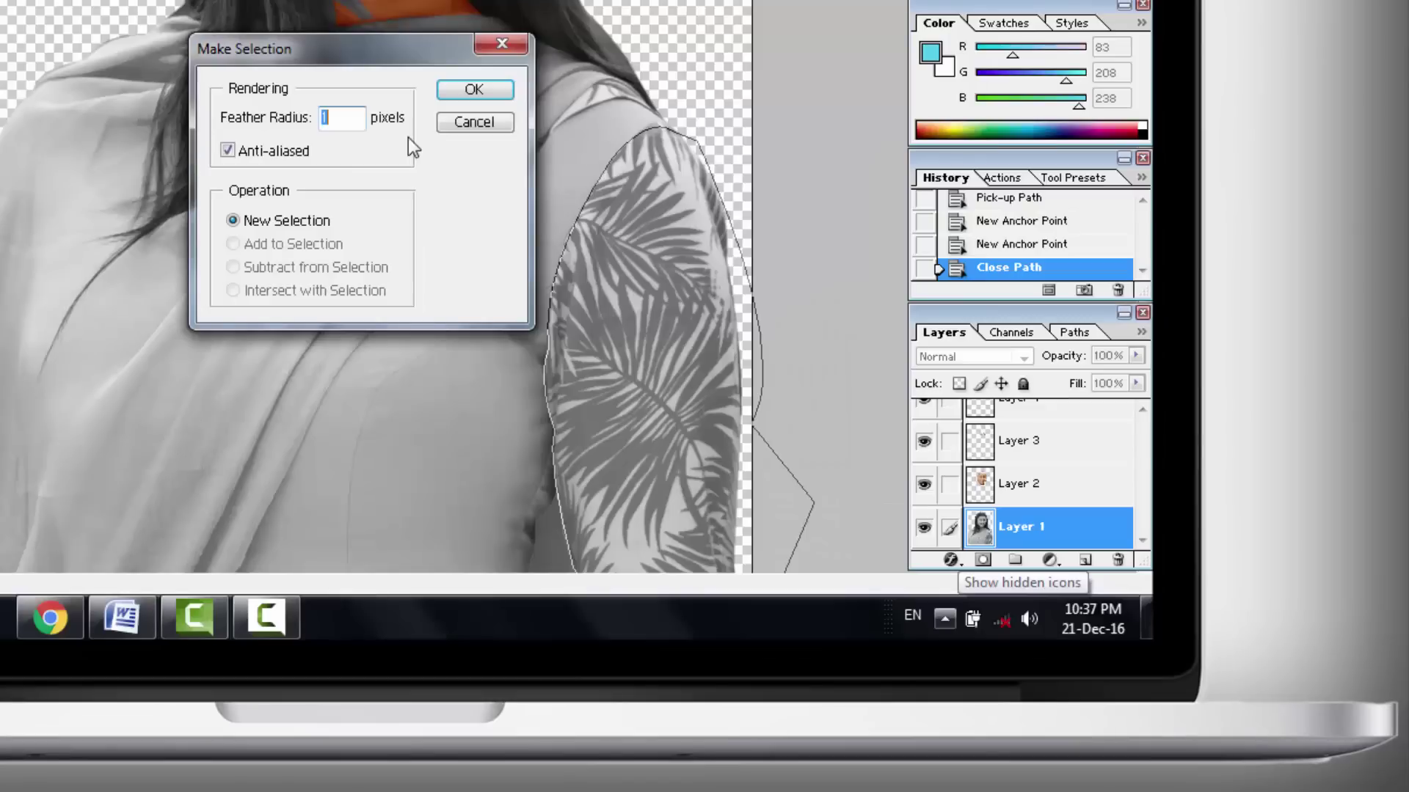
left_click(477, 88)
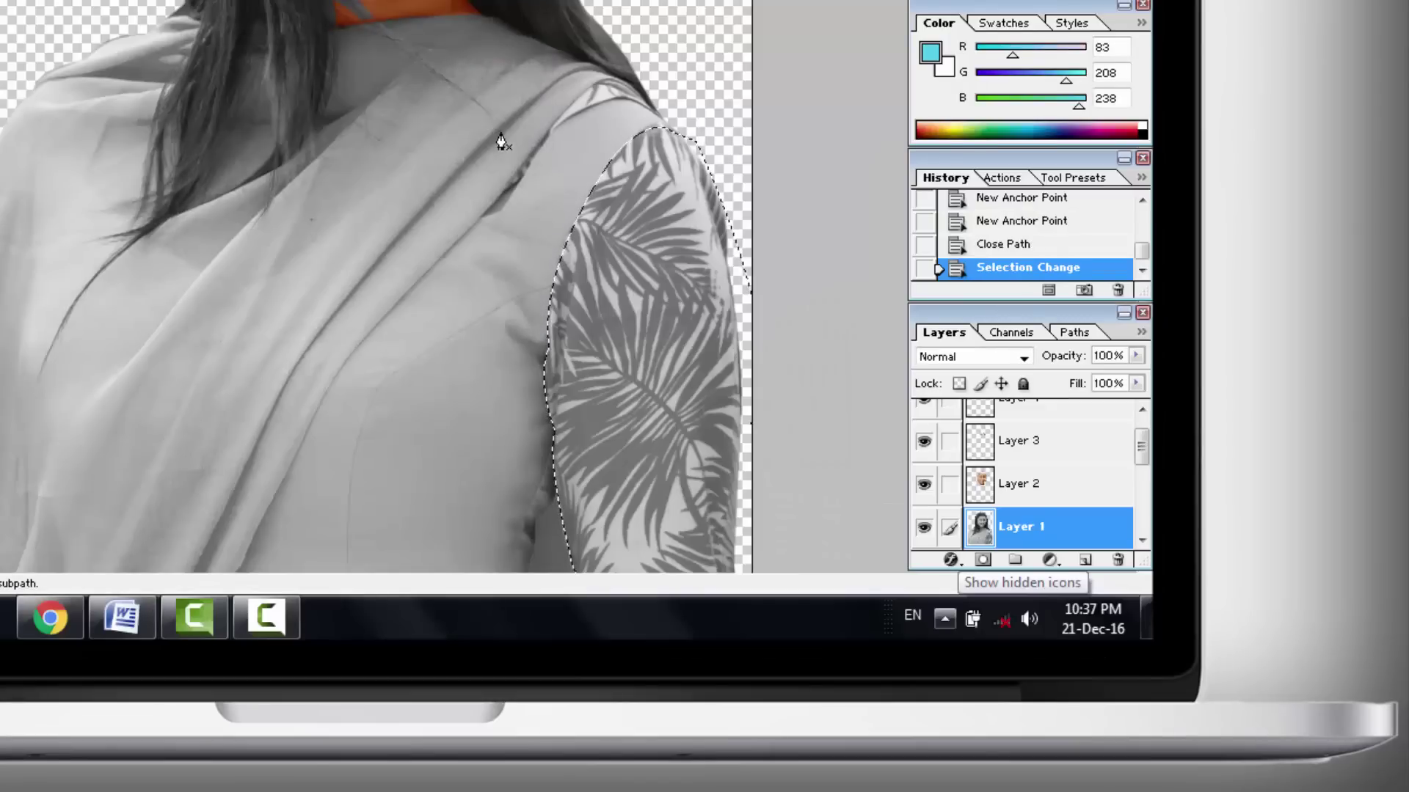
Step: Copy the sleeve to its own layer, add an empty layer, and choose yellow as foreground colour
key("ctrl+j")
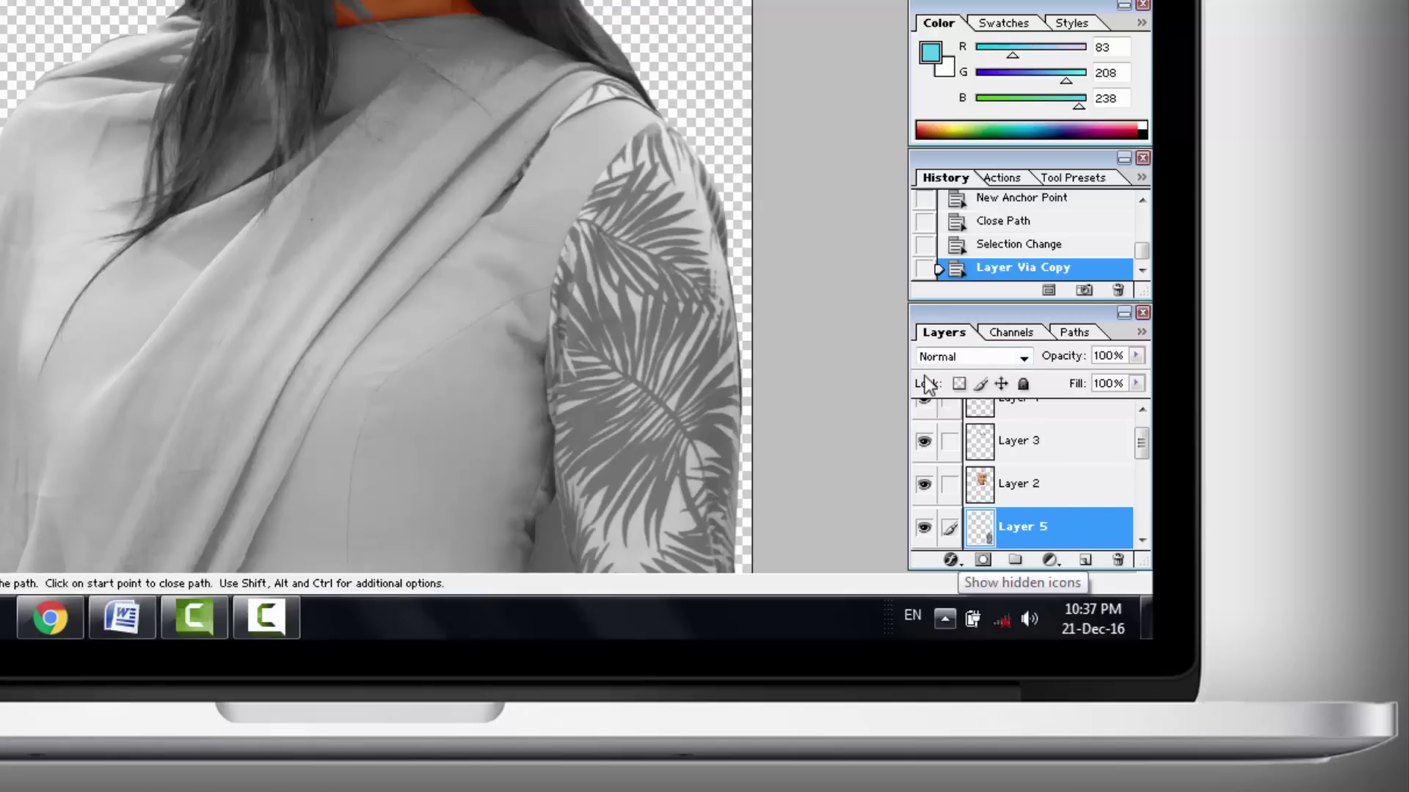
left_click(1085, 561)
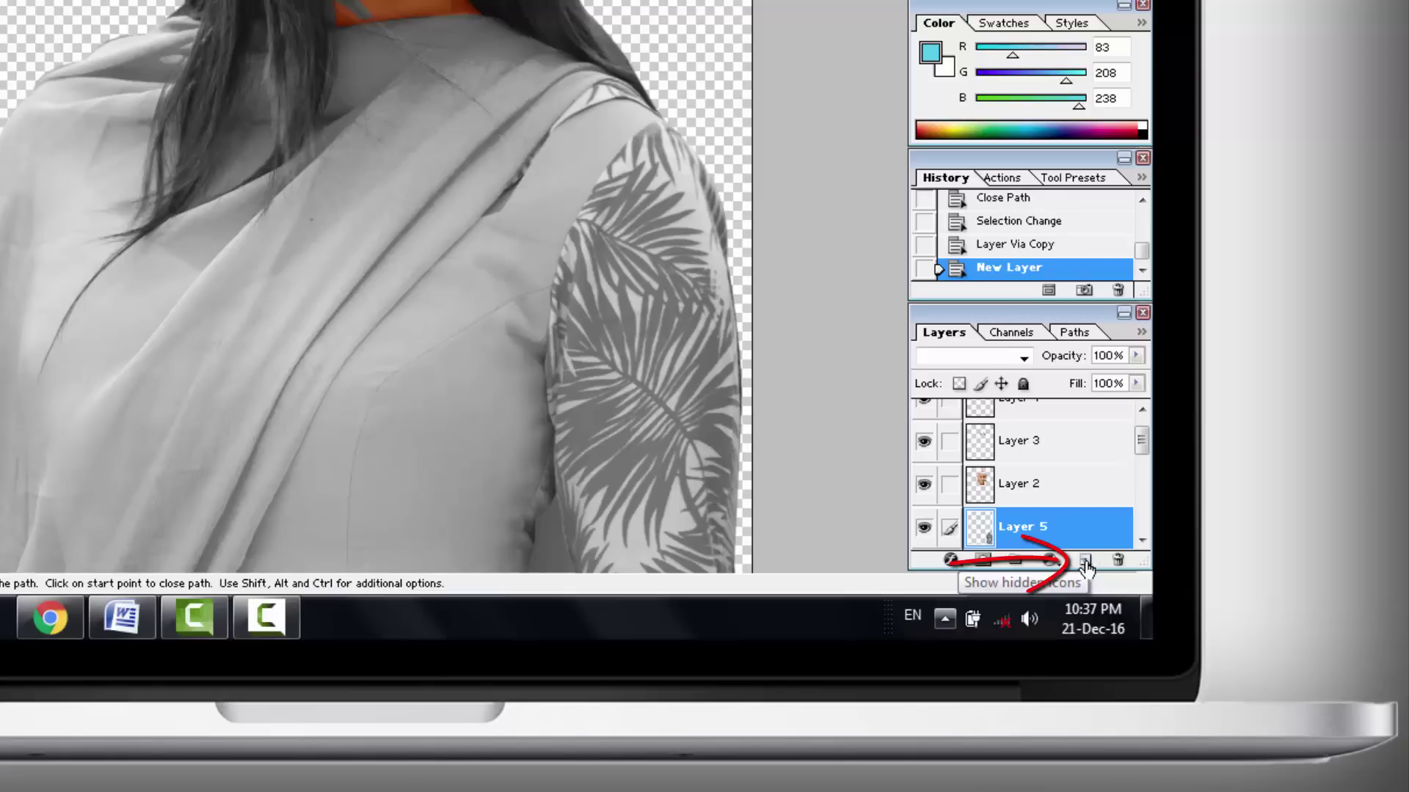
scroll(1140, 455, "down", 2)
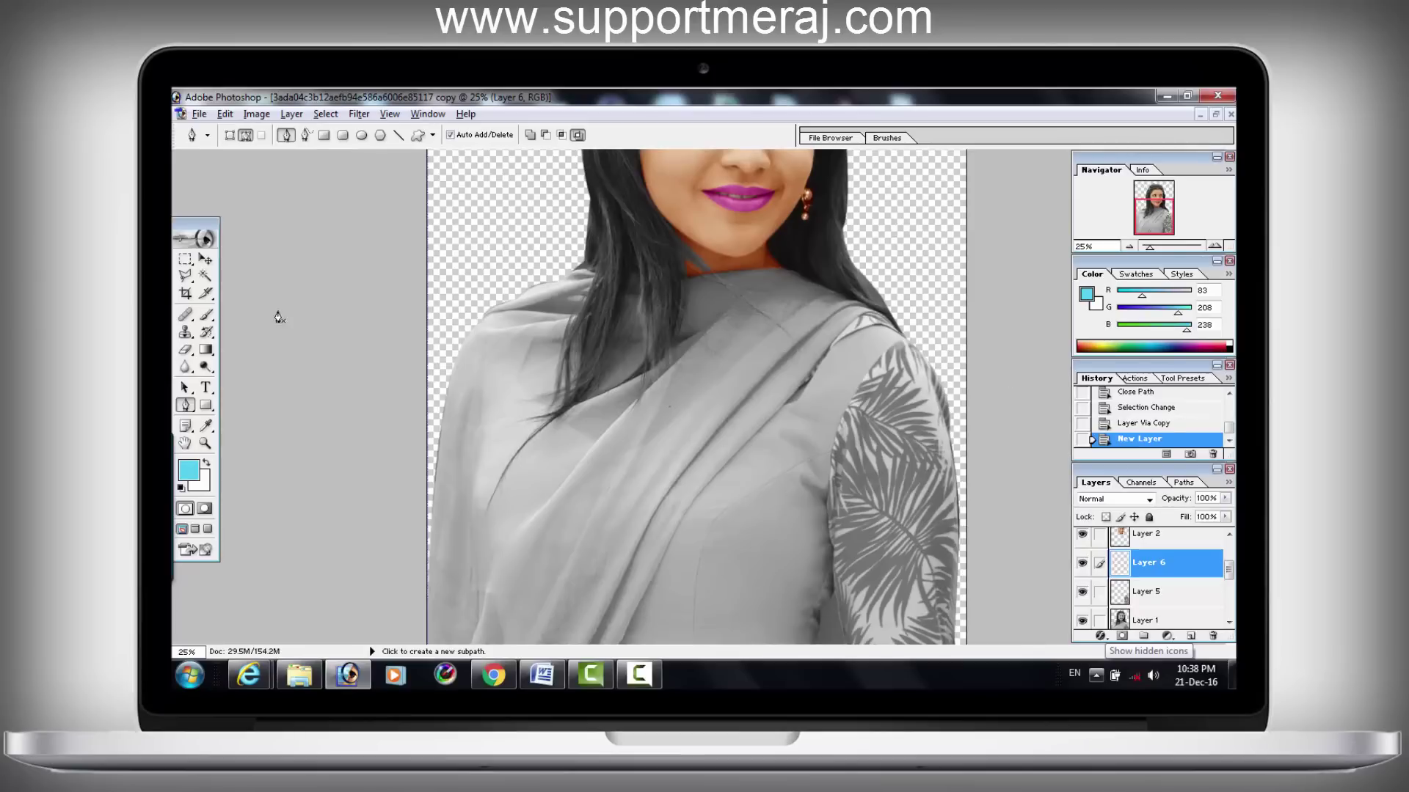
key("i")
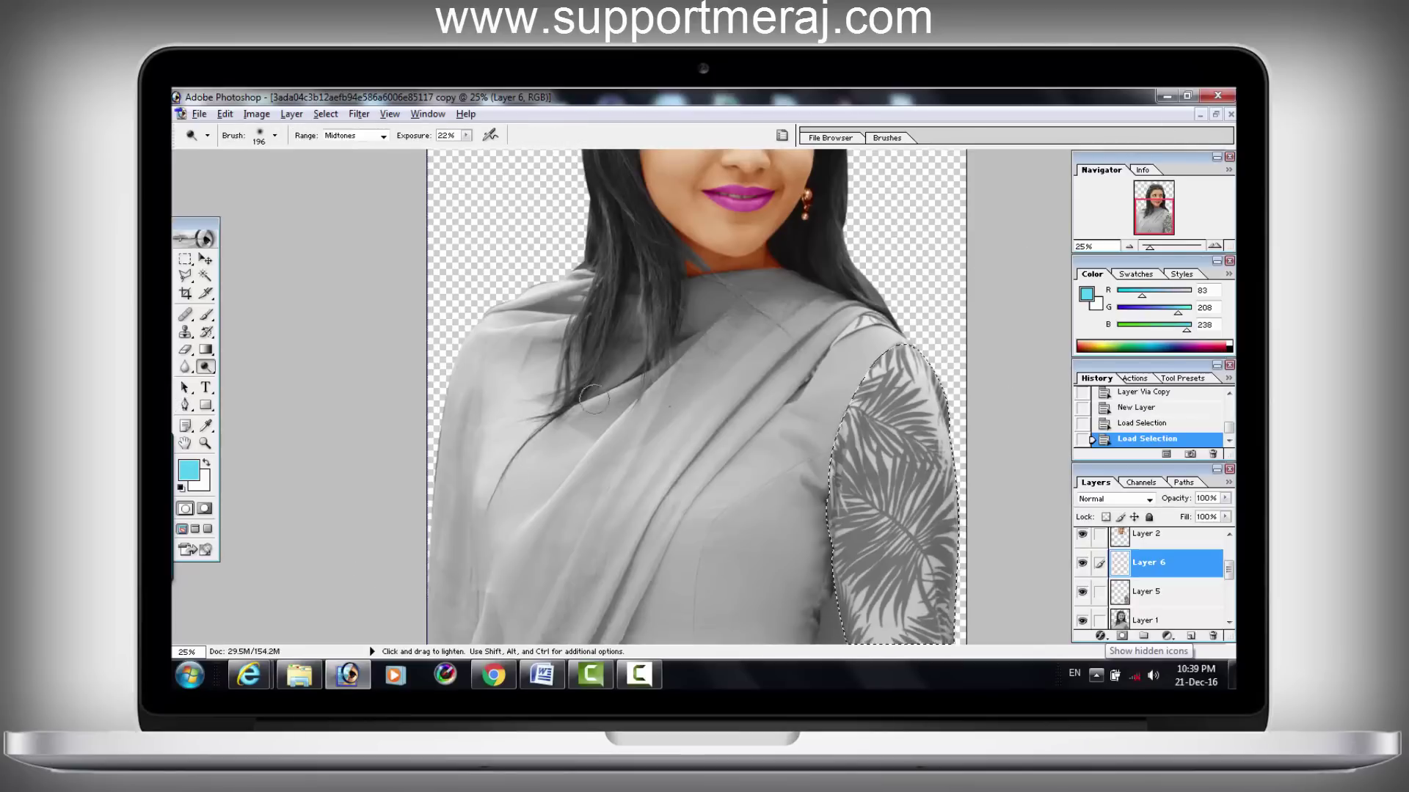
left_click(188, 470)
left_click_drag(704, 441, 703, 499)
left_click(678, 329)
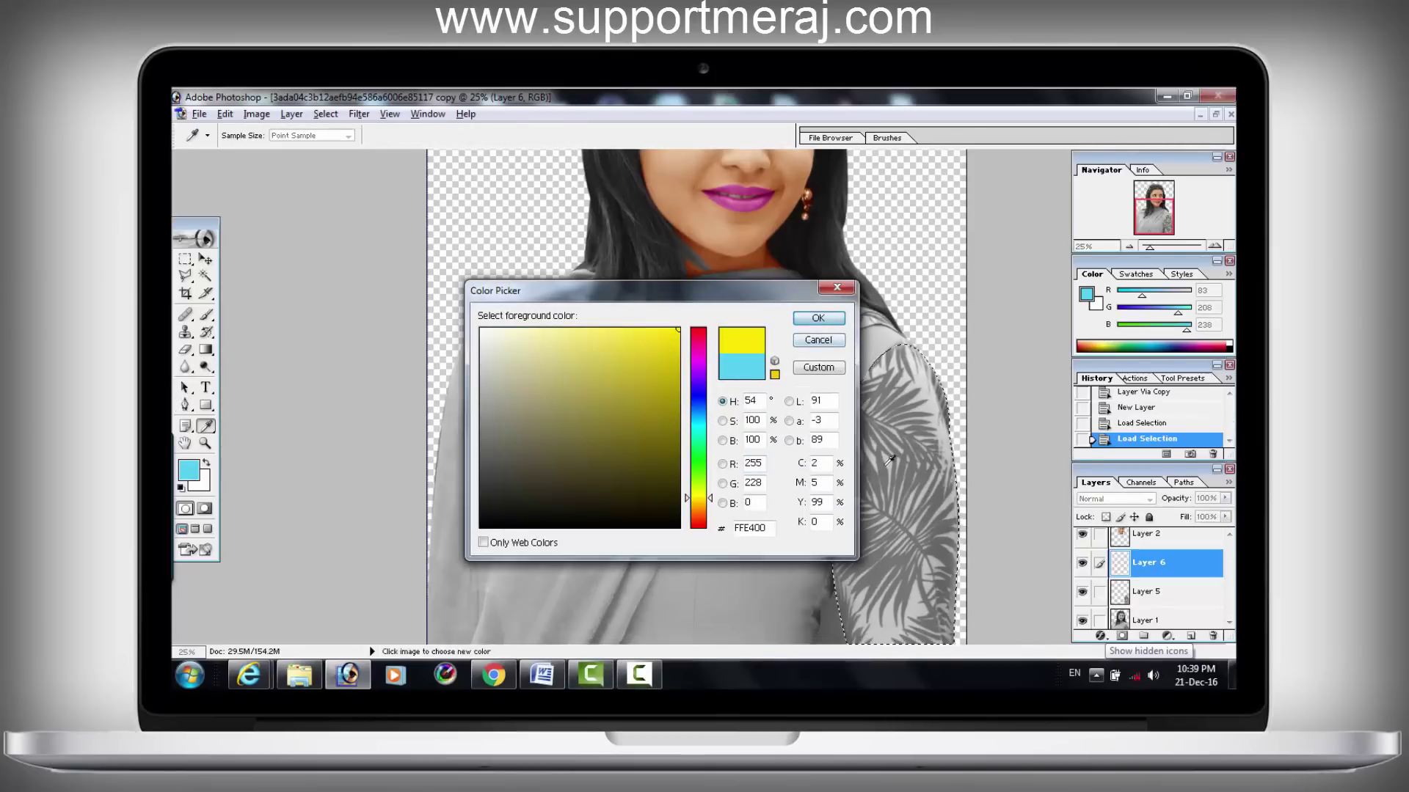
left_click(817, 318)
Step: Set the new layer to Color blend mode, fill the sleeve with yellow, and deselect
key("o")
left_click(1115, 499)
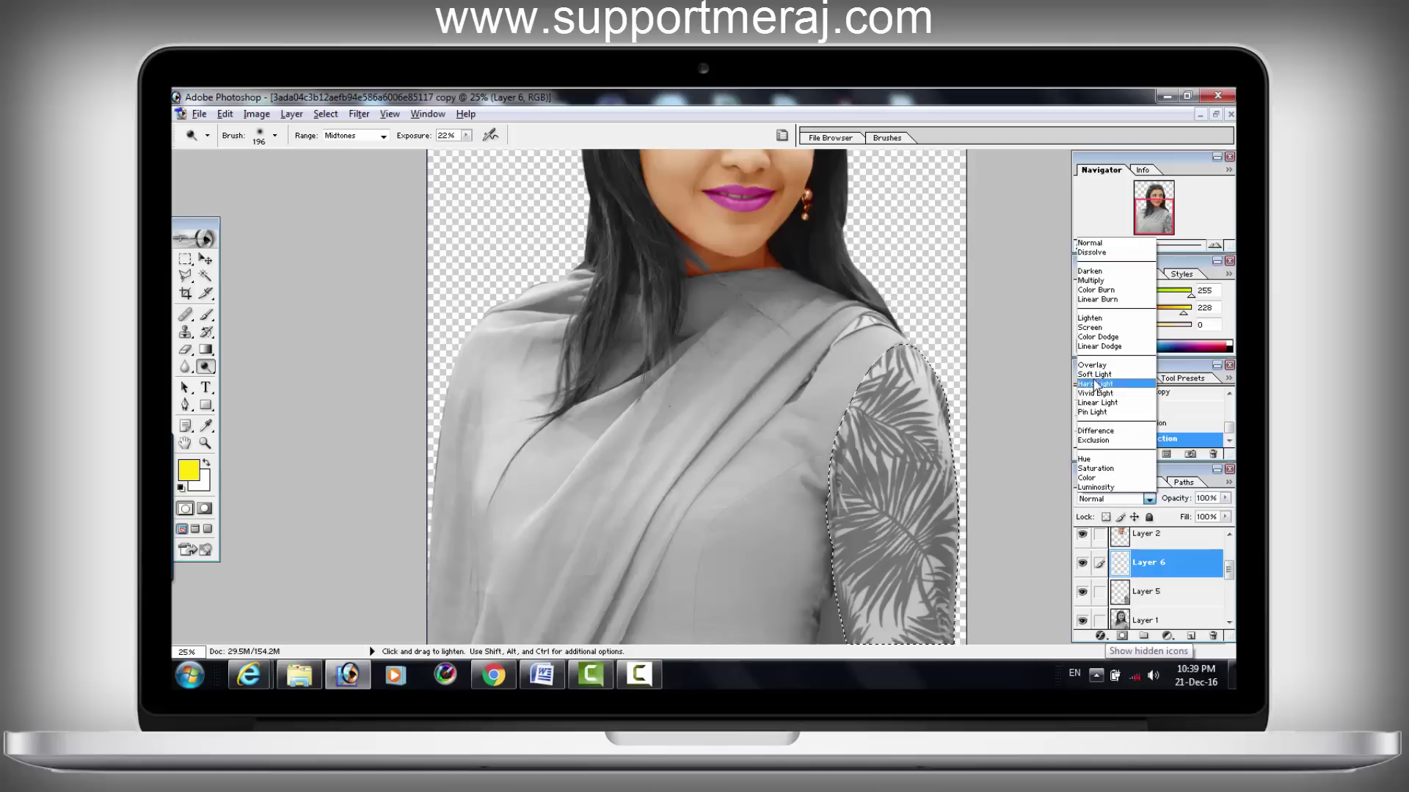
left_click(1086, 477)
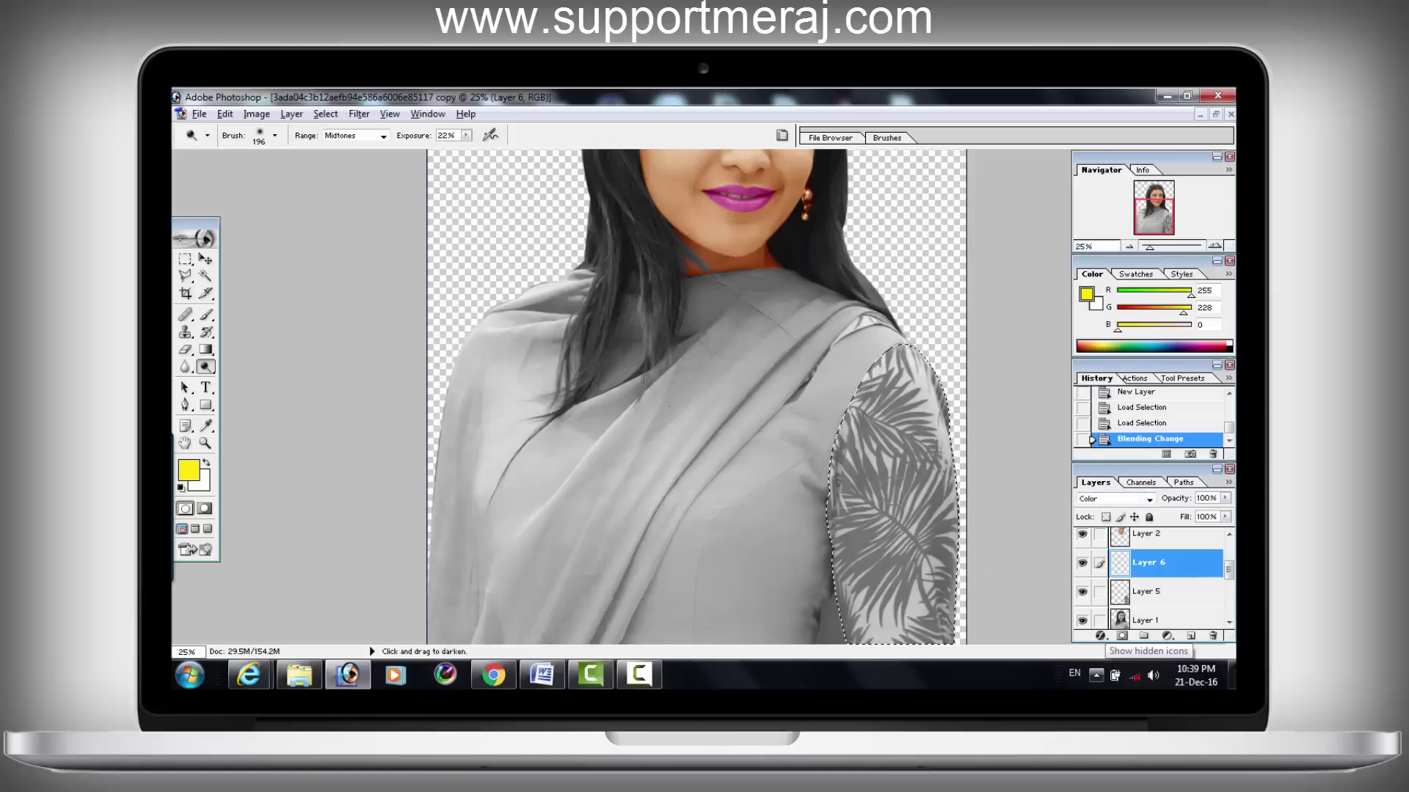
key("alt+BackSpace")
key("m")
key("ctrl+d")
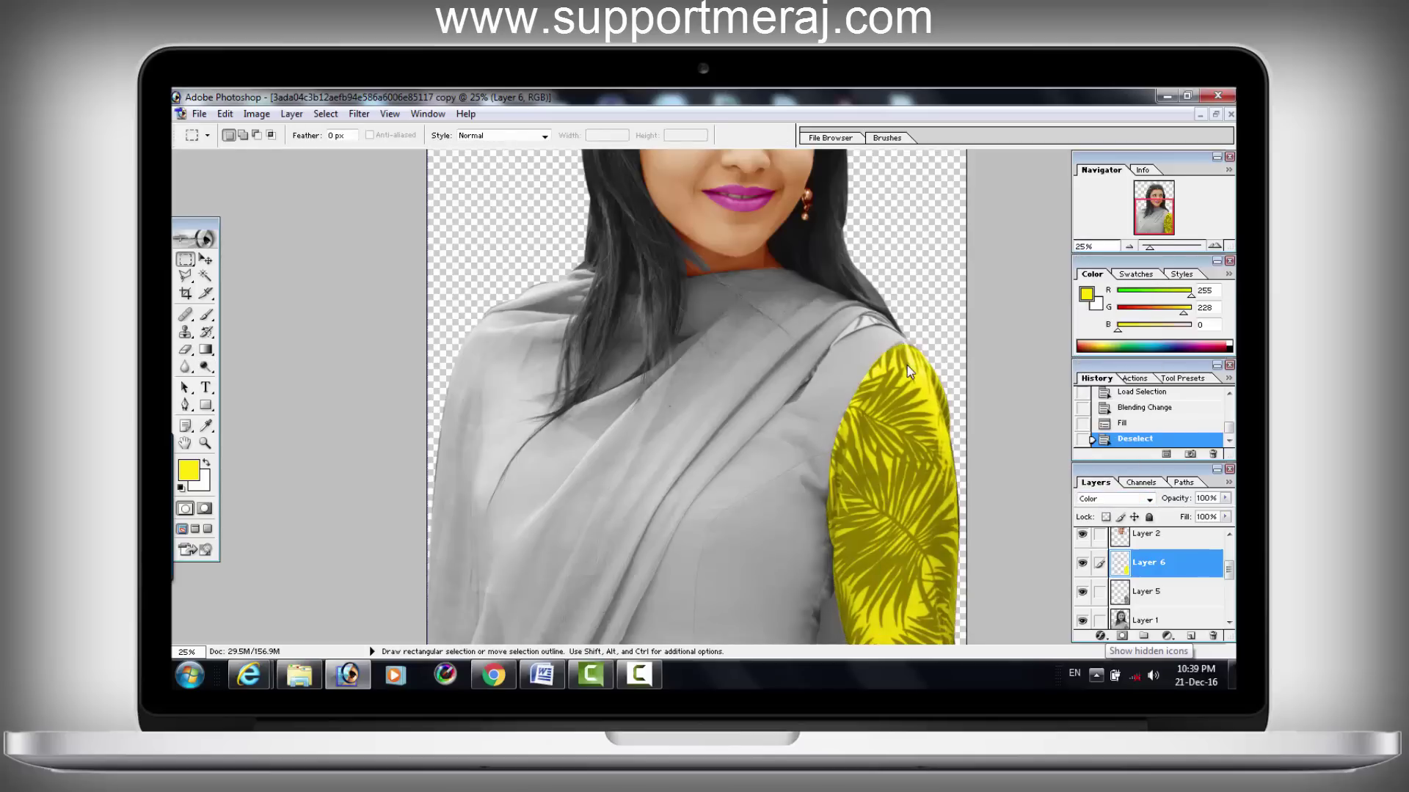
Step: Show the original photo alongside and sample the kurta's pinkish red as foreground colour
left_click(1216, 114)
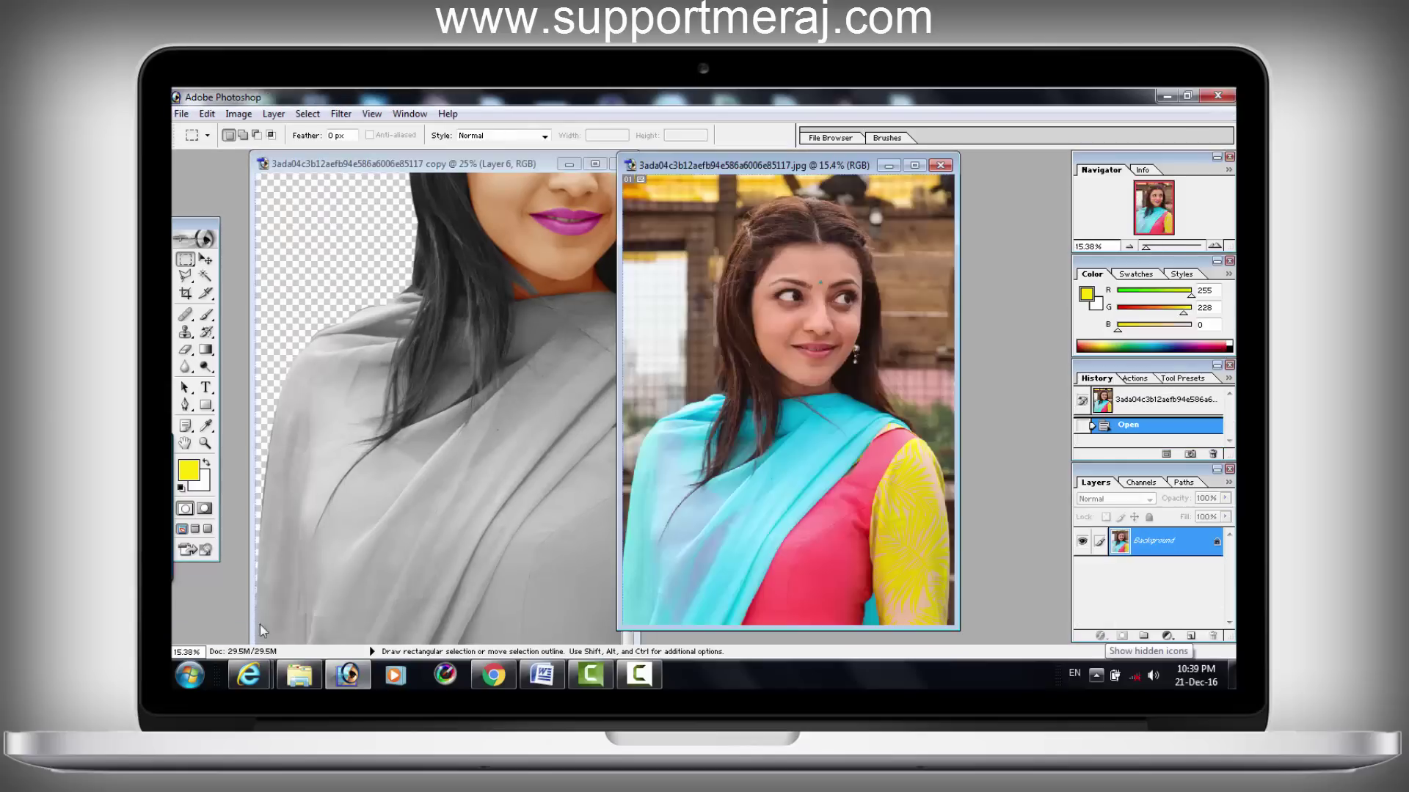
left_click(189, 470)
left_click(866, 514)
left_click(818, 318)
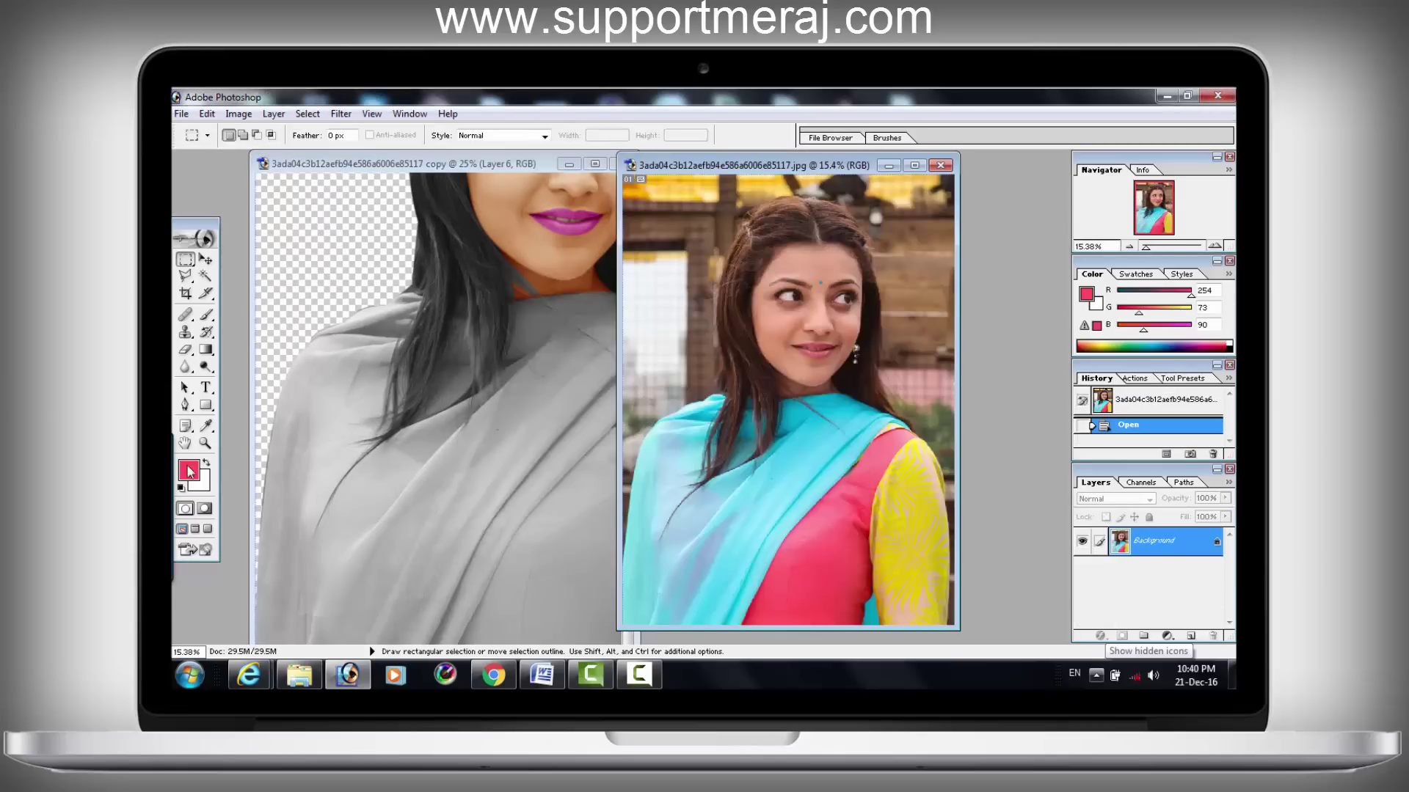
left_click(188, 470)
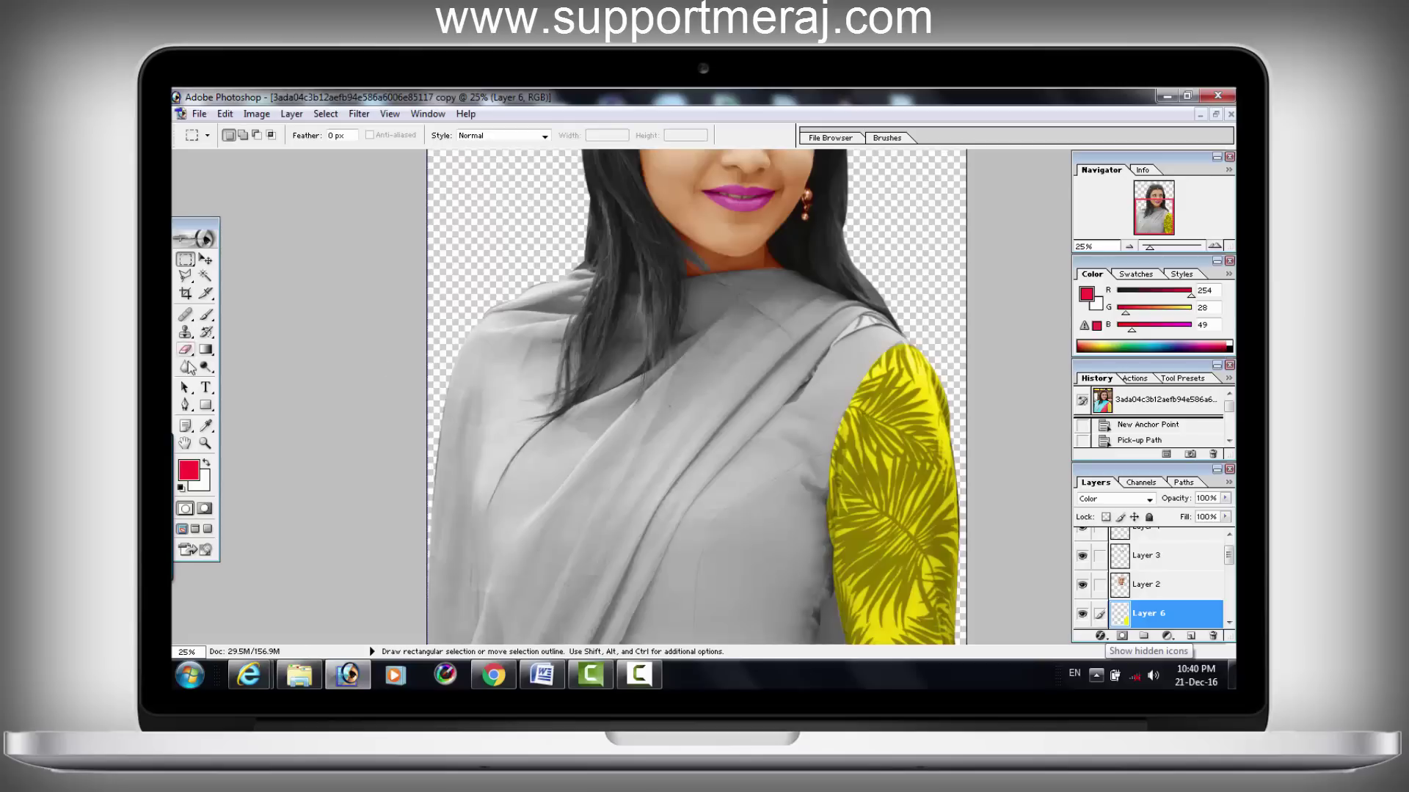
Step: On Layer 1, start a Pen outline from the image bottom up the dupatta edge to the shoulder
left_click(186, 405)
scroll(1187, 567, "down", 3)
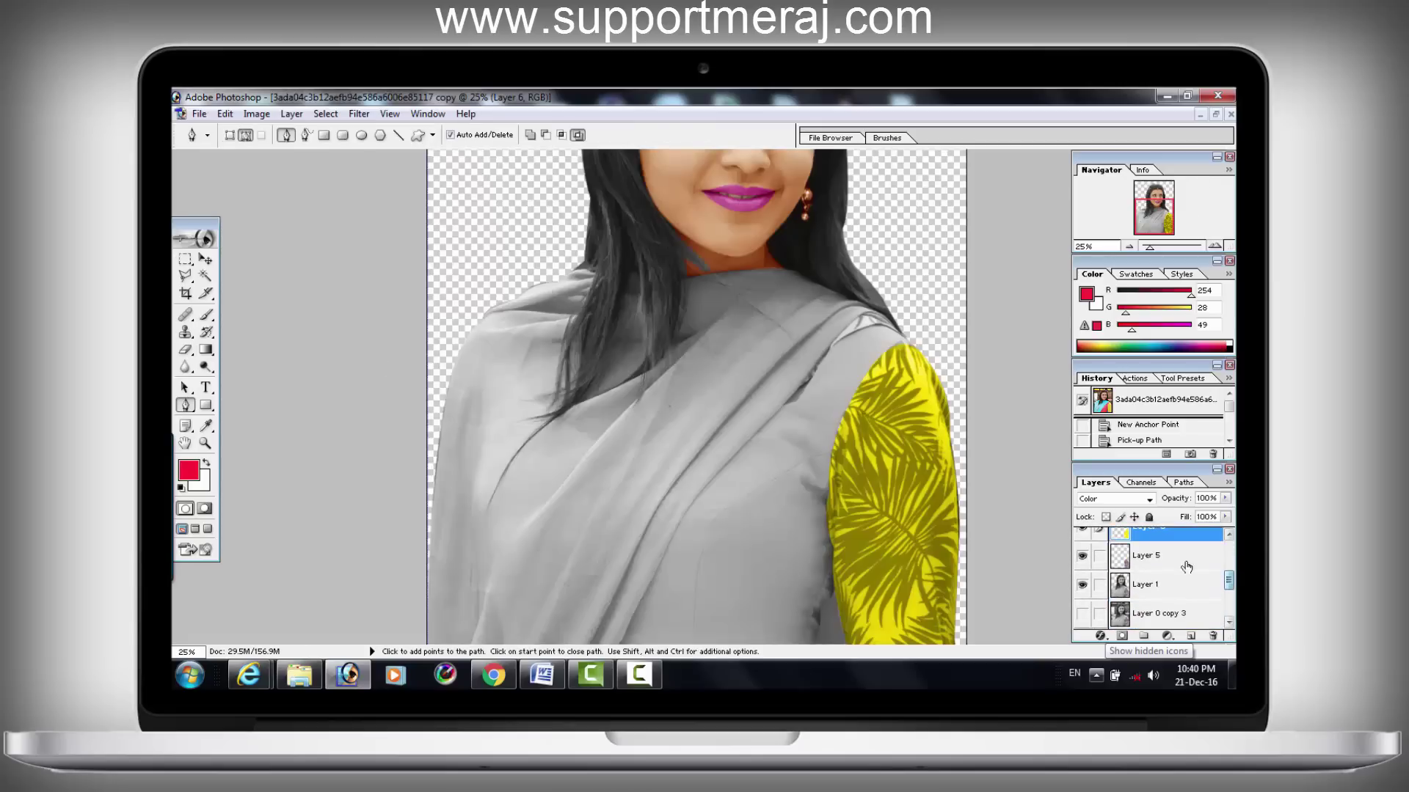
left_click(1162, 592)
left_click(621, 645)
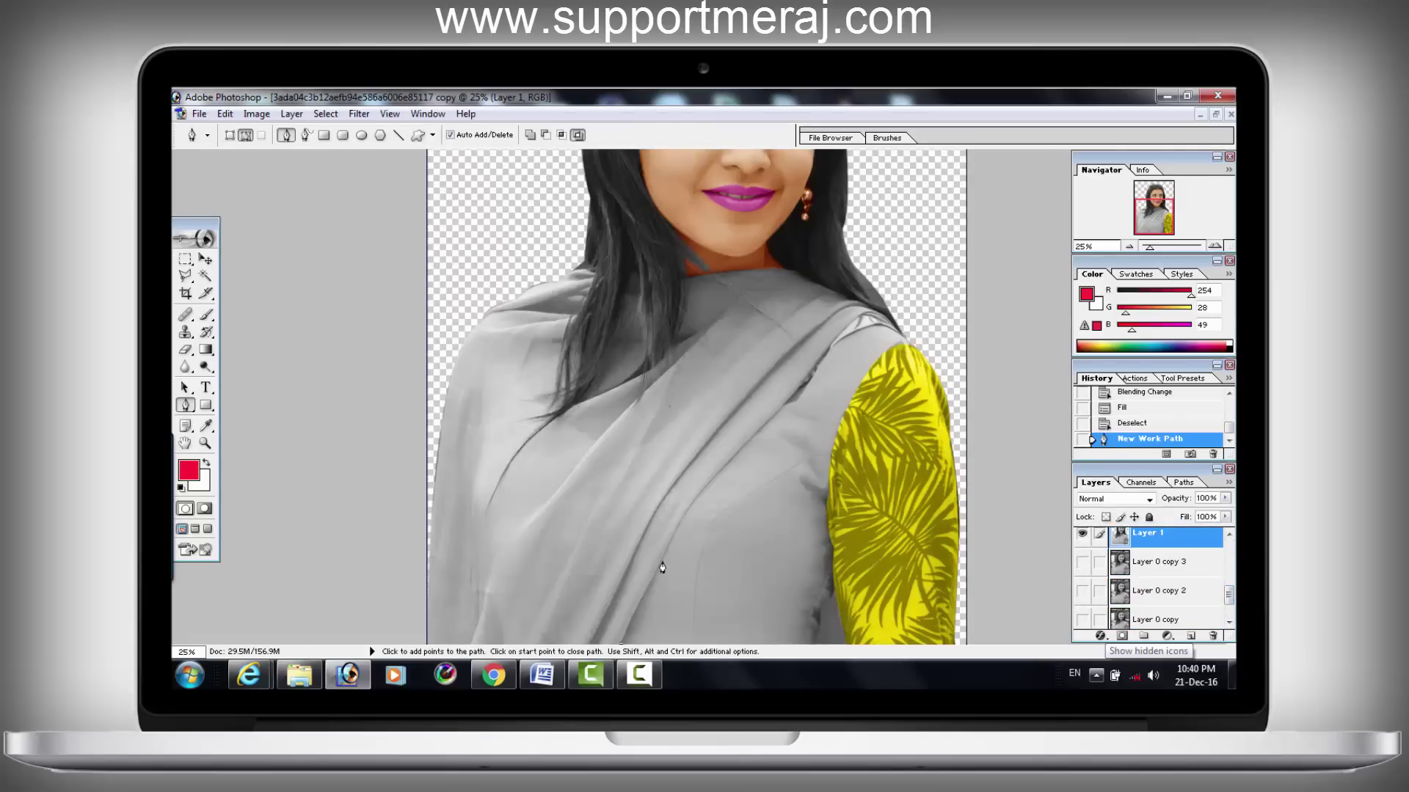
left_click_drag(654, 570, 661, 560)
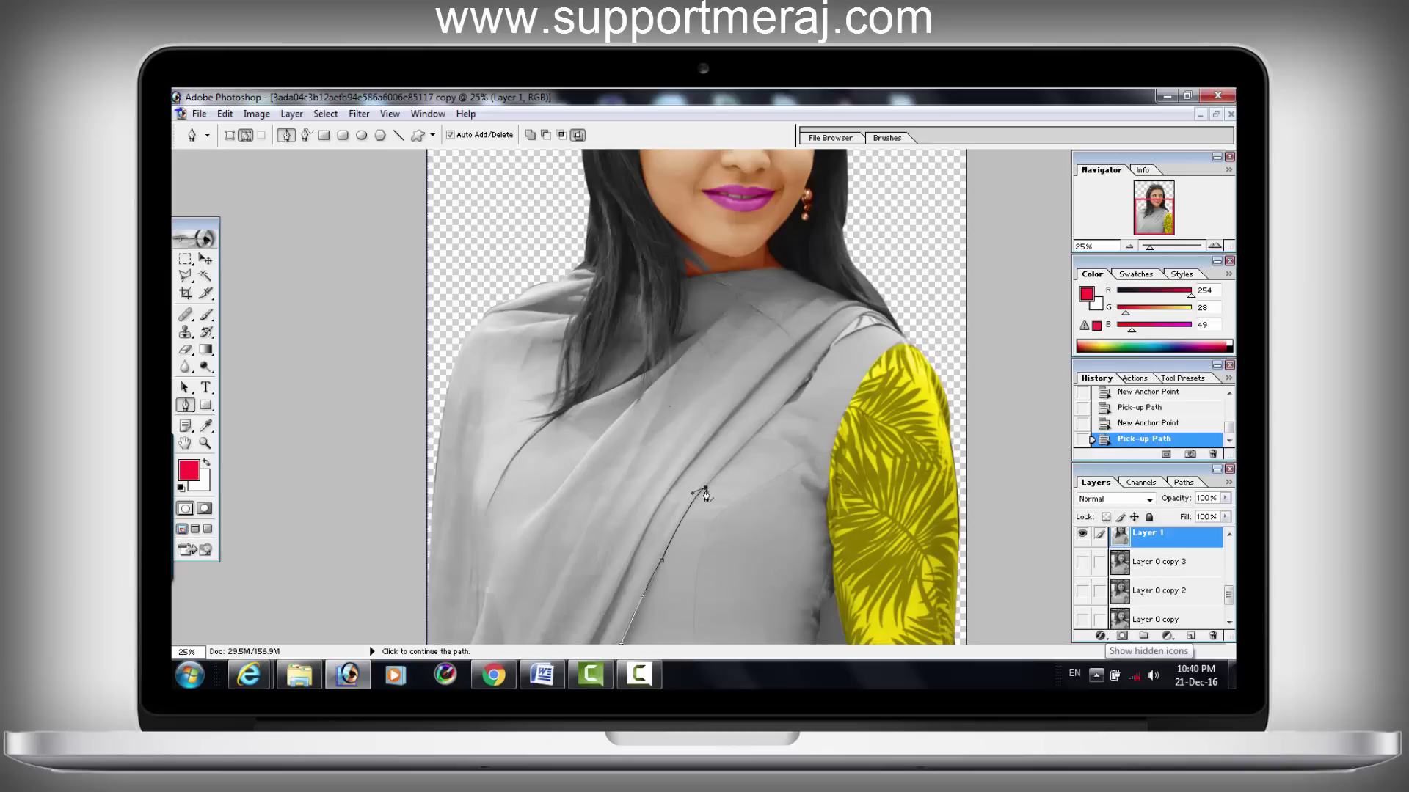
left_click_drag(782, 404, 828, 356)
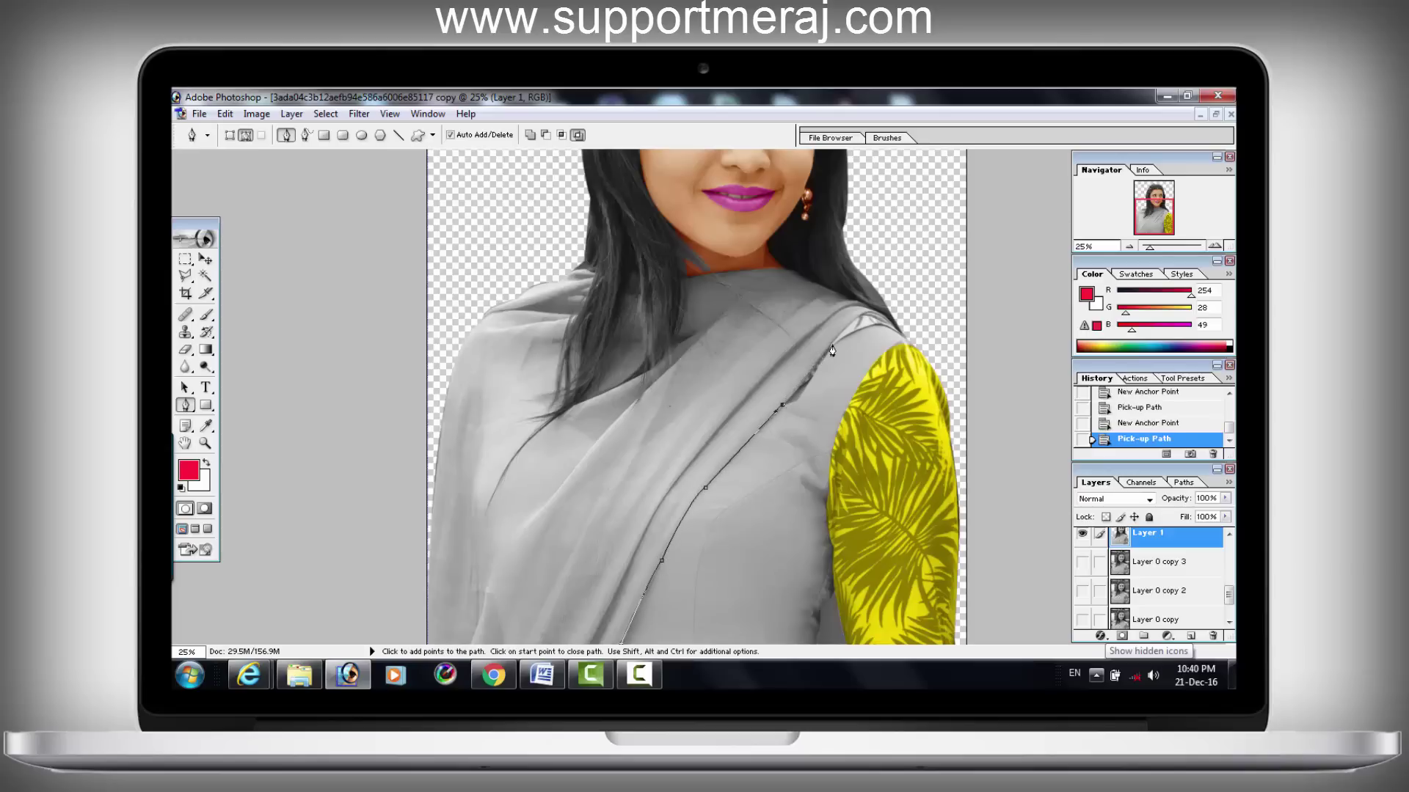
left_click(830, 344)
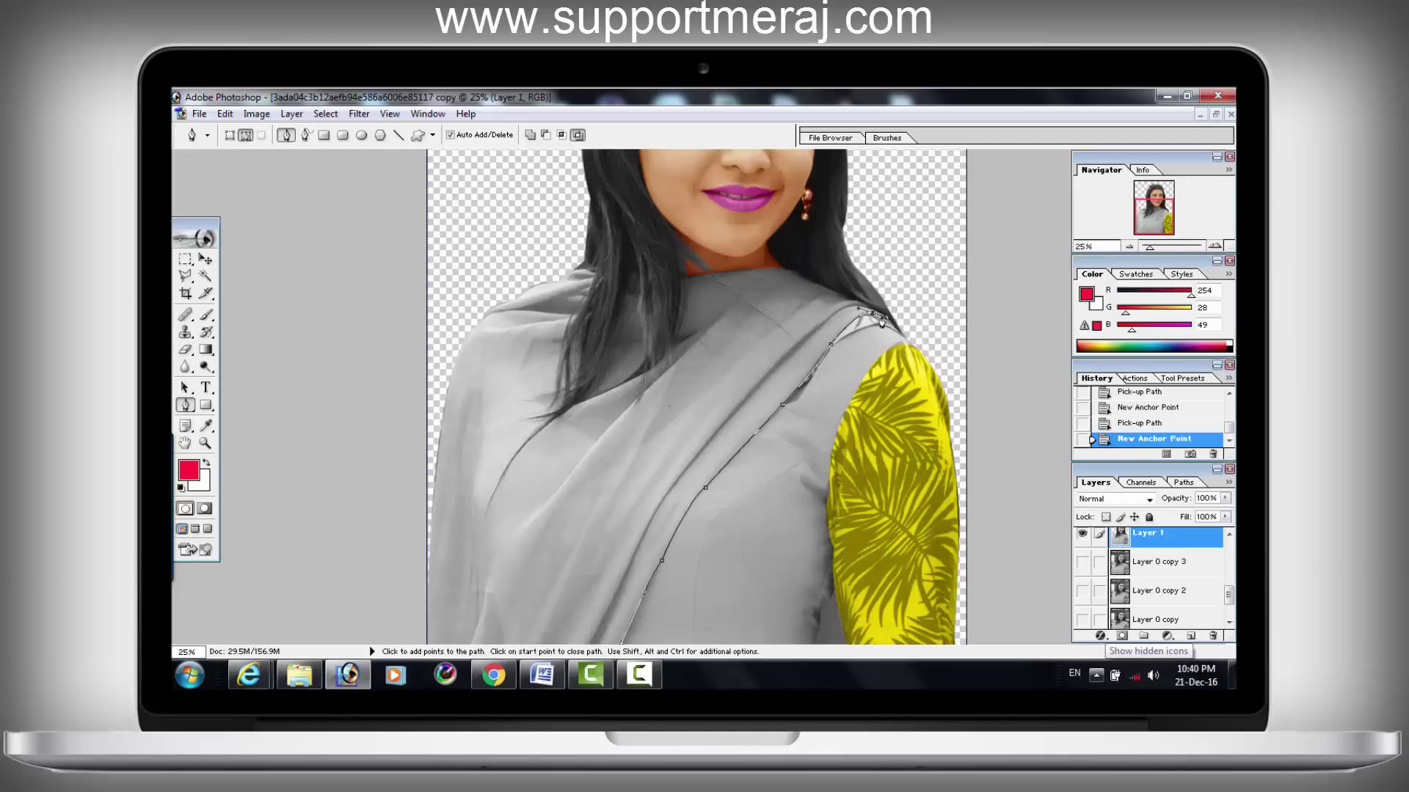
left_click(906, 345)
left_click(912, 344)
Step: Continue the kurta outline down the sleeve edge, deleting a misplaced segment
left_click(1214, 246)
left_click(1229, 260)
left_click(1042, 322)
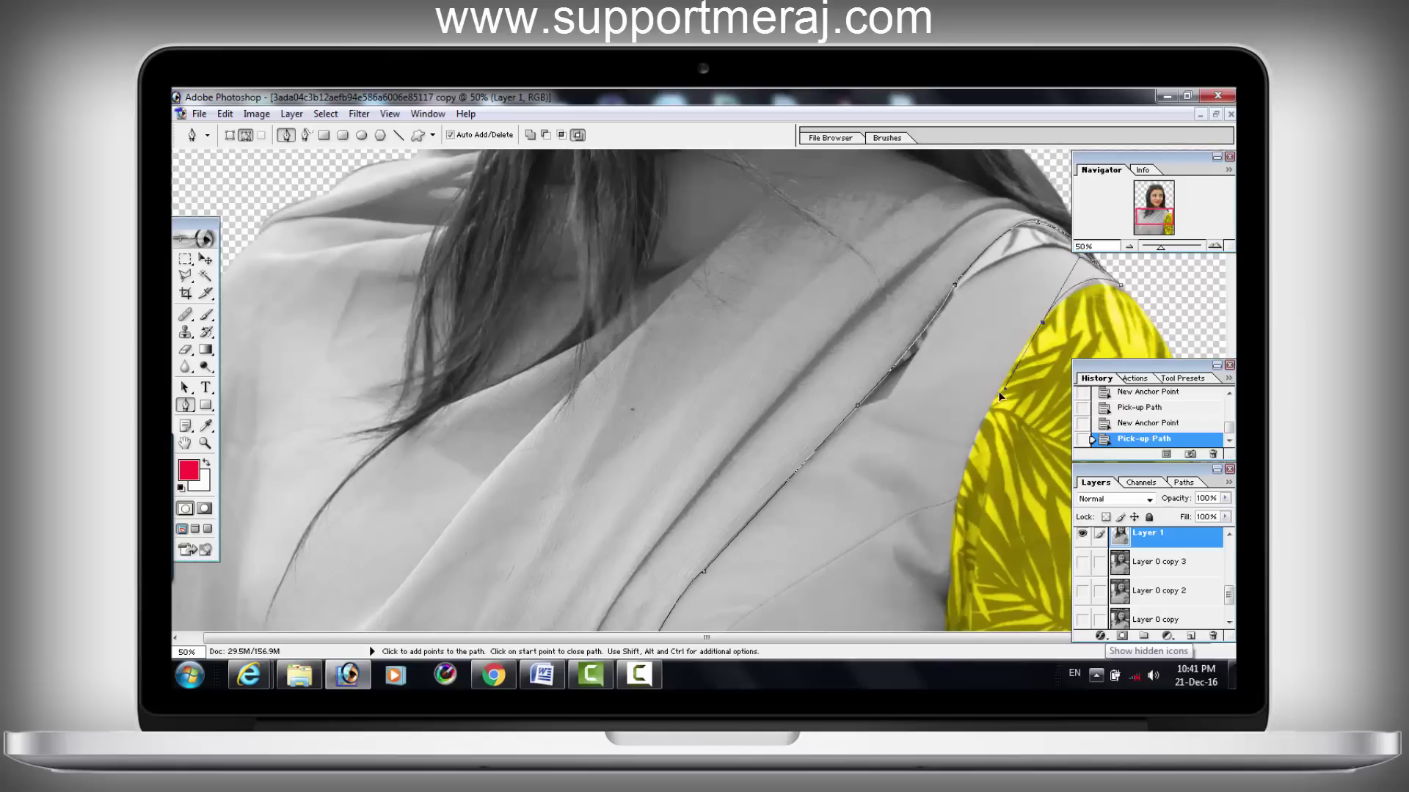
left_click_drag(970, 451, 970, 470)
scroll(969, 469, "down", 5)
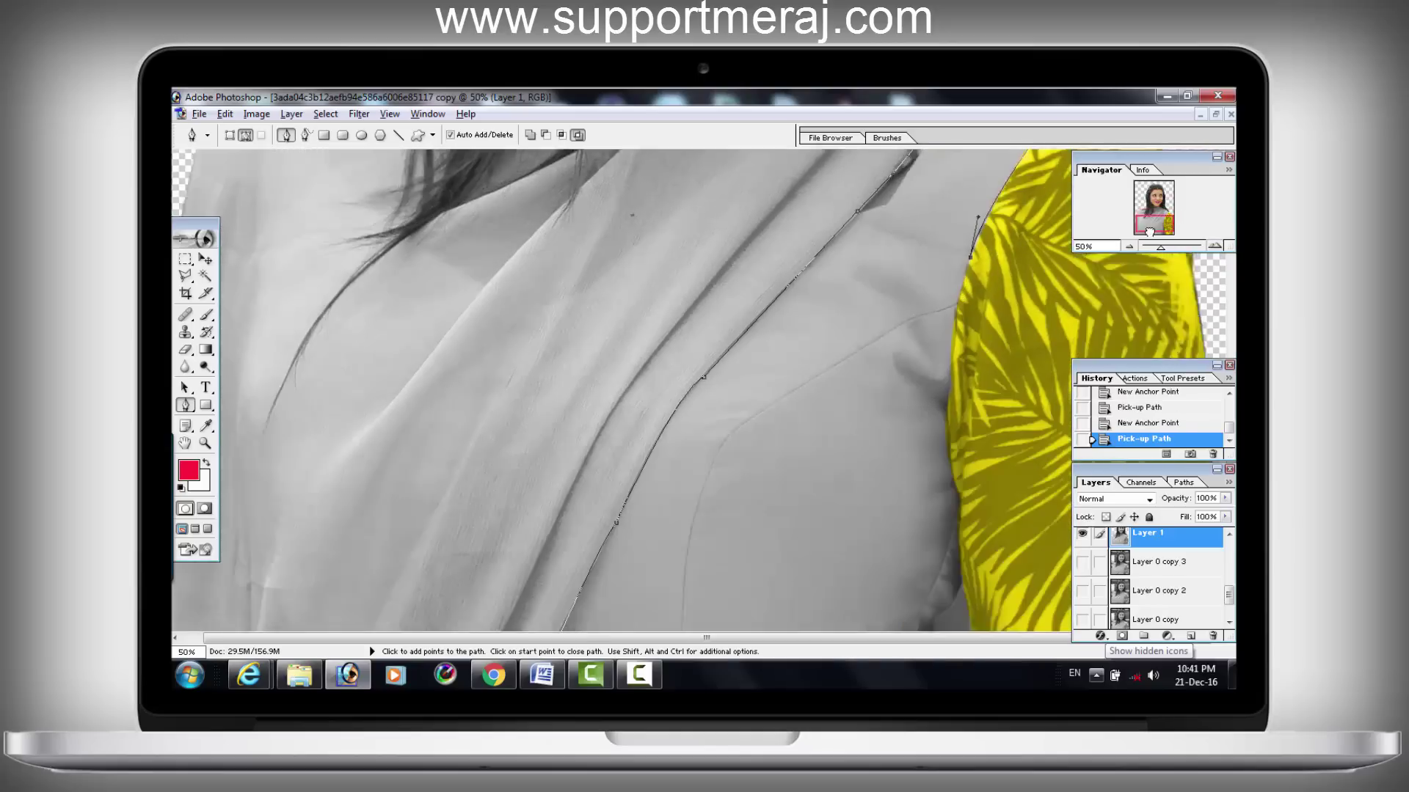
left_click_drag(954, 292, 962, 333)
left_click_drag(960, 437, 966, 450)
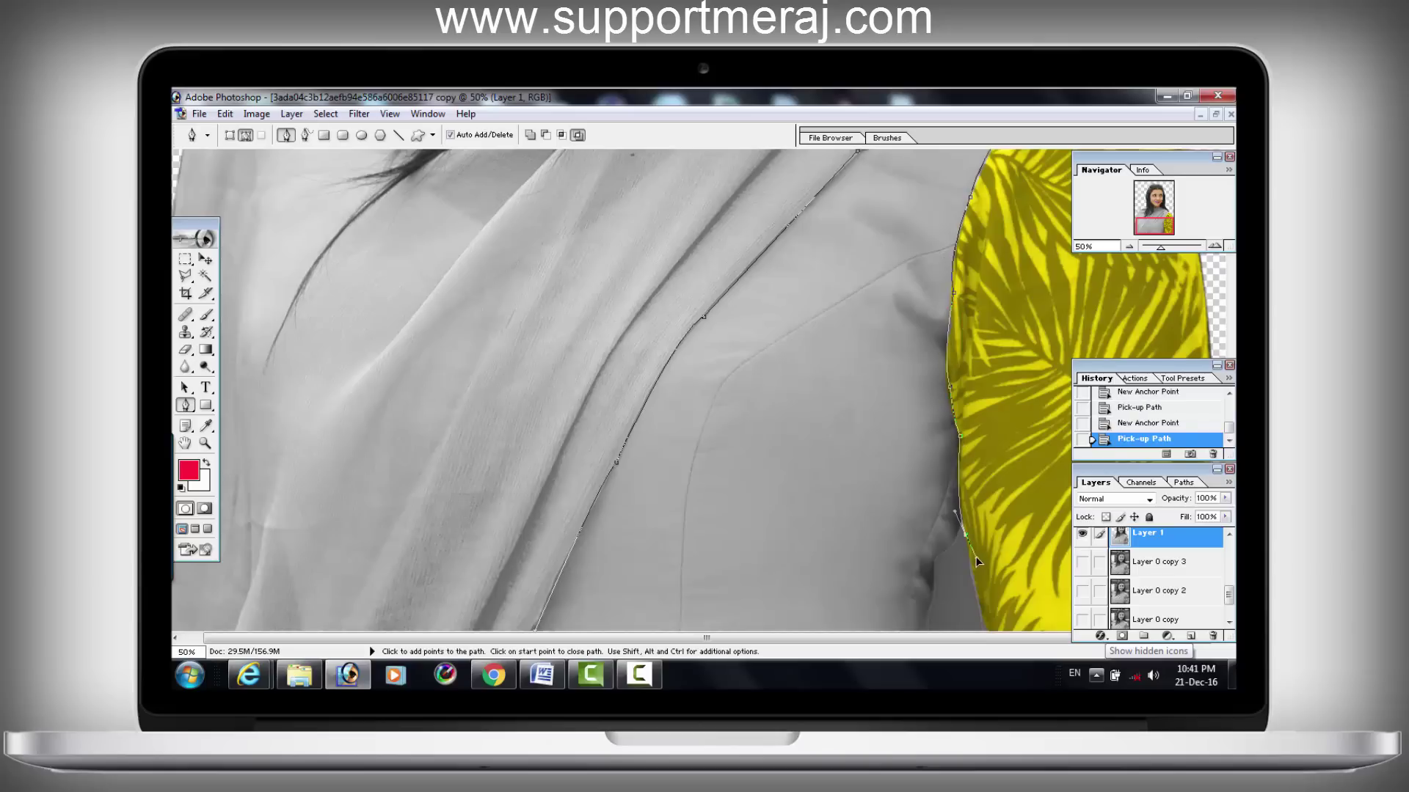
scroll(976, 557, "left", 2)
left_click(984, 535)
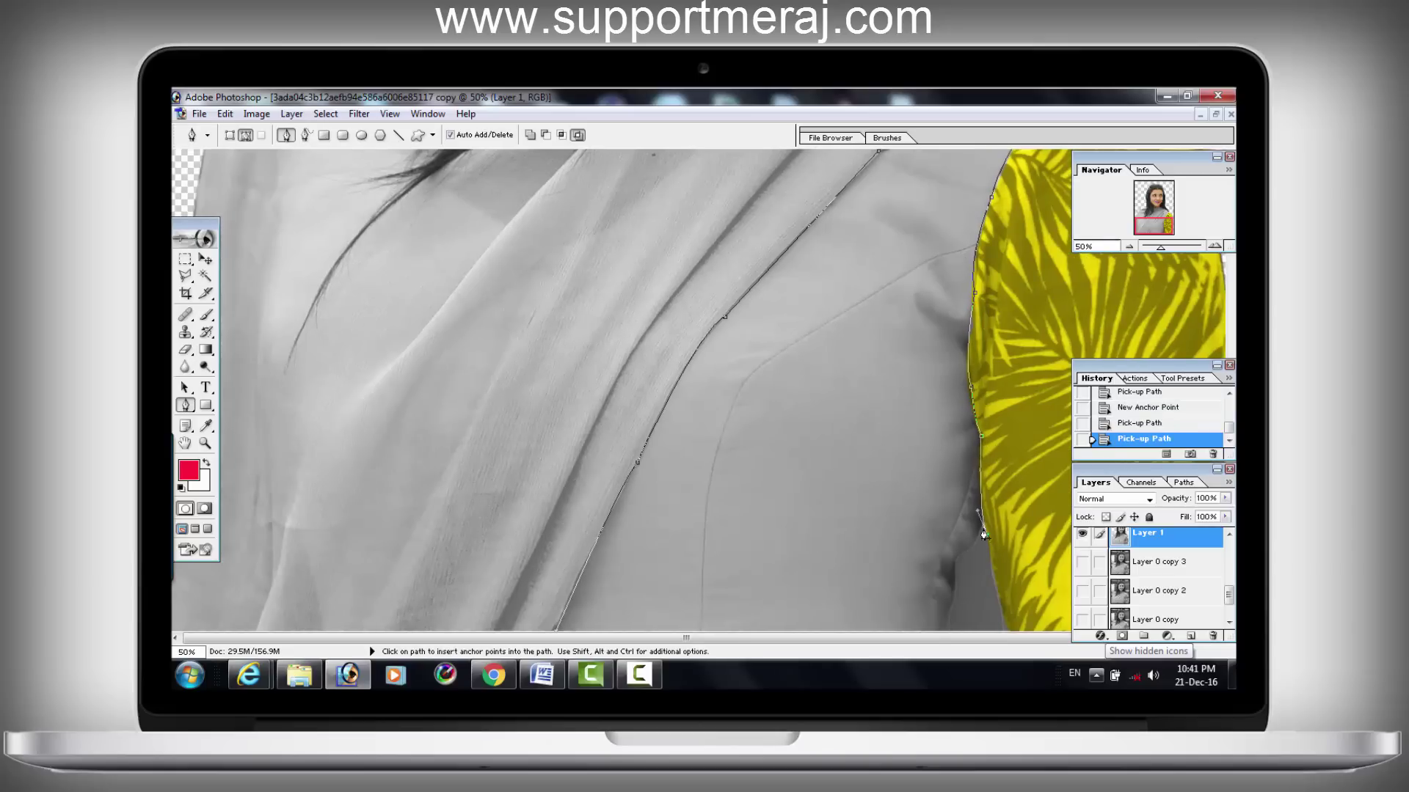
key("Delete")
Step: Extend the outline to the bottom edge, close it, and choose Make Selection
left_click(982, 436)
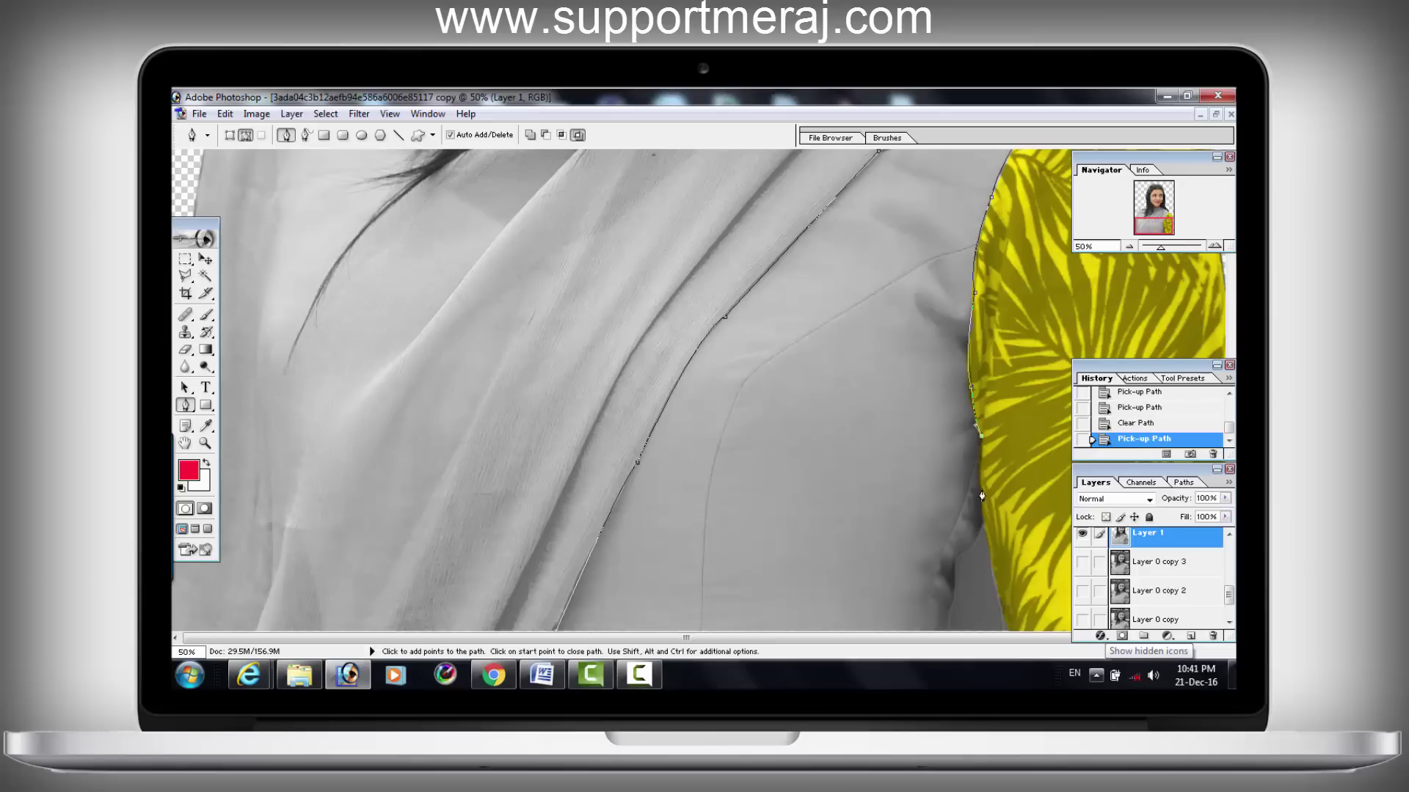
left_click(986, 524)
left_click(974, 543)
left_click(962, 555)
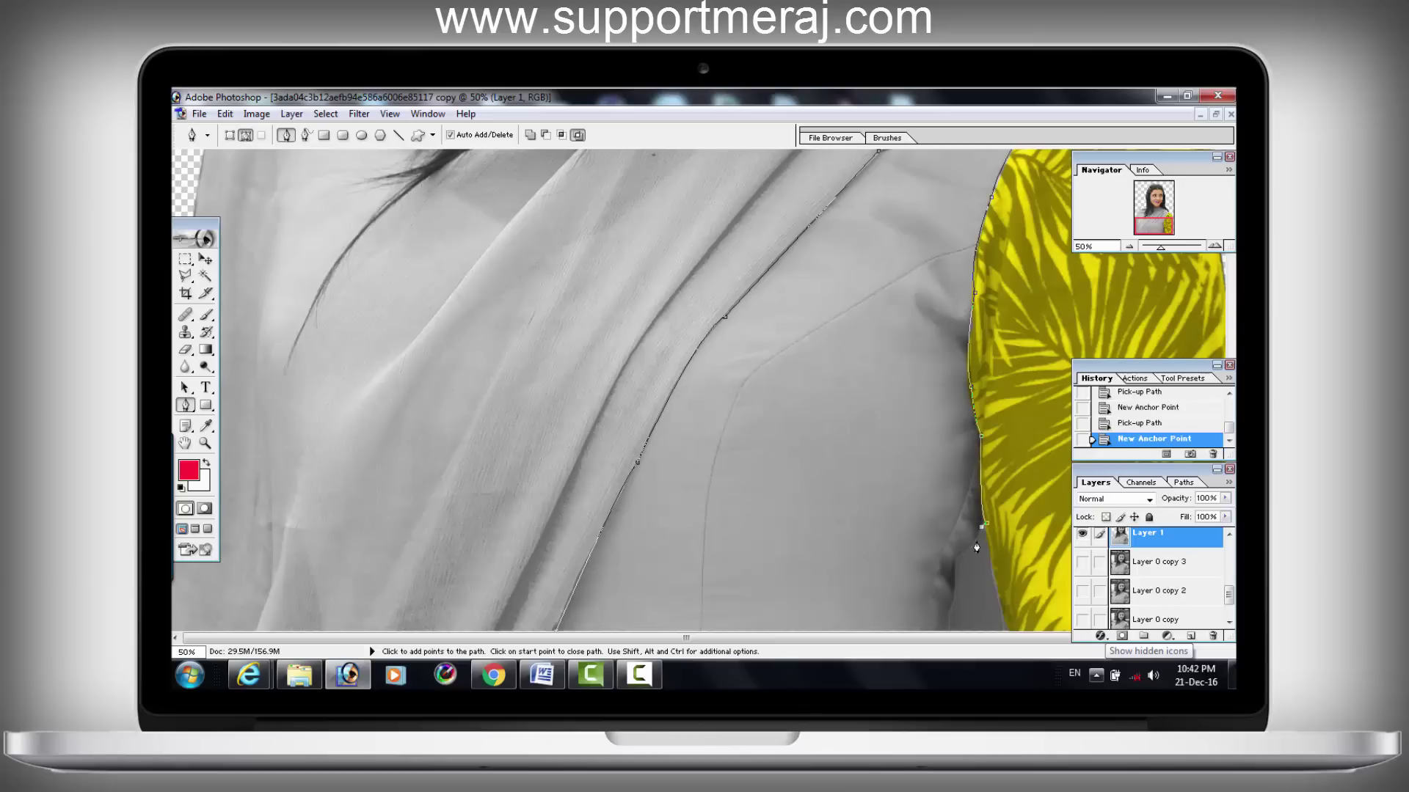
left_click(957, 558)
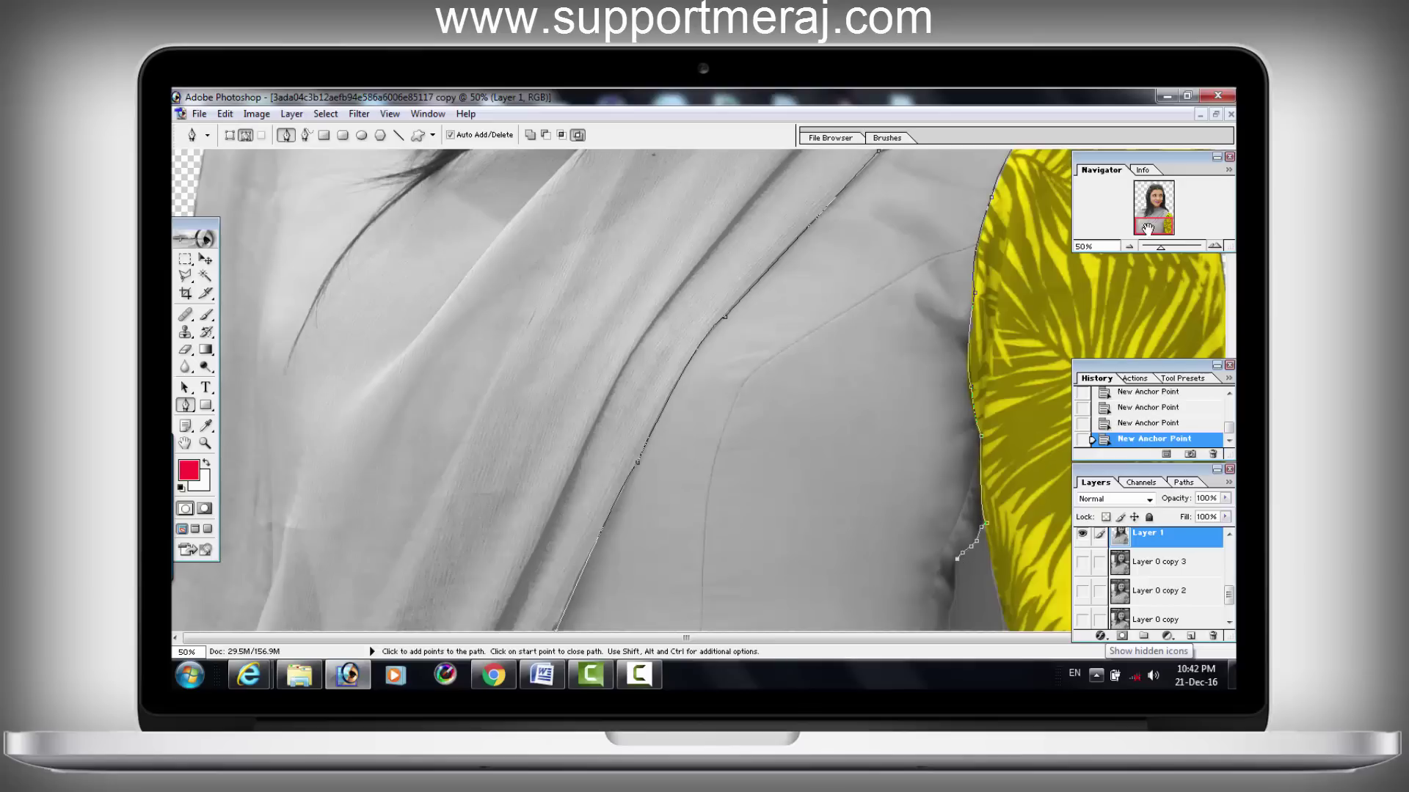
left_click(956, 570)
left_click(1129, 246)
left_click(750, 394)
right_click(750, 394)
left_click(808, 468)
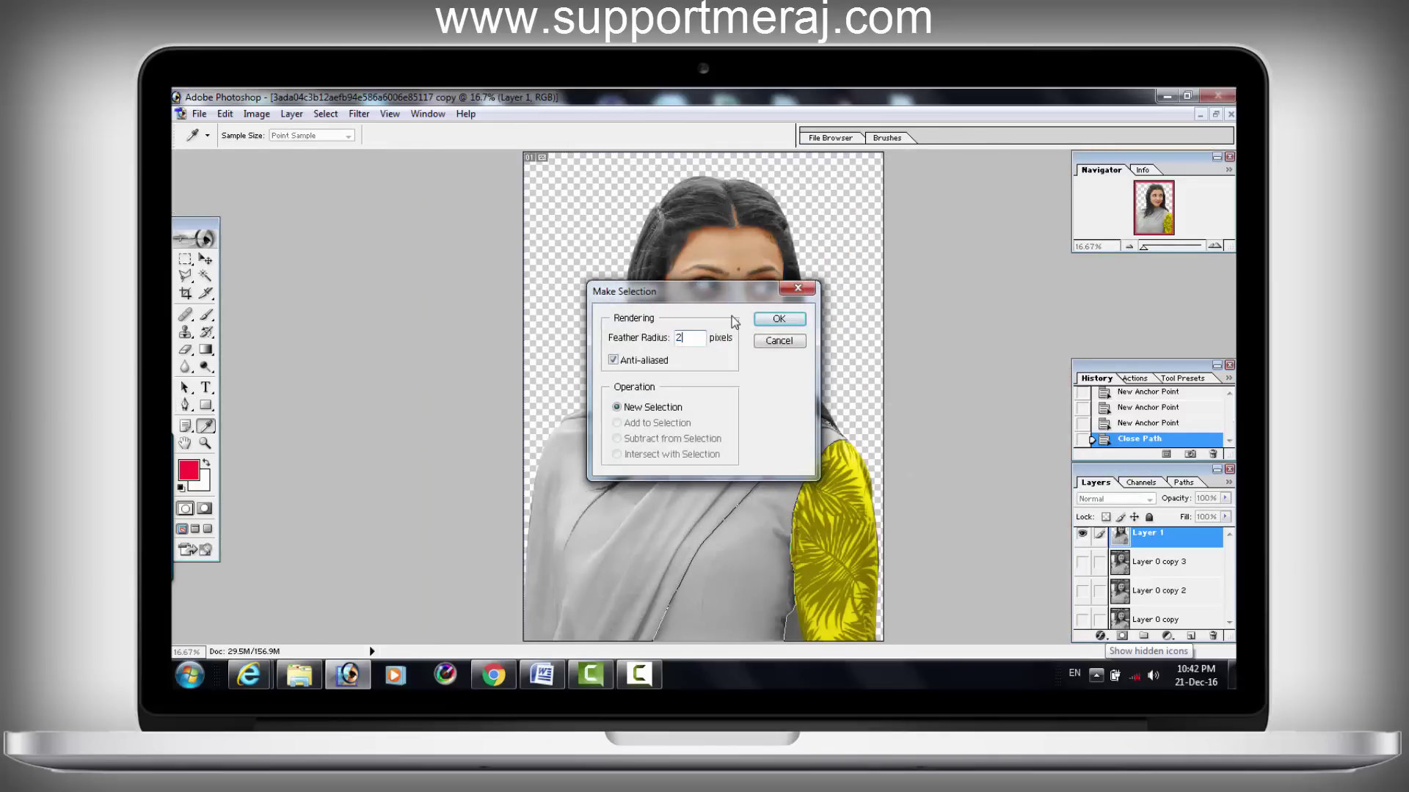
Step: Confirm the 2-pixel feather, fill the kurta red on a new layer, and set it to Color blend
key("Return")
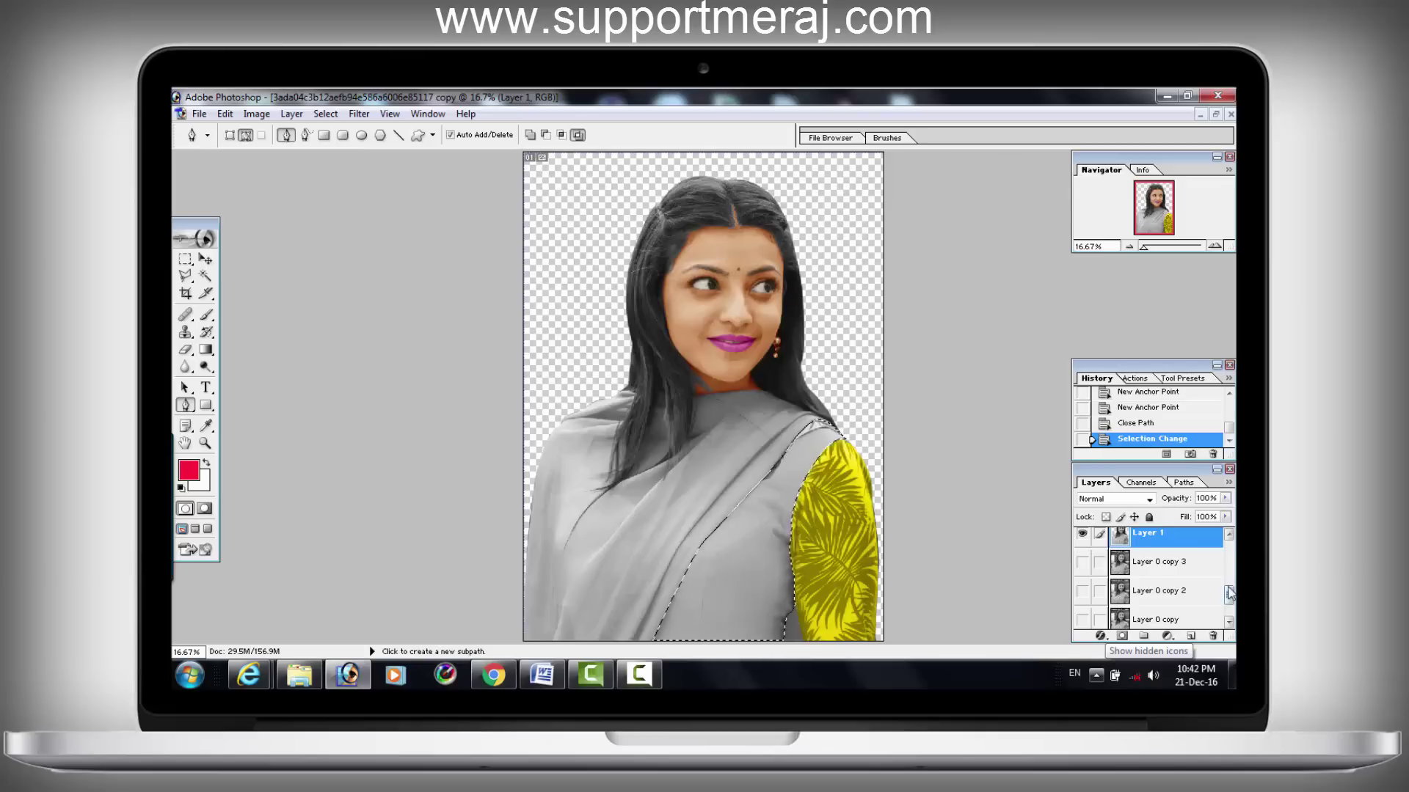
key("ctrl+shift+alt+n")
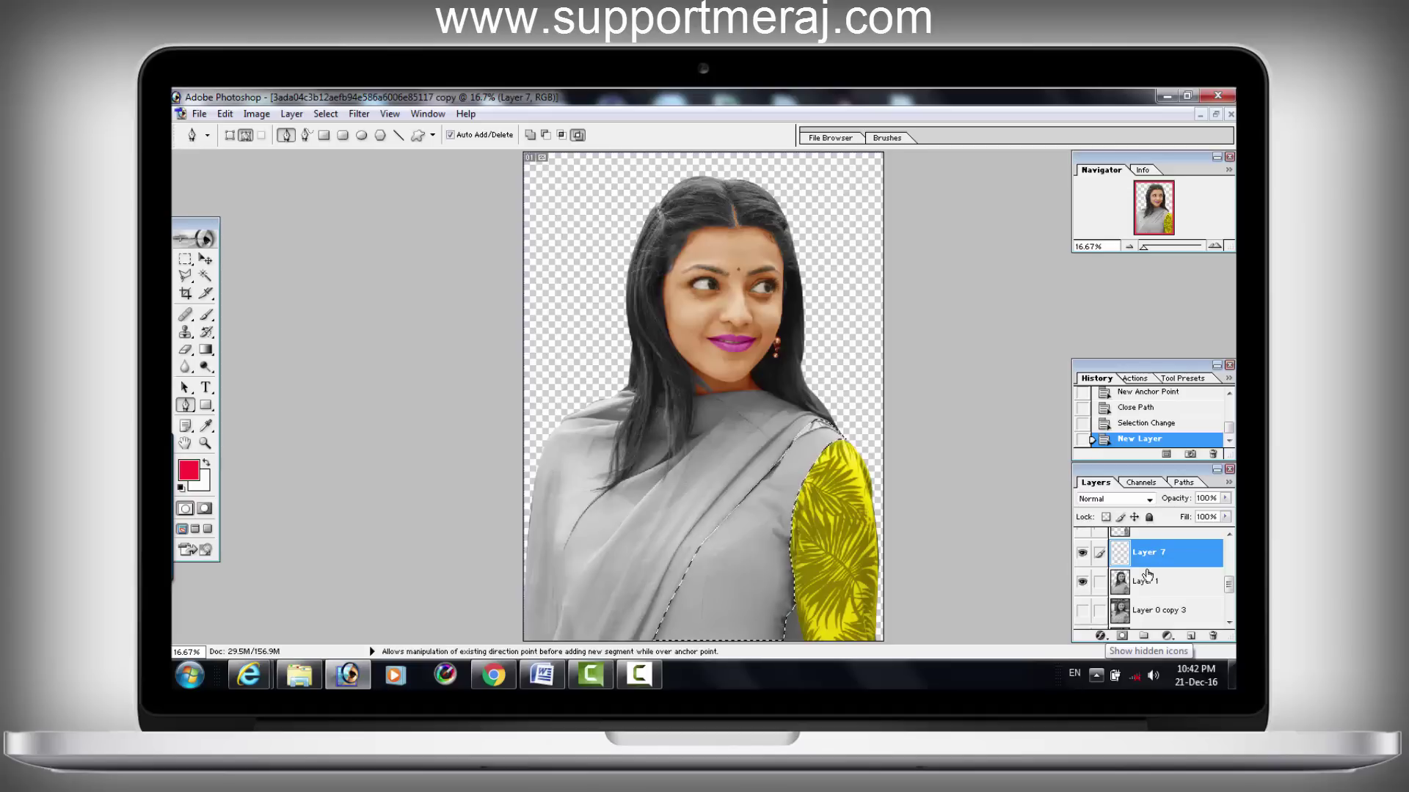
key("alt+BackSpace")
left_click(1114, 499)
left_click(1095, 478)
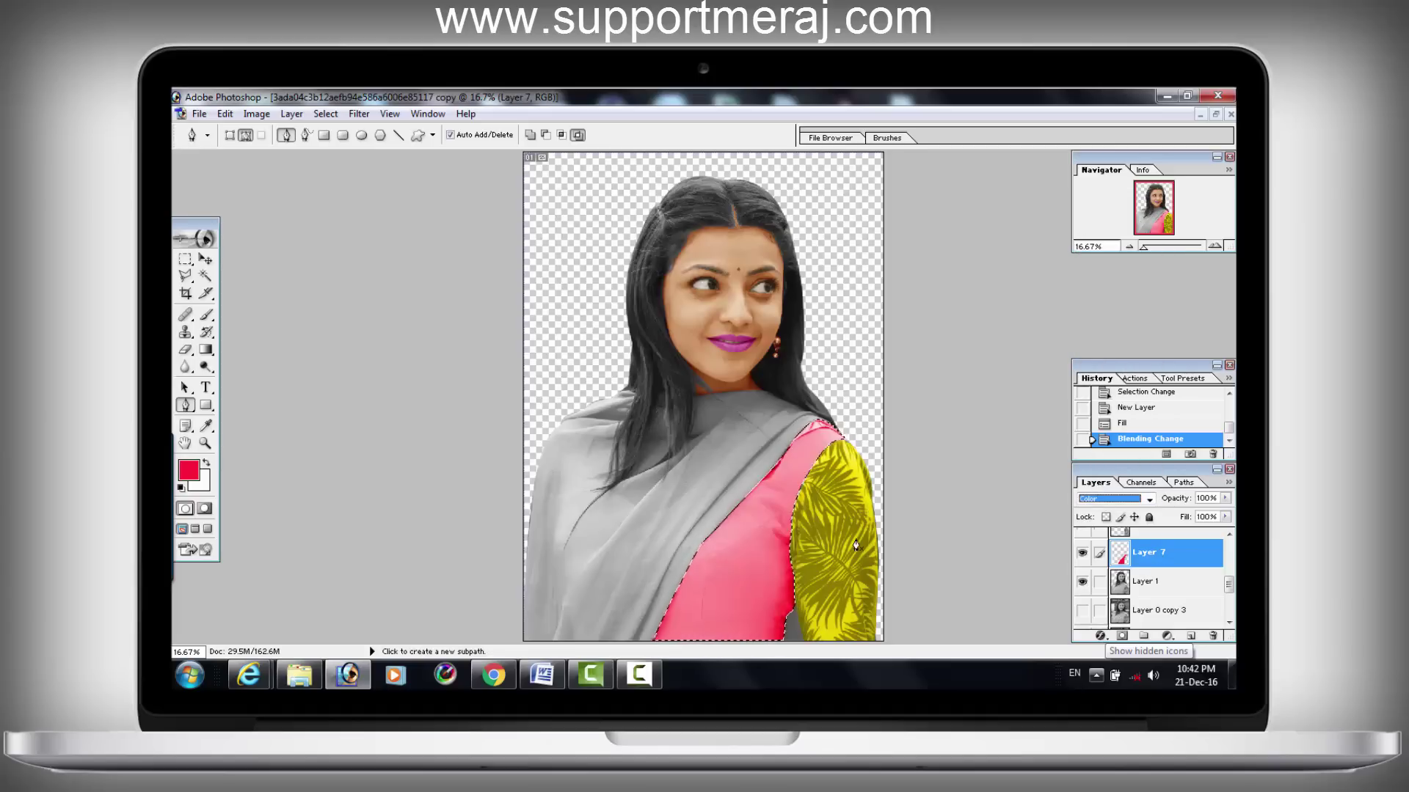
Step: Abandon a first Curves try, then reload the kurta selection with Layer 1 active
key("ctrl+m")
left_click_drag(342, 338, 374, 355)
key("Escape")
key("m")
right_click(785, 141)
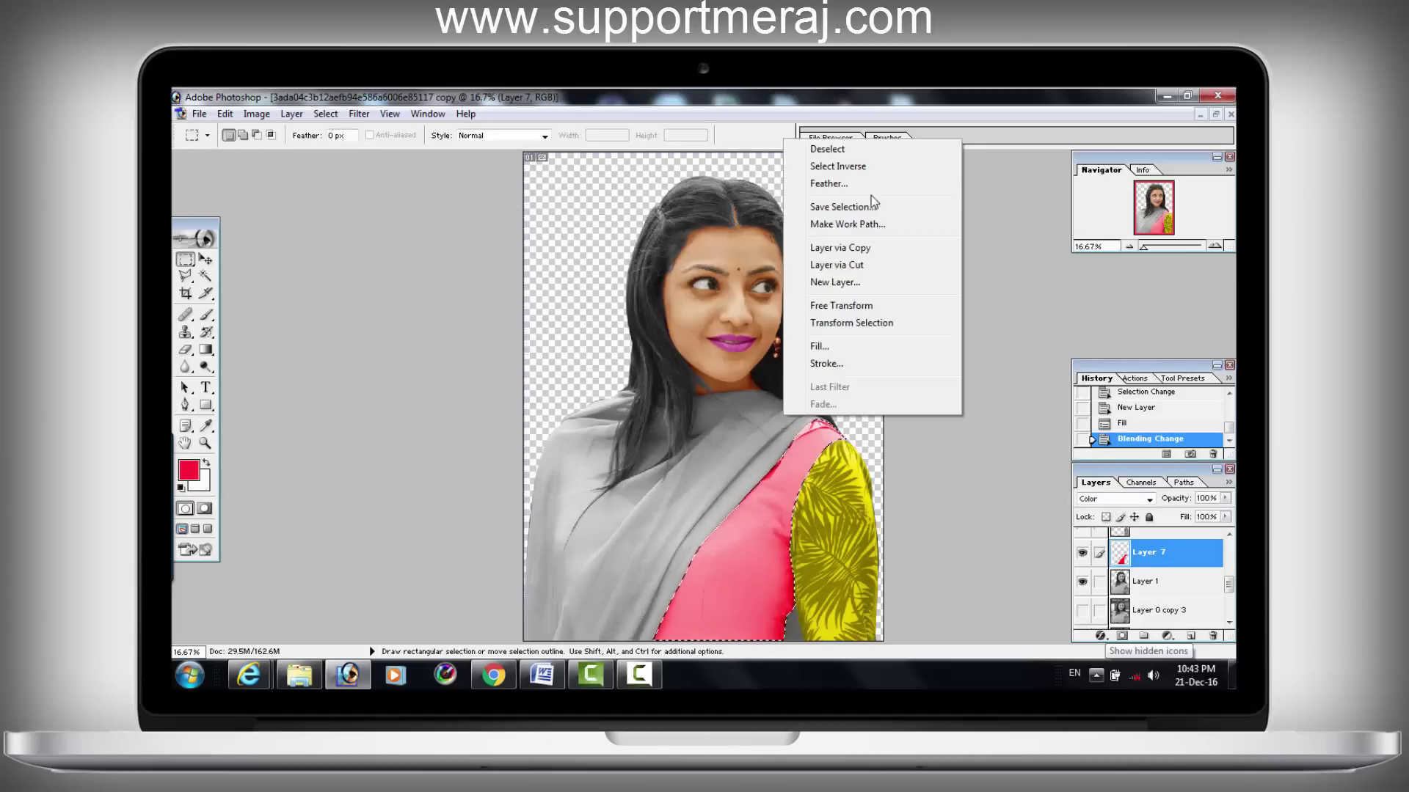
left_click(1148, 581)
right_click(808, 288)
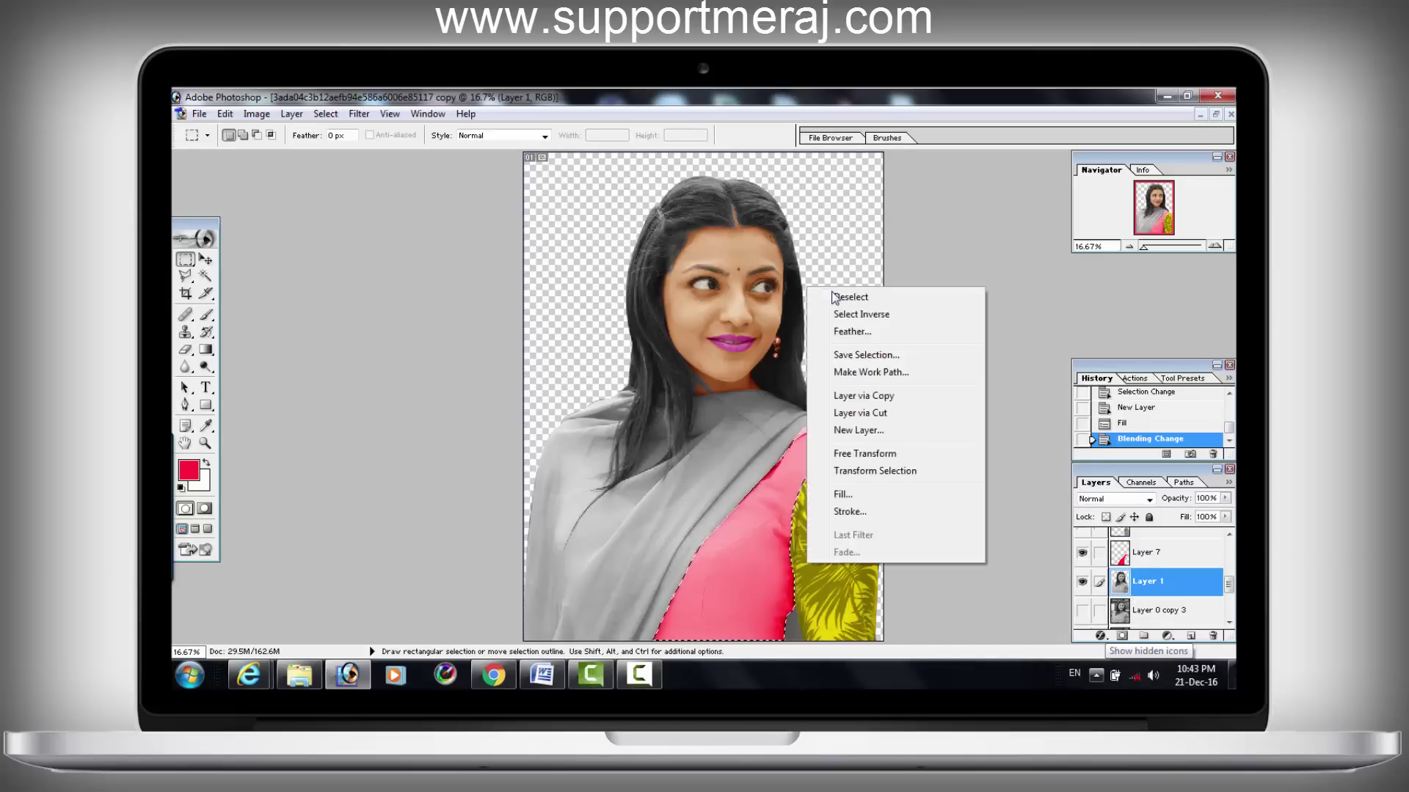
left_click(851, 296)
left_click(1121, 584, "ctrl")
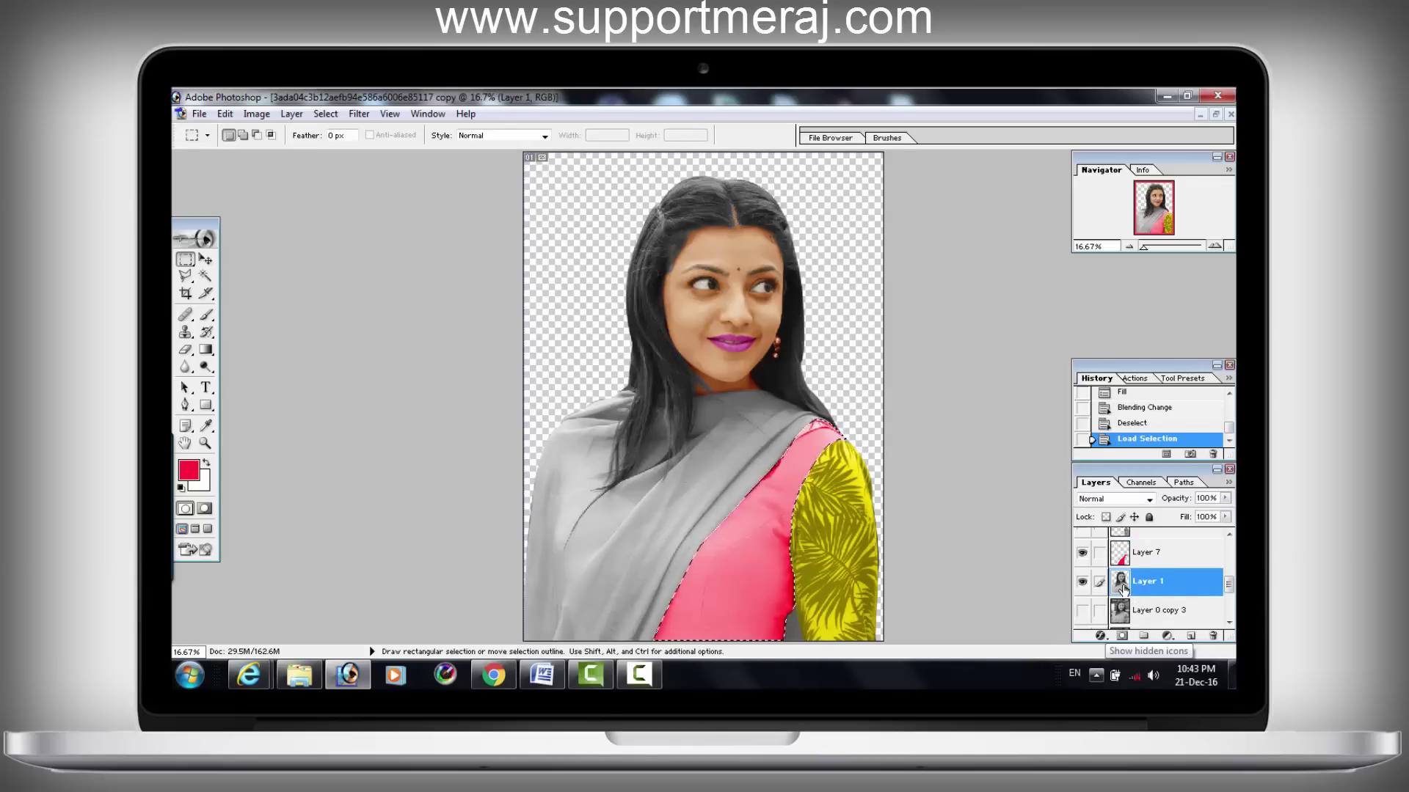
left_click(1120, 563)
left_click(1148, 581)
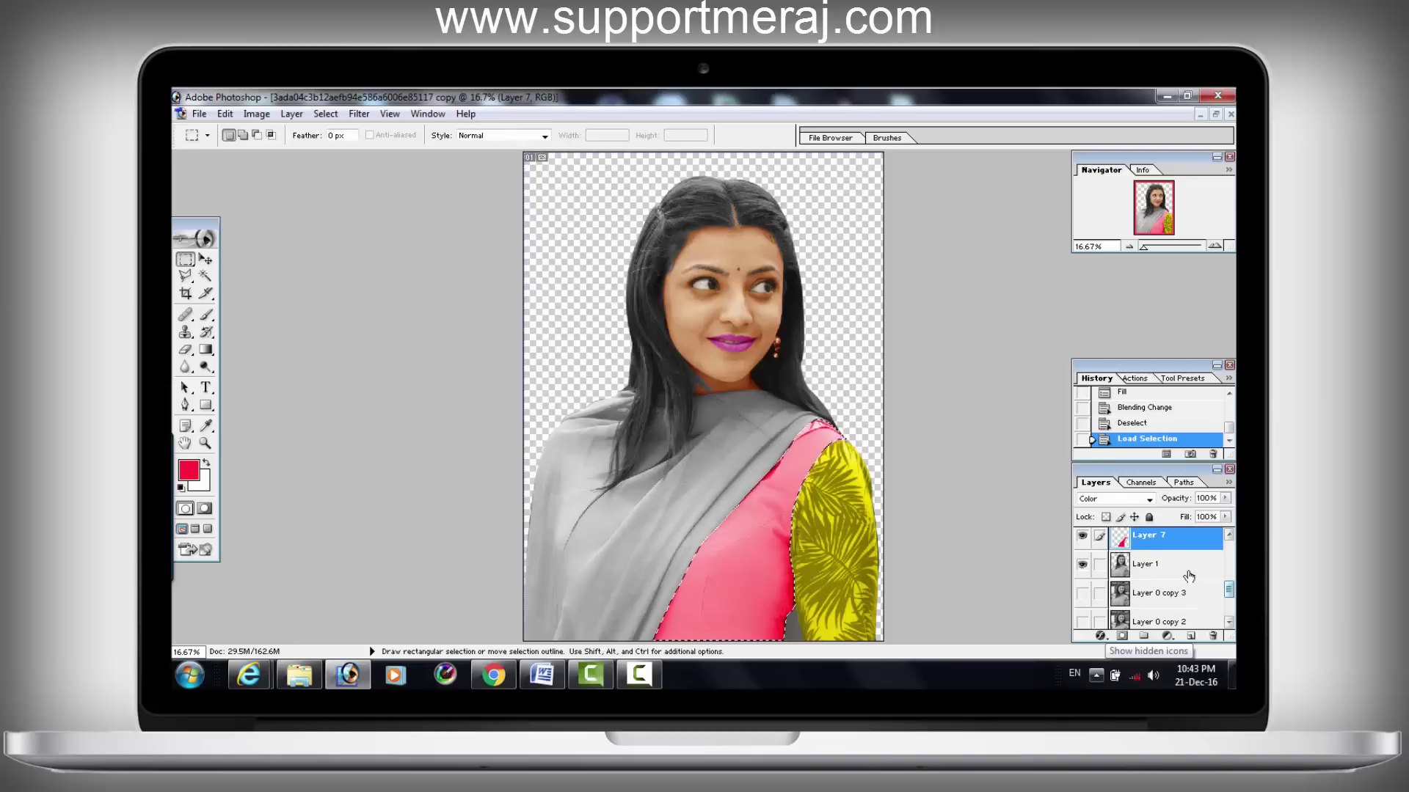
Step: Darken the kurta with a Curves adjustment on Layer 1, then deselect
left_click(257, 114)
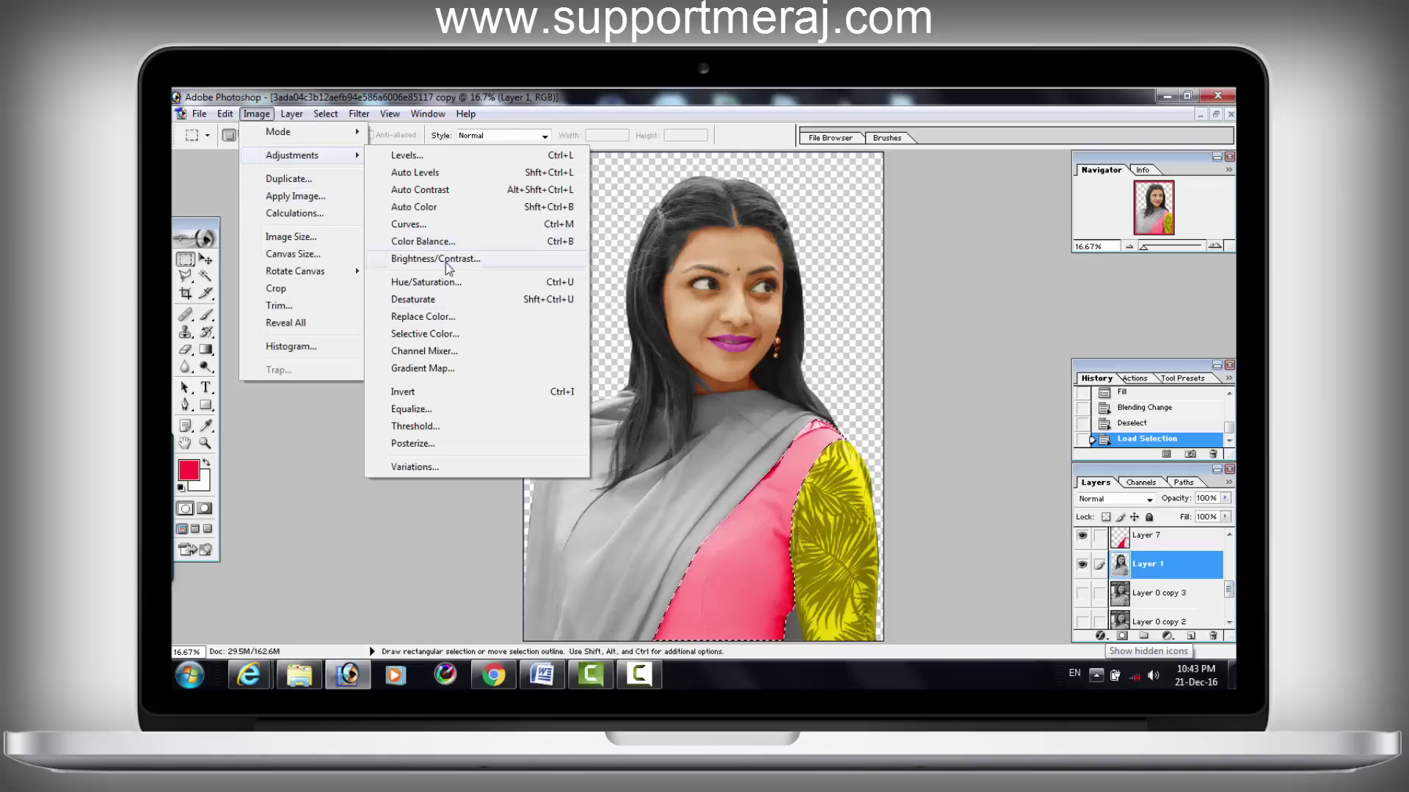
left_click(408, 224)
left_click_drag(374, 303, 374, 337)
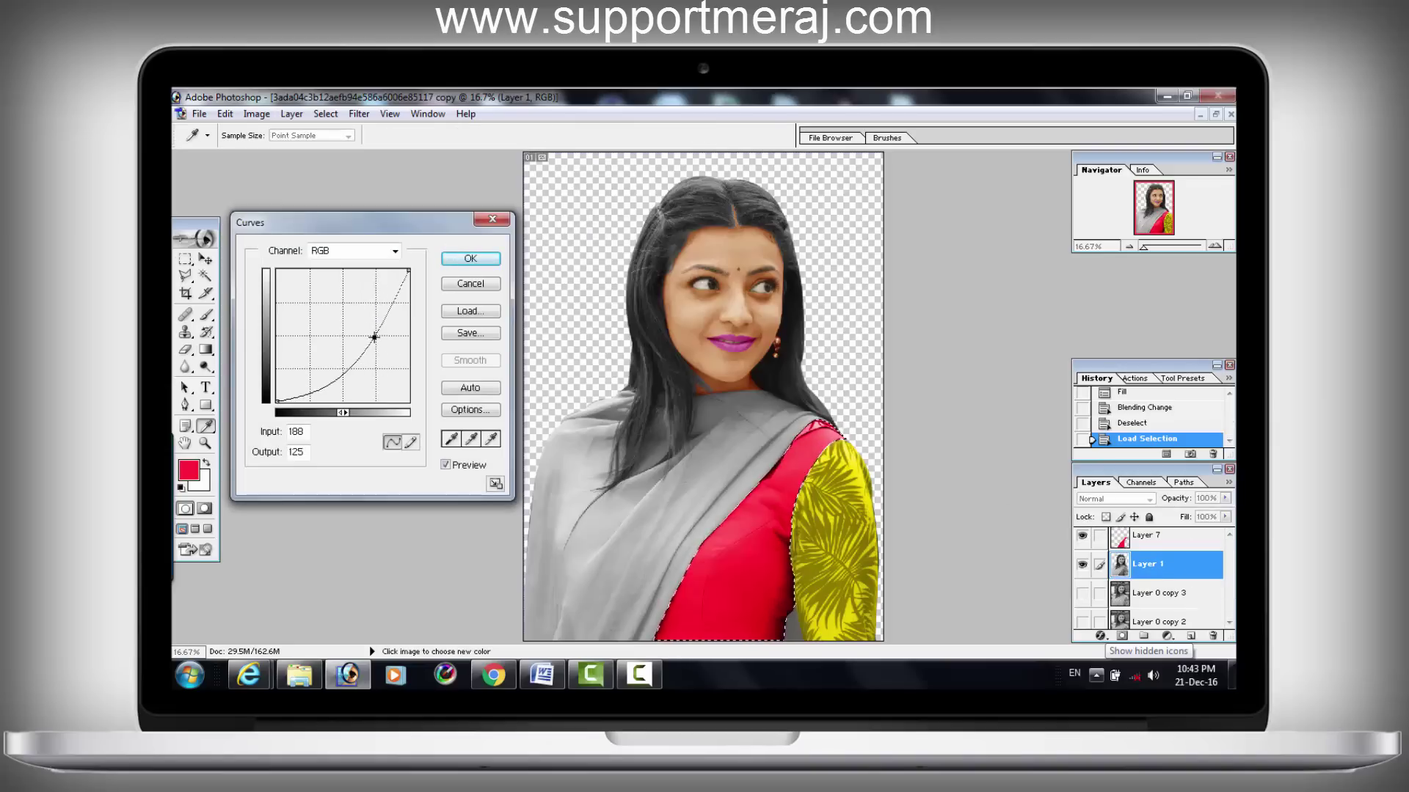
key("Return")
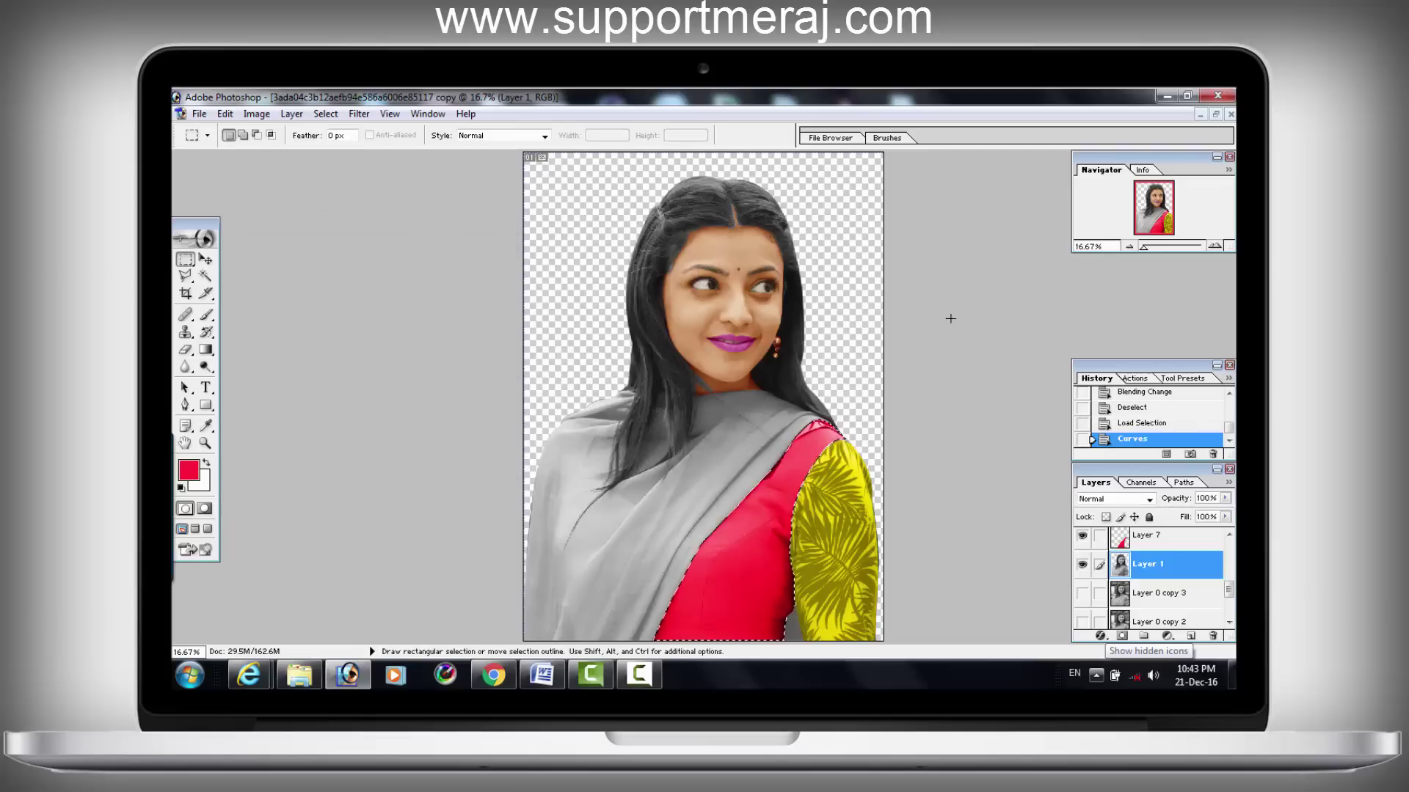
right_click(835, 350)
left_click(838, 358)
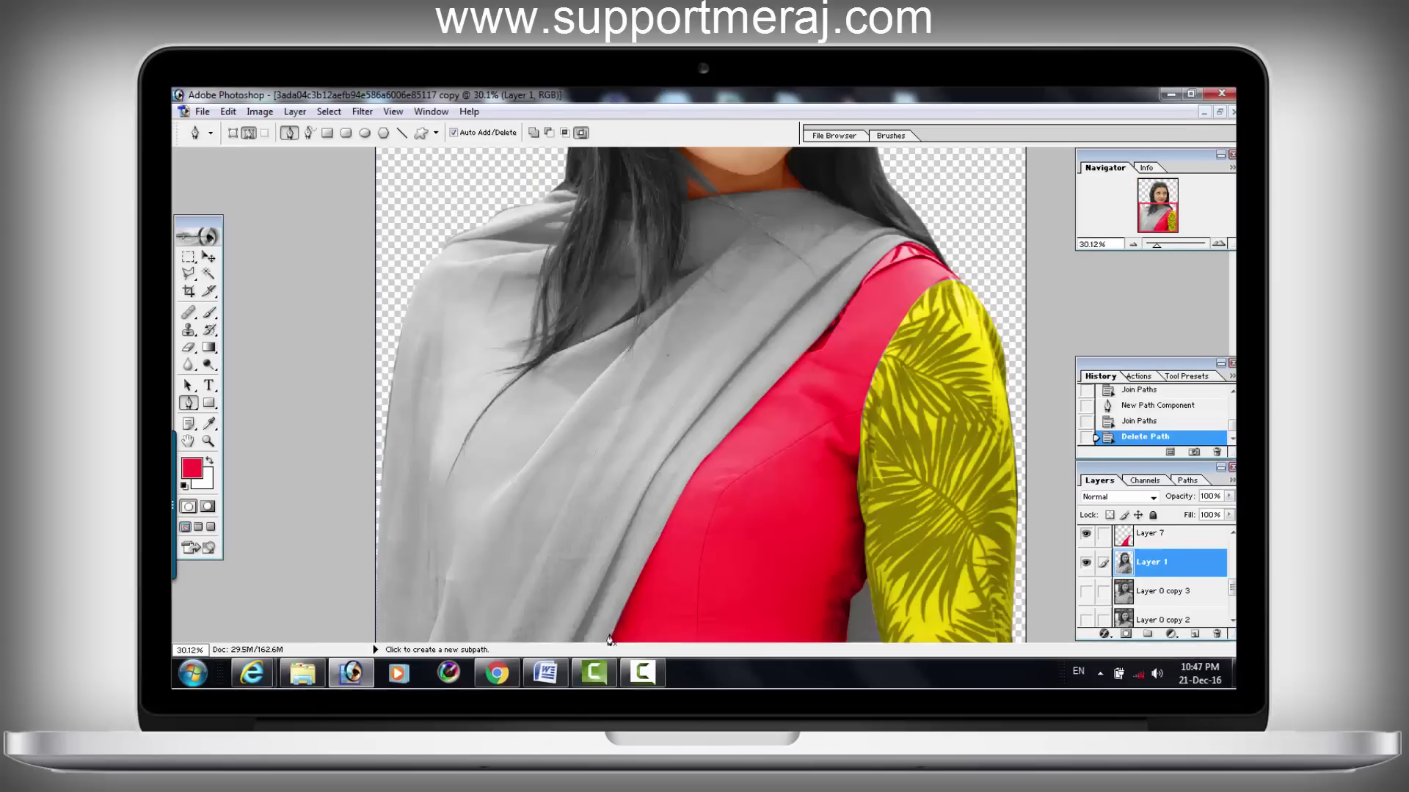
Step: Place Pen anchors up the dupatta's right edge to the shoulder
left_click(638, 580)
left_click(650, 557)
left_click(667, 526)
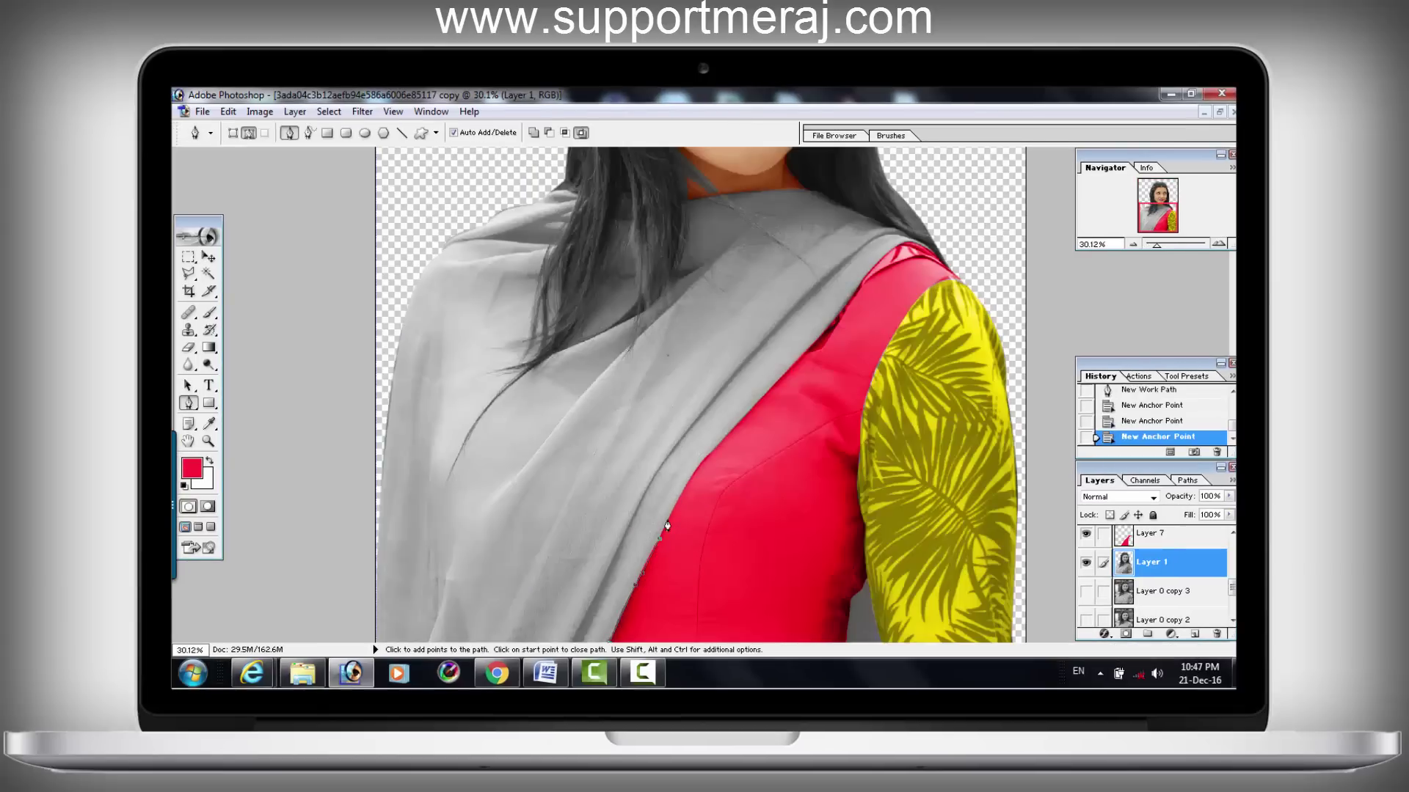
left_click(683, 490)
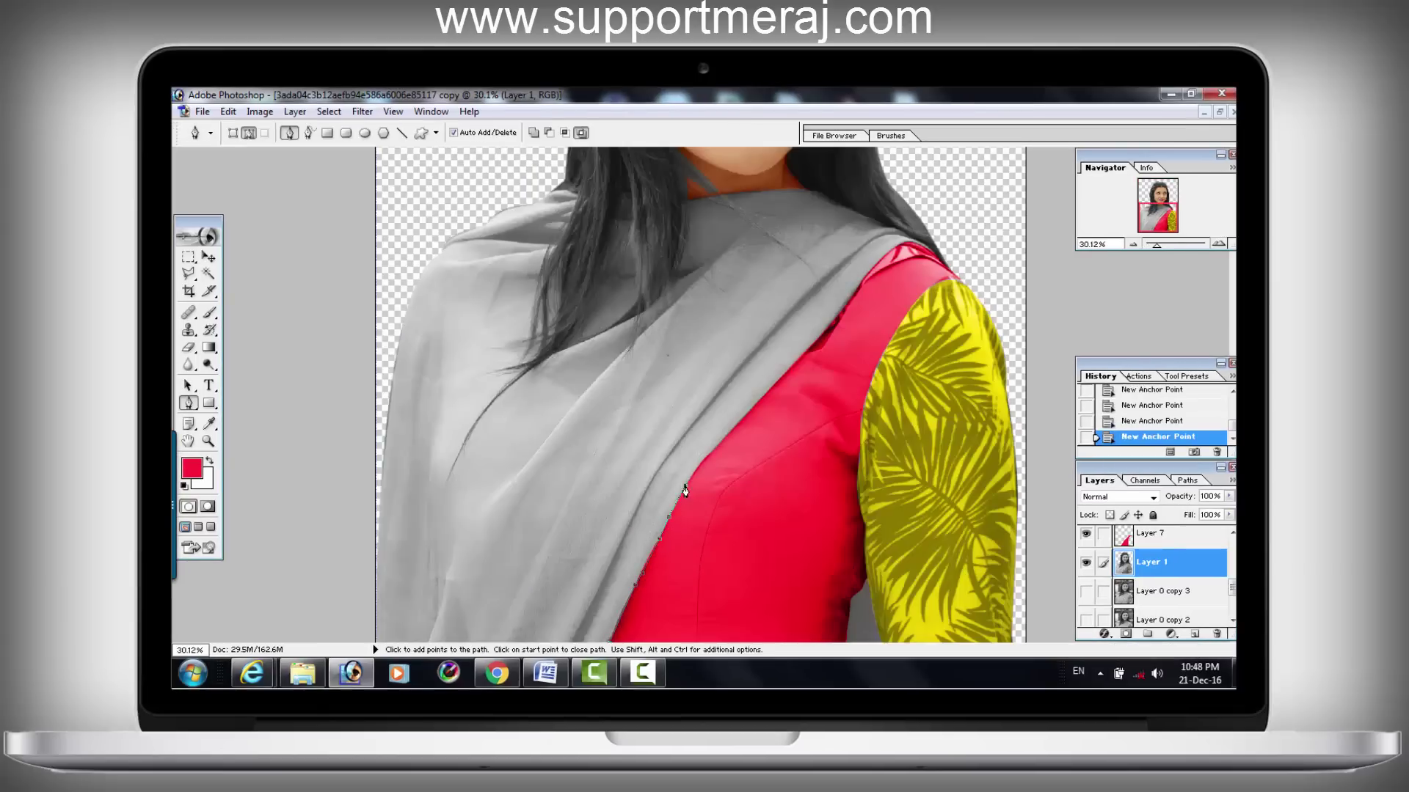
left_click(775, 382)
left_click(820, 340)
left_click_drag(1170, 217, 1169, 209)
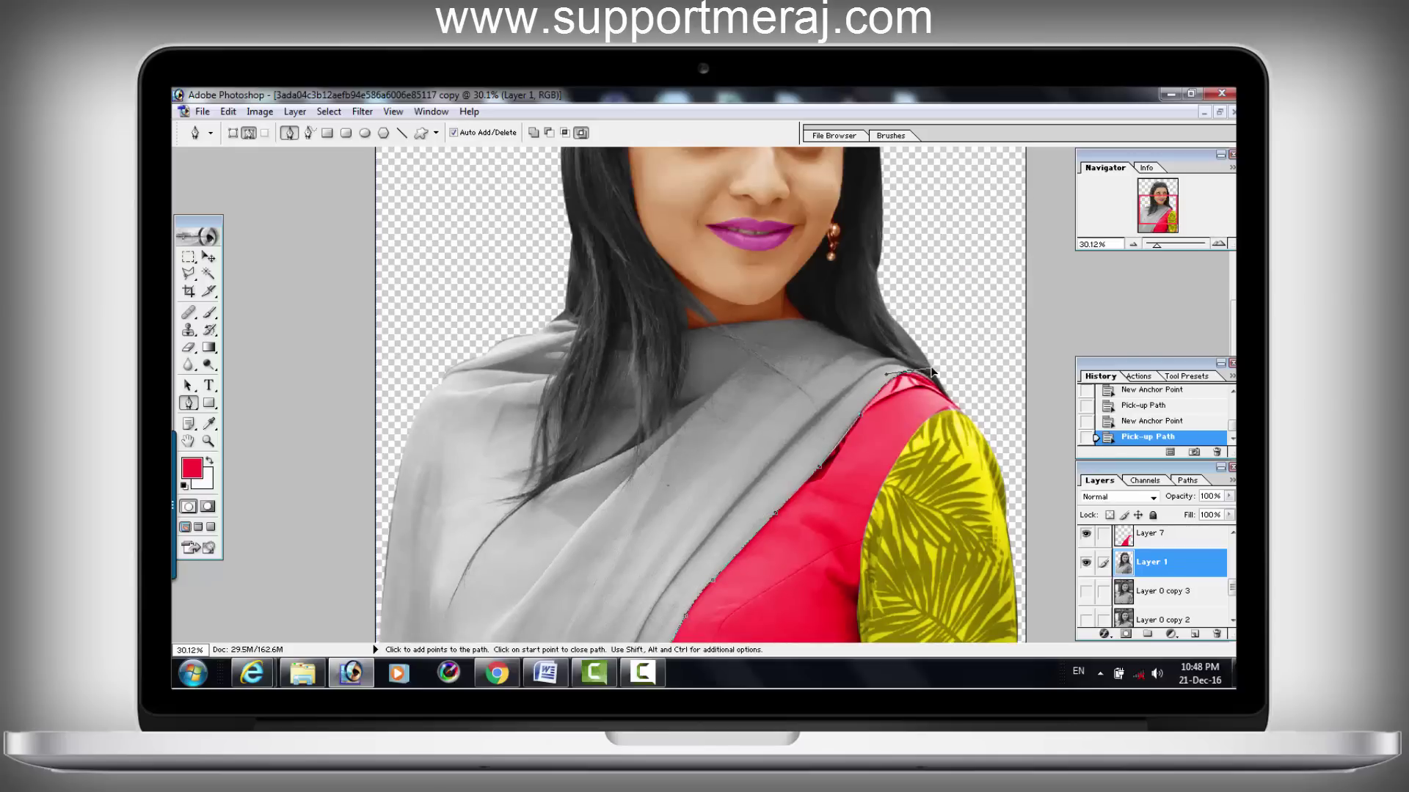
left_click(958, 403)
key("BackSpace")
left_click(937, 394)
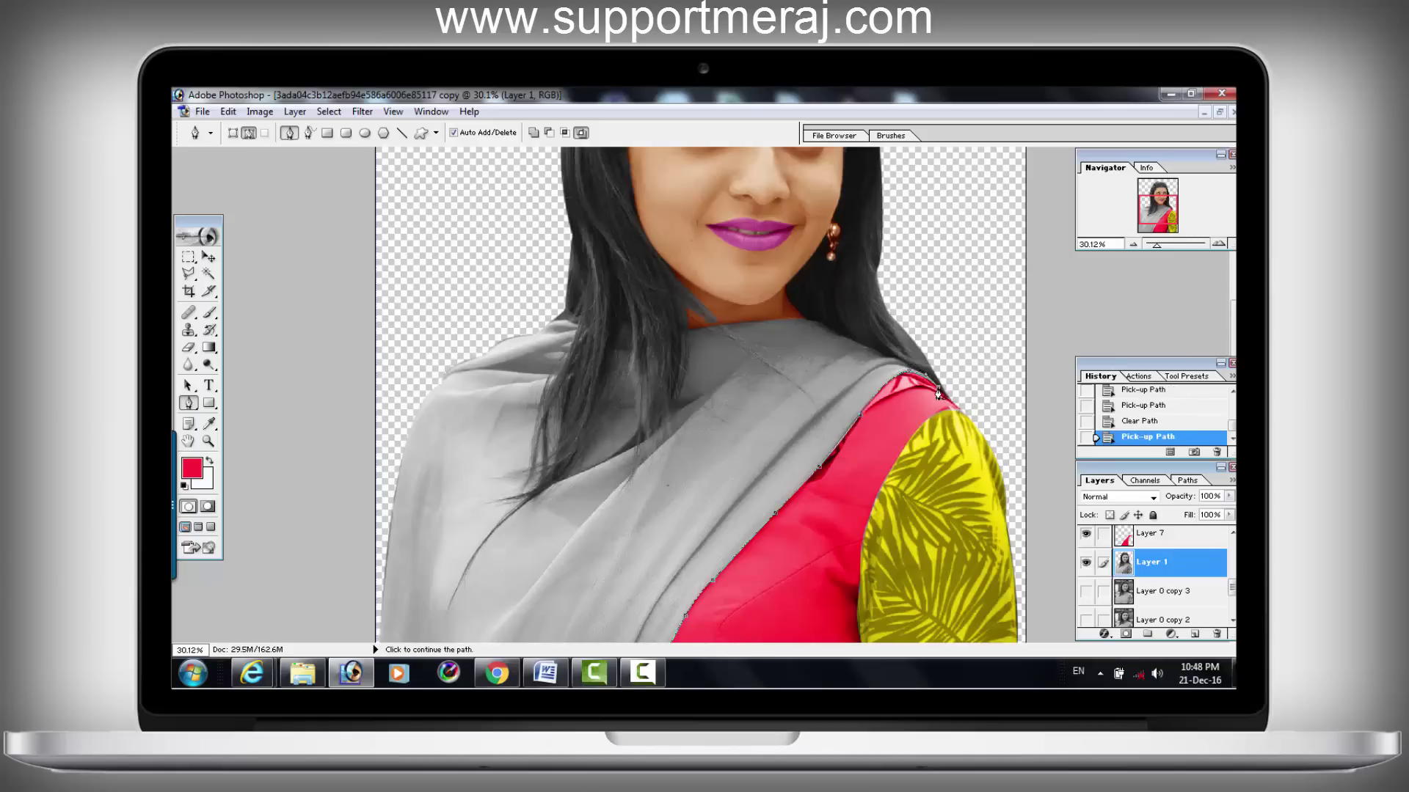
left_click(897, 360)
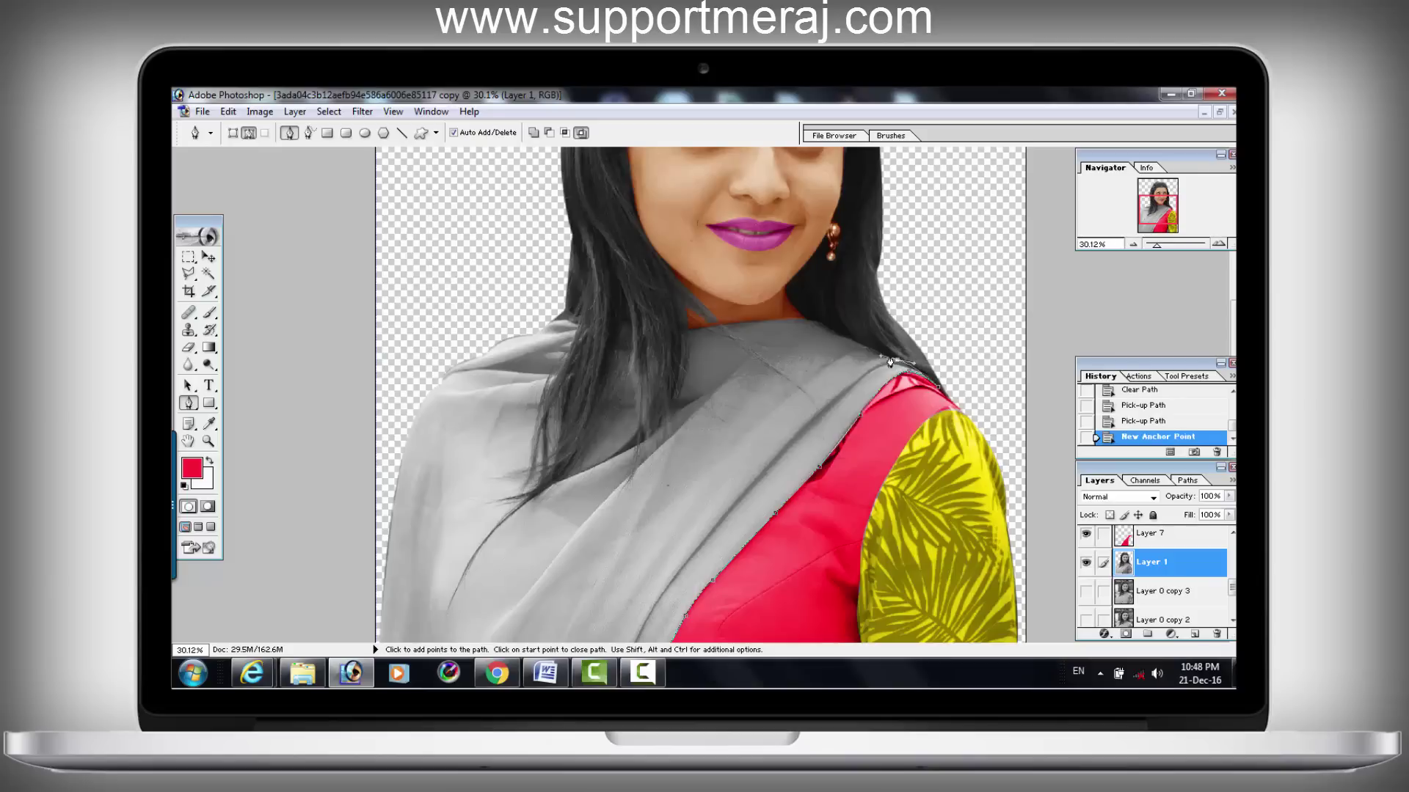
Step: Extend the path across the neckline and curve it down the dupatta fold
left_click(818, 323)
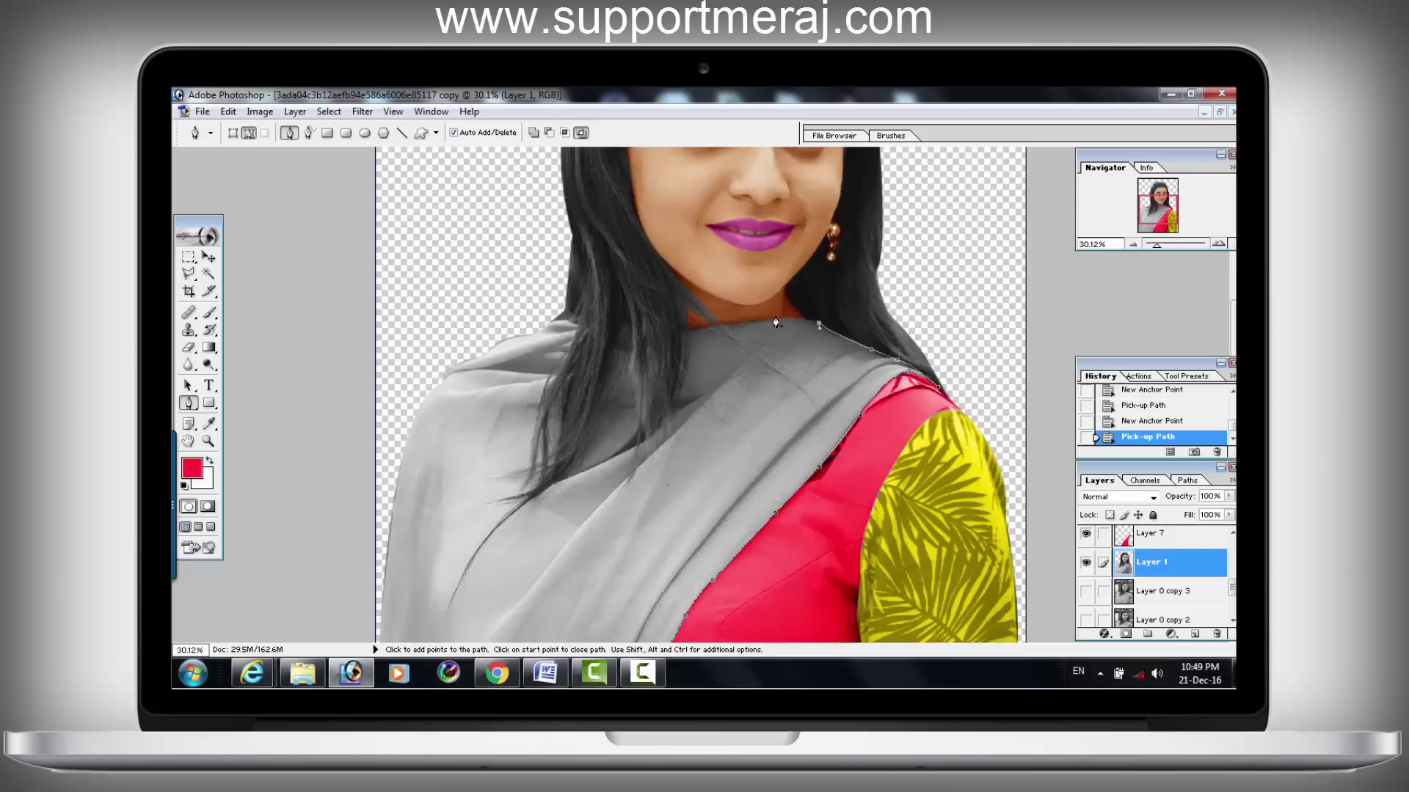
left_click(723, 324)
left_click_drag(716, 327, 696, 337)
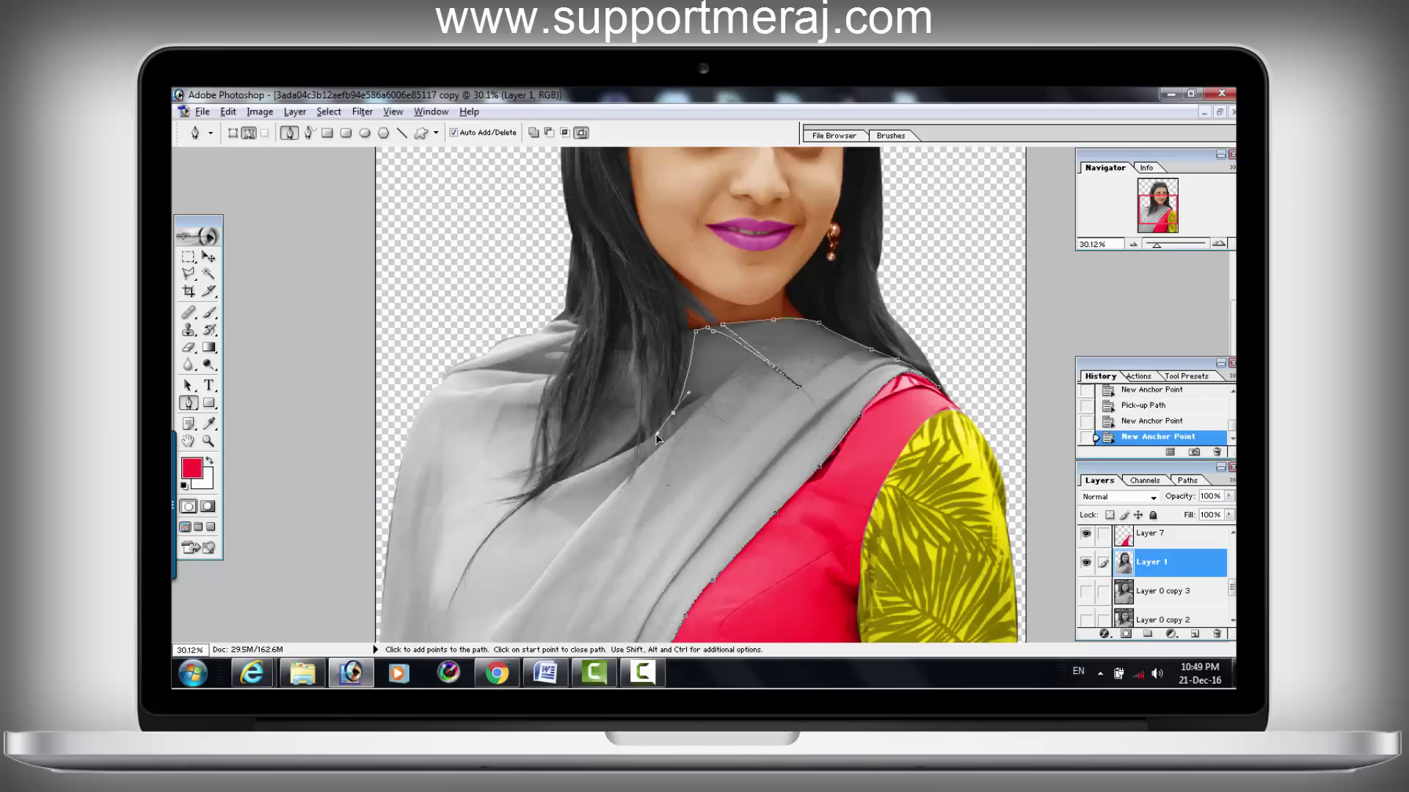
left_click_drag(673, 413, 653, 446)
left_click(640, 461)
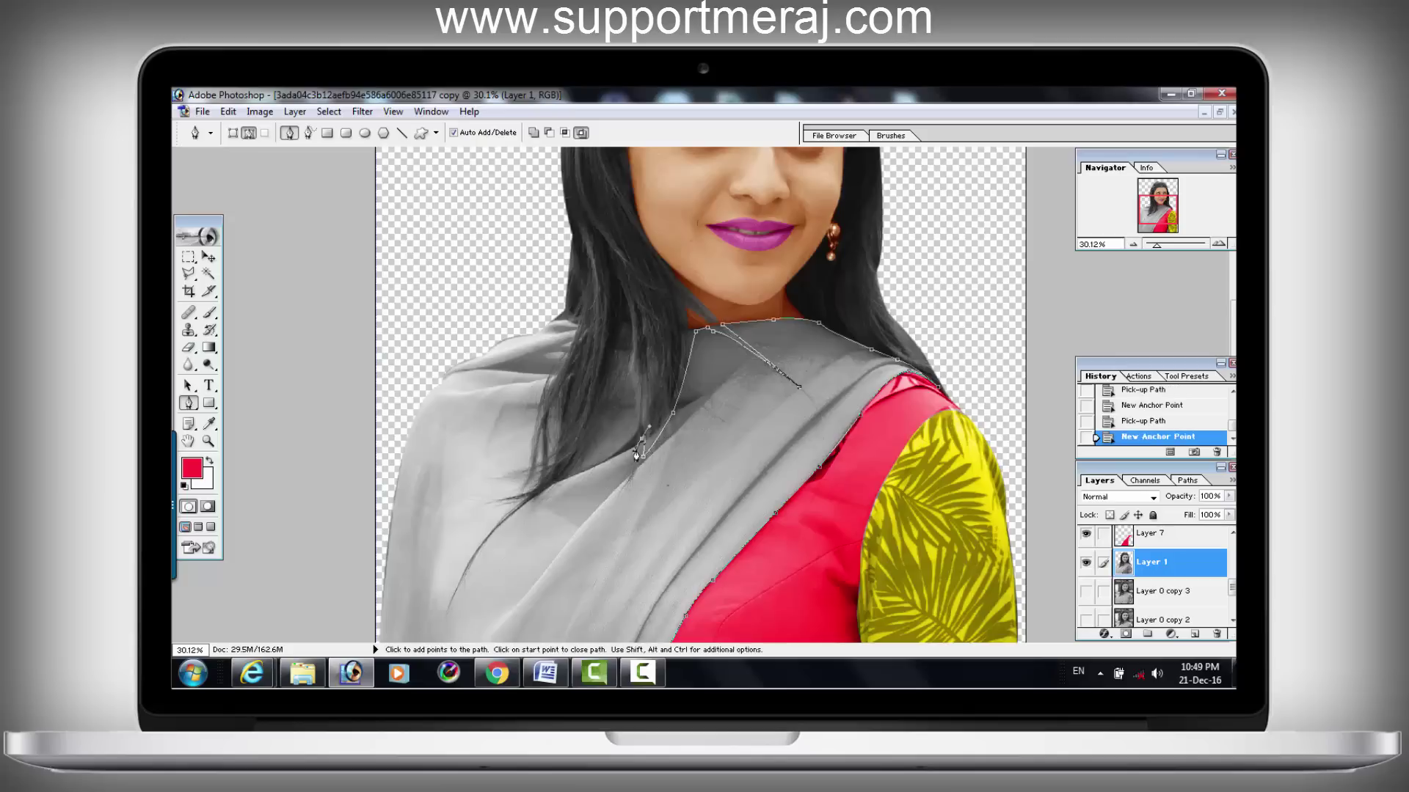
left_click_drag(627, 386, 635, 360)
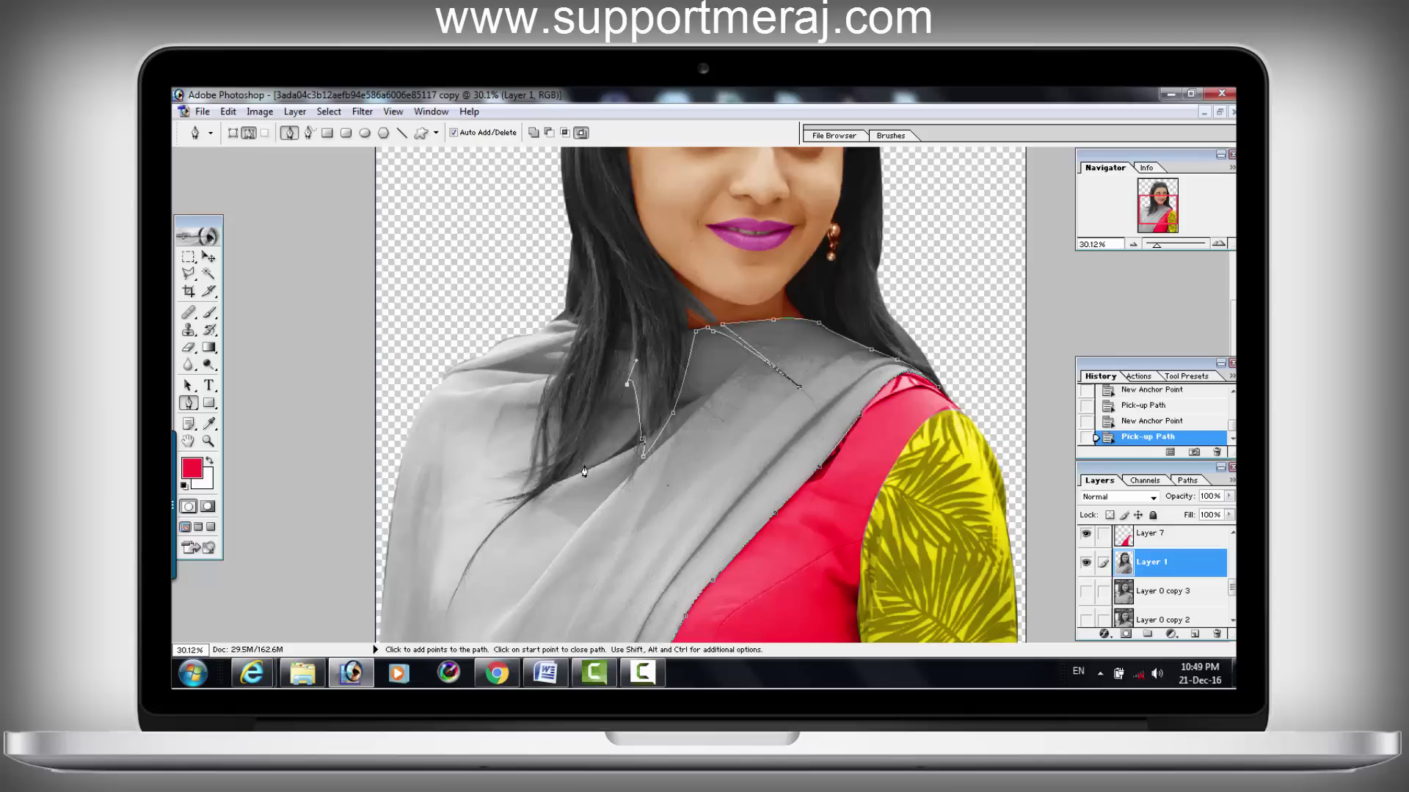
left_click(556, 478, "alt")
mouse_move(526, 499)
left_mouse_down()
mouse_move(579, 446)
mouse_move(540, 396)
left_mouse_up()
key("ctrl+alt+z")
key("ctrl+alt+z")
key("ctrl+alt+z")
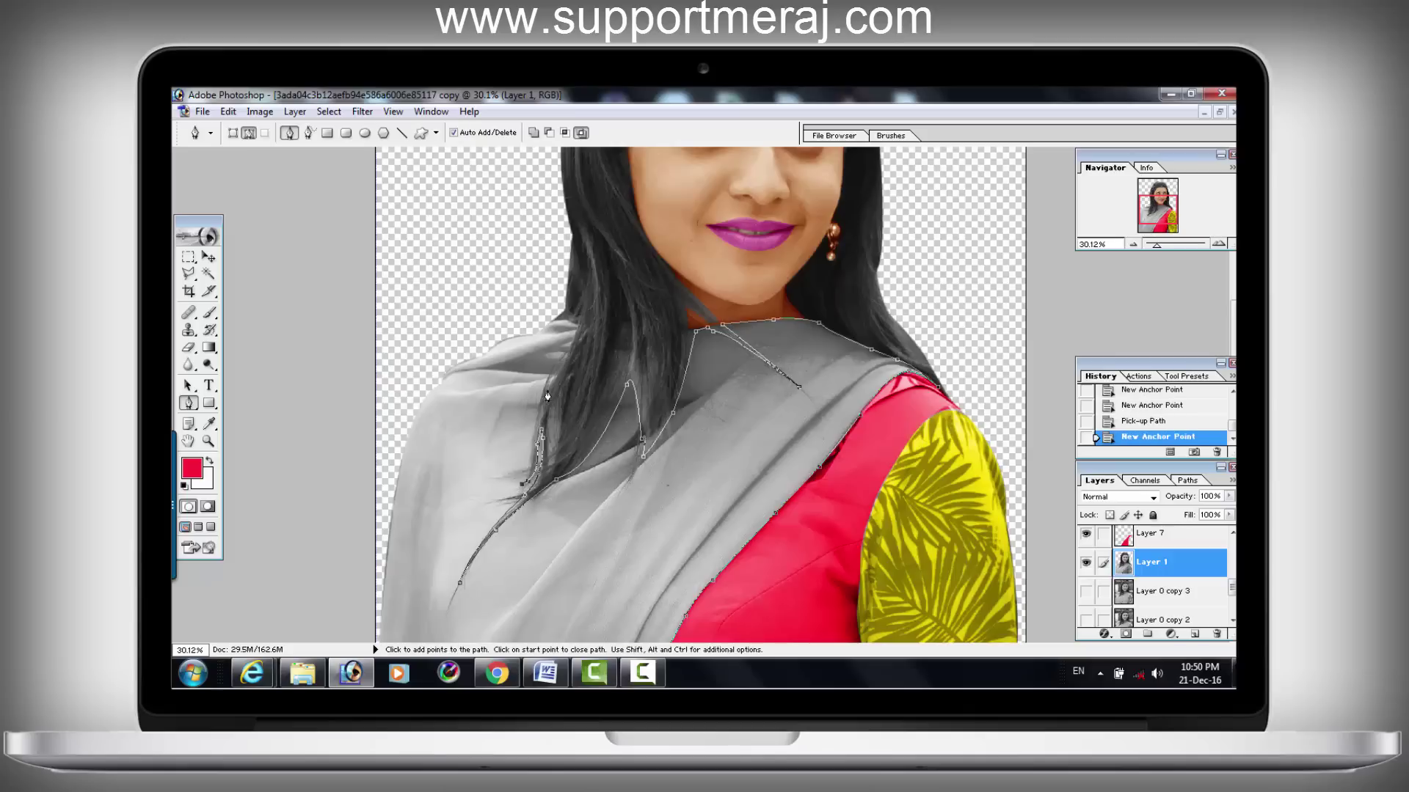
Step: Trace along the hair and down the dupatta's left edge, closing the path at its start
left_click(548, 380)
left_click_drag(571, 338, 587, 336)
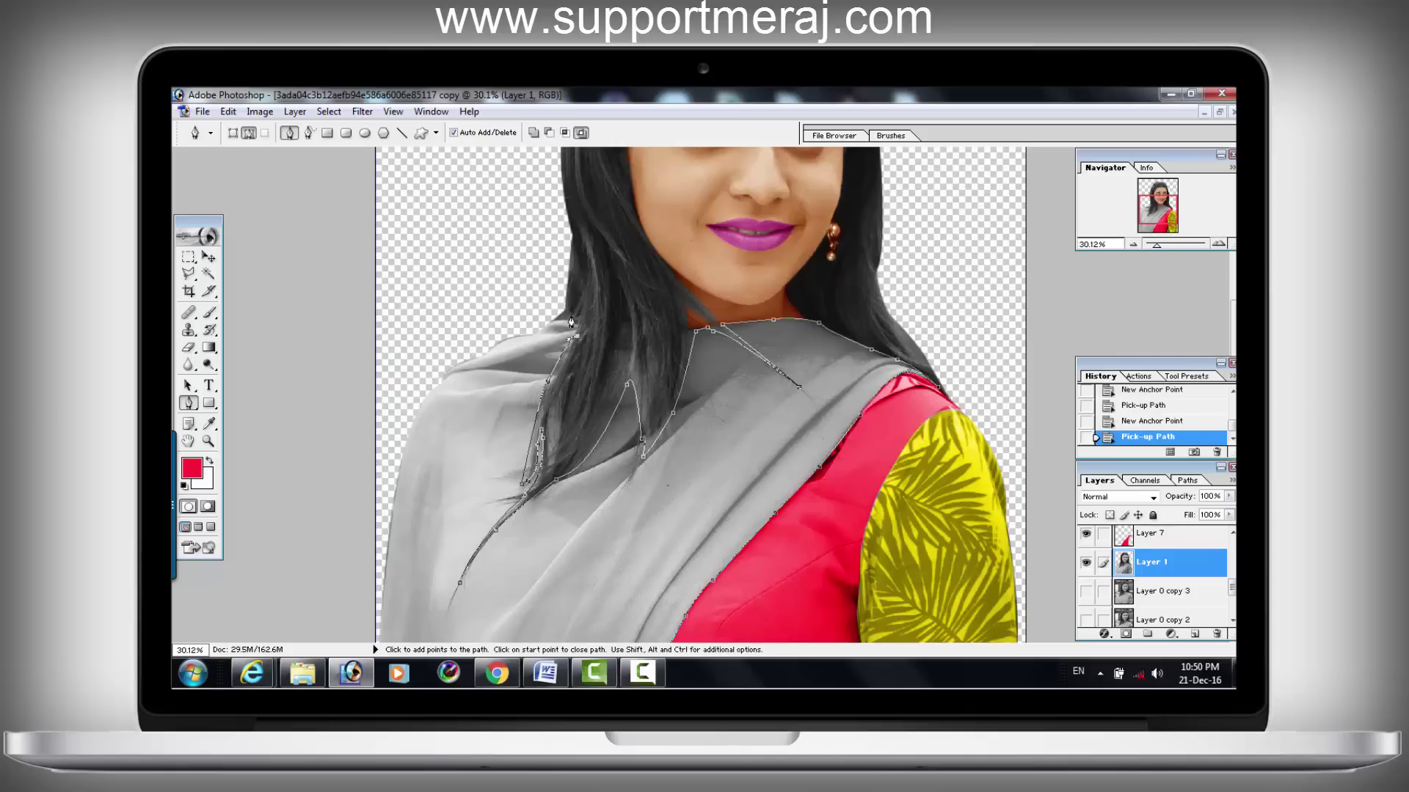
left_click(566, 315)
left_click_drag(430, 365, 416, 403)
left_click_drag(377, 484, 353, 531)
left_click(345, 566)
scroll(344, 569, "down", 3)
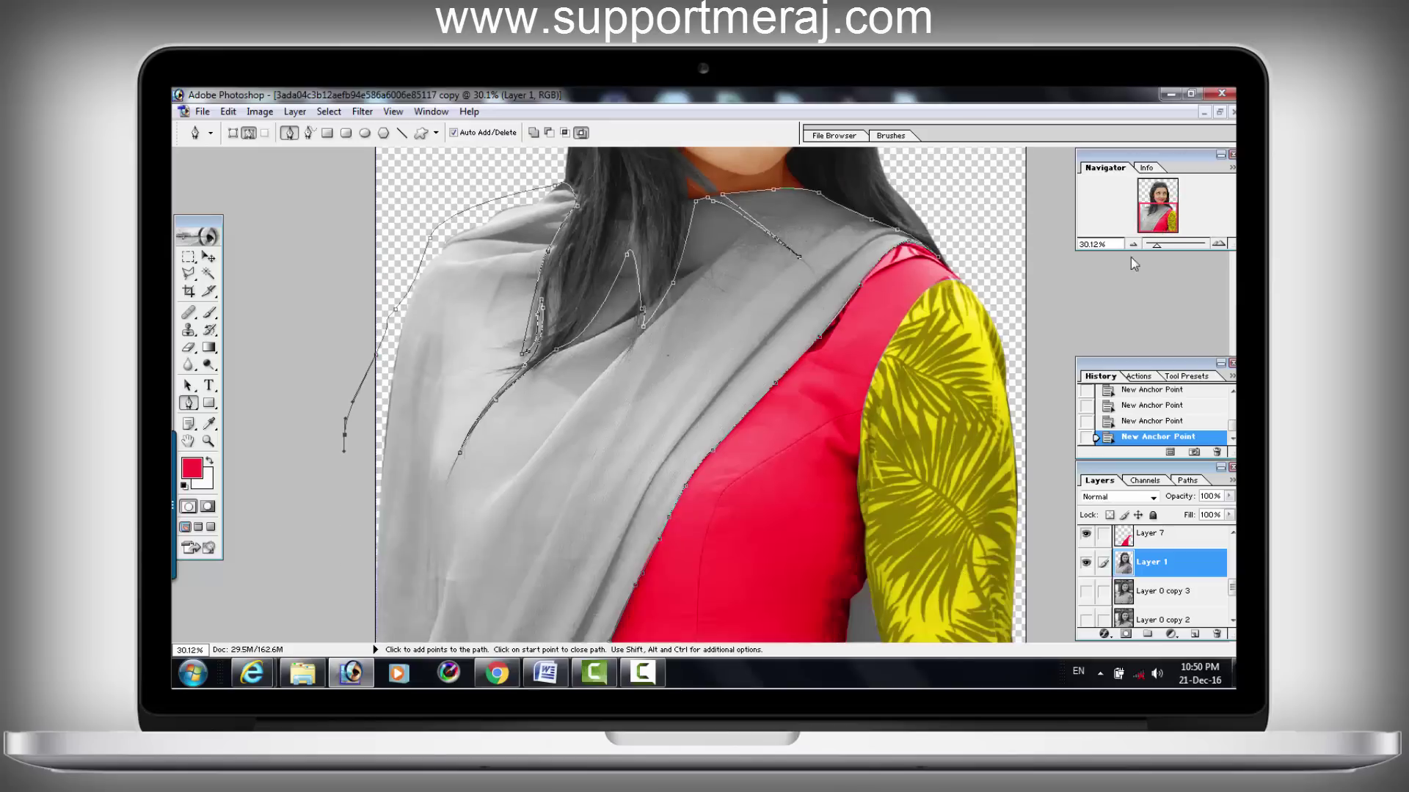
left_click(346, 506)
left_click(346, 587)
left_click(357, 633)
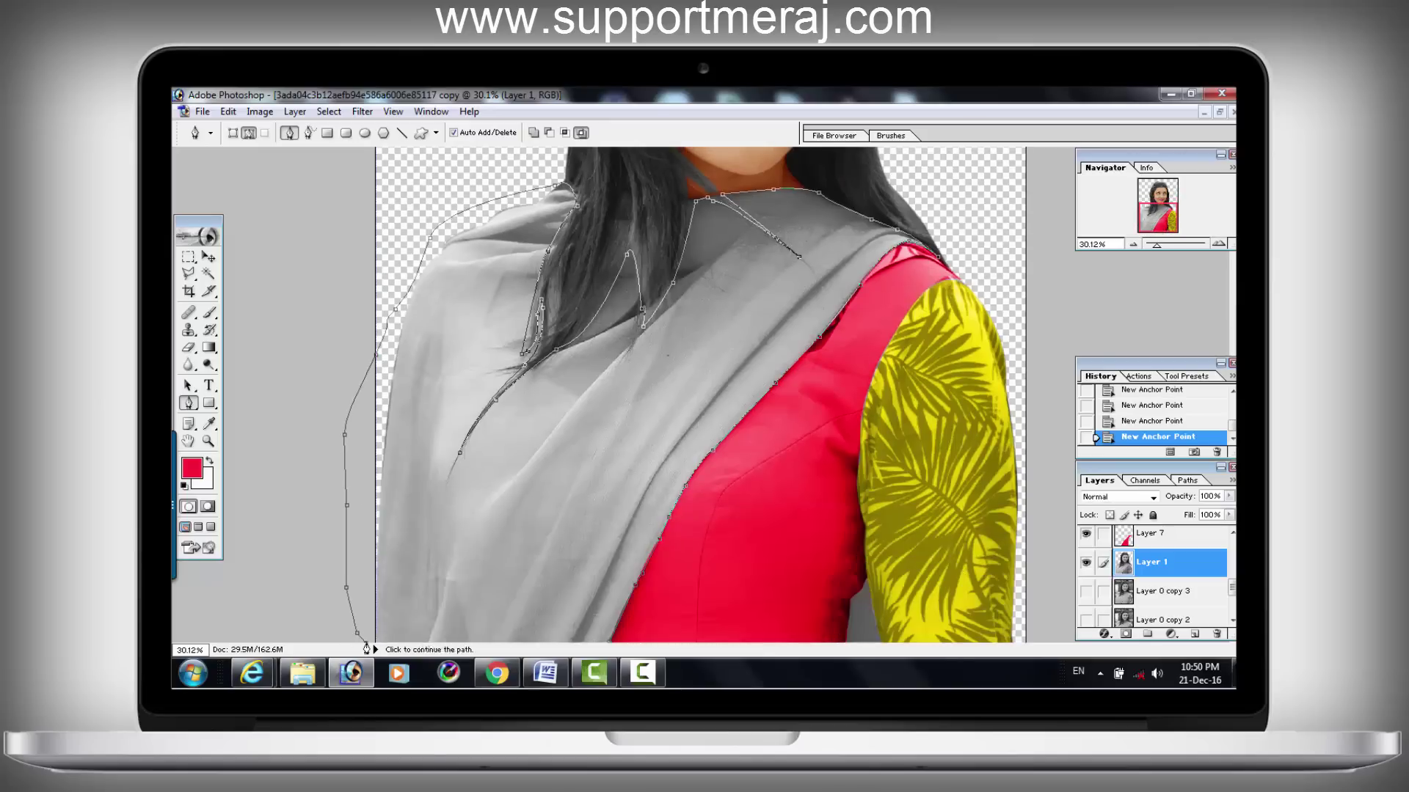
left_click(612, 647)
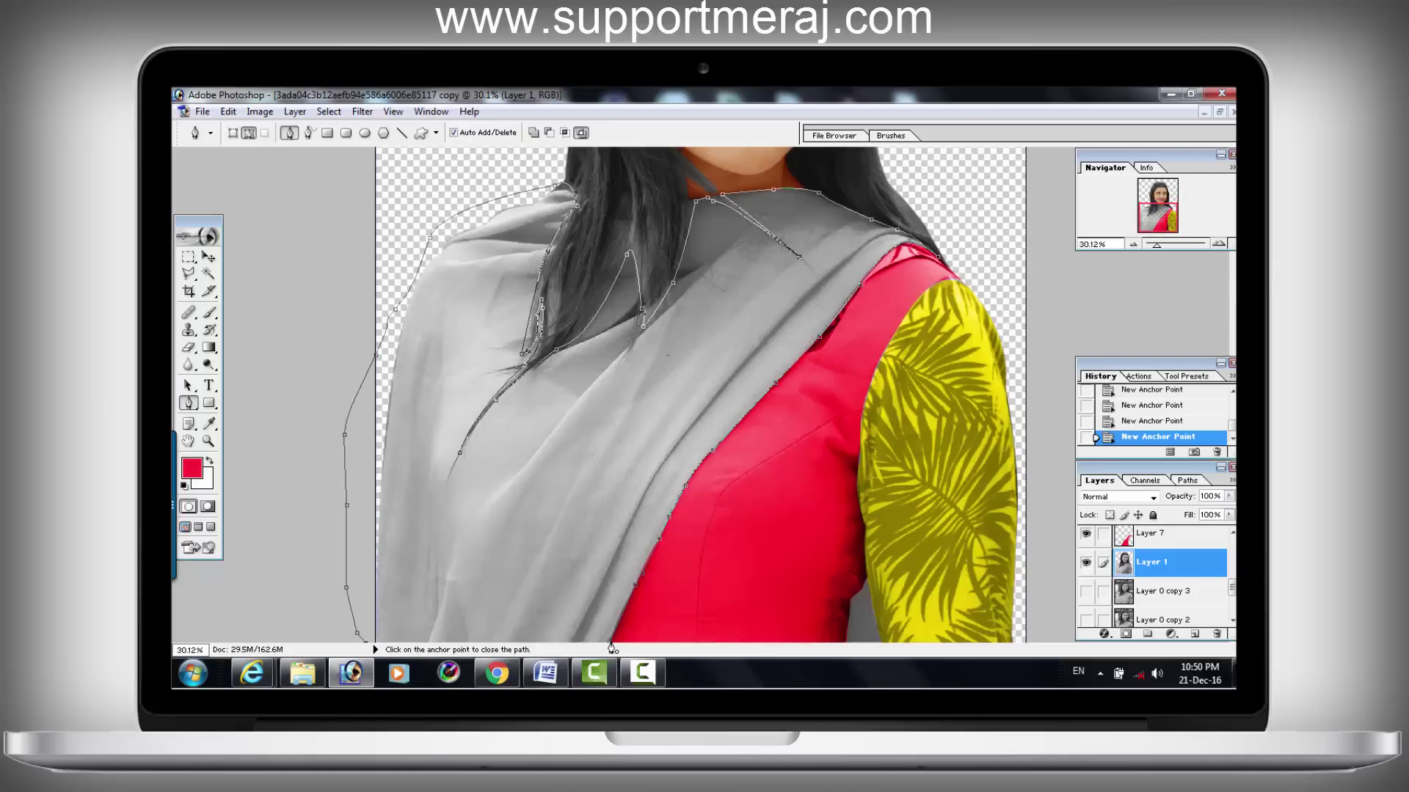
Step: Convert the dupatta path to a selection and copy it onto Layer 8
right_click(606, 286)
left_click(650, 356)
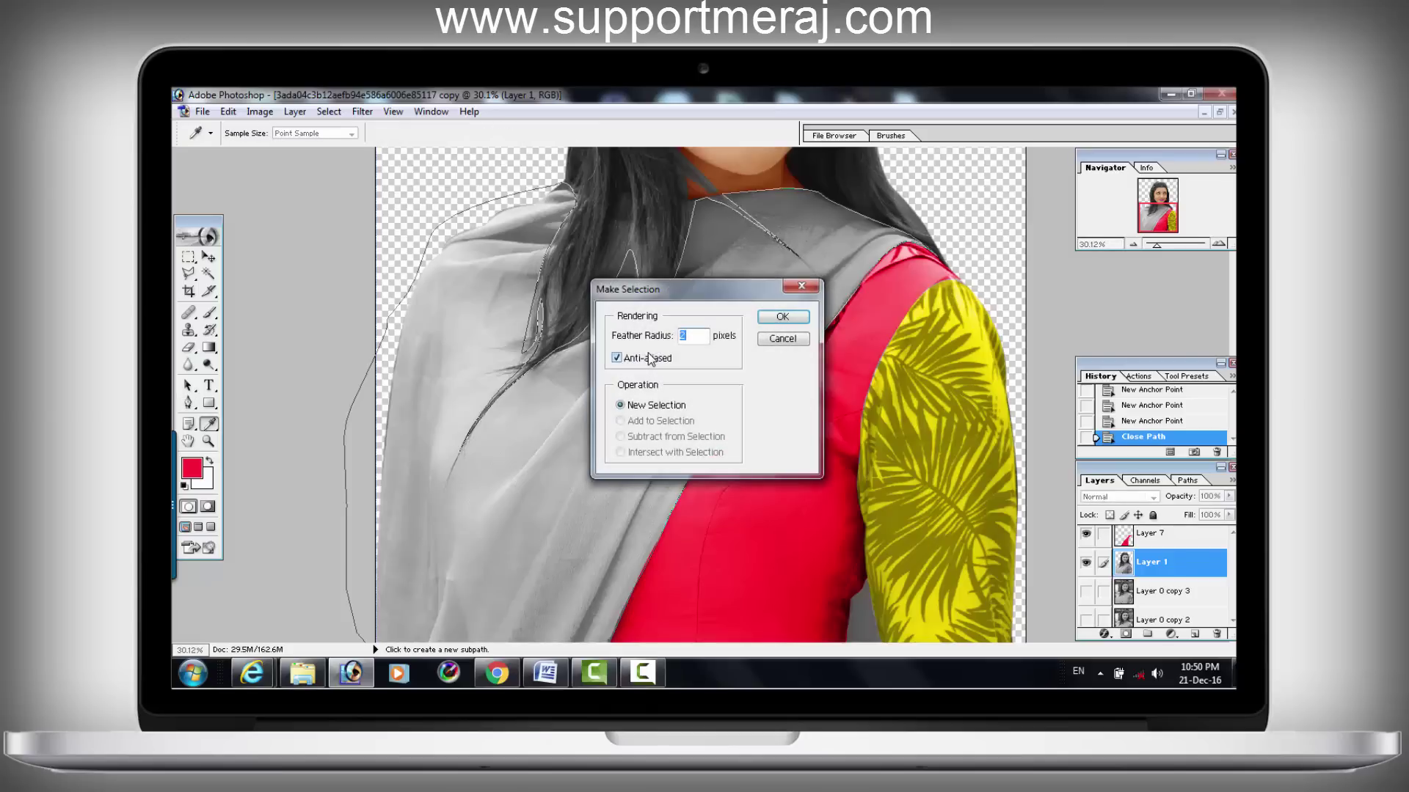
key("Return")
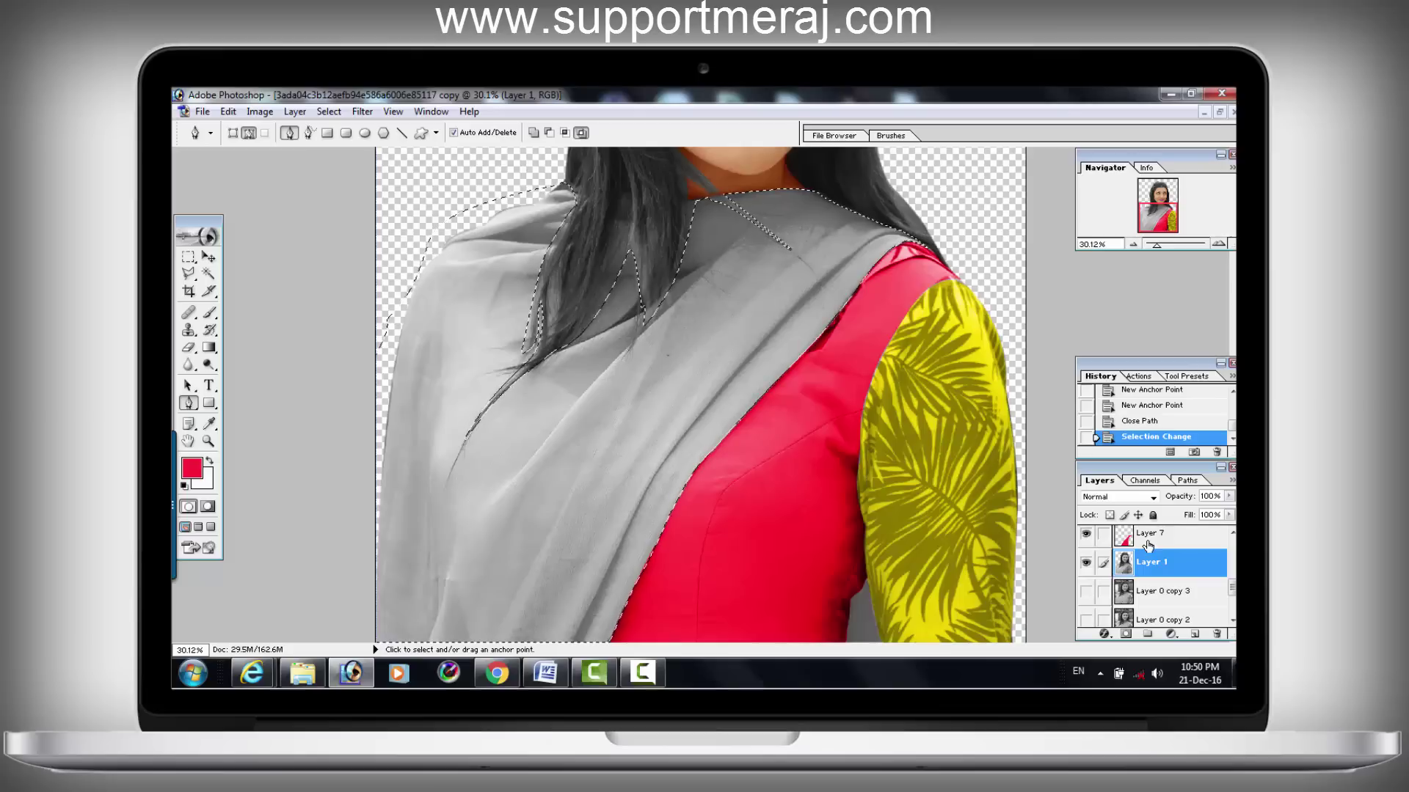
key("ctrl+j")
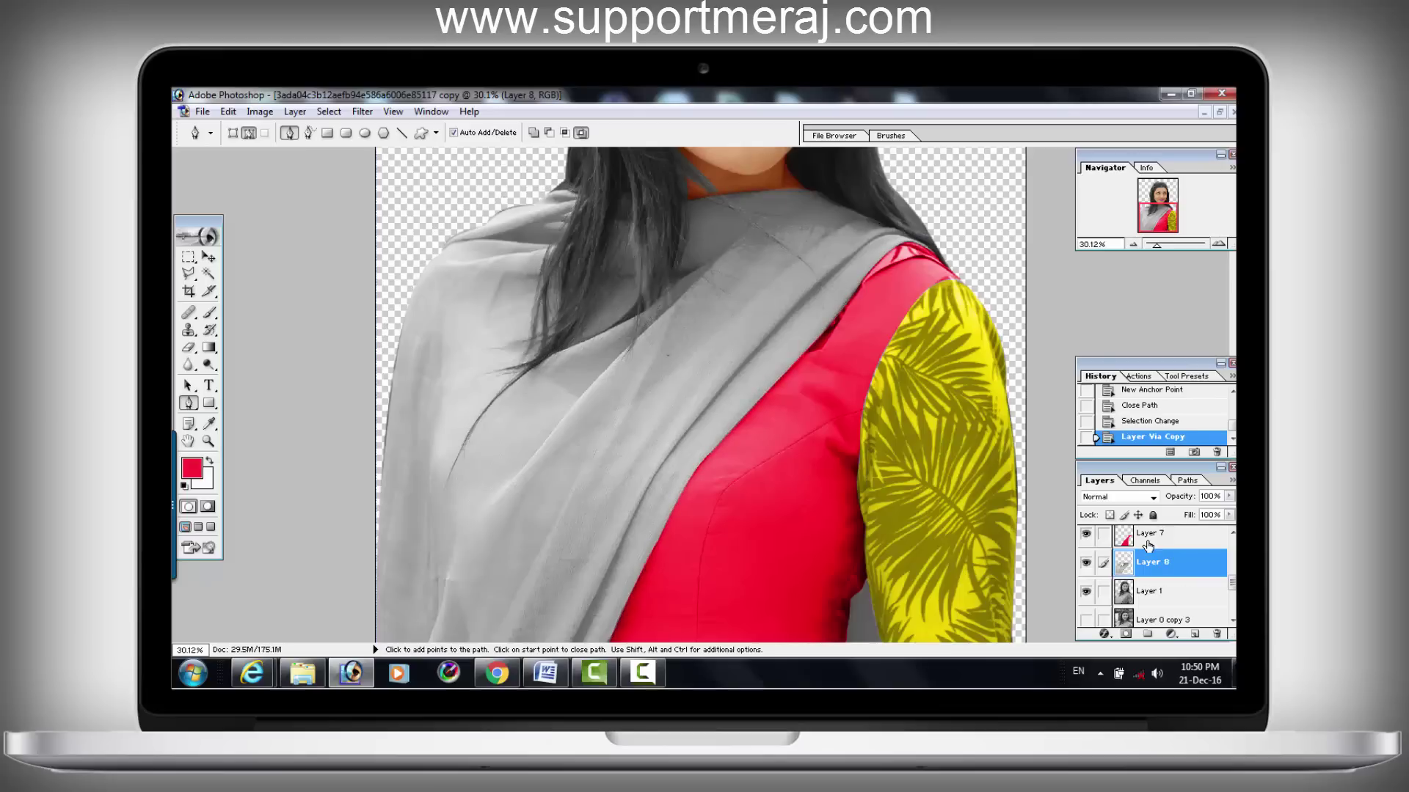
Step: Replace a misplaced new layer with an empty Layer 9 directly above Layer 8
left_click(1196, 634)
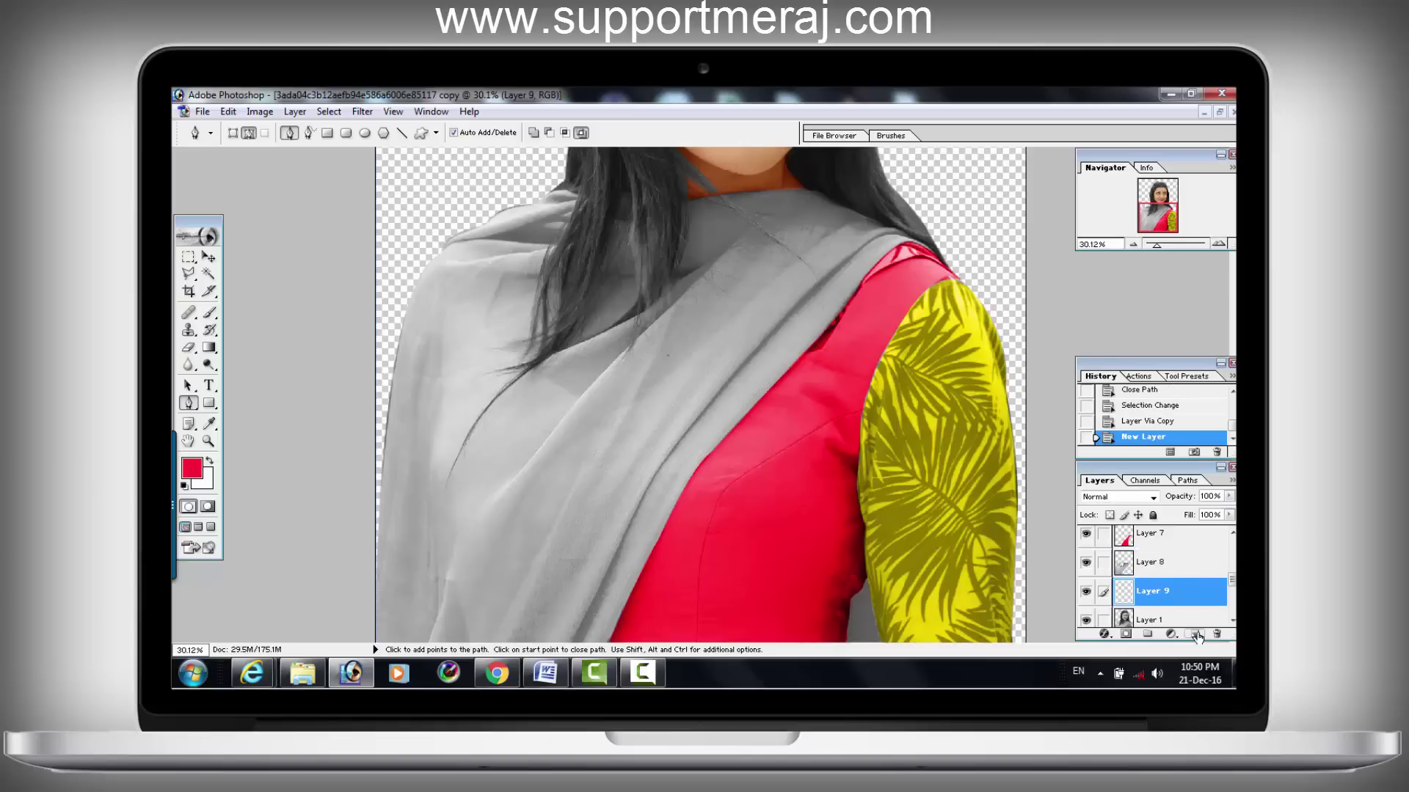
right_click(1166, 590)
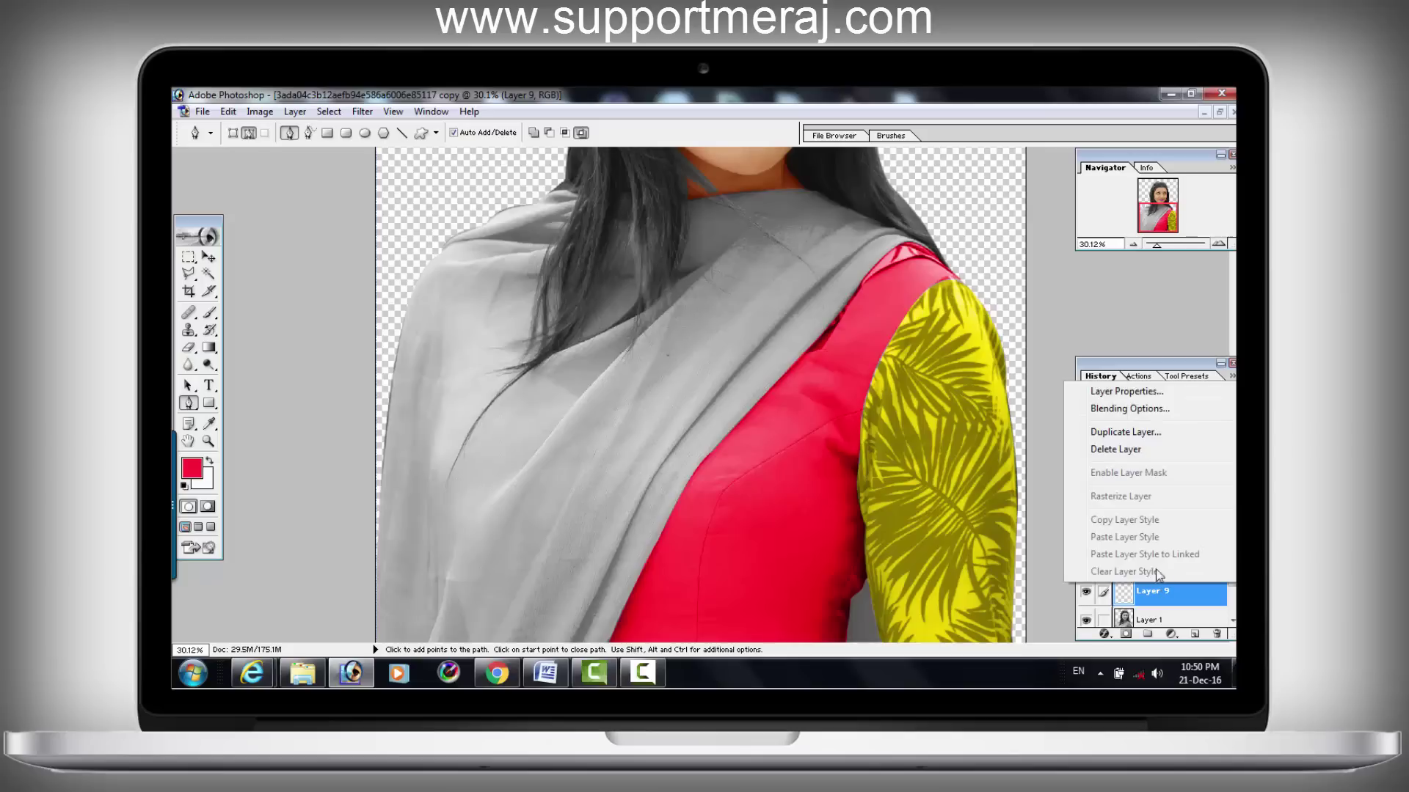
left_click(1130, 449)
left_click(676, 325)
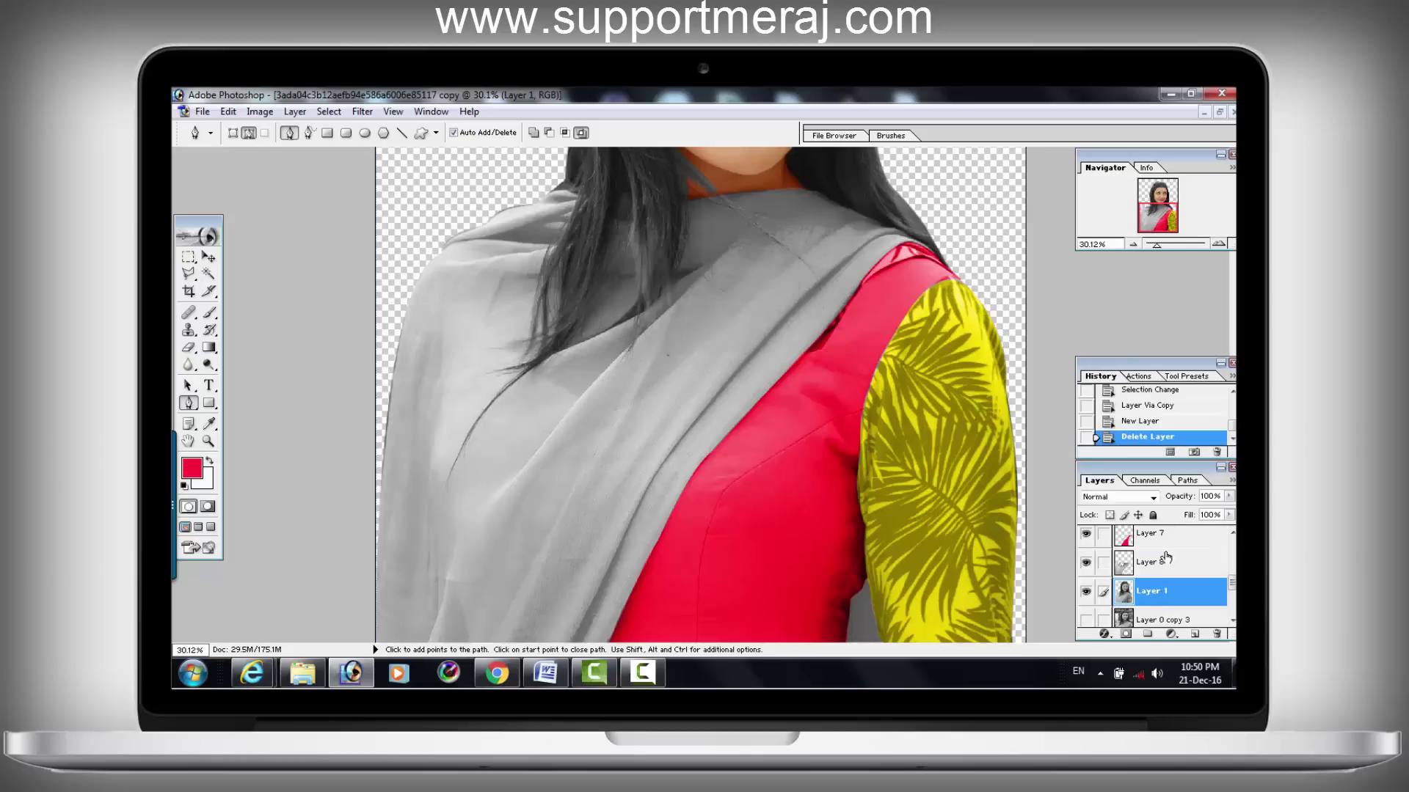
left_click(1157, 562)
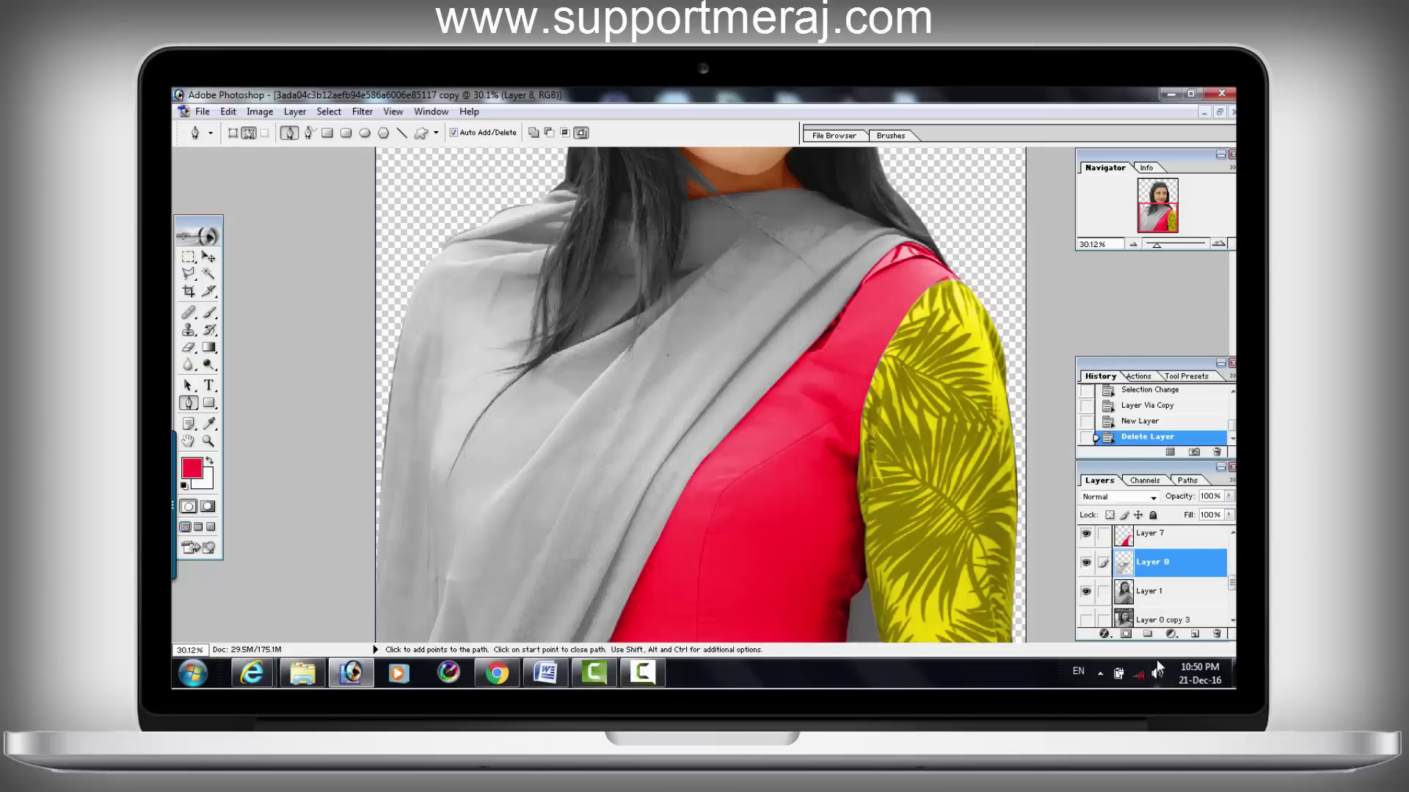
left_click(1195, 633)
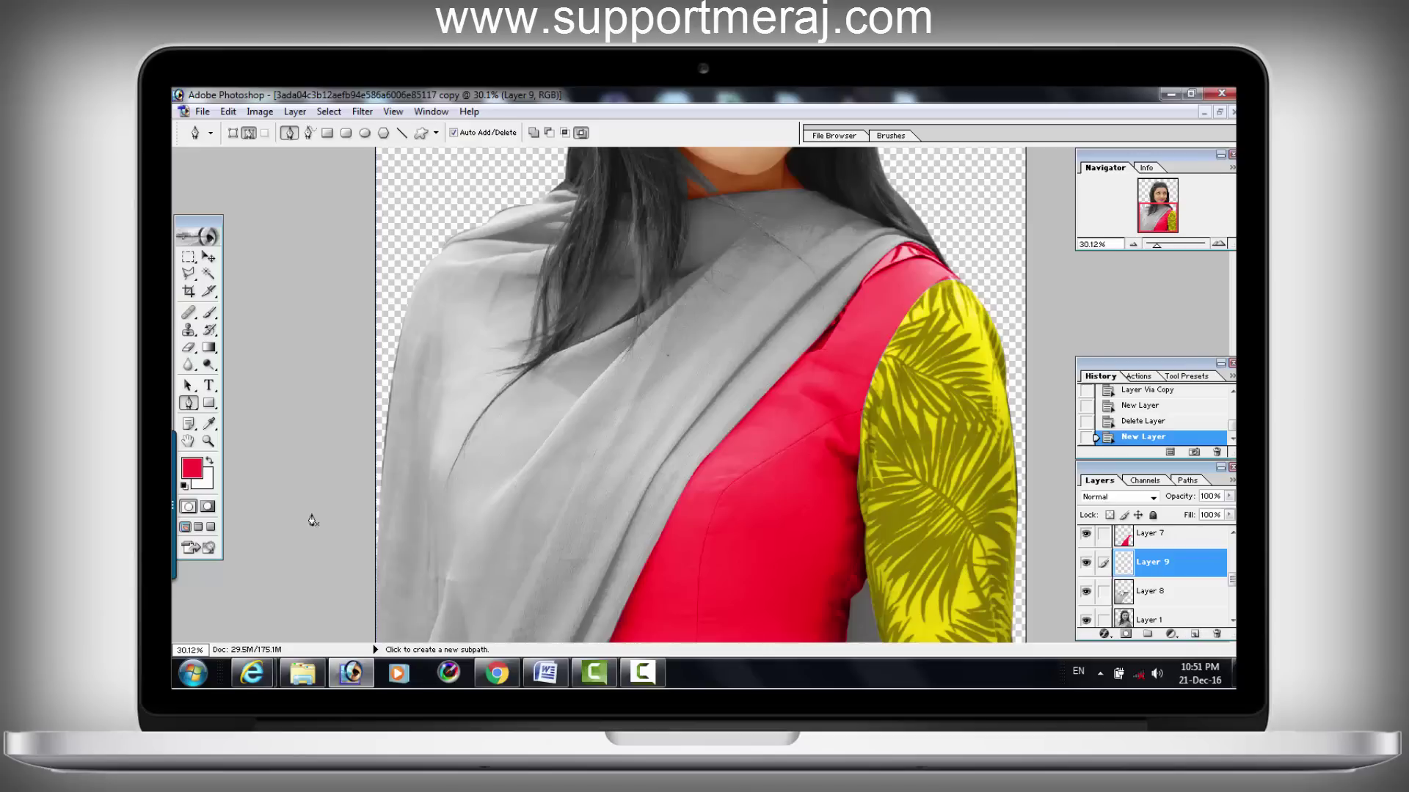
Step: Sample a bright turquoise from the colour photo's dupatta as foreground colour, then minimize the photo
left_click(1219, 113)
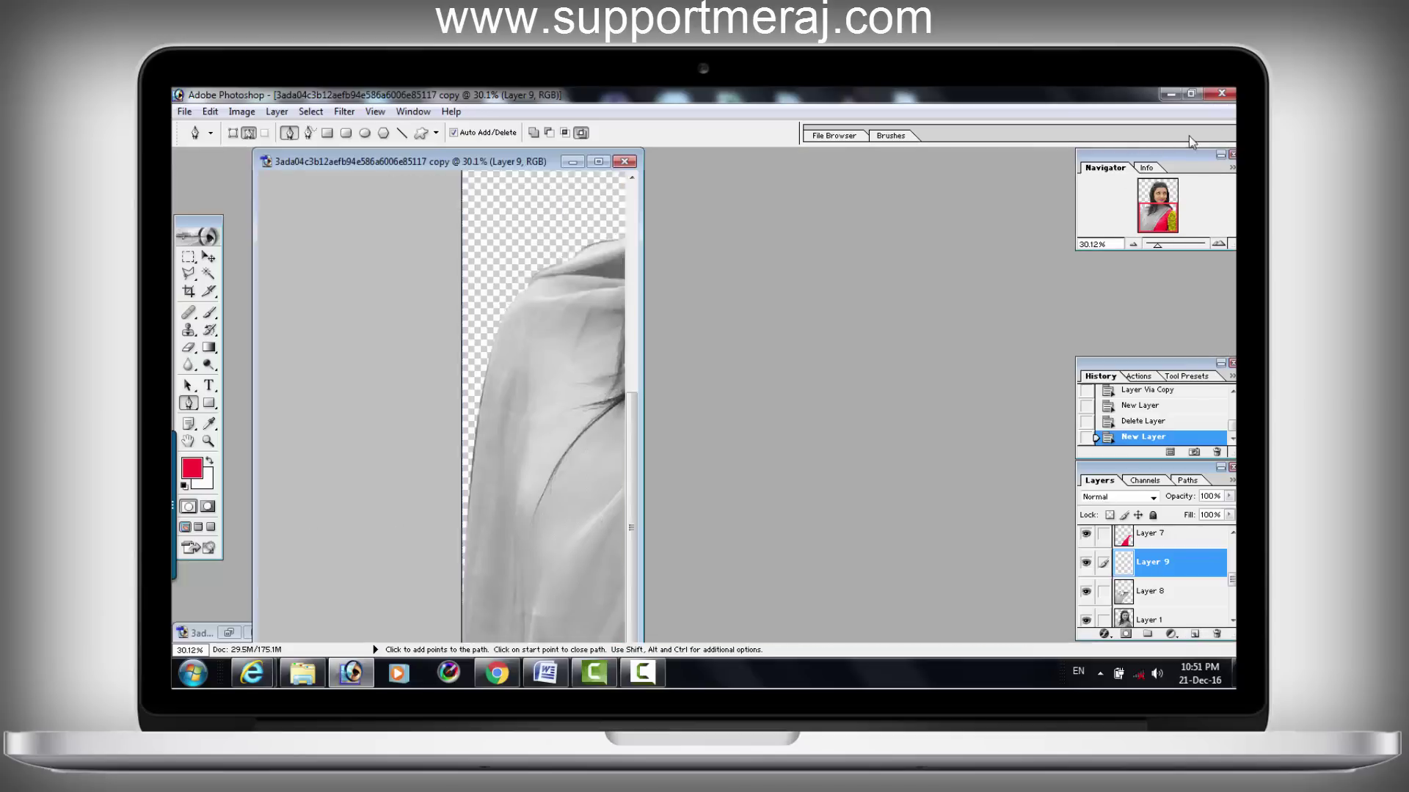
left_click(231, 631)
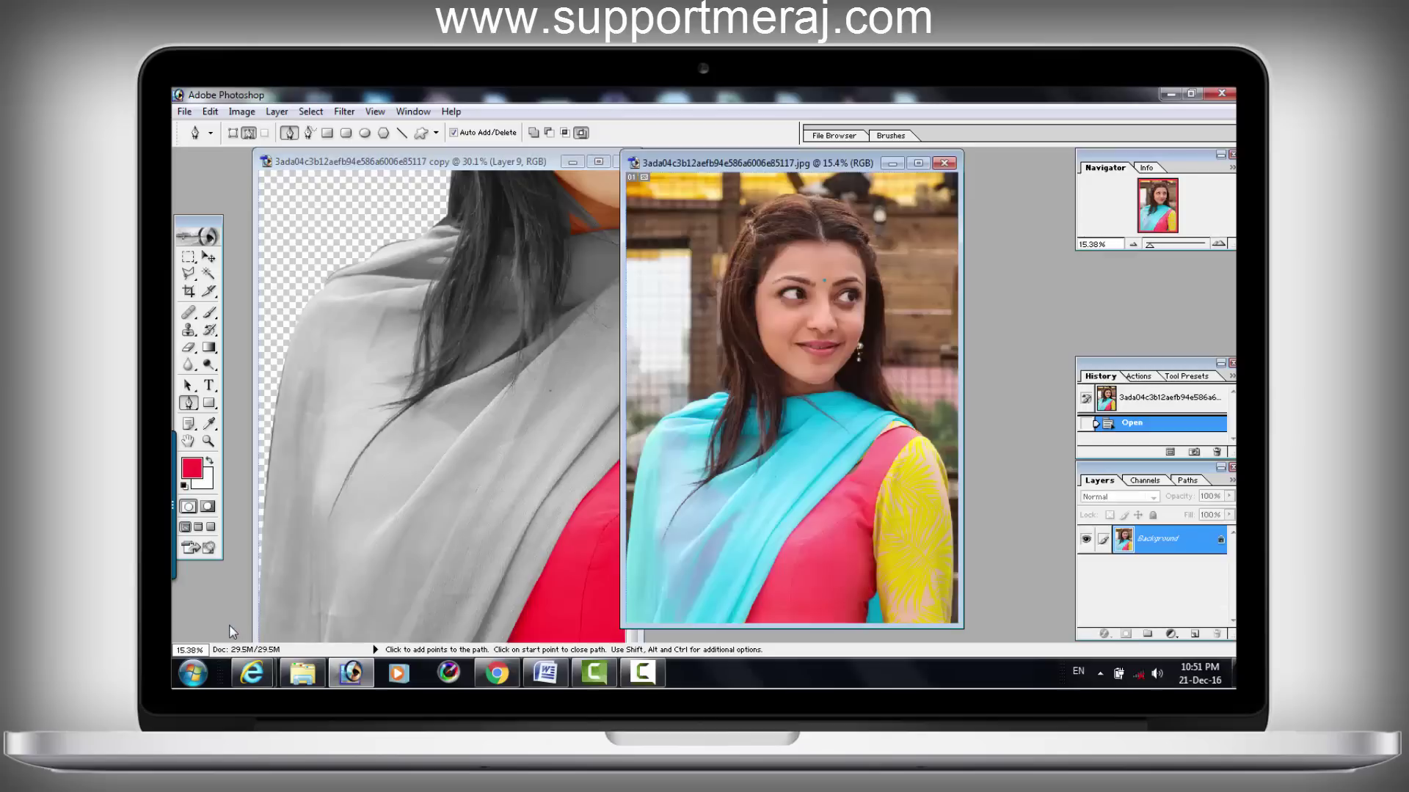
left_click(209, 424)
left_click(192, 468)
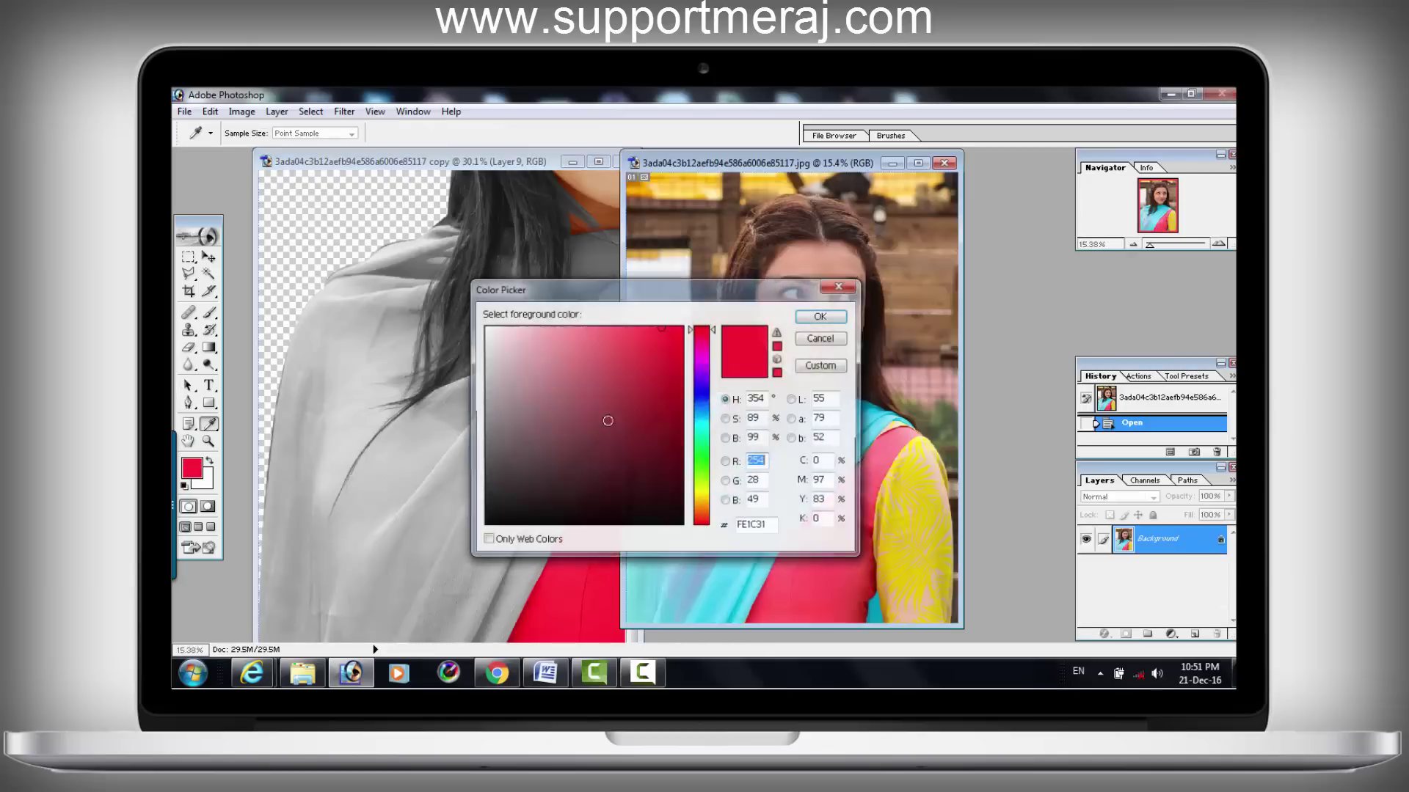
left_click_drag(728, 290, 516, 316)
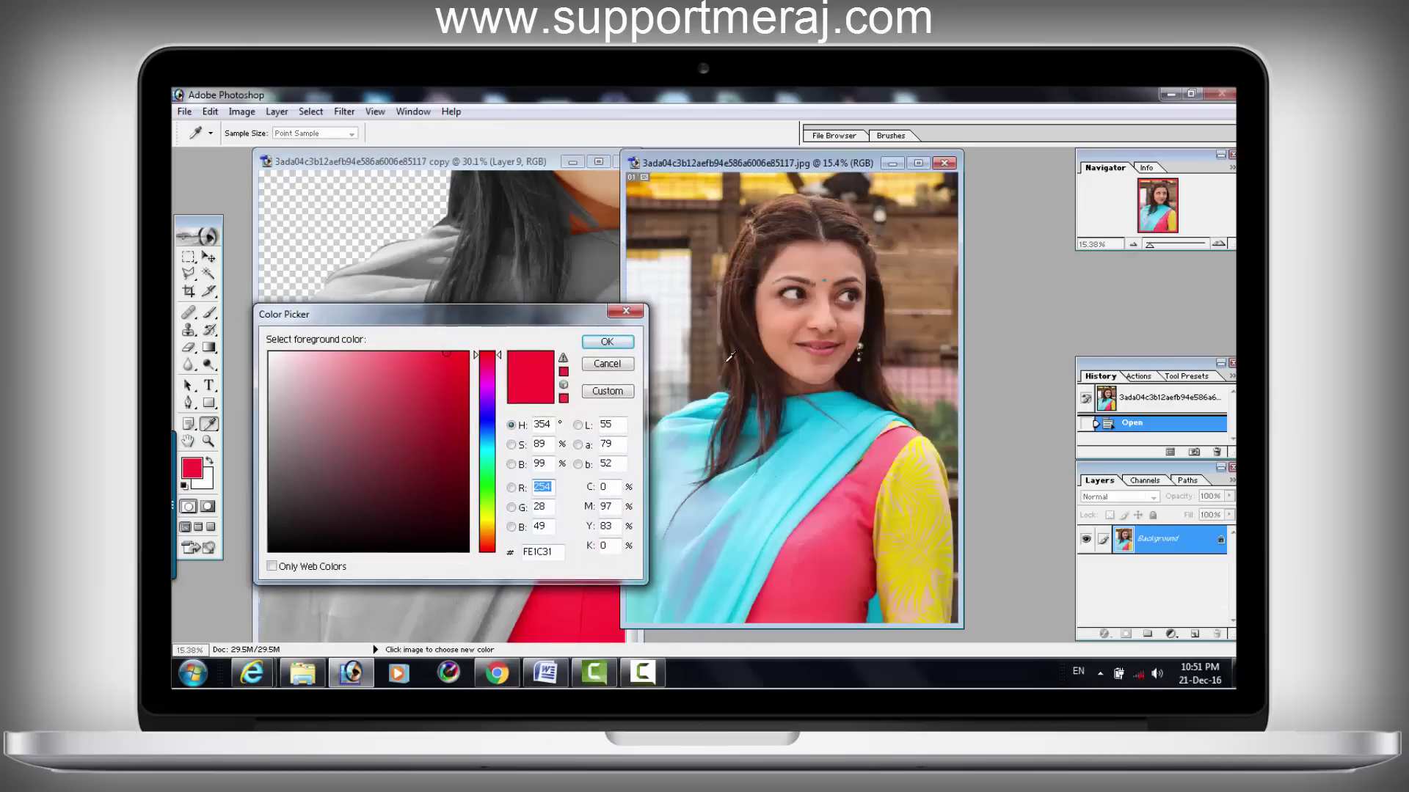
left_click(830, 397)
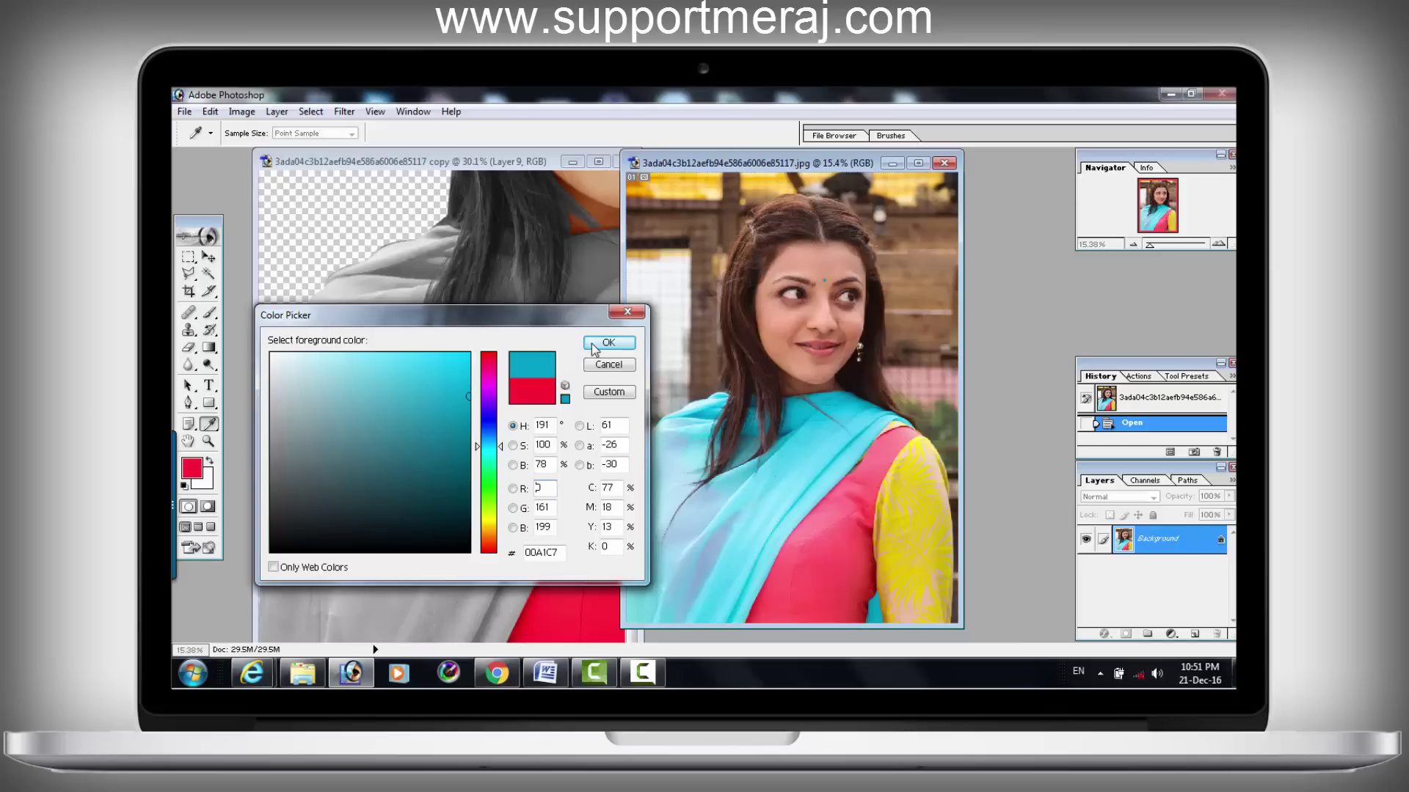
left_click(462, 370)
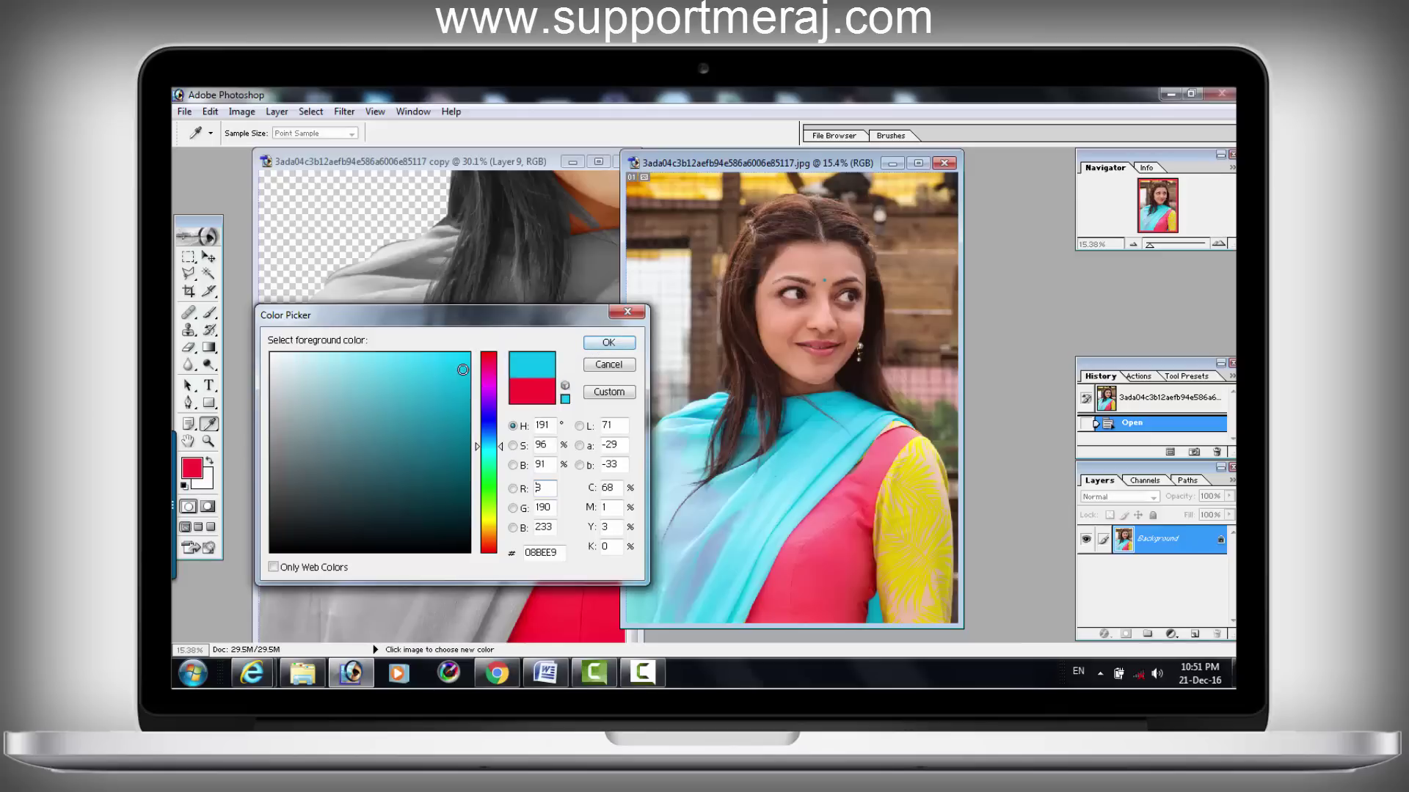
left_click(611, 344)
key("p")
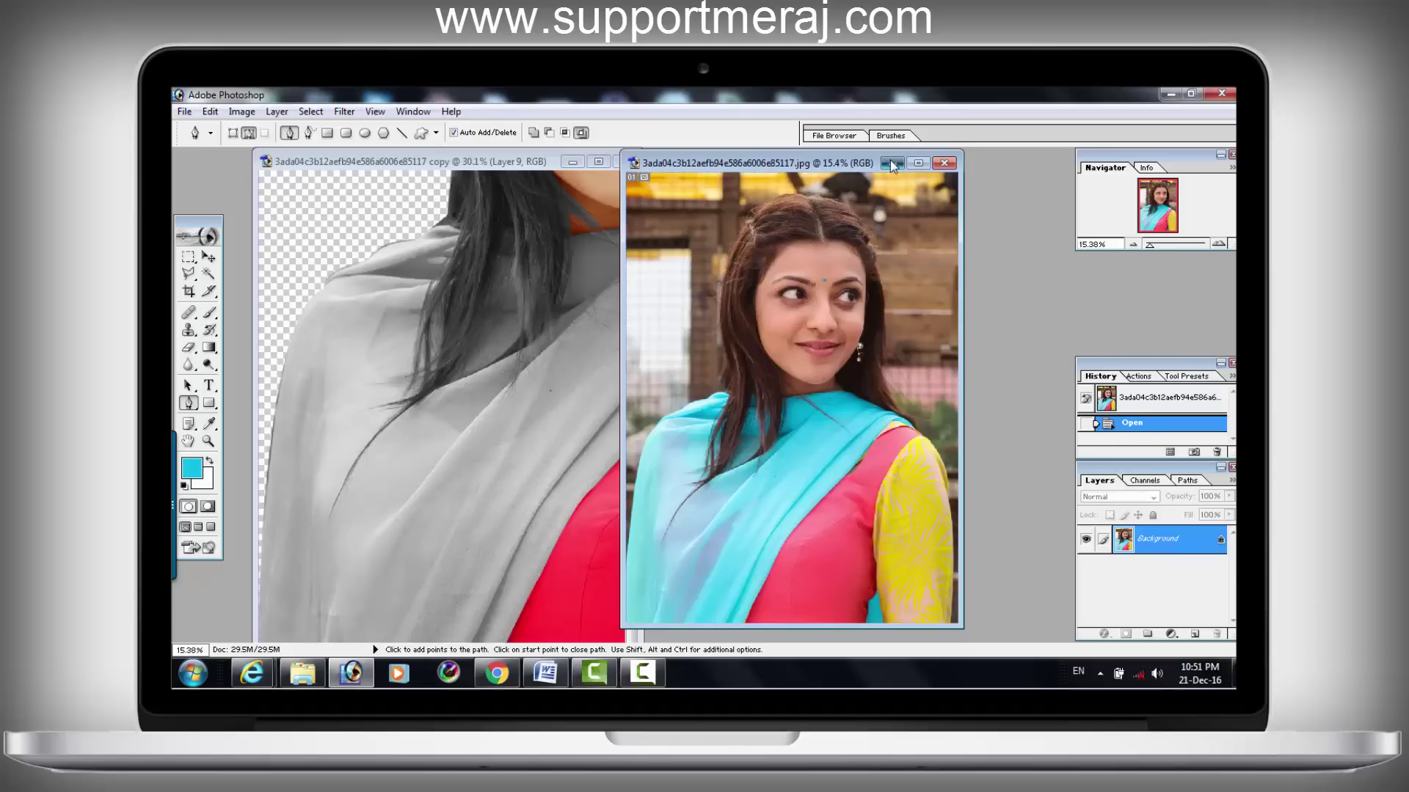
left_click(892, 163)
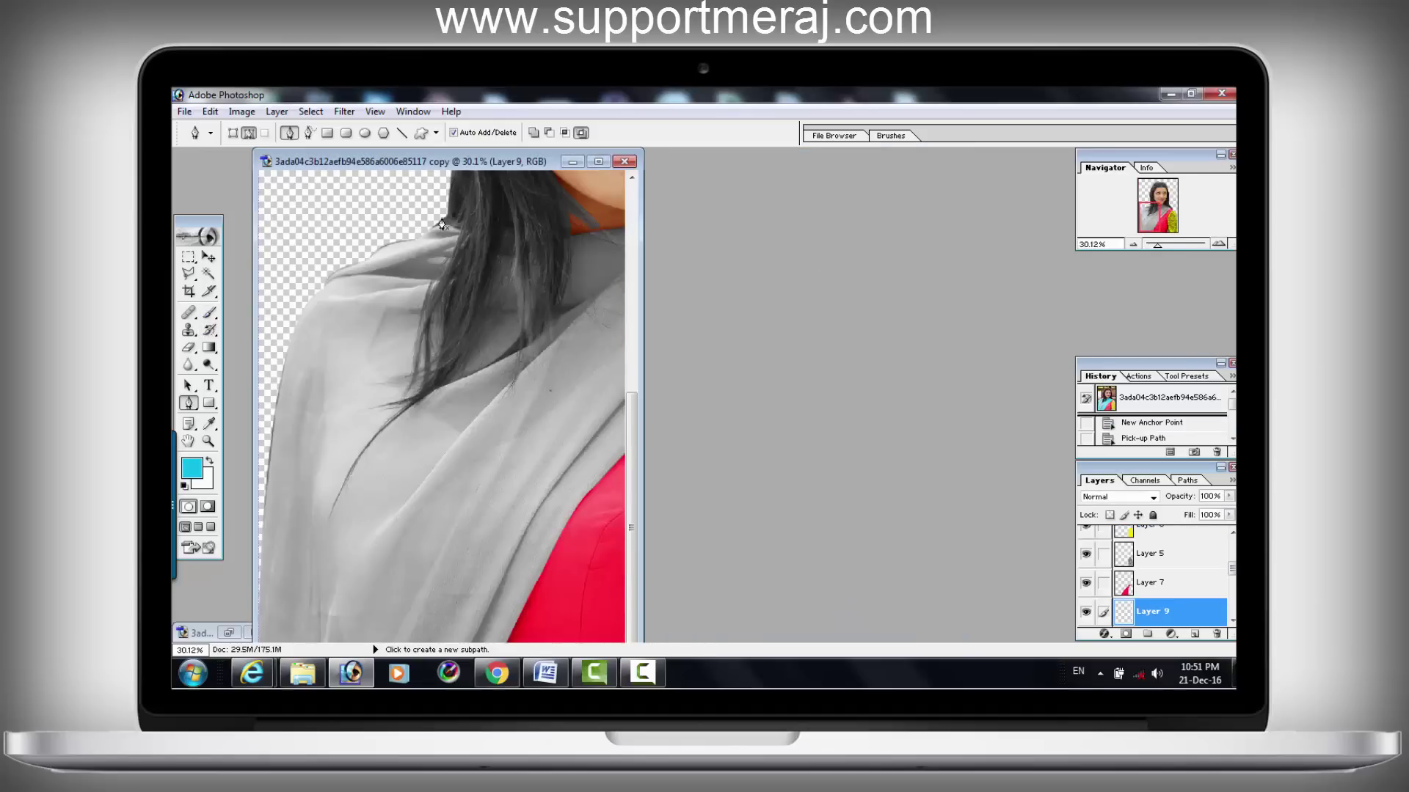
Step: Zoom out to the whole portrait and set Layer 9 to Color blend mode
key("z")
left_click(491, 291, "alt")
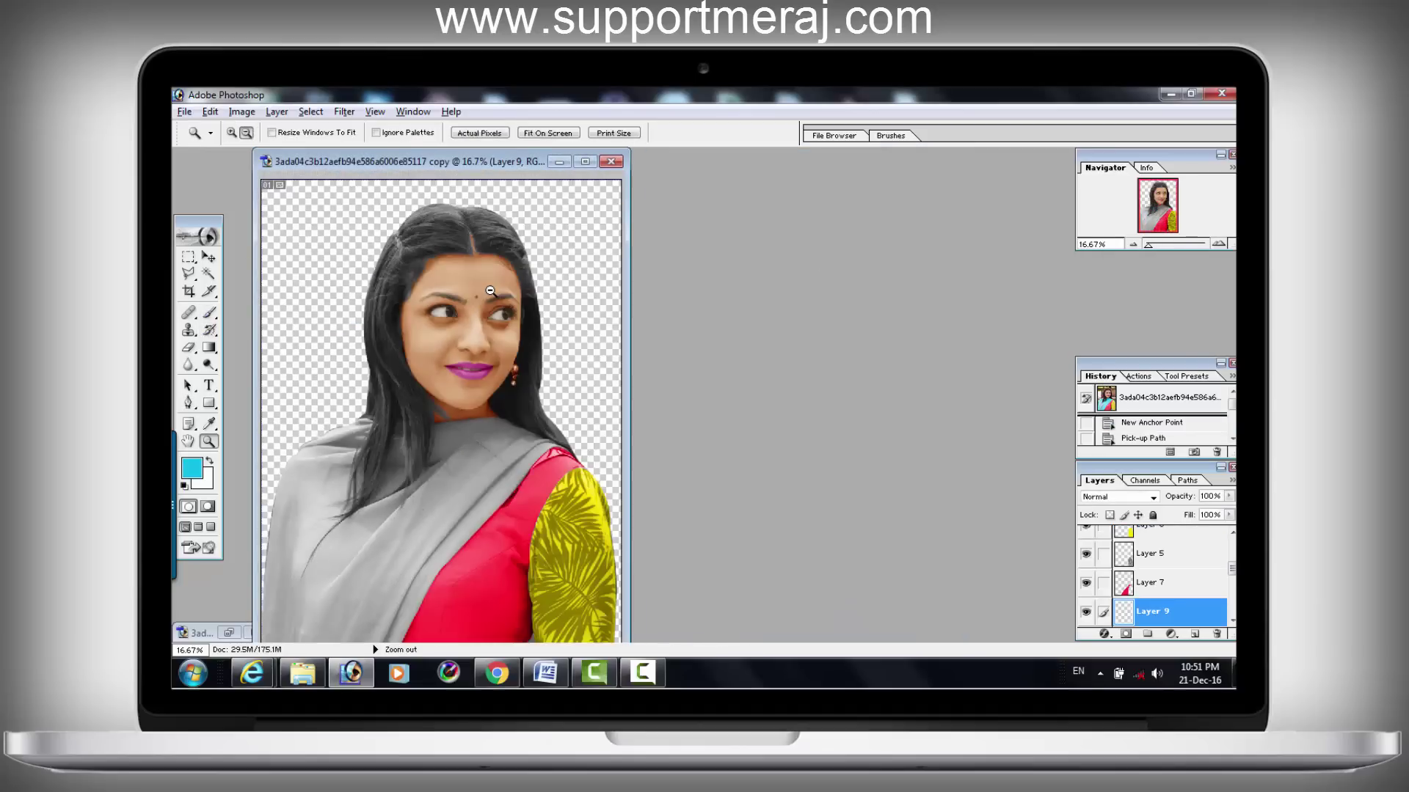
left_click(515, 315, "alt")
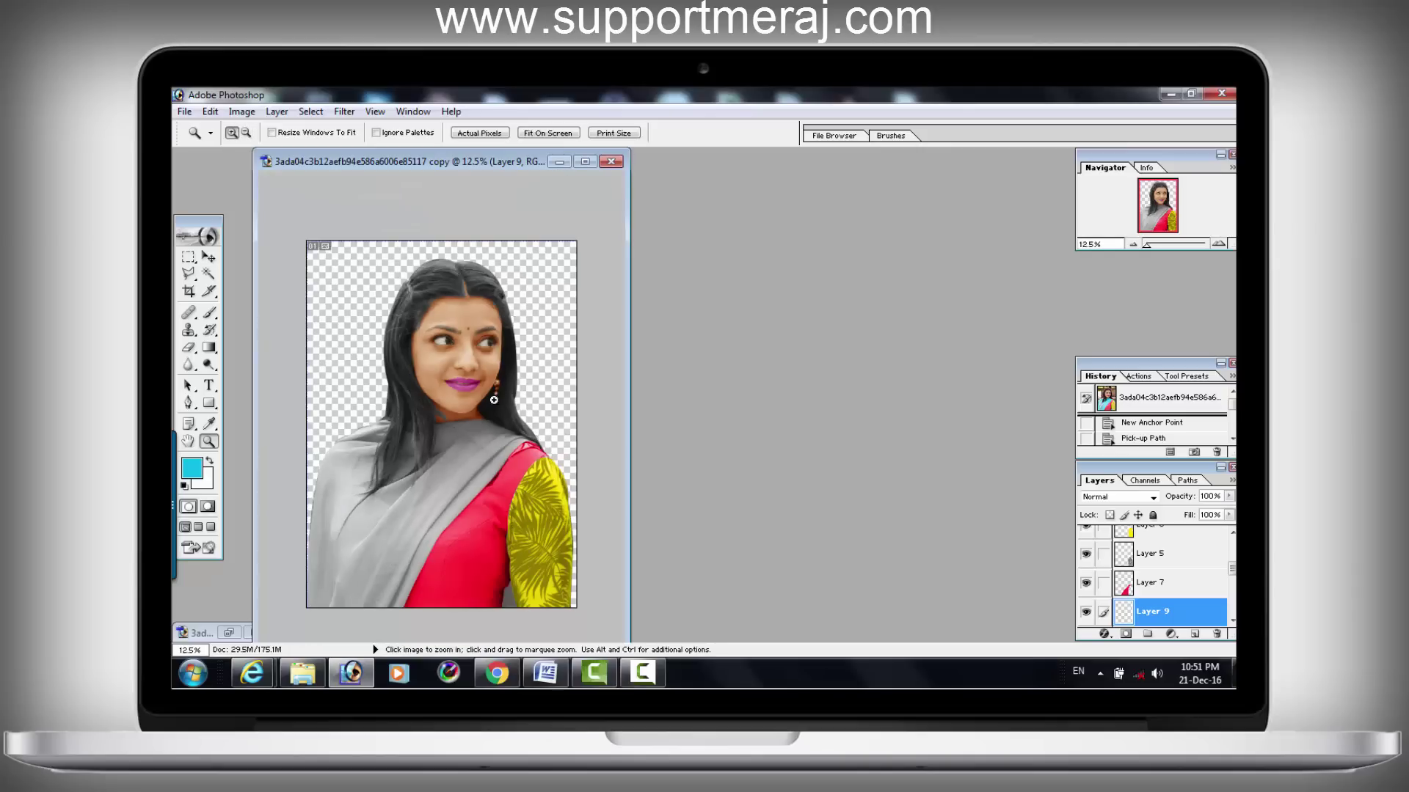
left_click(209, 256)
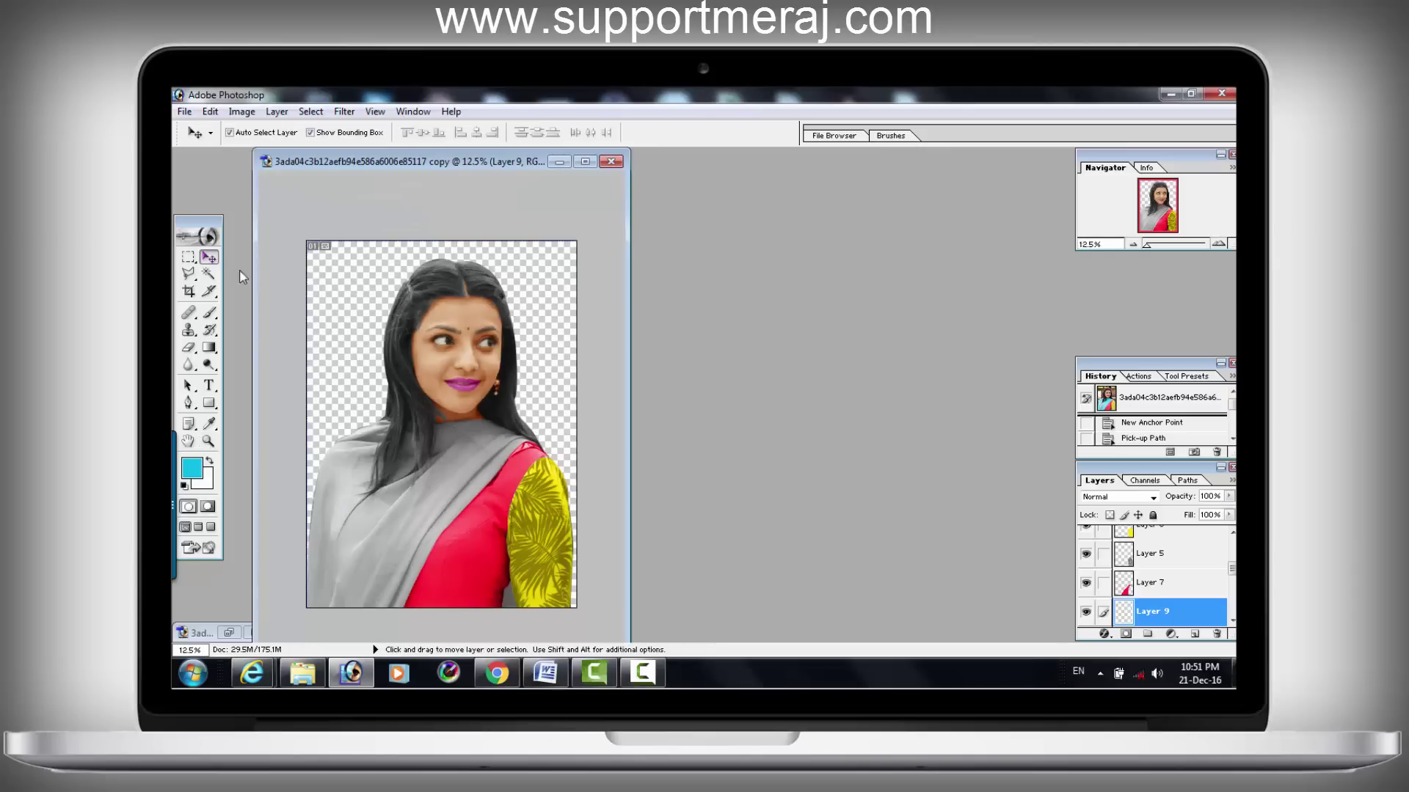
left_click(381, 529)
left_click(1141, 584)
key("shift+alt+c")
Step: Fill the dupatta's Layer 8 outline with cyan on Layer 9, then select Layer 8
left_click(1123, 612, "ctrl")
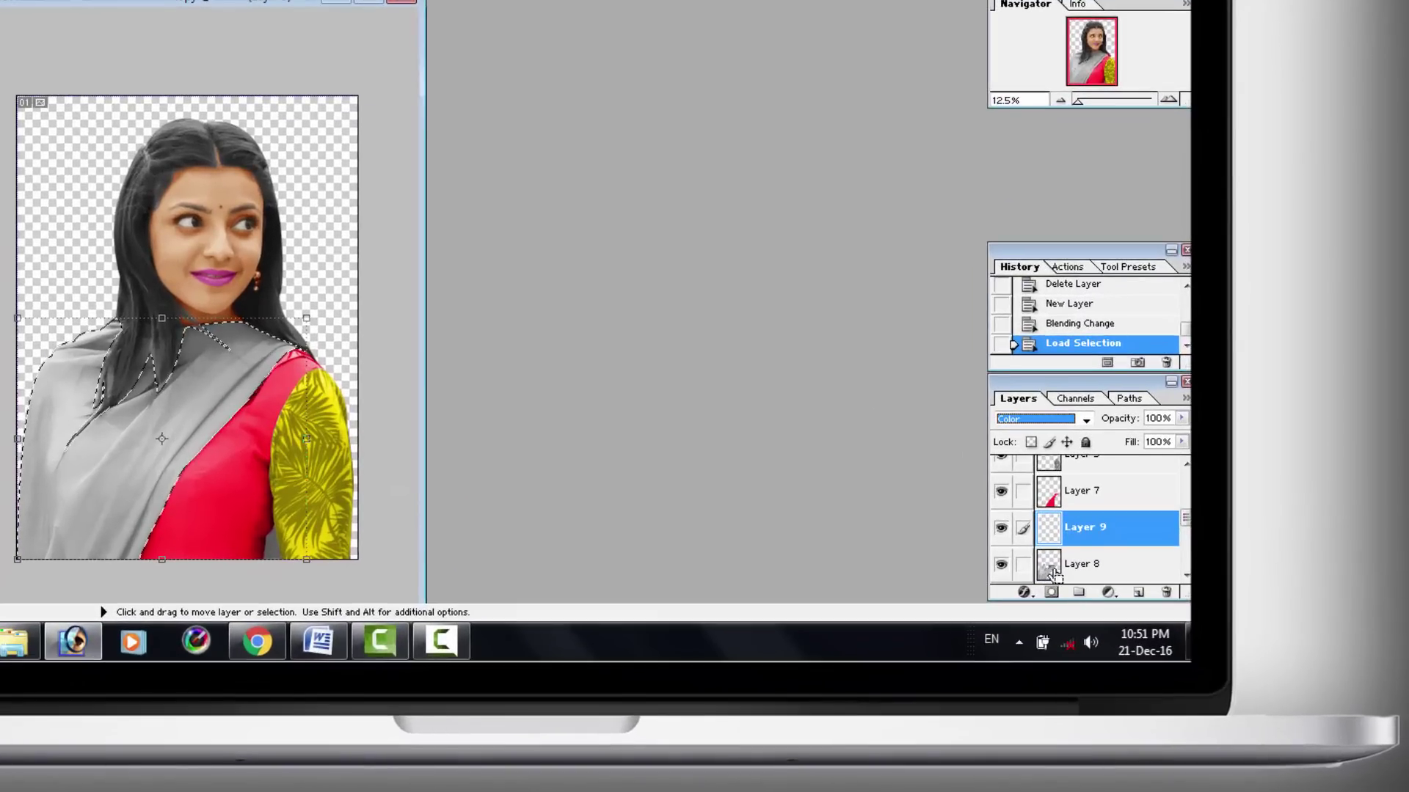
left_click(1052, 574, "ctrl")
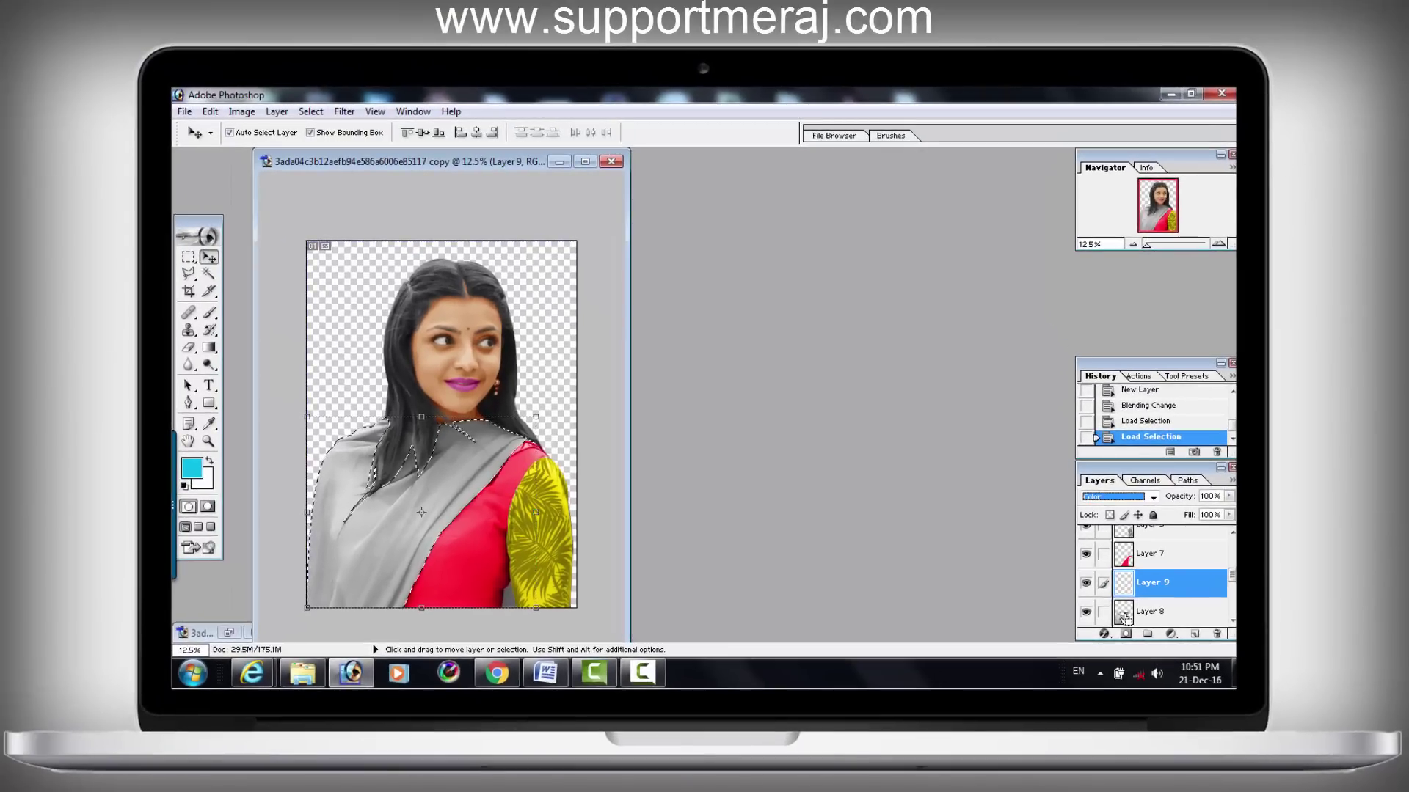
key("alt+BackSpace")
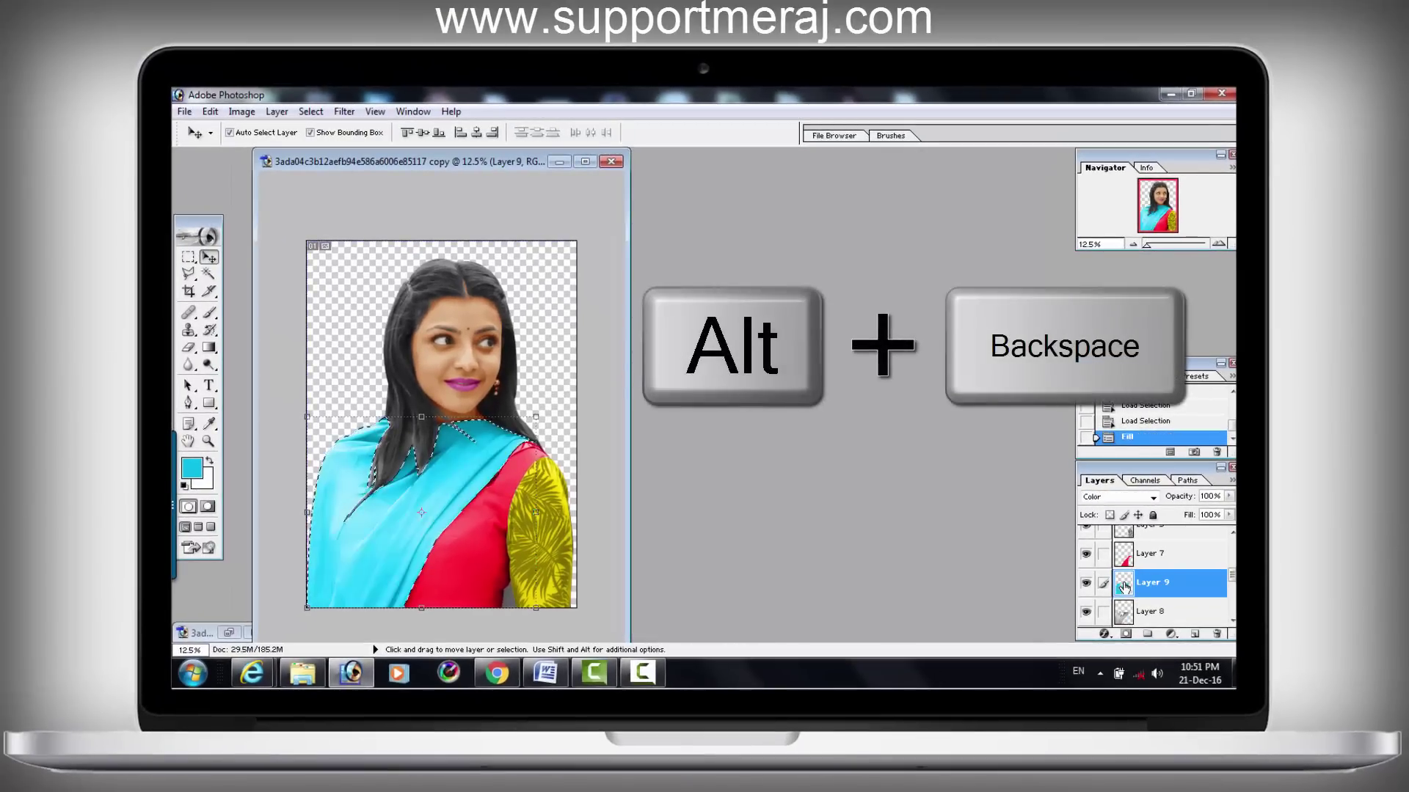
left_click(1133, 620)
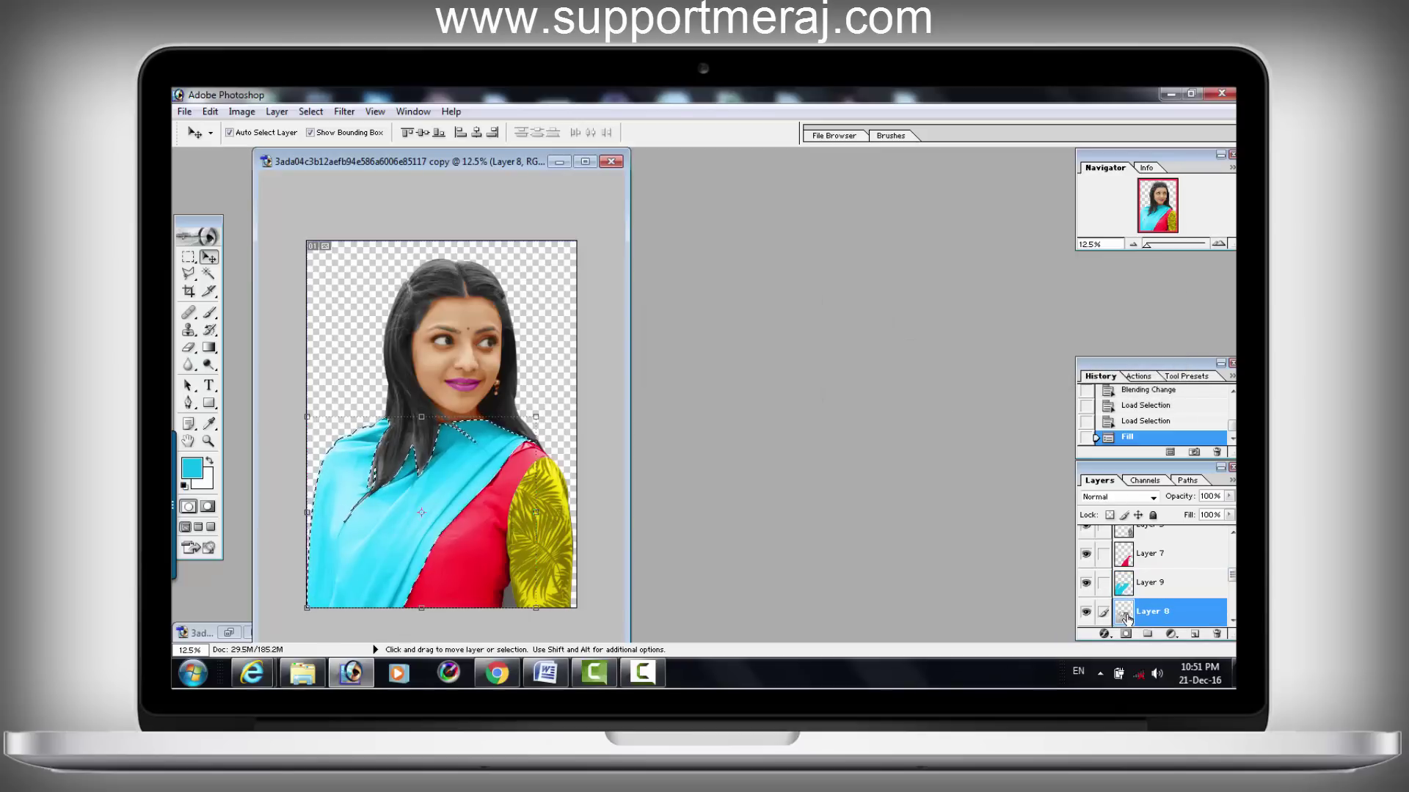
left_click(242, 111)
Step: Darken Layer 8 by pulling the Curves line down, then deselect
left_click(452, 226)
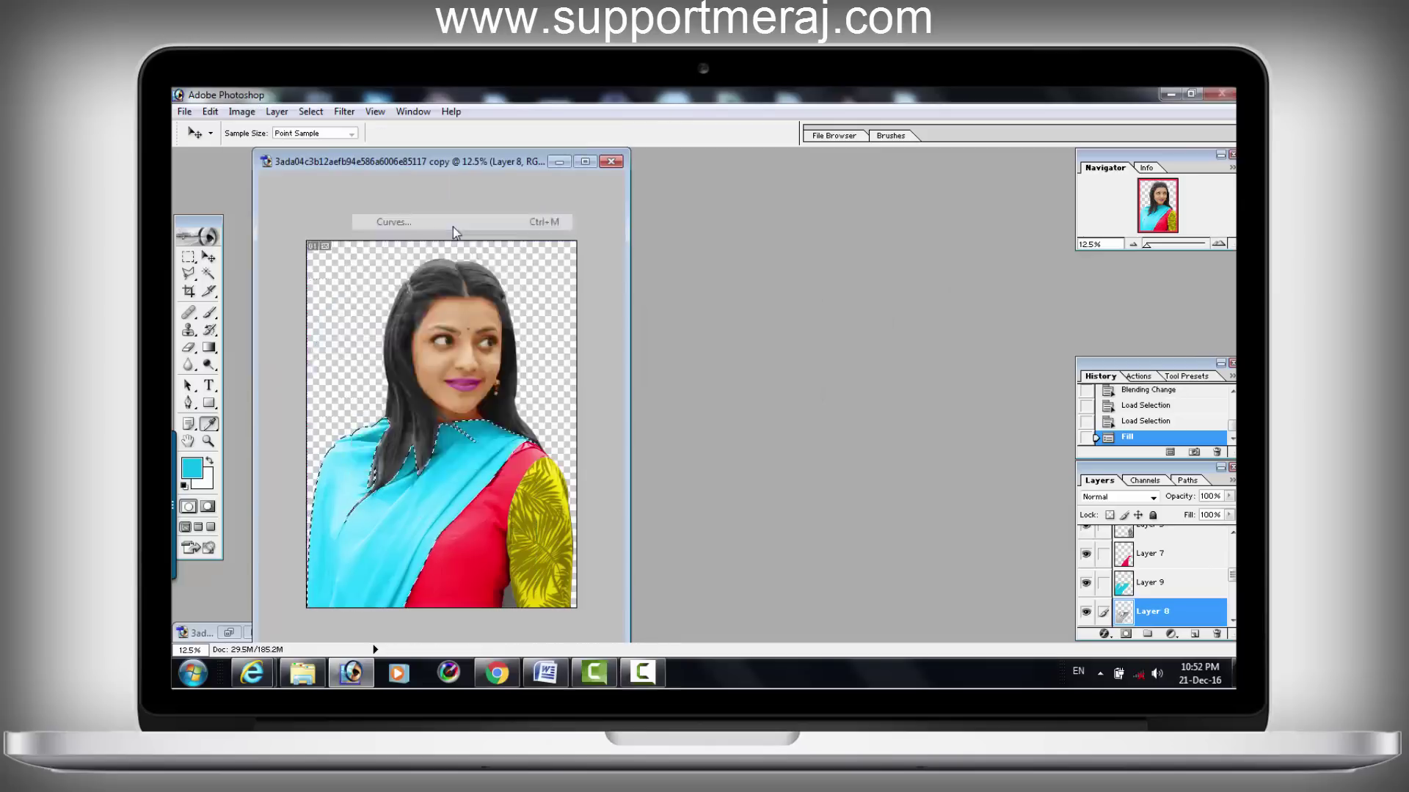
left_click_drag(726, 315, 722, 336)
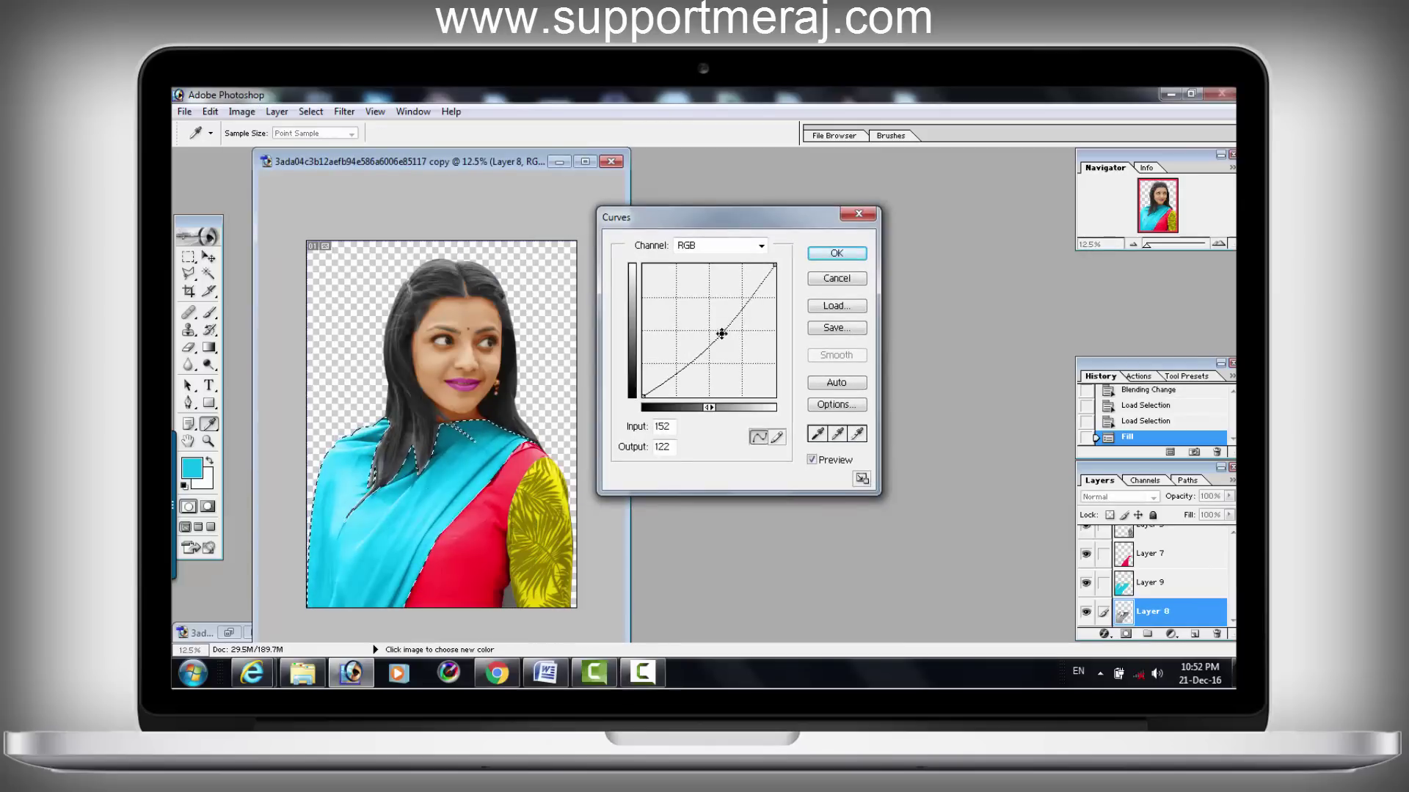
key("Return")
key("ctrl+d")
Step: Fit the whole portrait on screen from the Zoom tool's context menu
key("z")
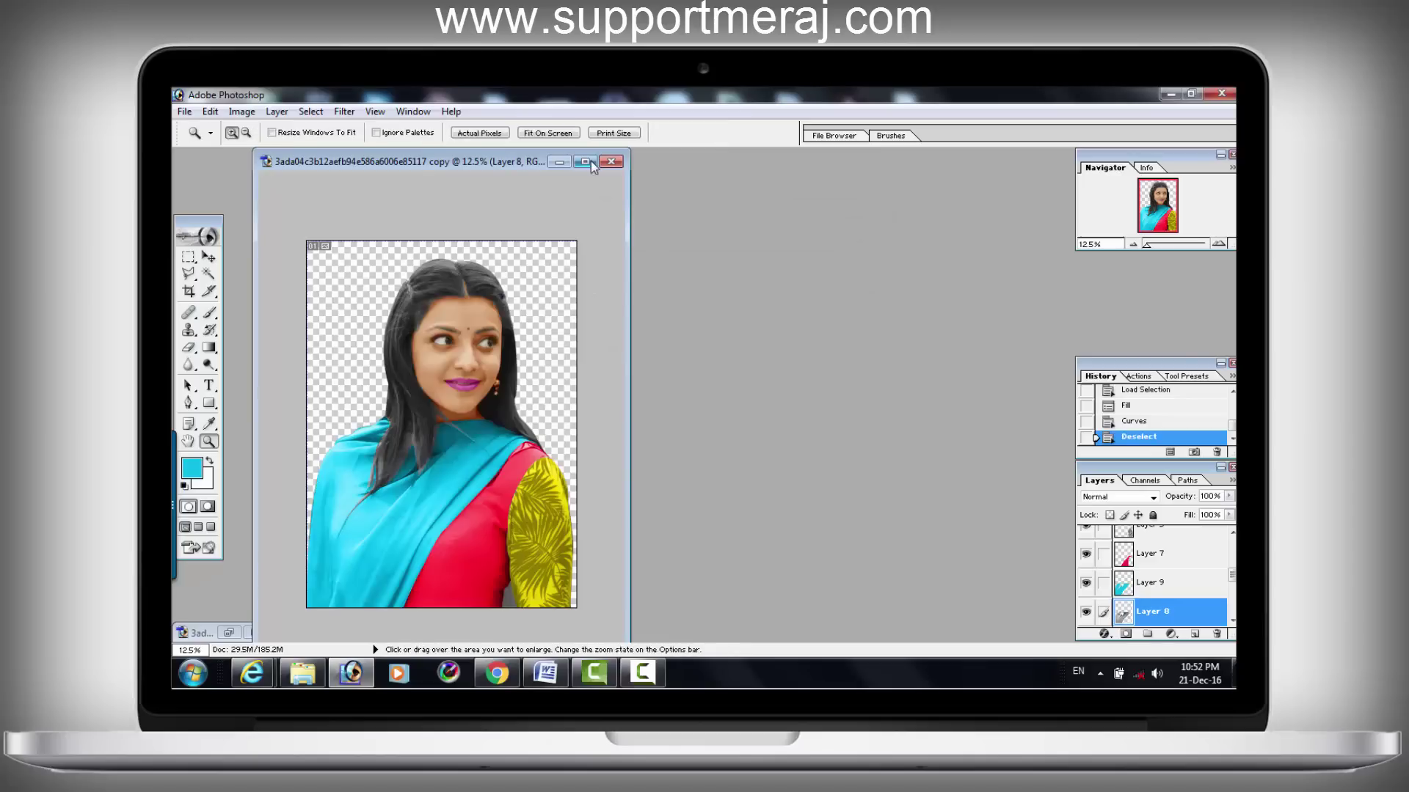
left_click(726, 399)
right_click(677, 491)
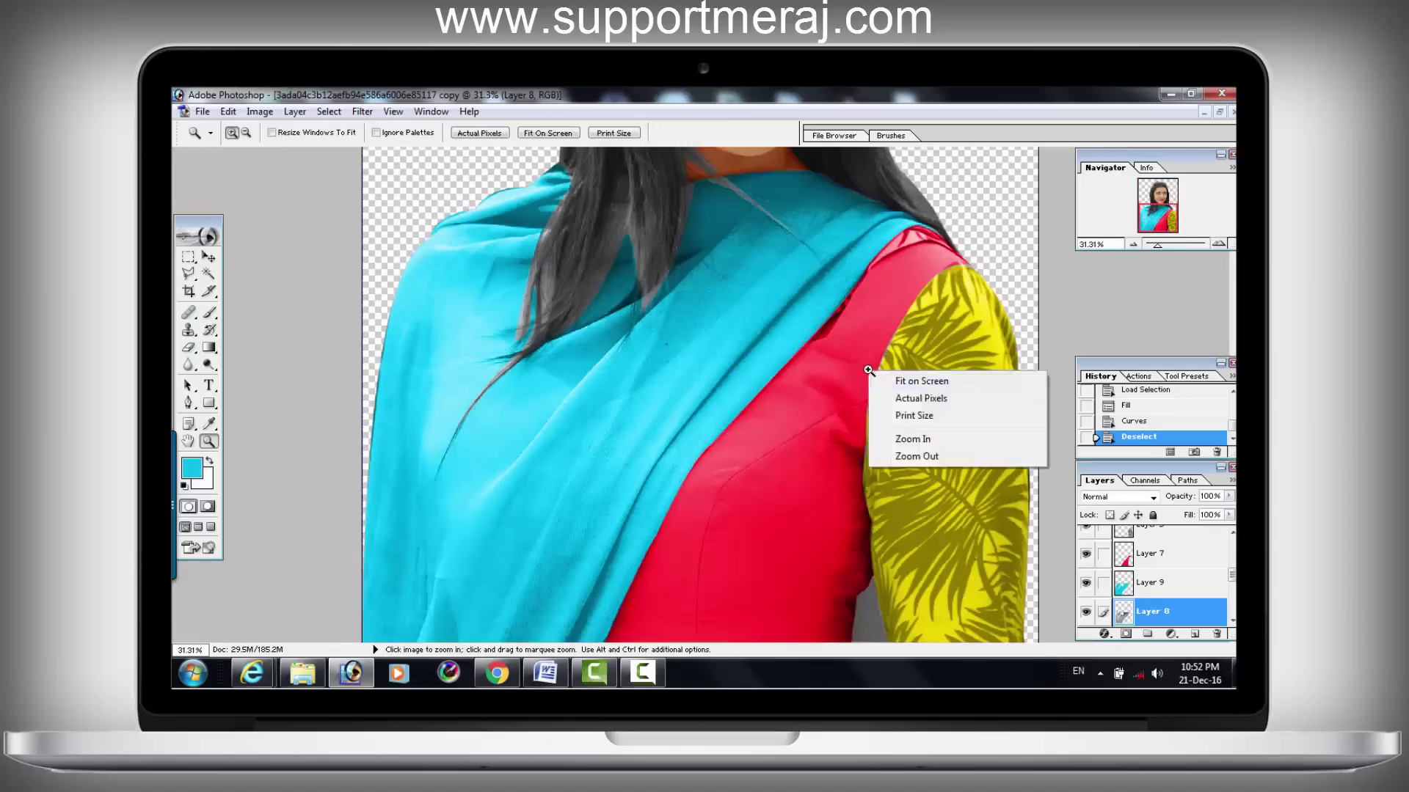
left_click(860, 387)
right_click(860, 387)
left_click(876, 400)
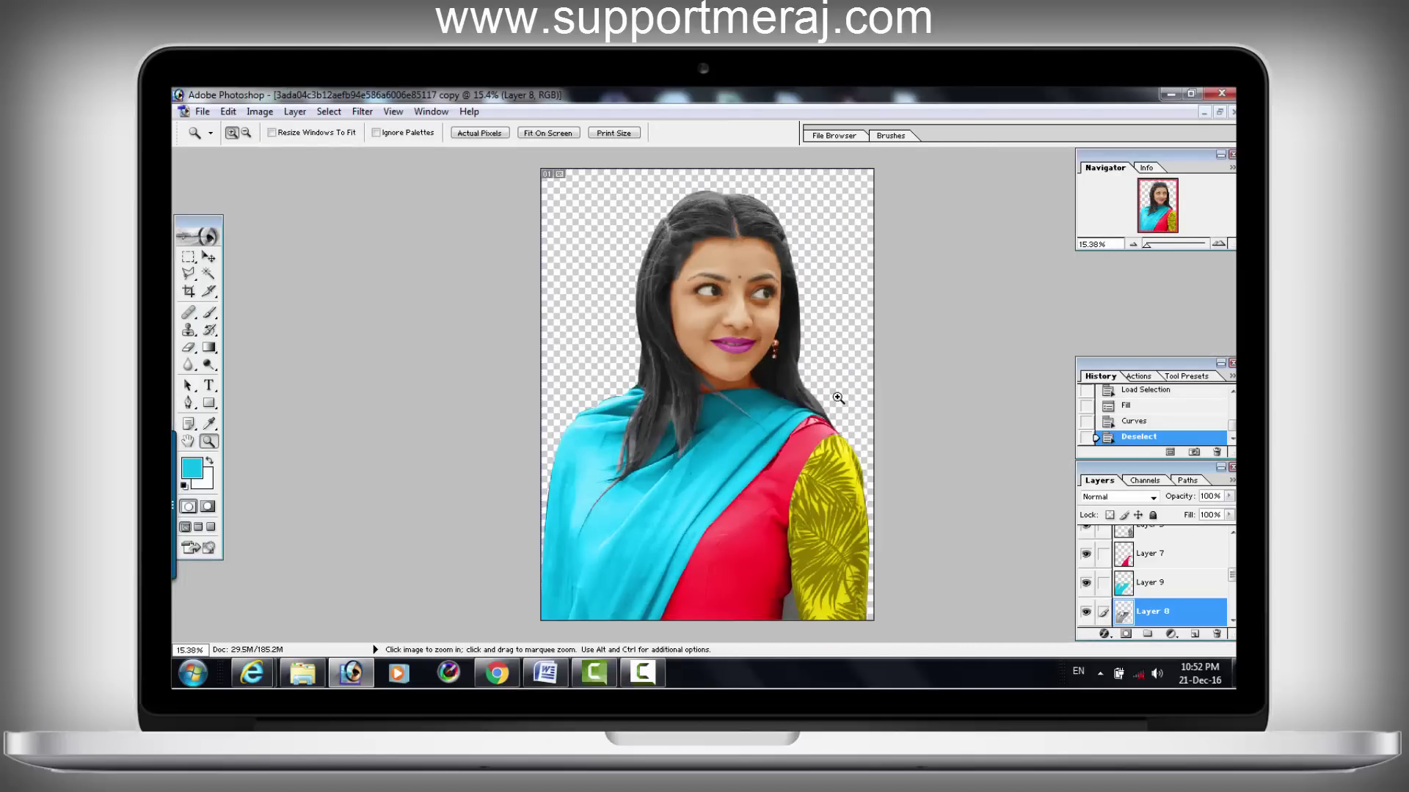
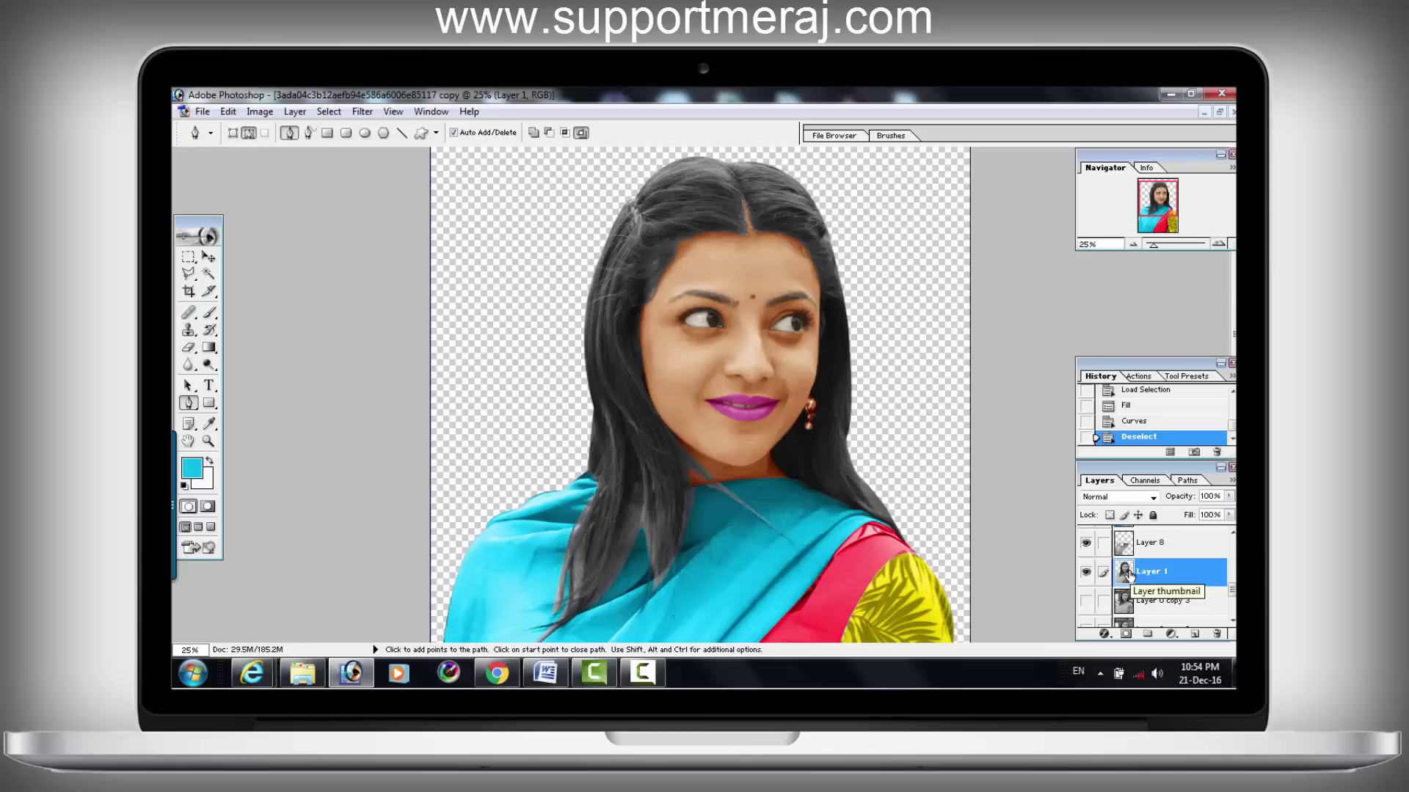
Step: Warm Layer 1's highlights with Color Balance (Cyan-Red +39, Yellow-Blue -19), then add a new layer
key("ctrl")
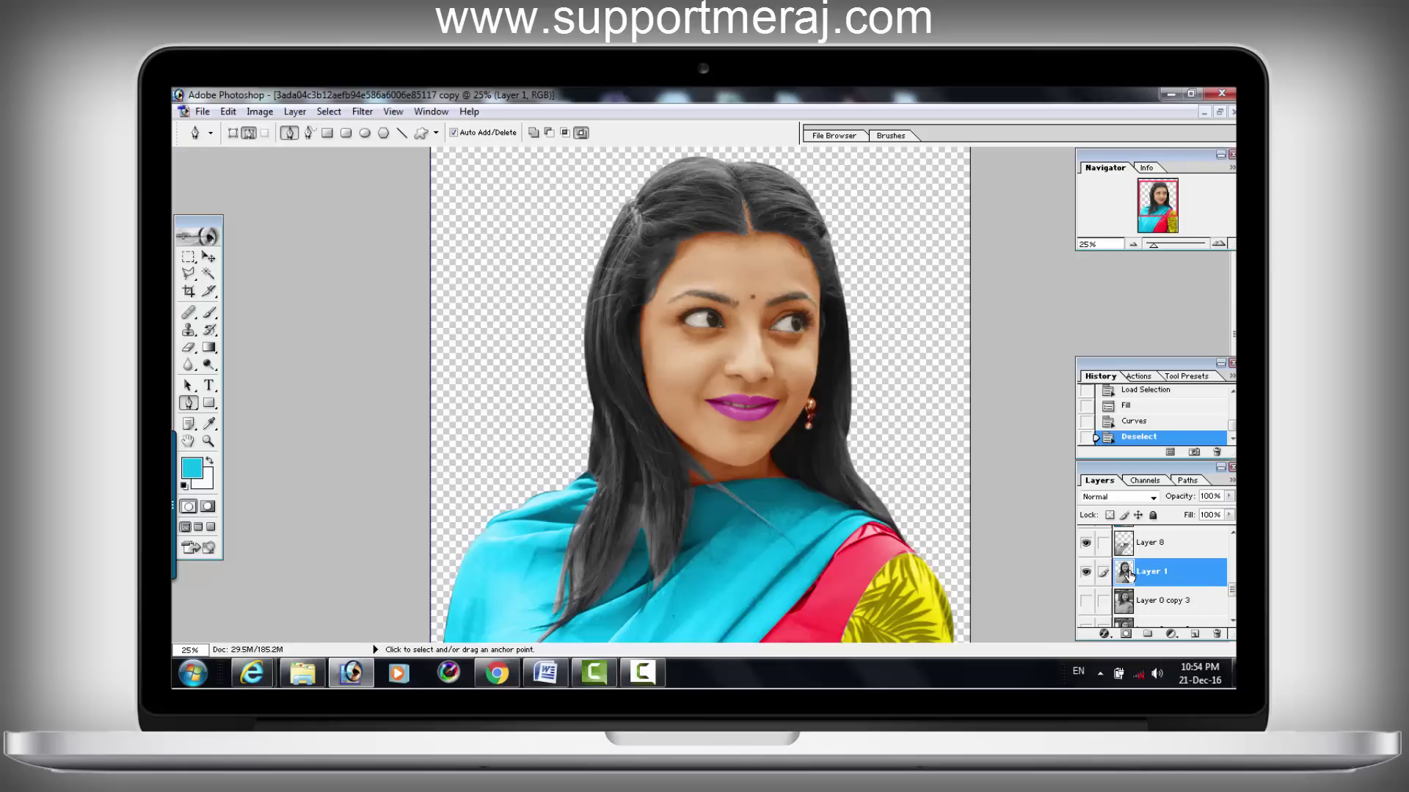
key("ctrl+b")
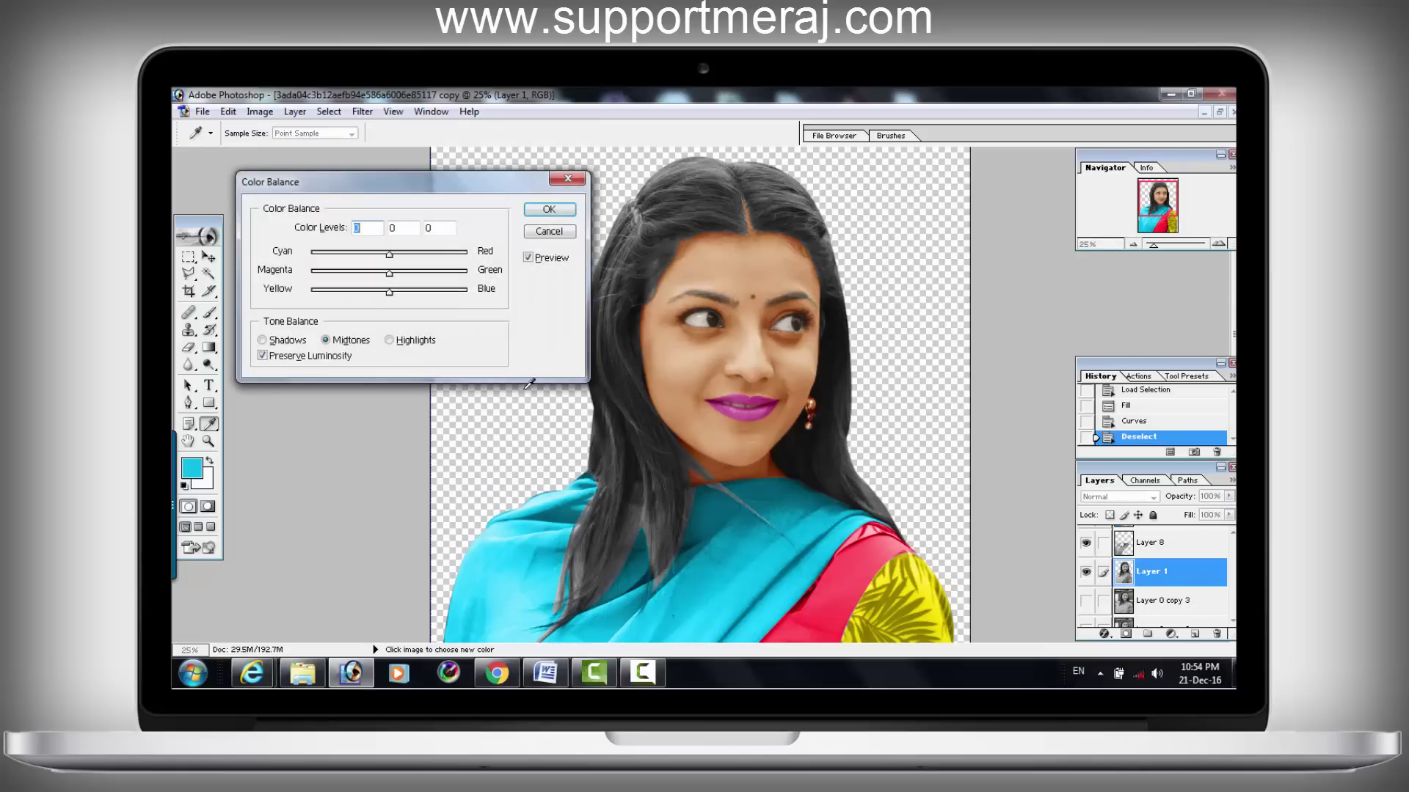
left_click(393, 344)
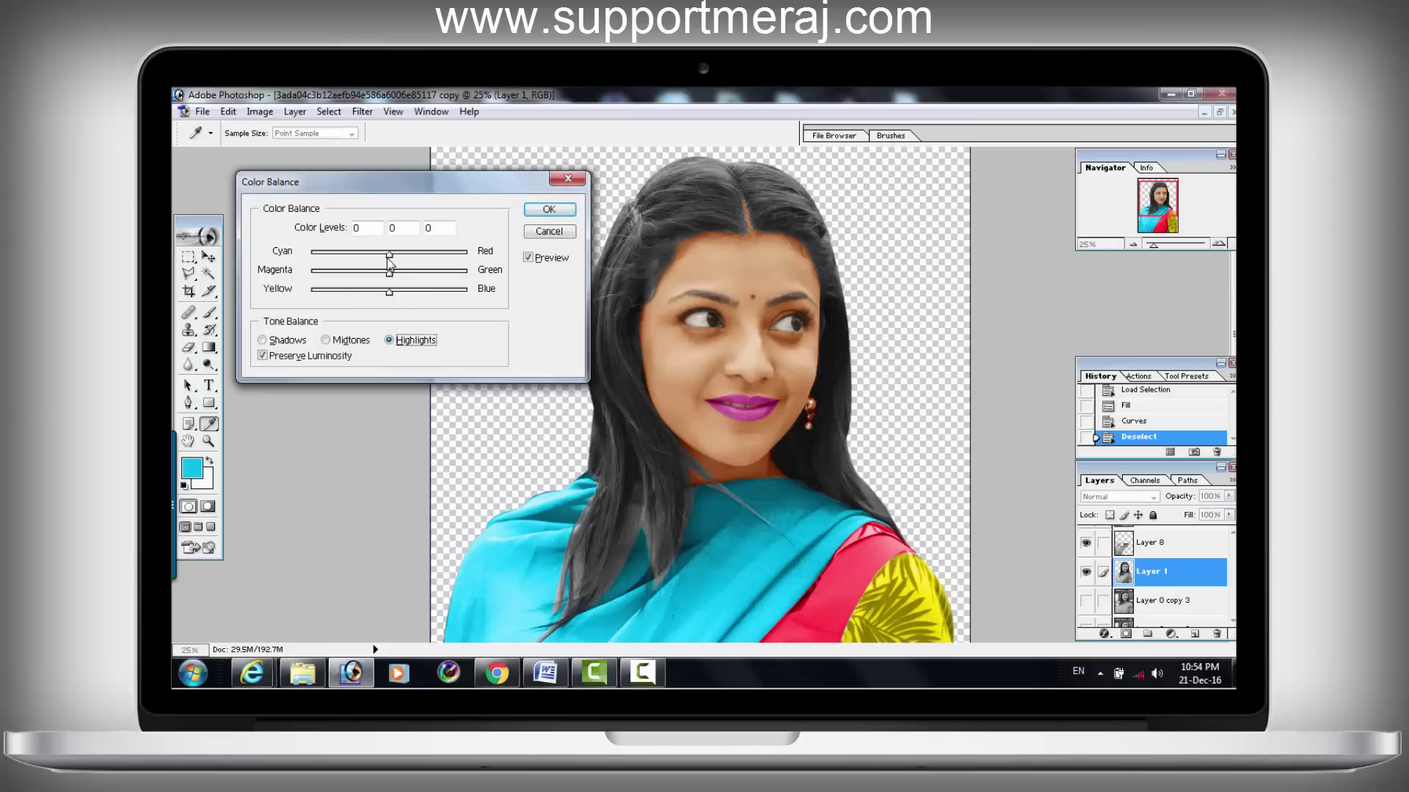
left_click_drag(389, 255, 418, 255)
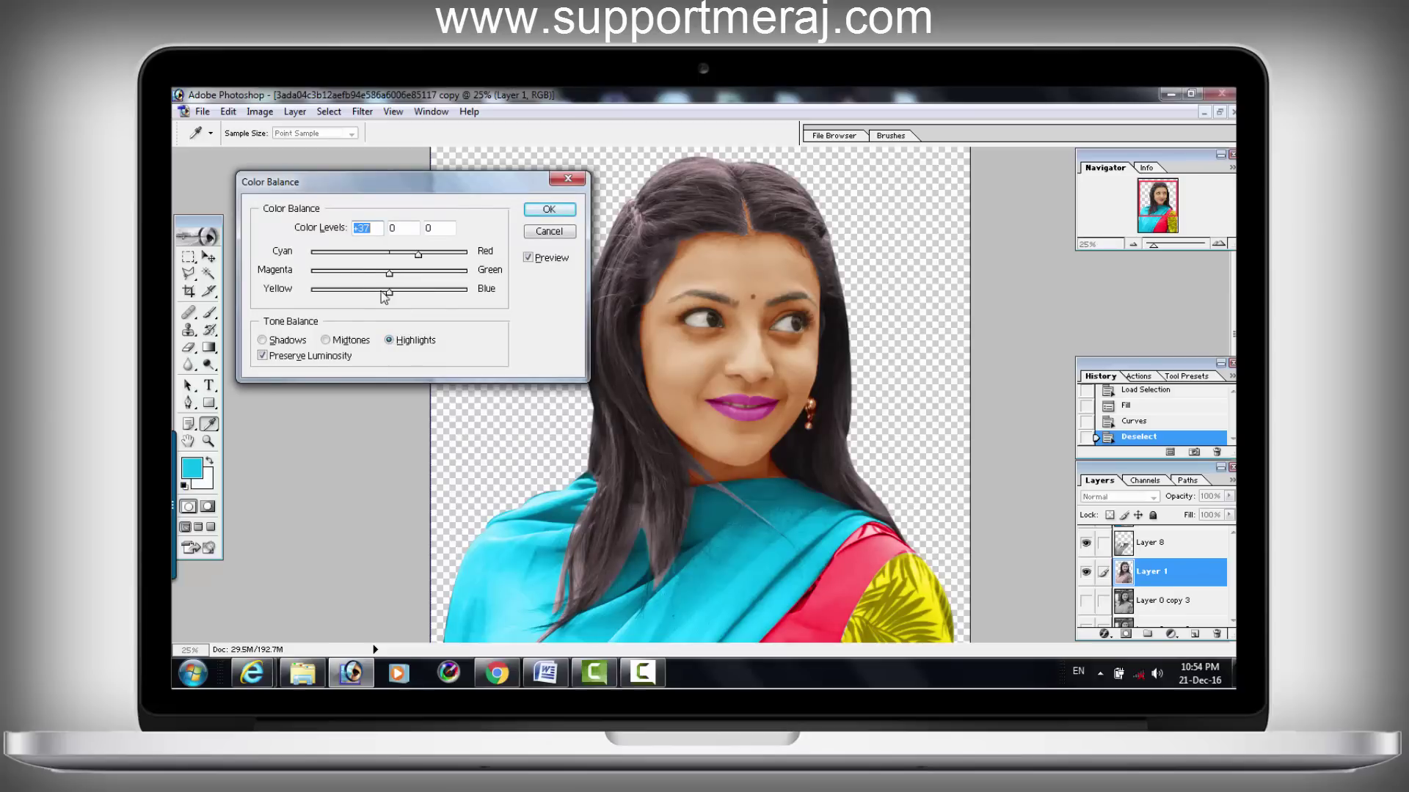
left_click_drag(382, 292, 375, 293)
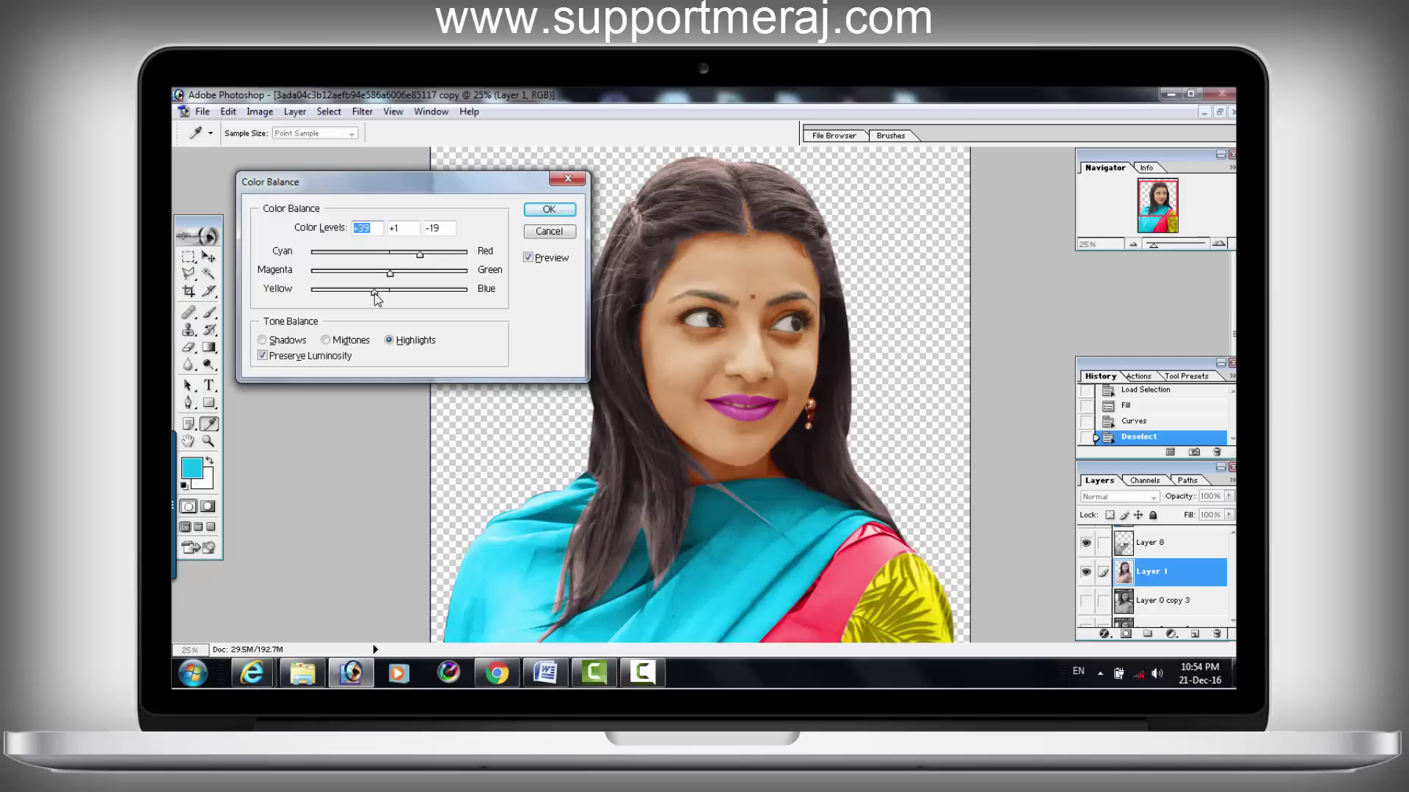
left_click(549, 210)
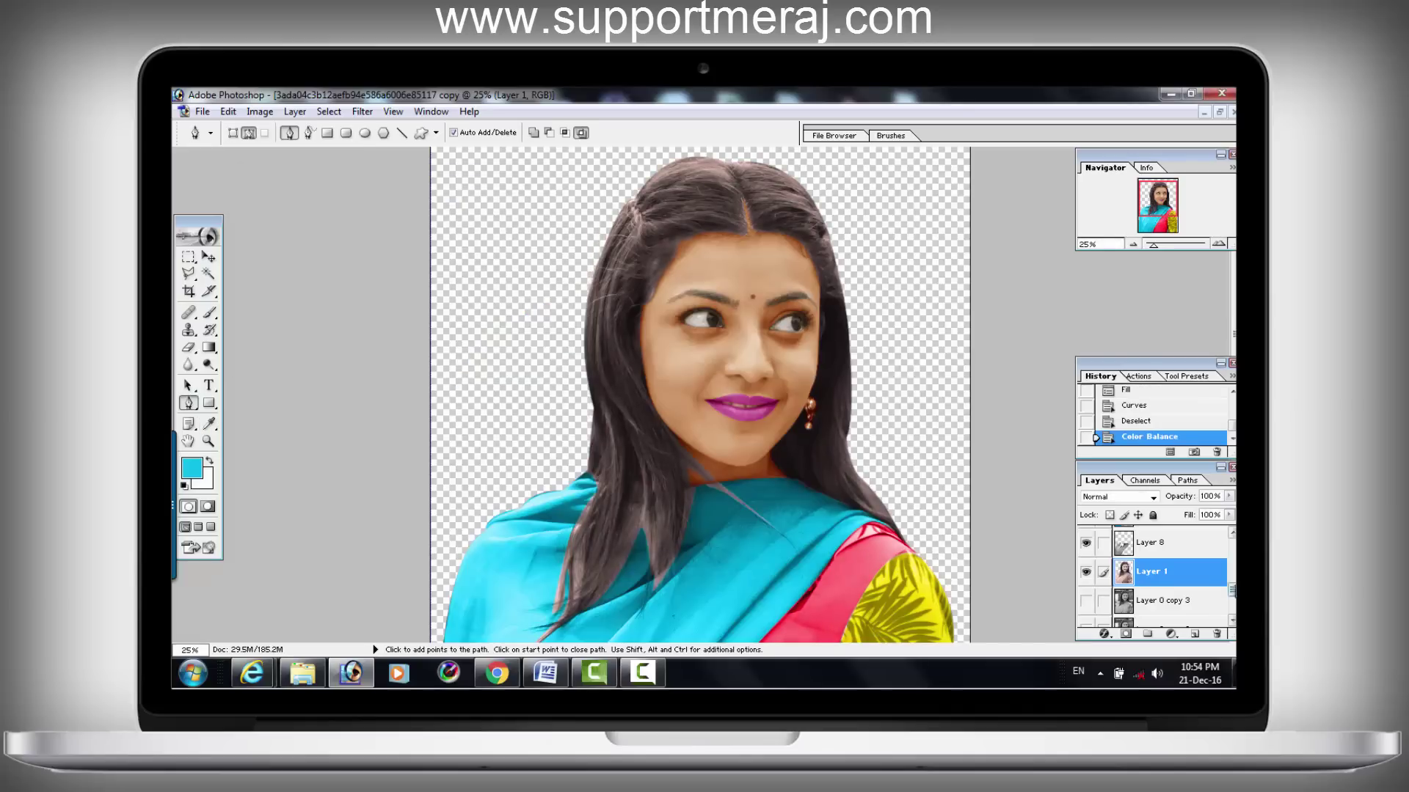
left_click(1194, 633)
Step: Set up a large brush on the new layer with Color blend mode and 22% opacity
left_click(209, 312)
right_click(659, 406)
right_click(873, 513)
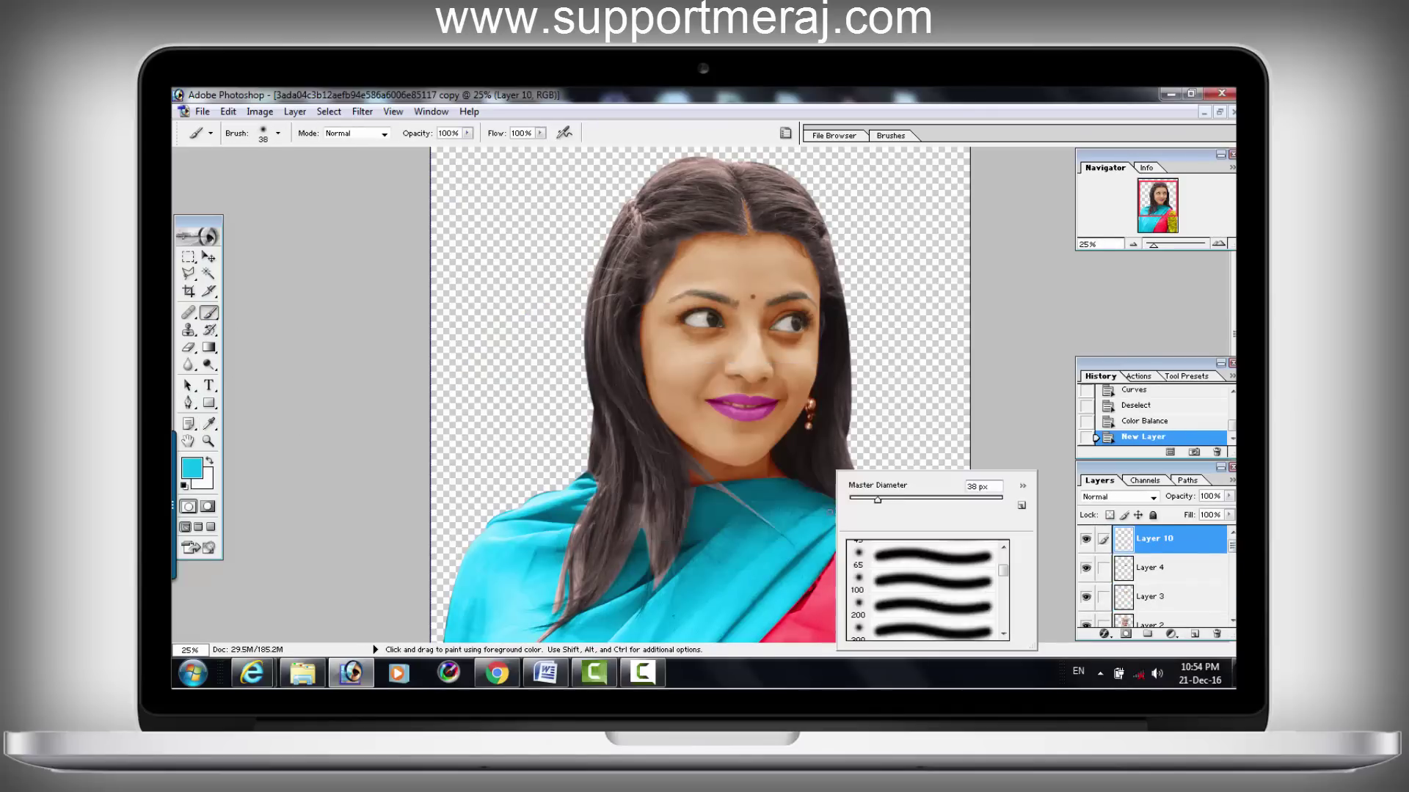
key("Return")
right_click(935, 514)
left_click_drag(939, 499, 1000, 501)
key("Return")
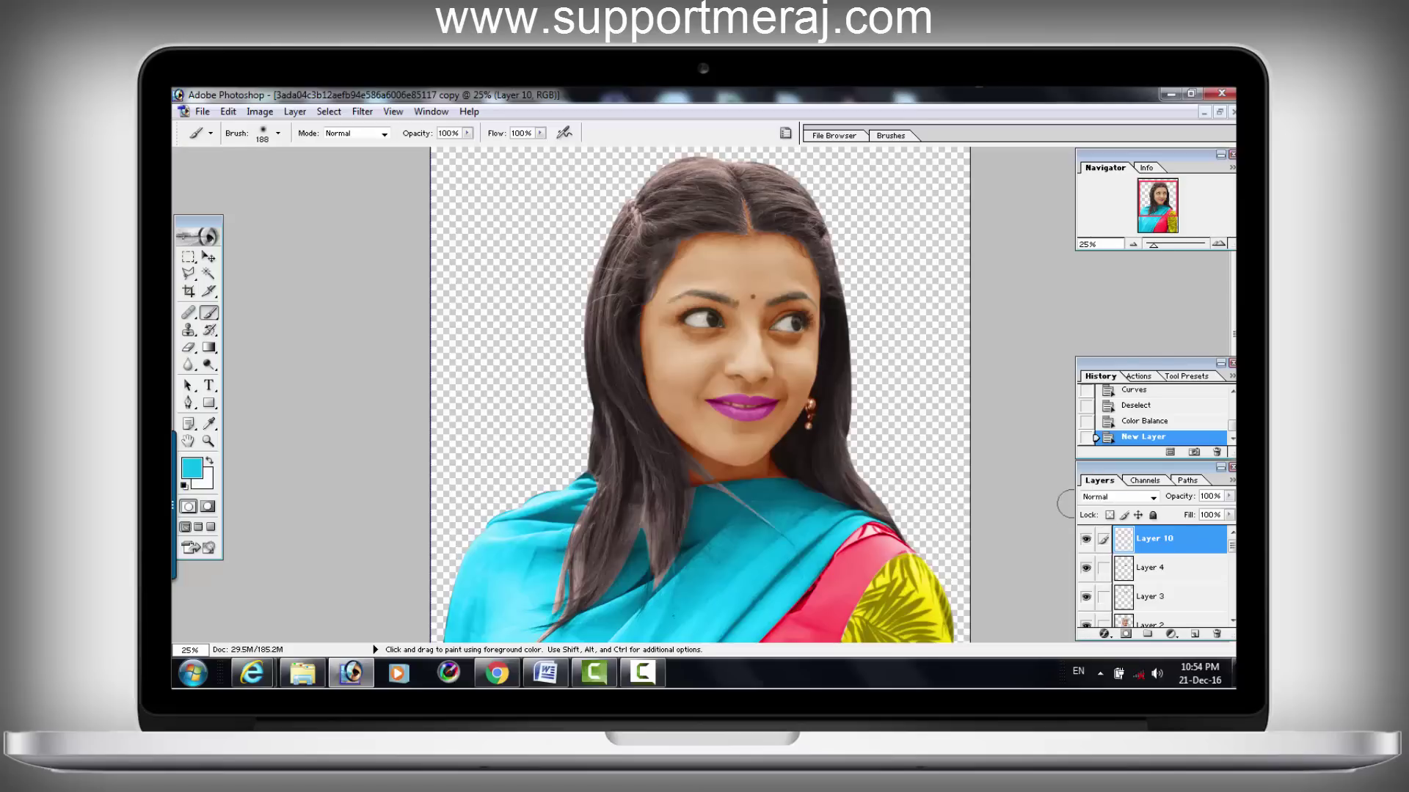
left_click(1116, 497)
right_click(748, 504)
key("Return")
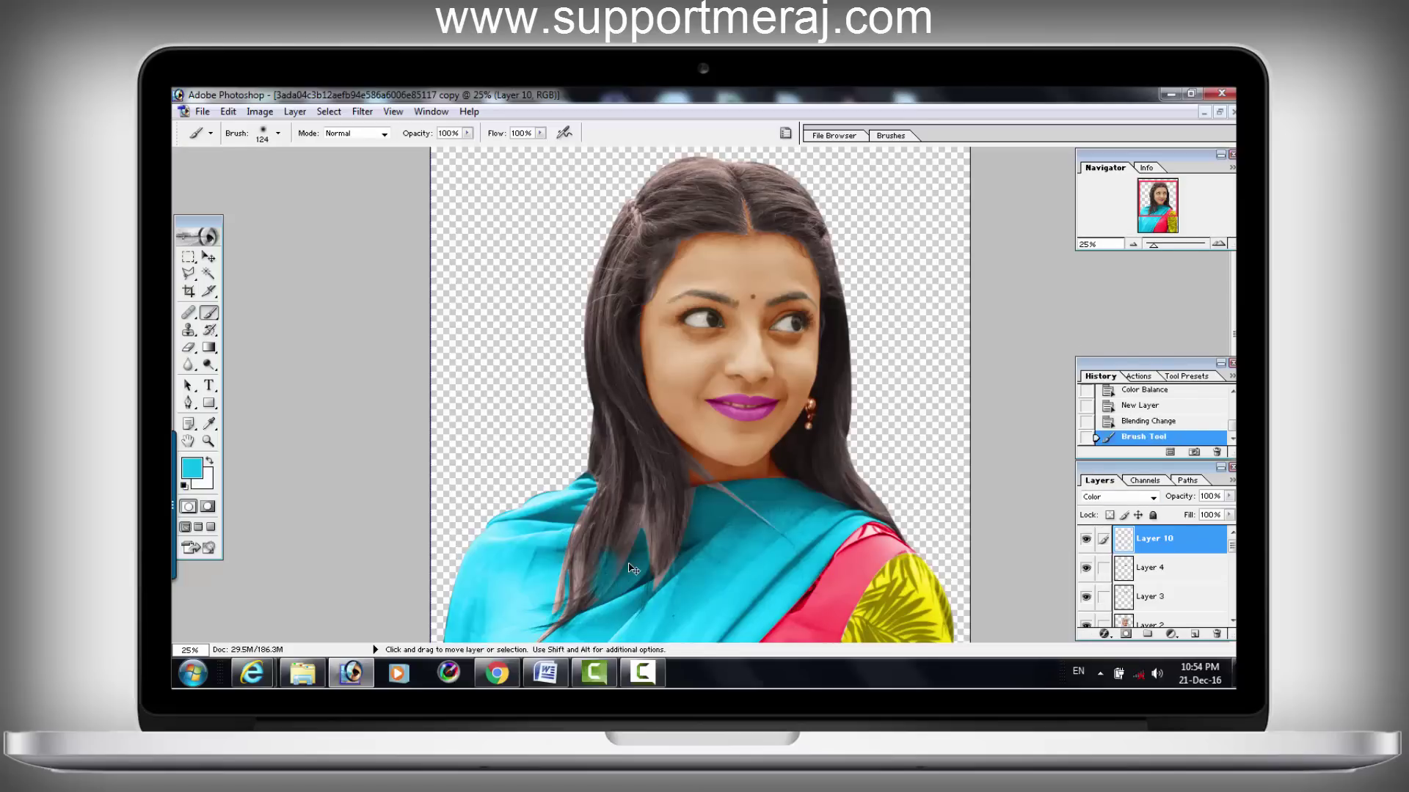
left_click_drag(468, 133, 407, 151)
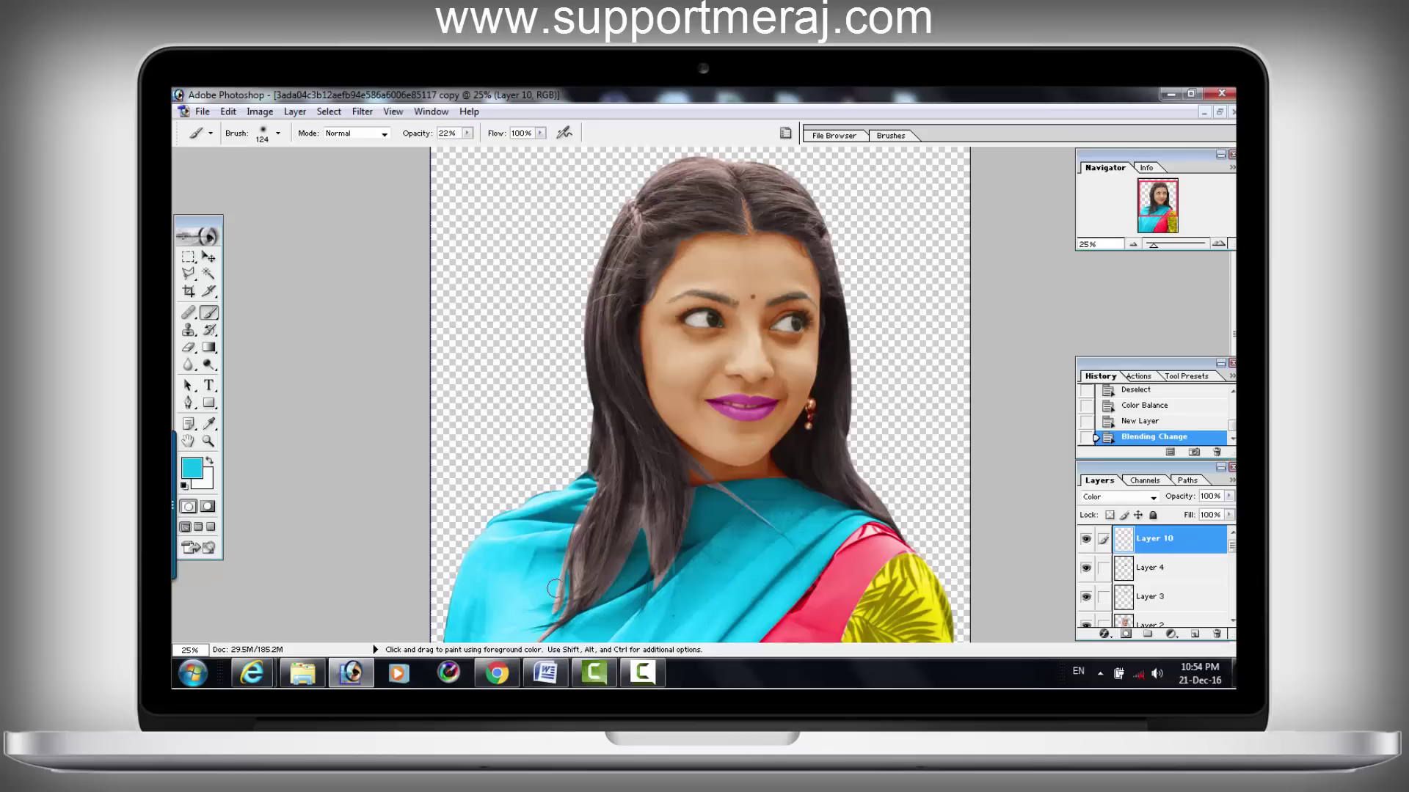
Step: Paint a cyan tint over the shawl
left_click(635, 533)
left_click(634, 533)
left_click(548, 588)
left_click(548, 589)
scroll(700, 394, "down", 3)
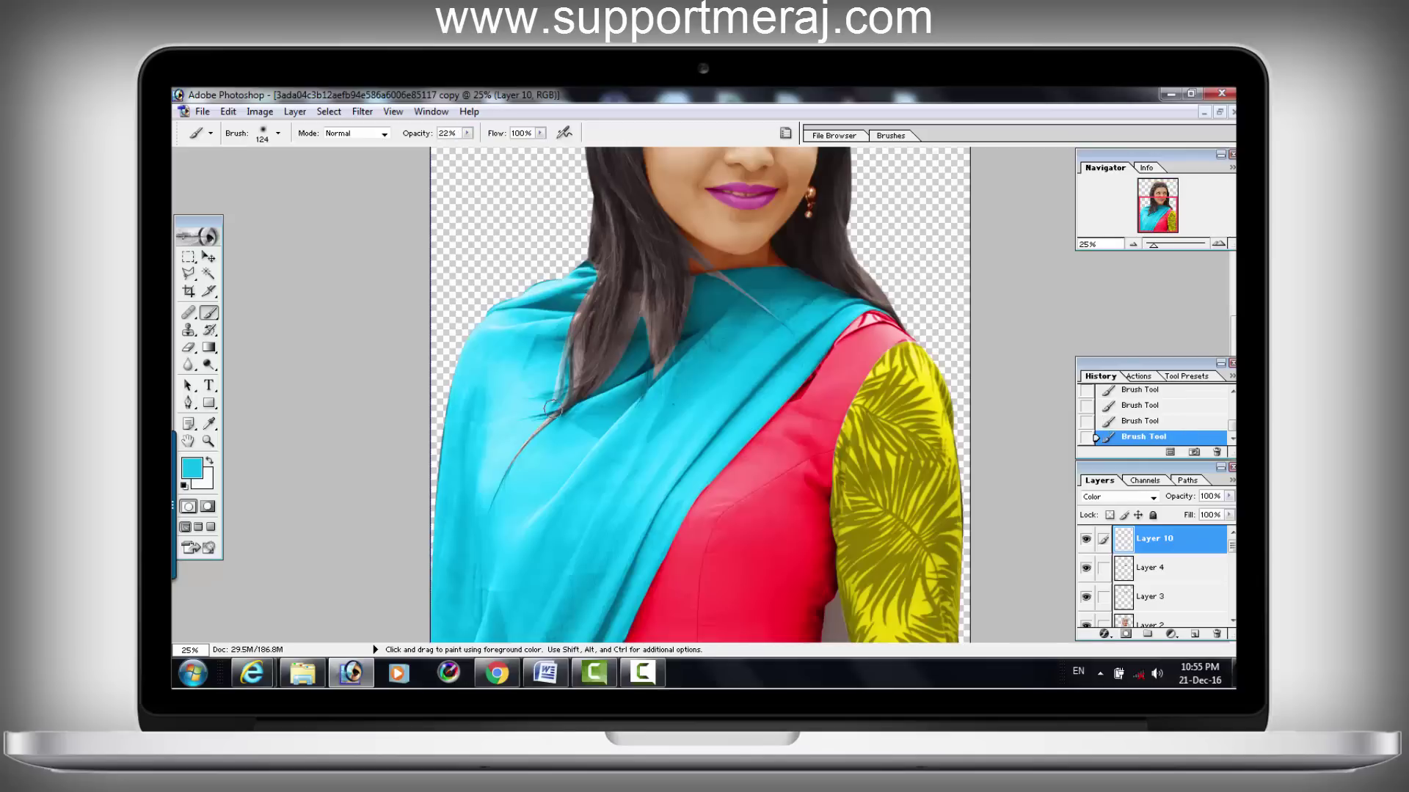
left_click(620, 334)
scroll(585, 284, "up", 3)
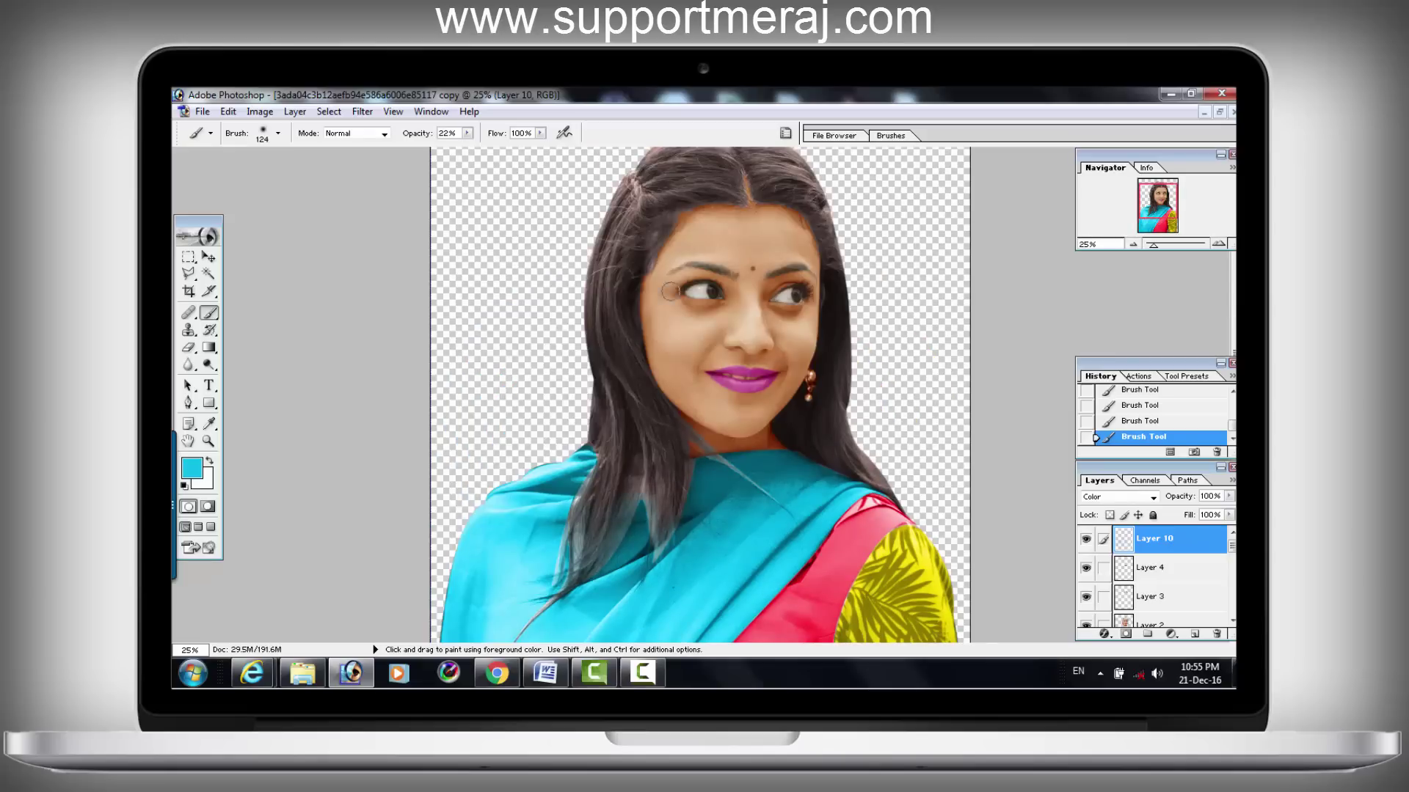
left_click_drag(1157, 199, 1157, 195)
Step: Choose tan skin tone C99463 and shrink the brush to 48 for the face
left_click(191, 467)
left_click(704, 388)
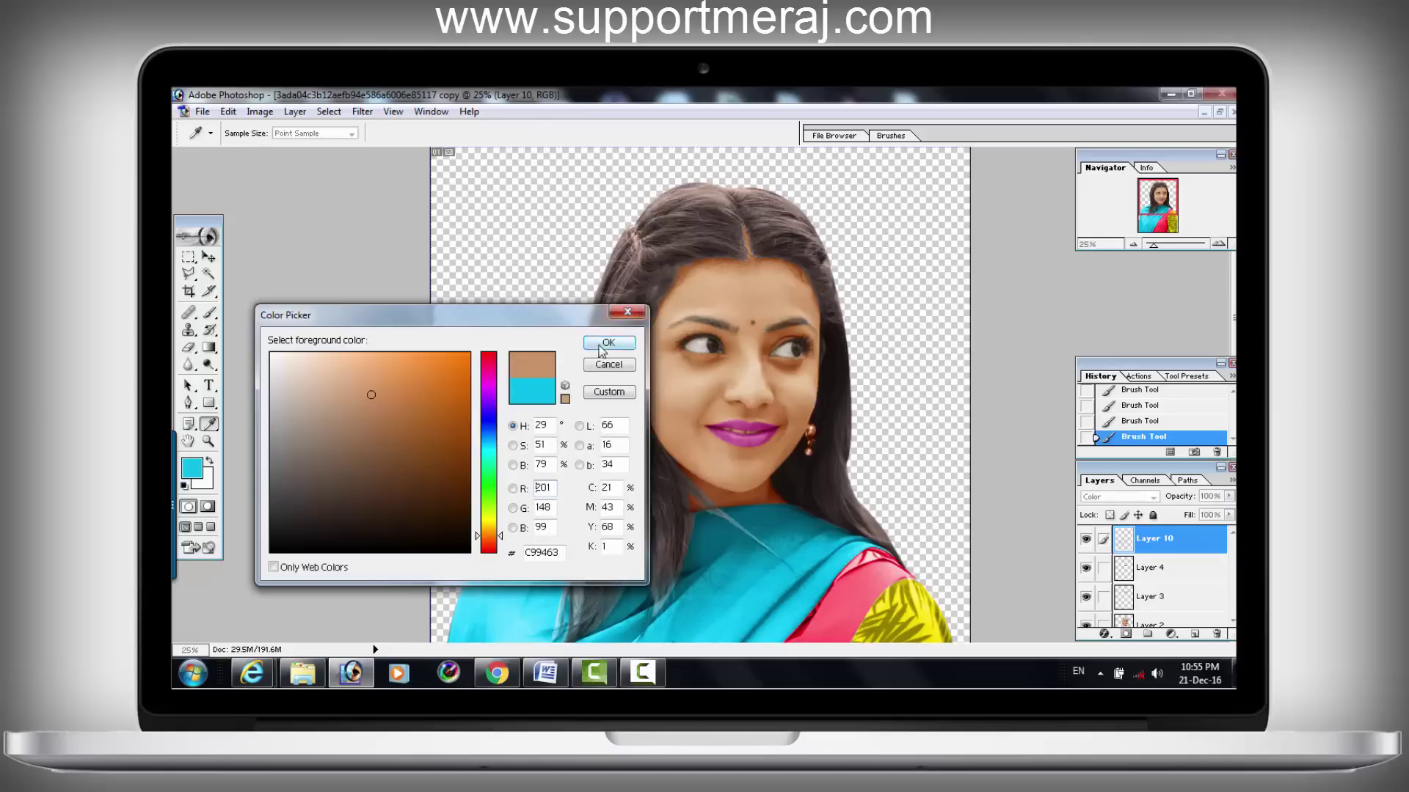
left_click(608, 340)
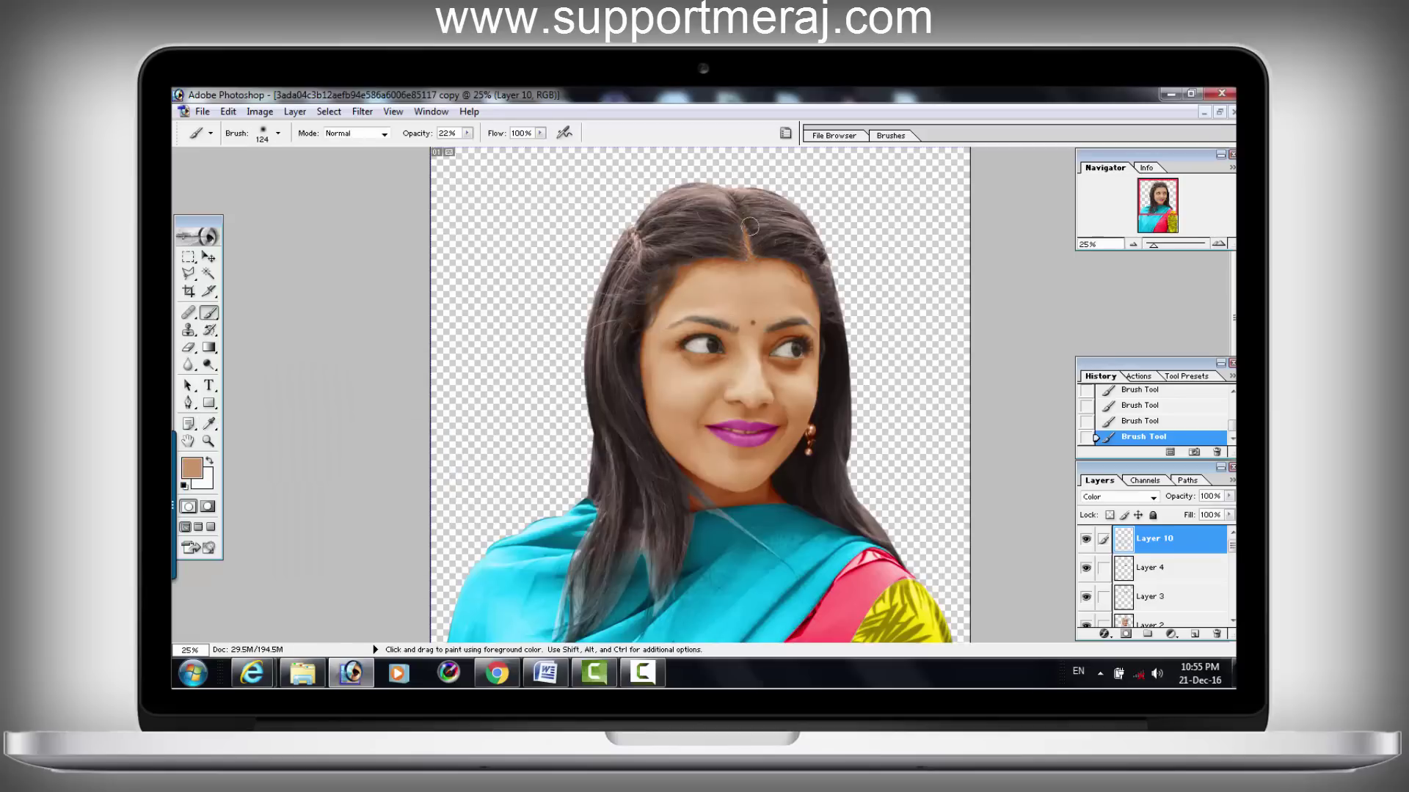
right_click(826, 311)
left_click_drag(869, 292, 858, 293)
key("Return")
key("ctrl+minus")
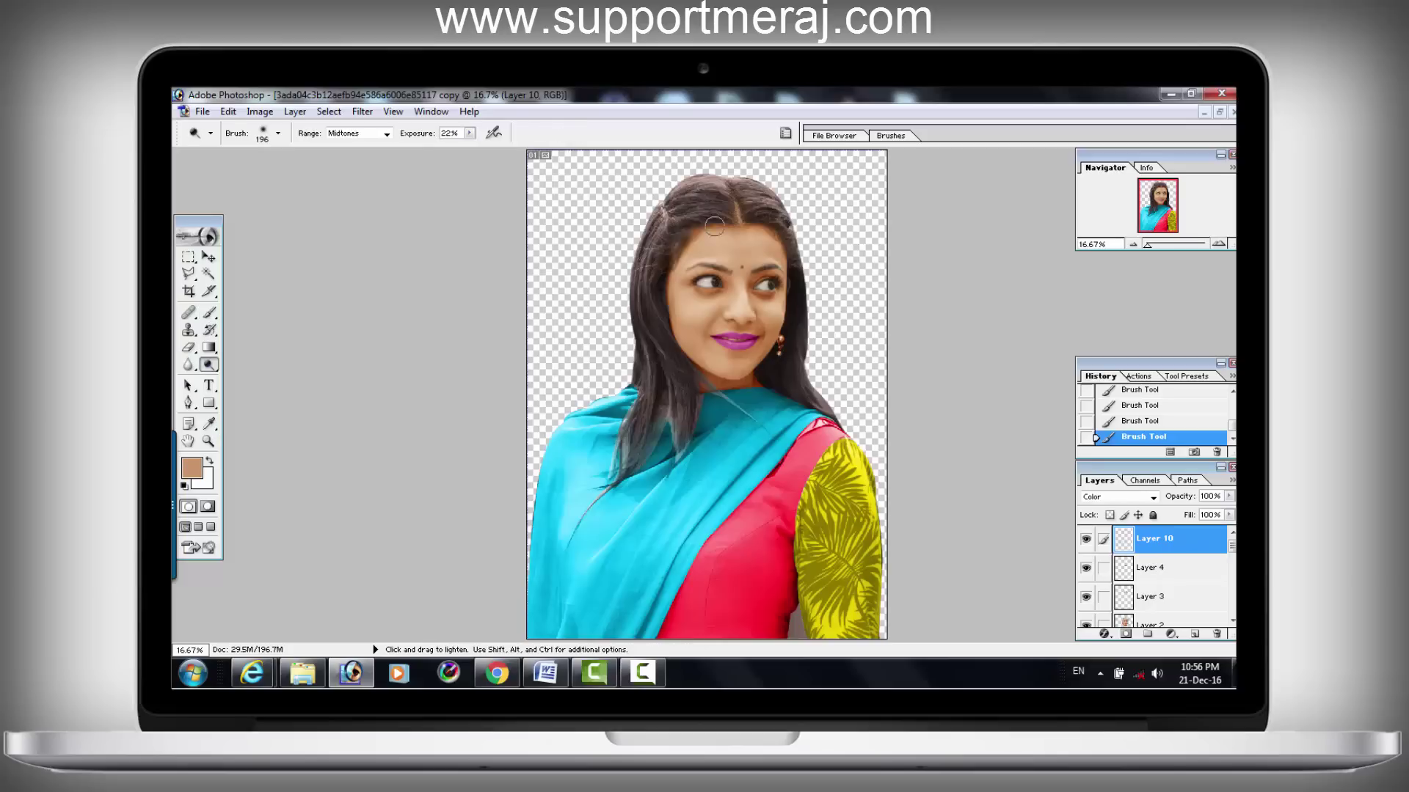
Step: Shift Layer 2's highlights toward red with Color Balance Cyan-Red +21
left_click(208, 441)
key("ctrl+0")
scroll(1174, 572, "down", 2)
left_click(1186, 576)
key("ctrl+b")
left_click(388, 340)
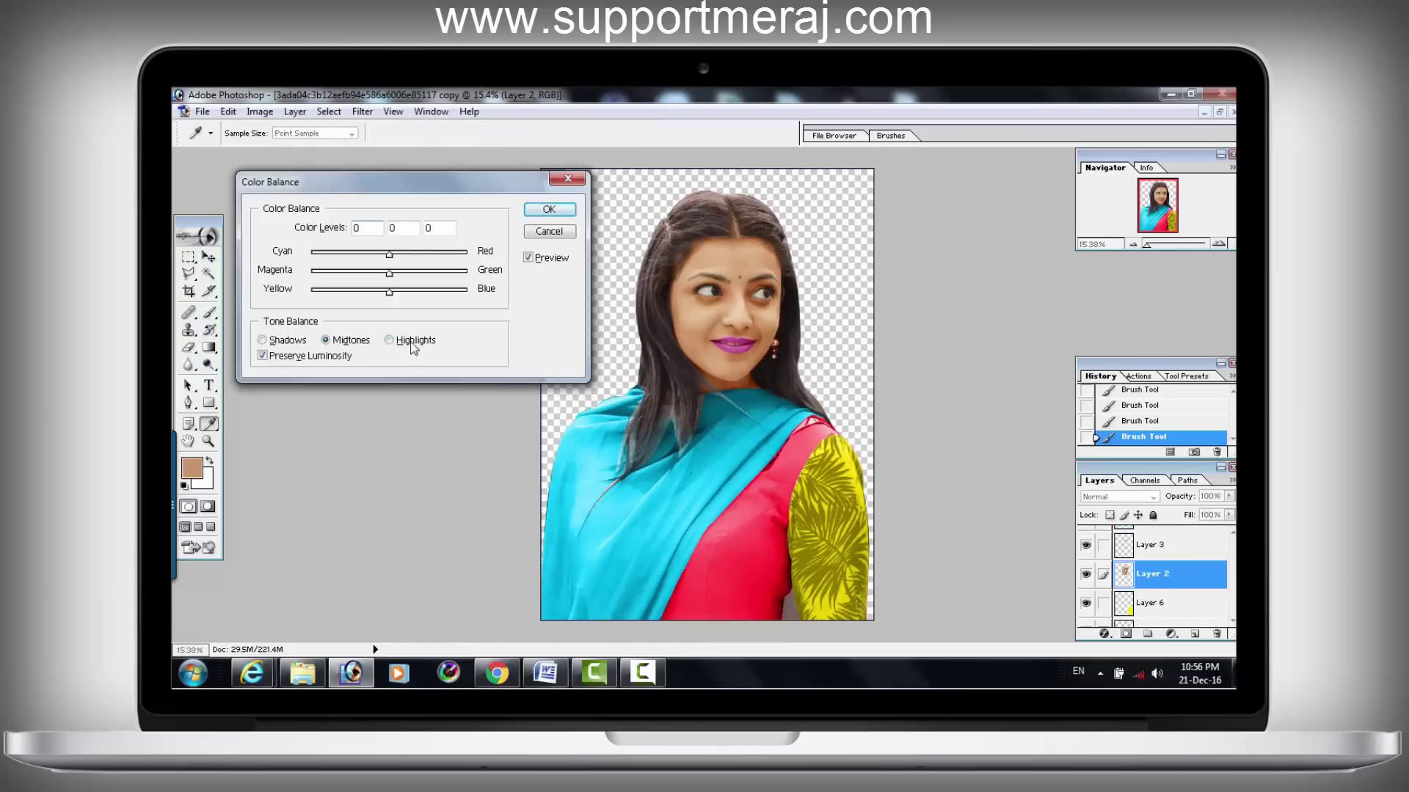
left_click_drag(389, 254, 405, 254)
key("Return")
Step: Warm Layer 4 with a red and green Color Balance, then fit the image on screen
left_click(209, 257)
key("ctrl+plus")
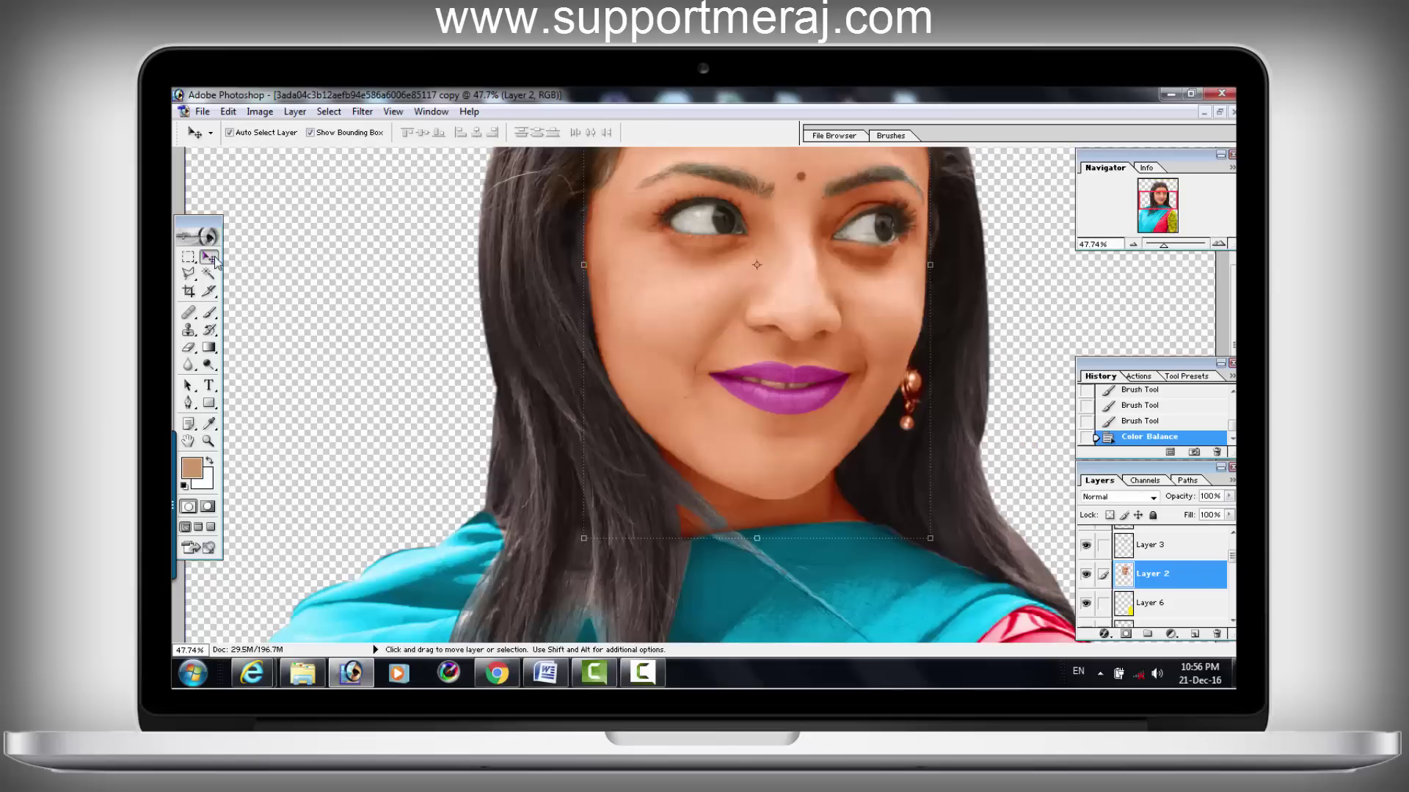
key("ctrl+shift+alt+n")
key("ctrl+b")
mouse_move(406, 253)
left_mouse_down()
mouse_move(406, 273)
mouse_move(377, 292)
left_mouse_up()
left_click(549, 209)
key("z")
right_click(872, 295)
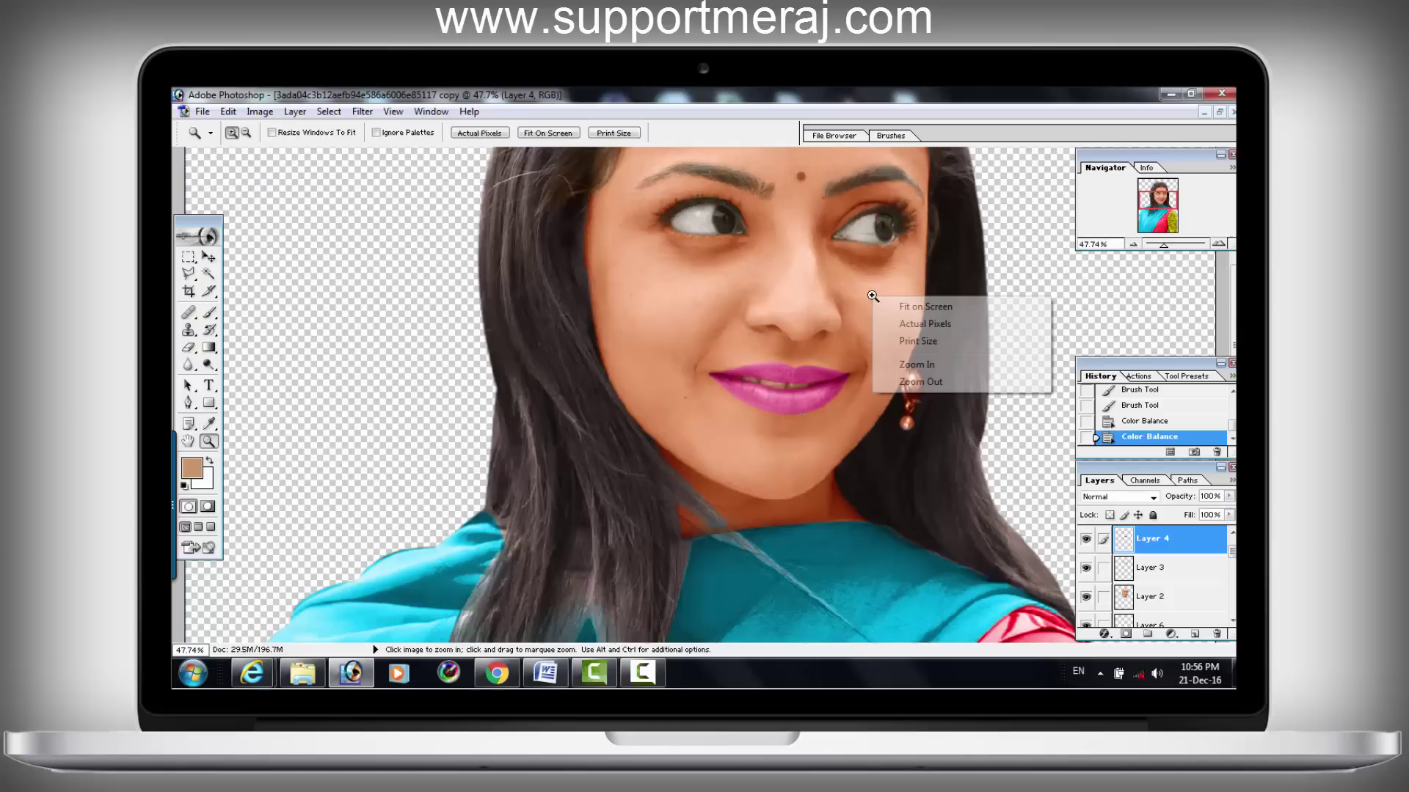
left_click(925, 307)
scroll(1155, 580, "down", 5)
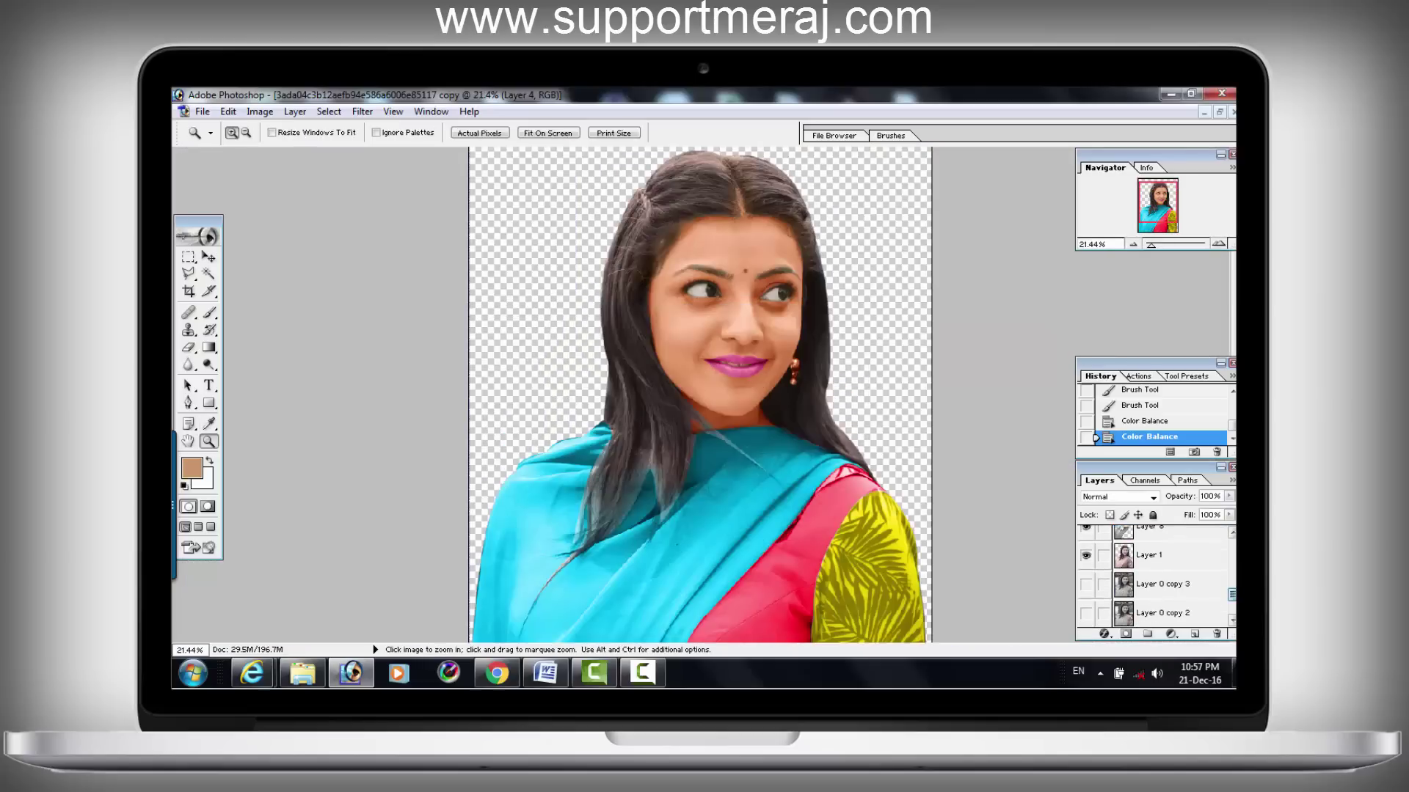
Step: Show the grey background layer and select Layer 0 copy 3
key("ctrl+minus")
scroll(1155, 580, "down", 2)
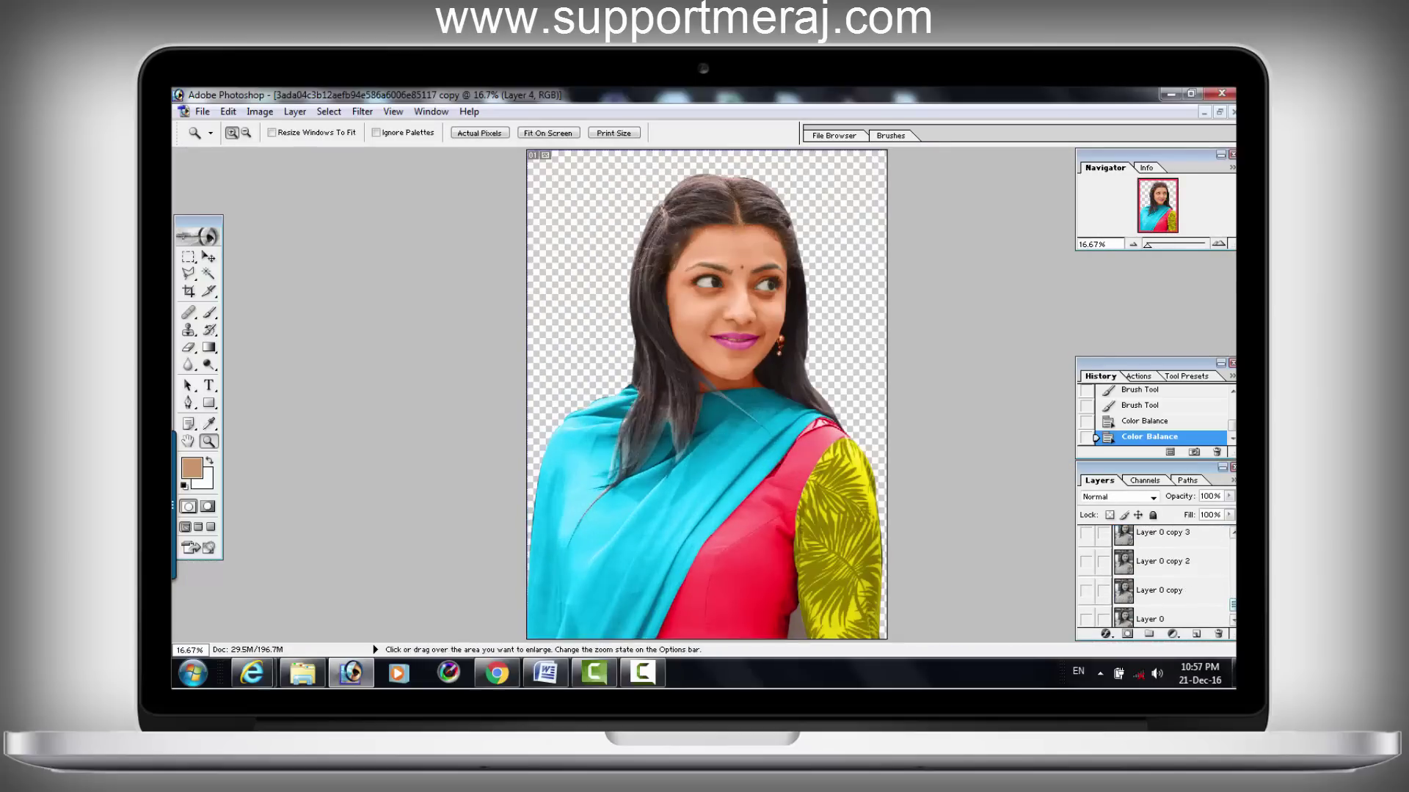
scroll(1155, 580, "up", 1)
left_click(1086, 561)
left_click(1167, 561)
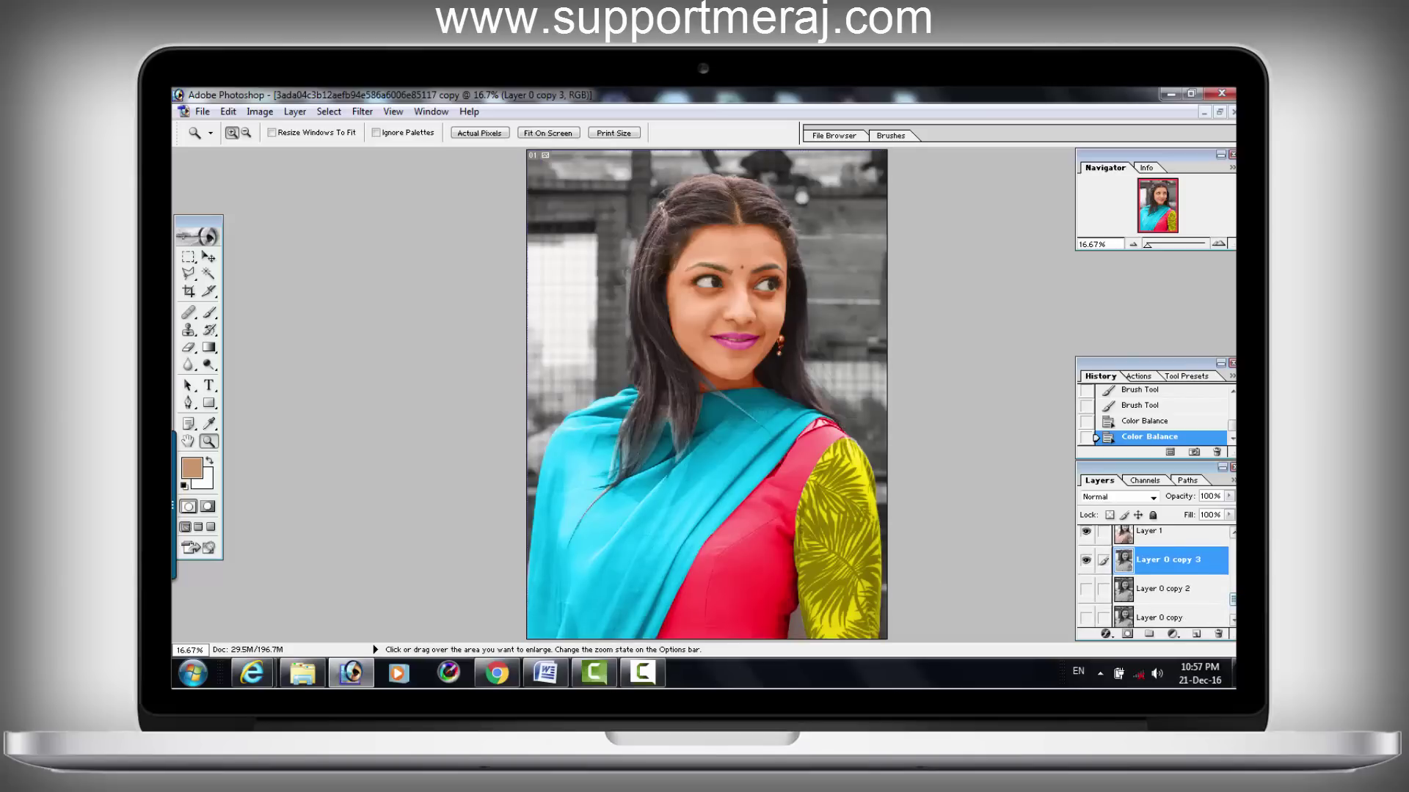
Step: Restore the colorized document into a smaller floating window
scroll(1156, 577, "down", 1)
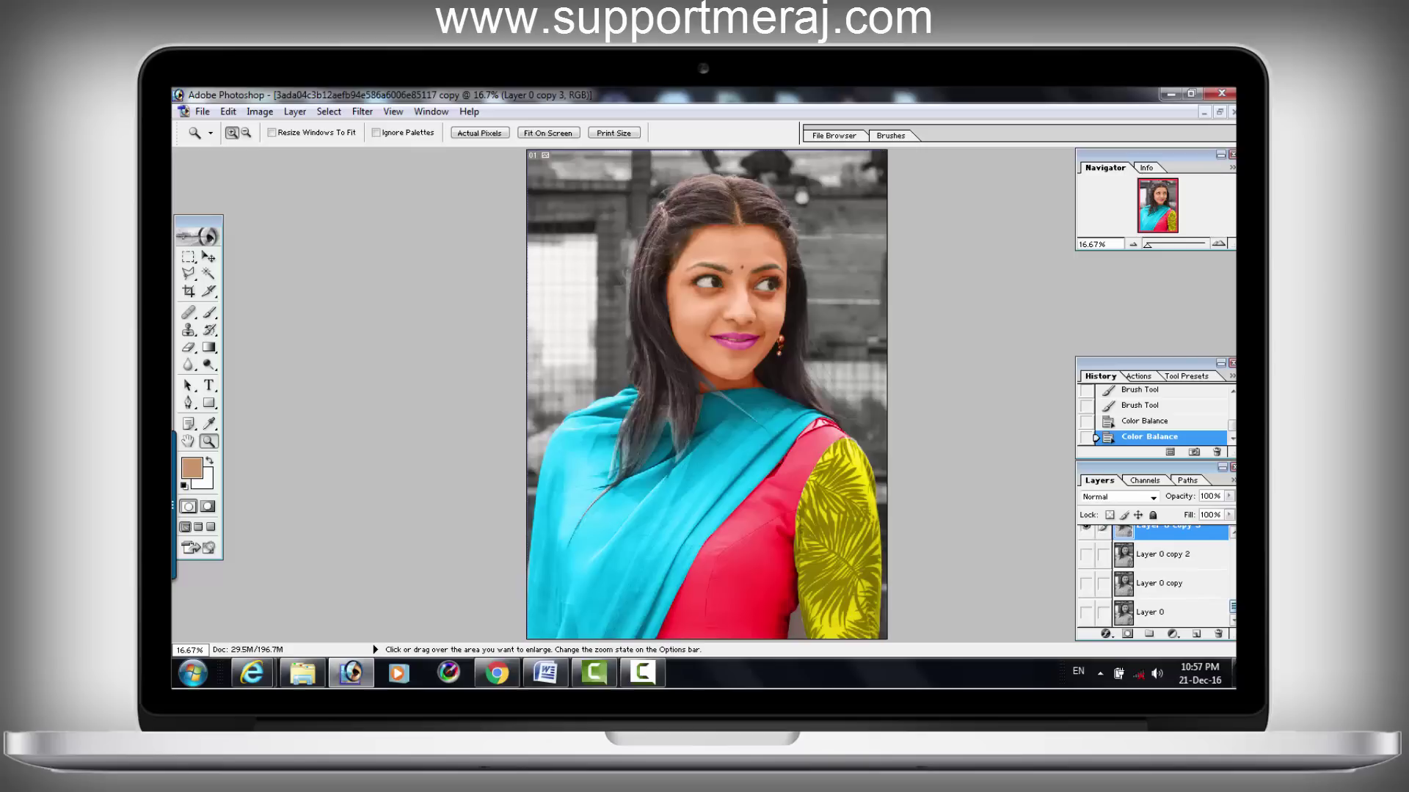
scroll(1155, 577, "up", 1)
scroll(1156, 577, "up", 1)
scroll(1156, 577, "up", 1)
scroll(1156, 576, "up", 1)
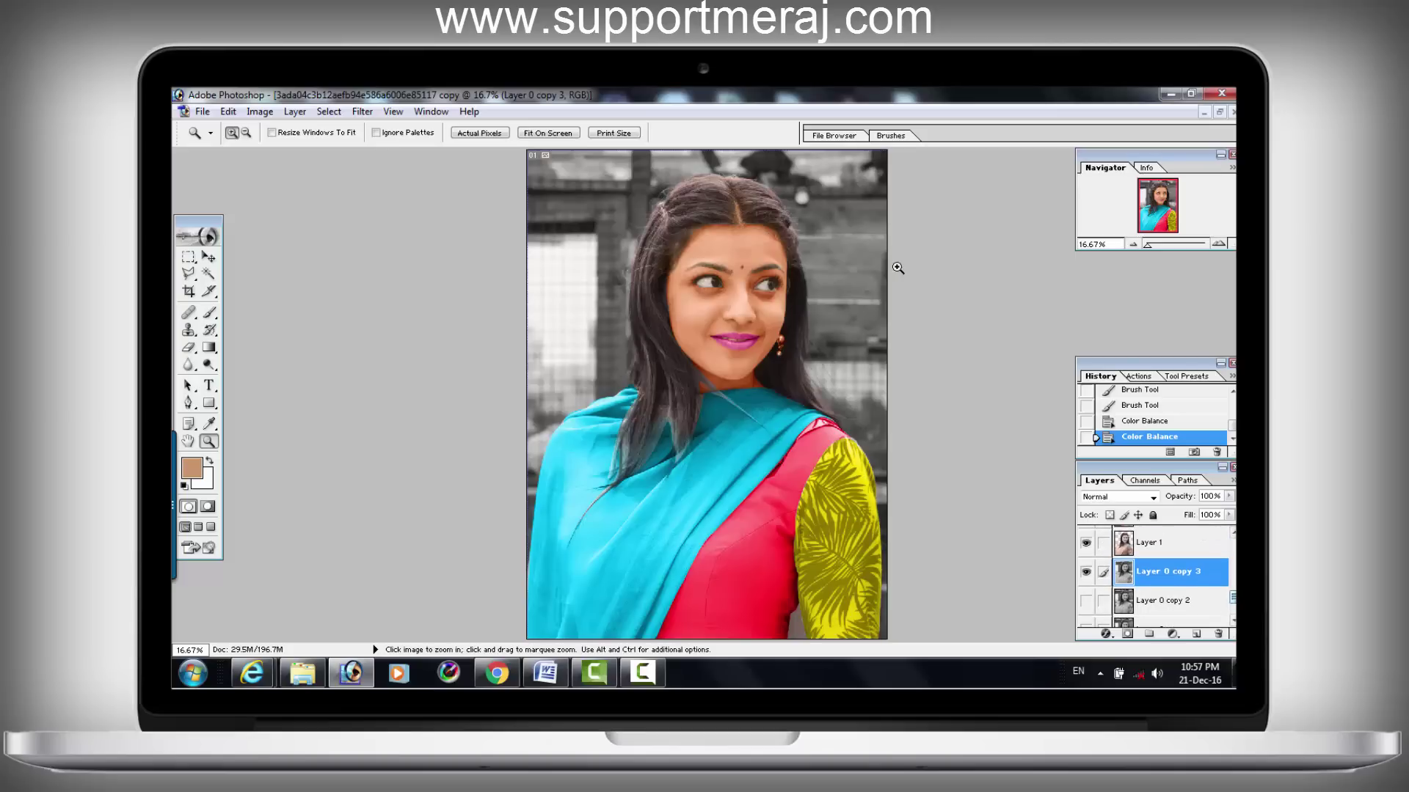
left_click(1219, 113)
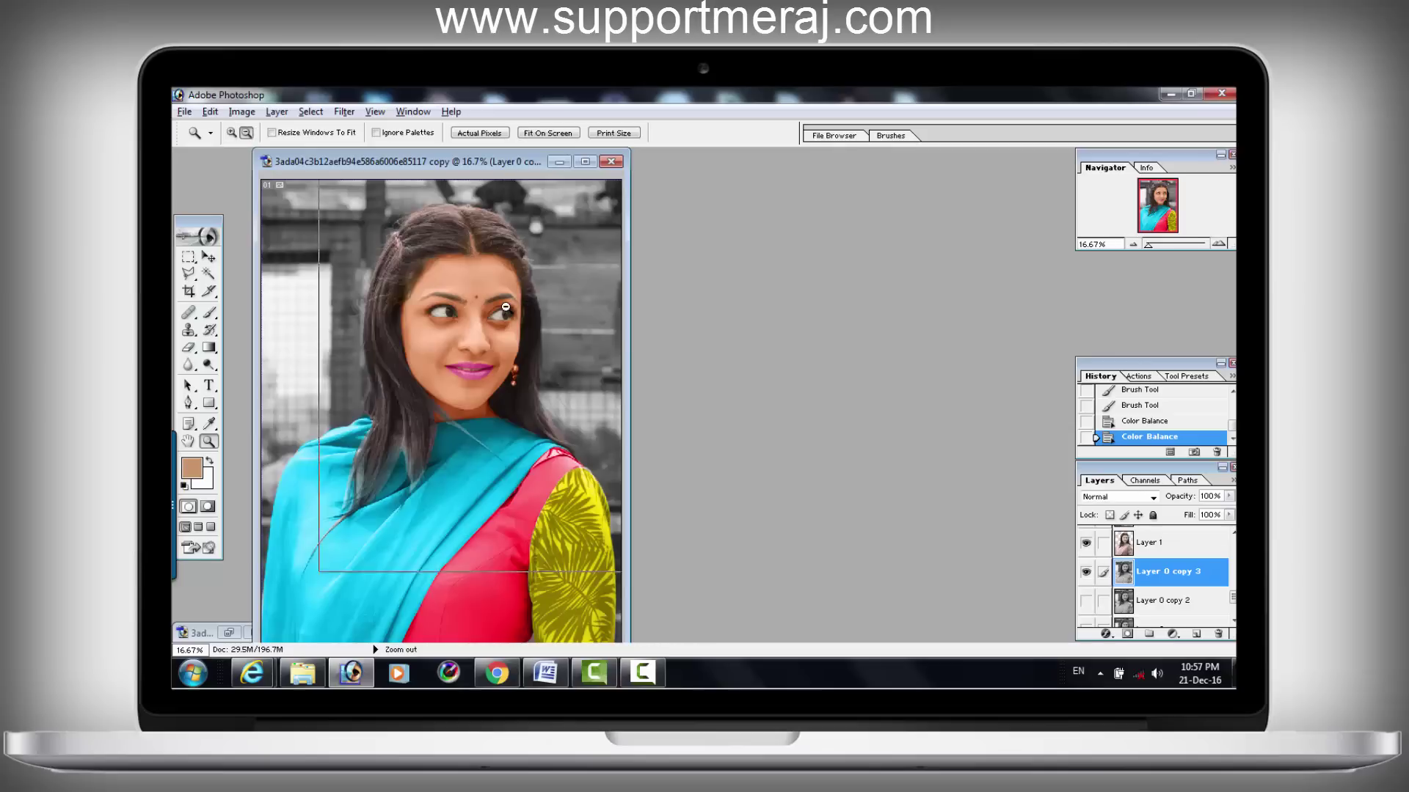
Step: Bring the original colour photo back and place it beside the colorized copy
left_click(356, 494, "alt")
left_click(228, 634)
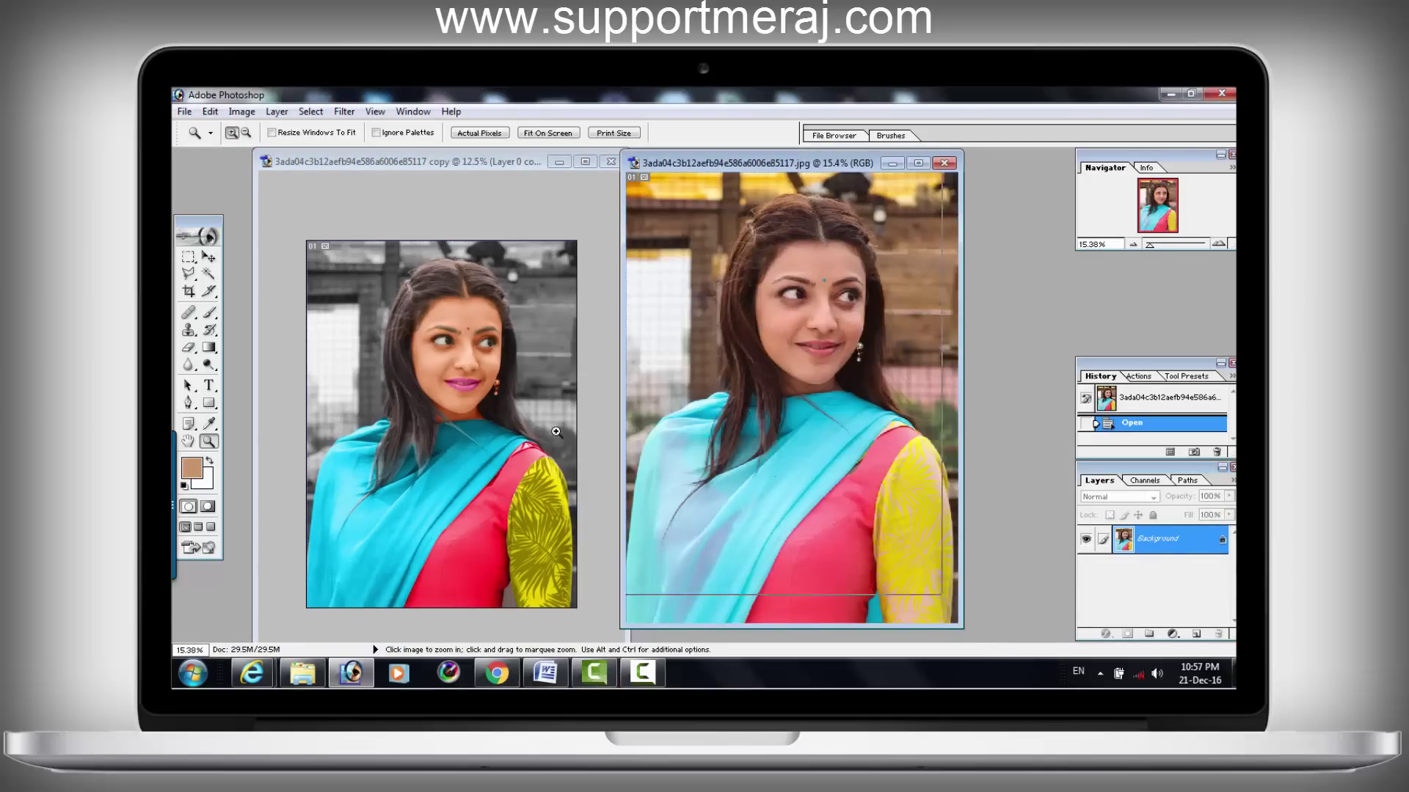
left_click_drag(741, 304, 943, 594)
Step: Shift the face layer's highlights toward blue with Color Balance
left_click(209, 256)
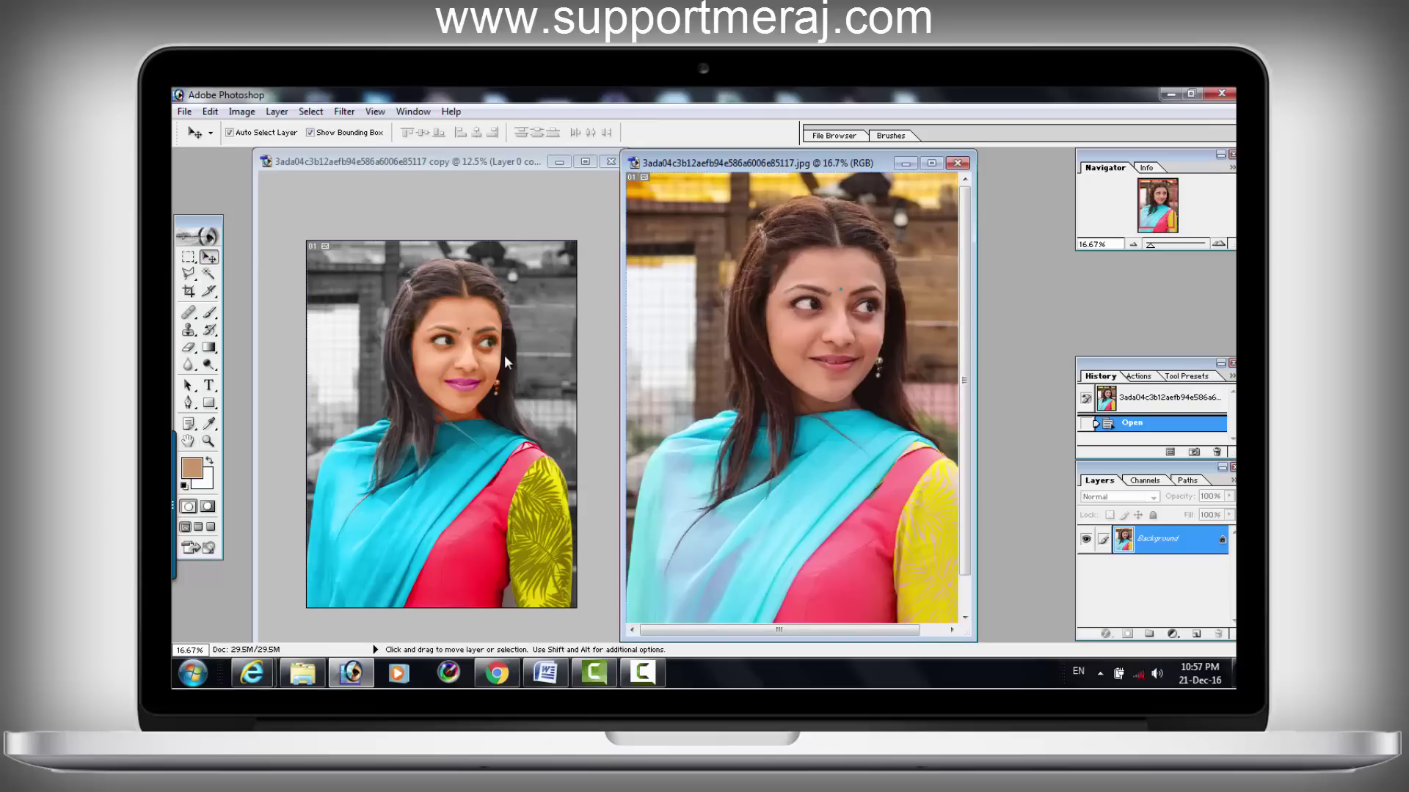
left_click(482, 319)
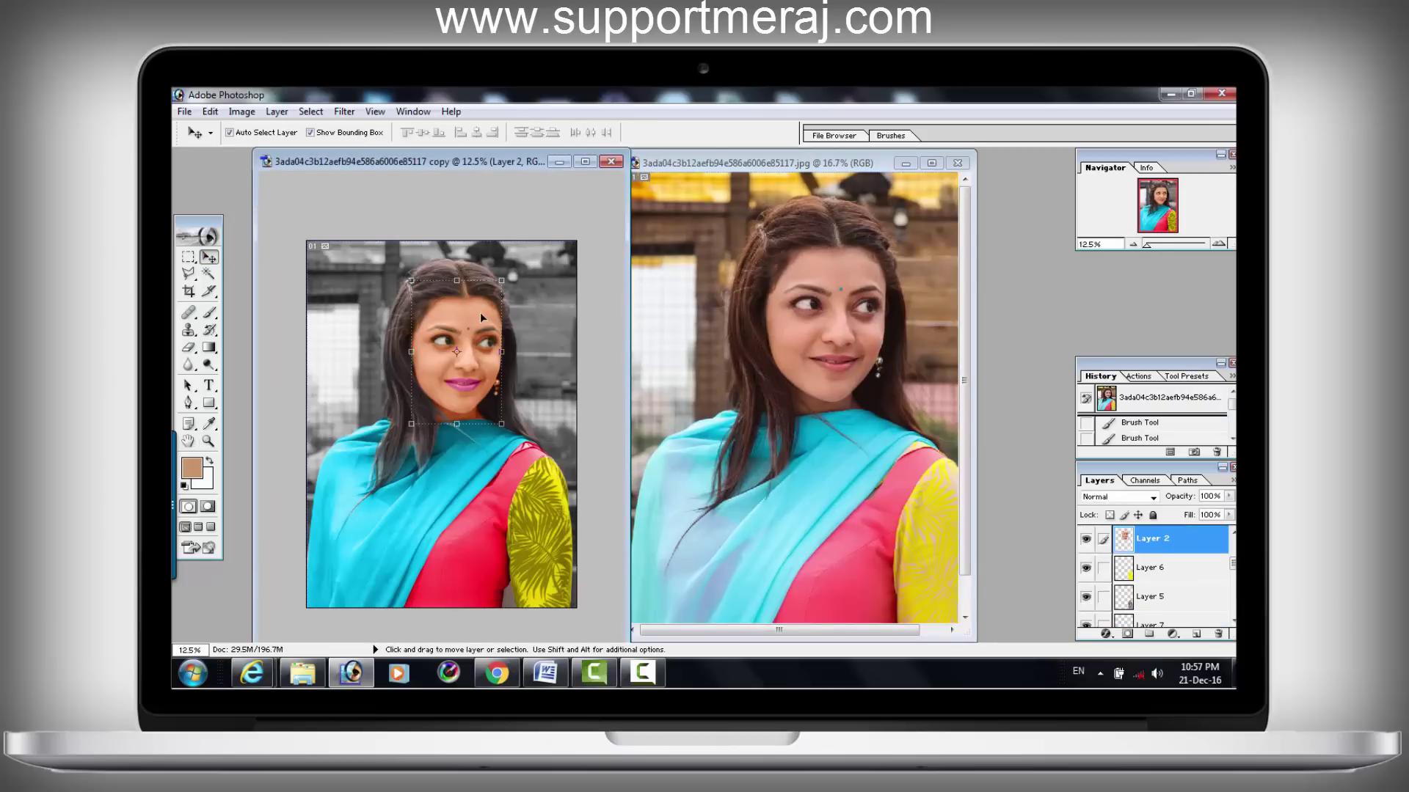
key("ctrl+b")
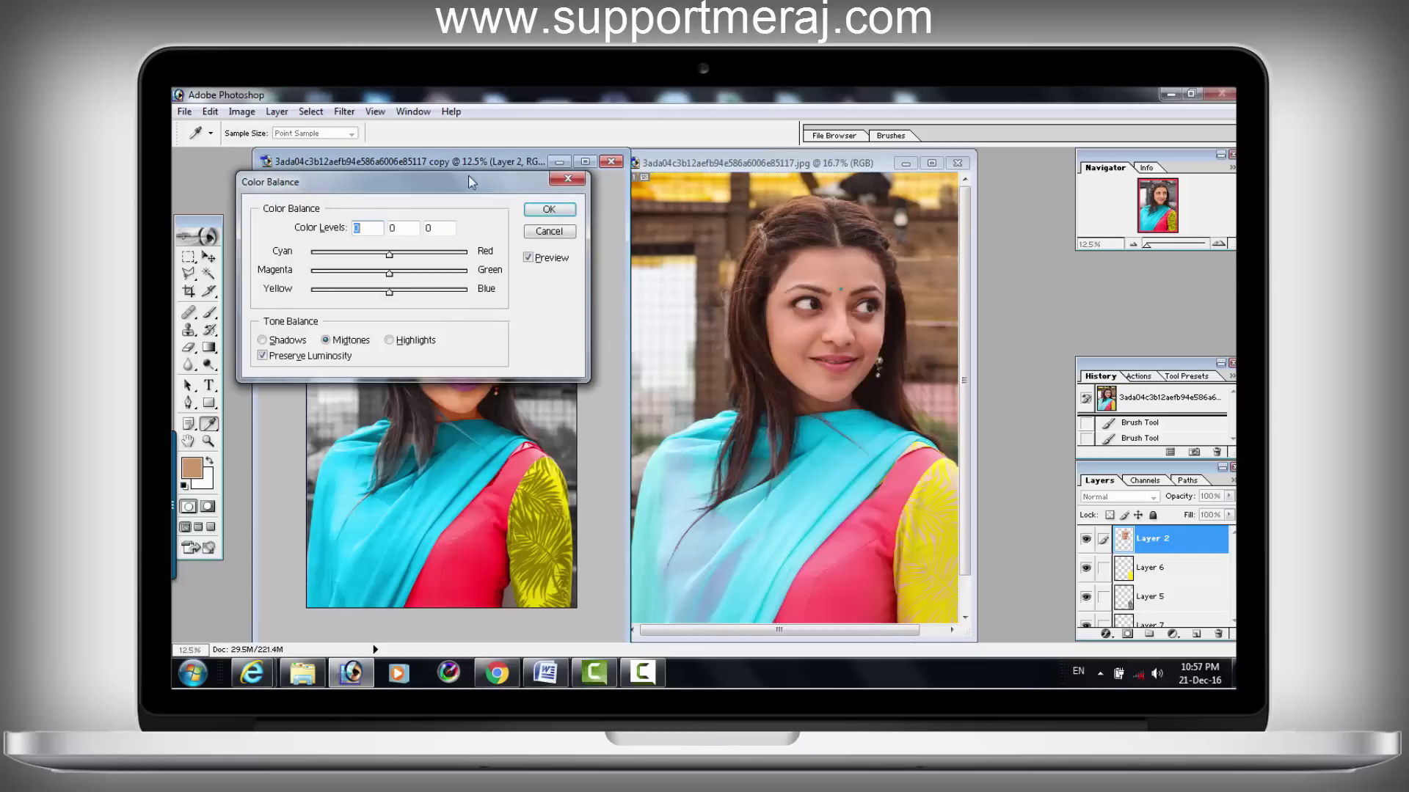
mouse_move(473, 183)
left_mouse_down()
mouse_move(827, 306)
mouse_move(911, 393)
mouse_move(857, 440)
left_mouse_up()
left_click(851, 546)
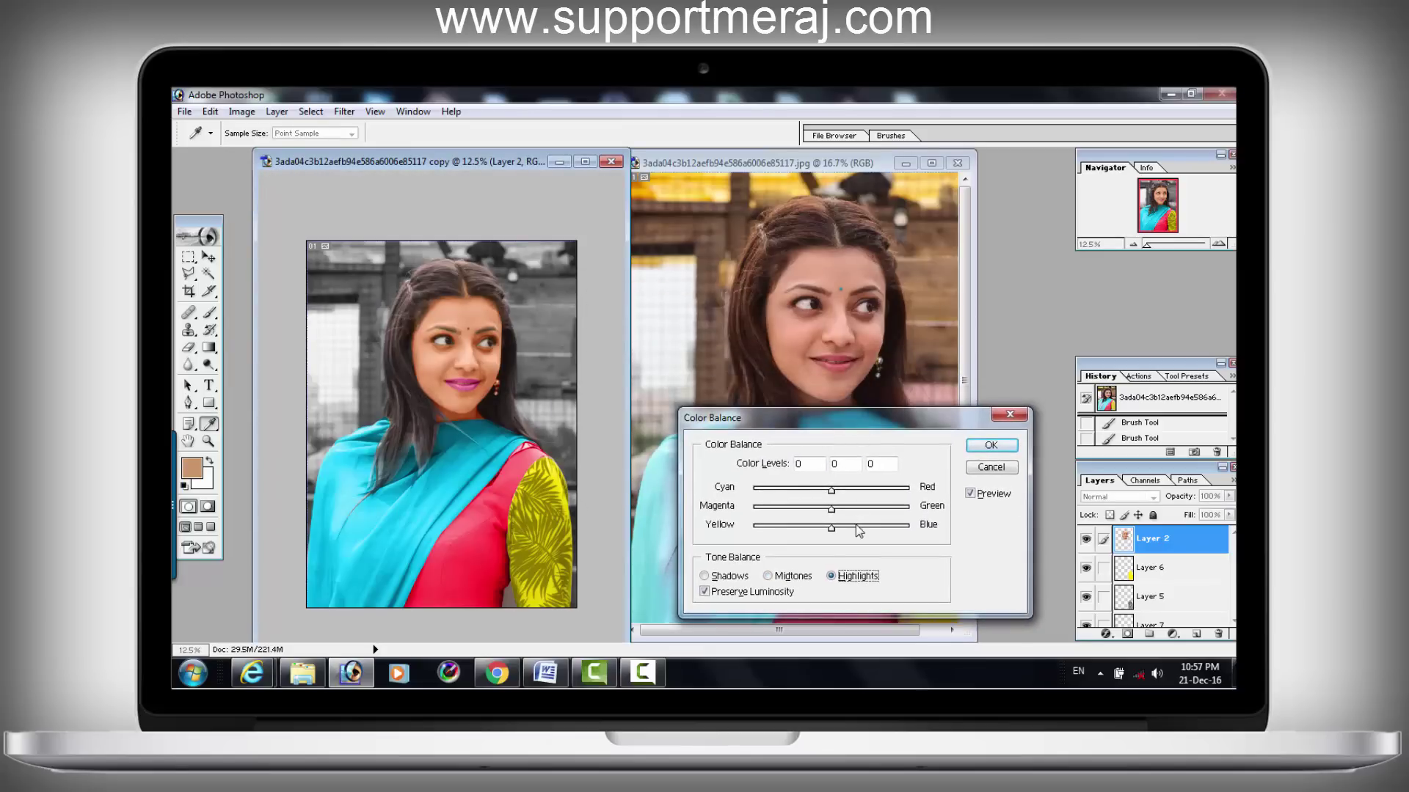
left_click(856, 526)
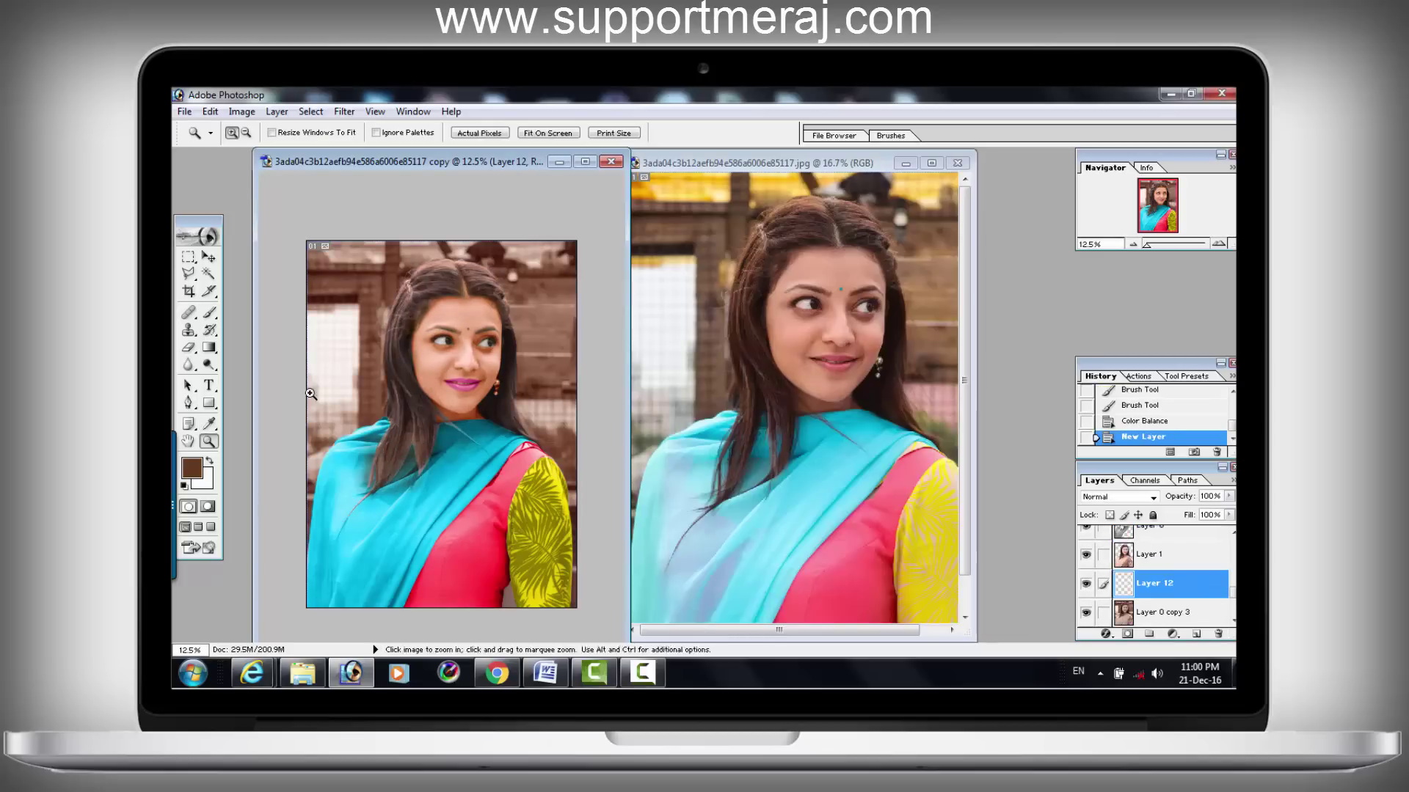
left_click(192, 467)
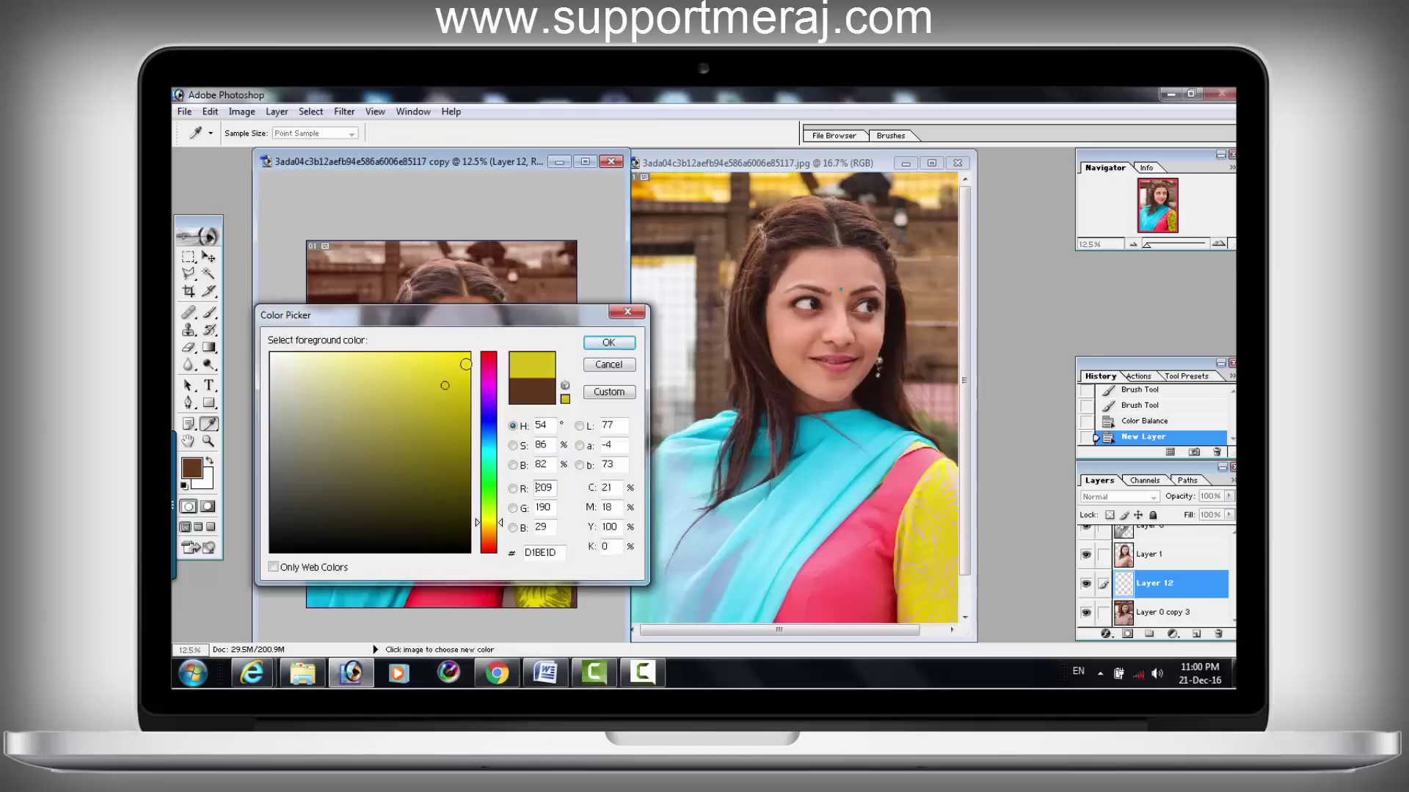
Step: Paint a yellow-orange wash across the top of the background
left_click(485, 529)
left_click(608, 343)
key("b")
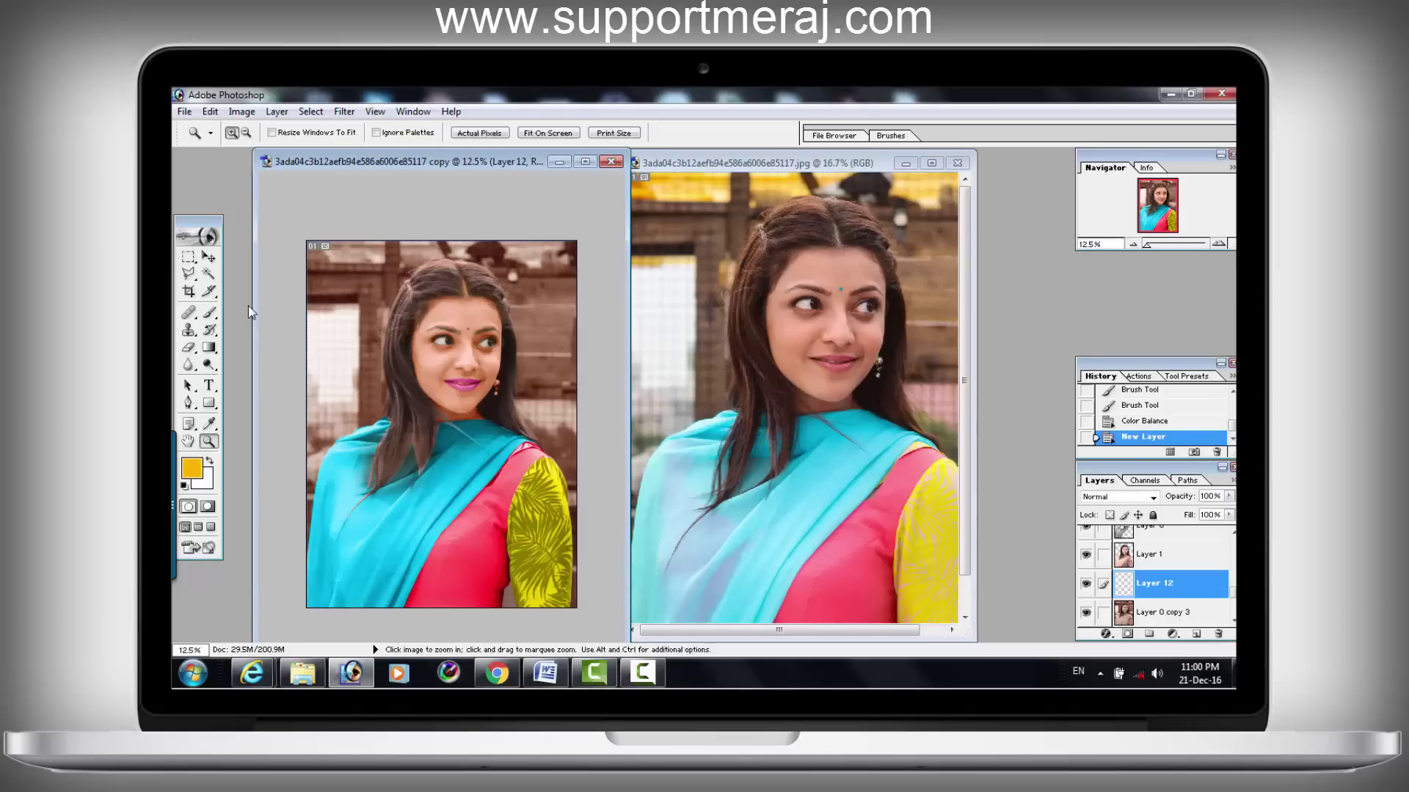
right_click(412, 299)
key("Return")
left_click_drag(415, 253, 531, 257)
left_click_drag(513, 257, 459, 270)
left_click_drag(467, 133, 528, 147)
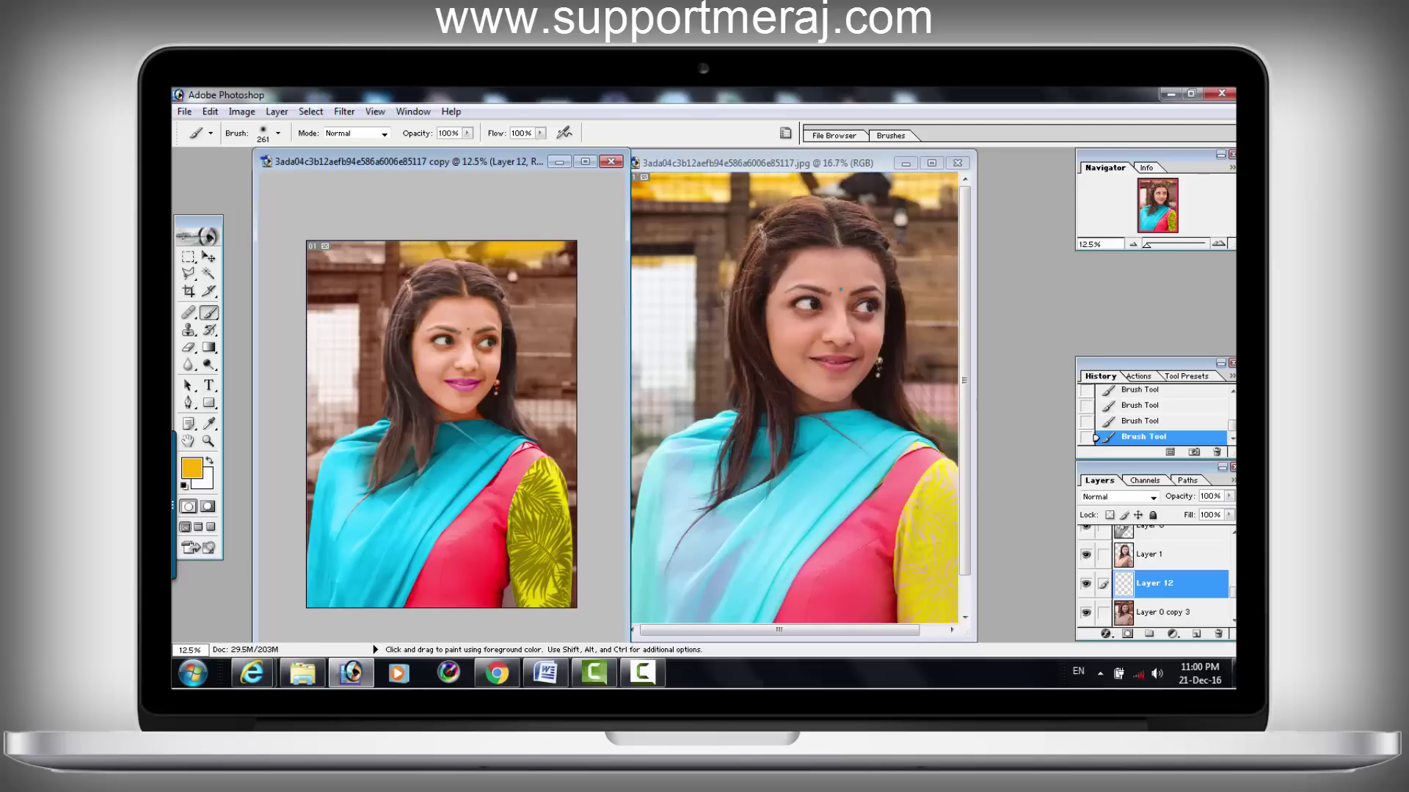
mouse_move(565, 249)
left_mouse_down()
mouse_move(400, 248)
mouse_move(334, 316)
left_mouse_up()
Step: Set the paint layer's blend mode to Color
left_click(1153, 497)
left_click(1121, 476)
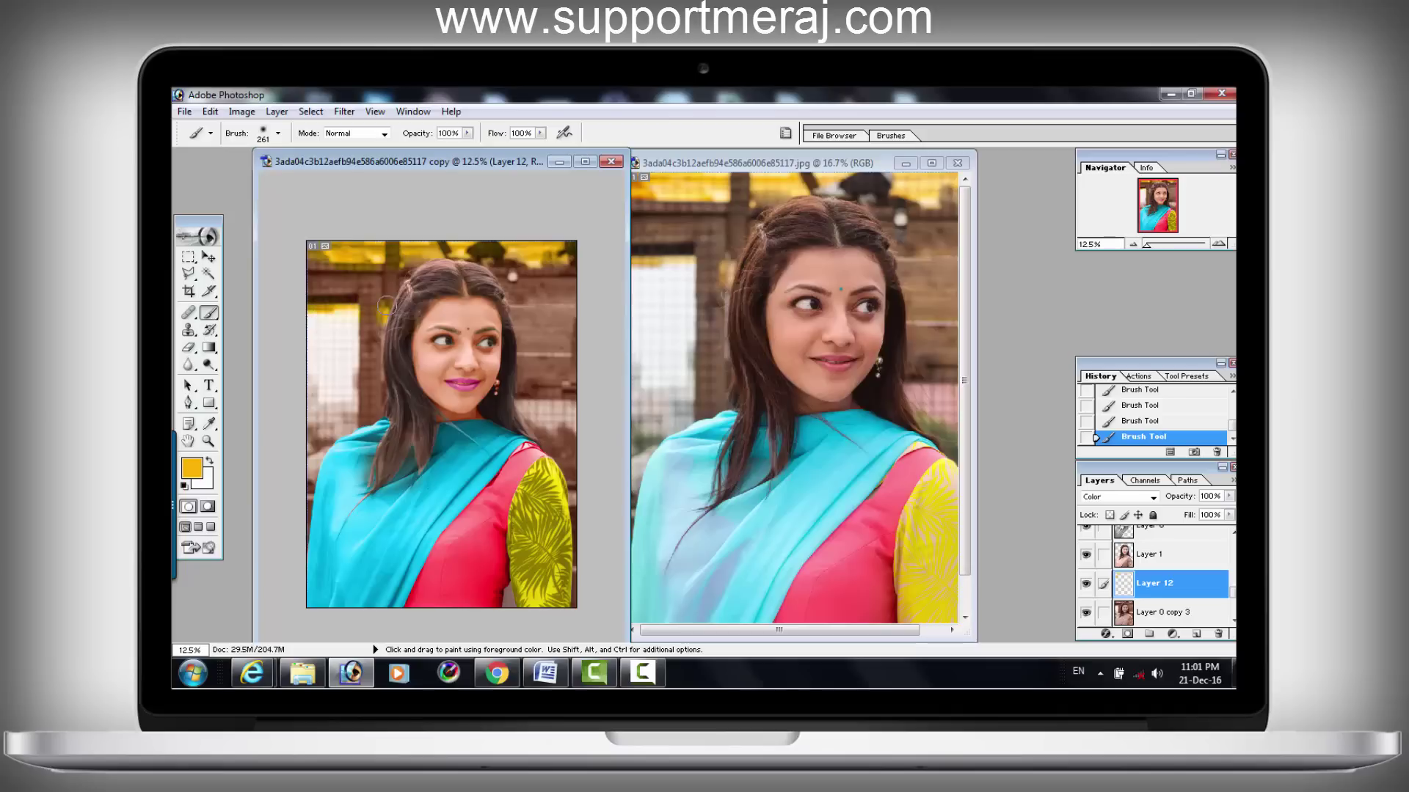
key("ctrl+Tab")
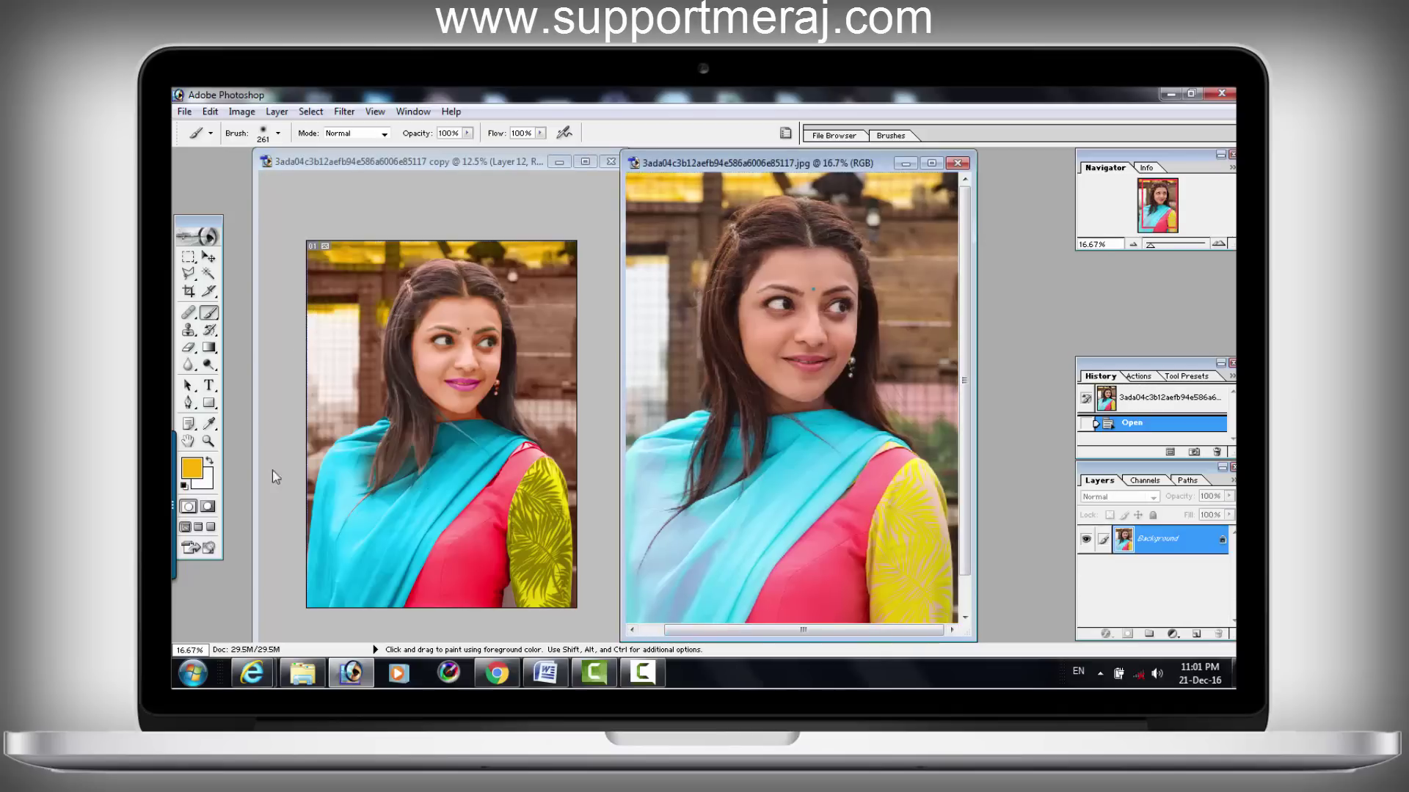
Step: Paint dark green into the background behind the right shoulder
left_click(195, 468)
left_click(403, 488)
left_click(614, 339)
key("ctrl+Tab")
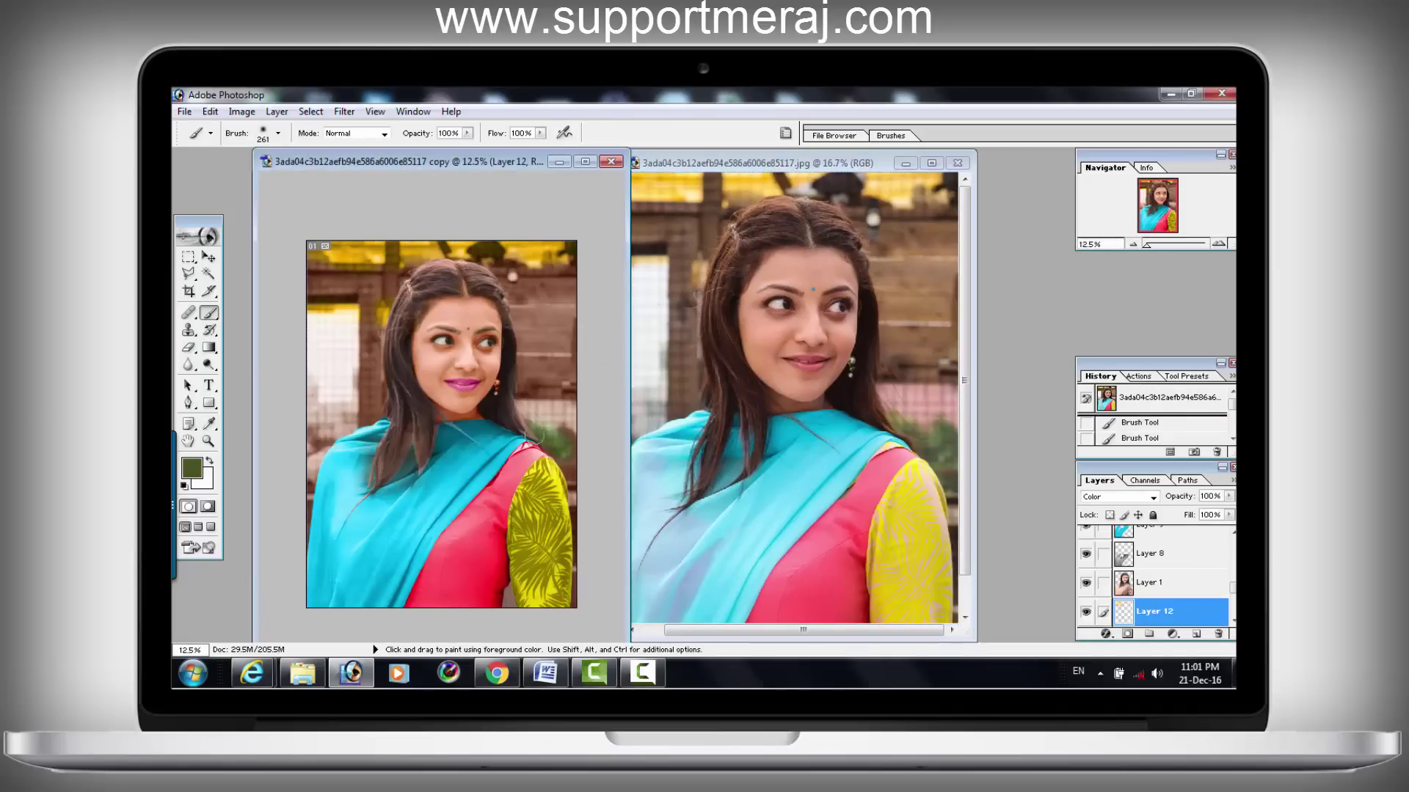
left_click_drag(532, 442, 542, 435)
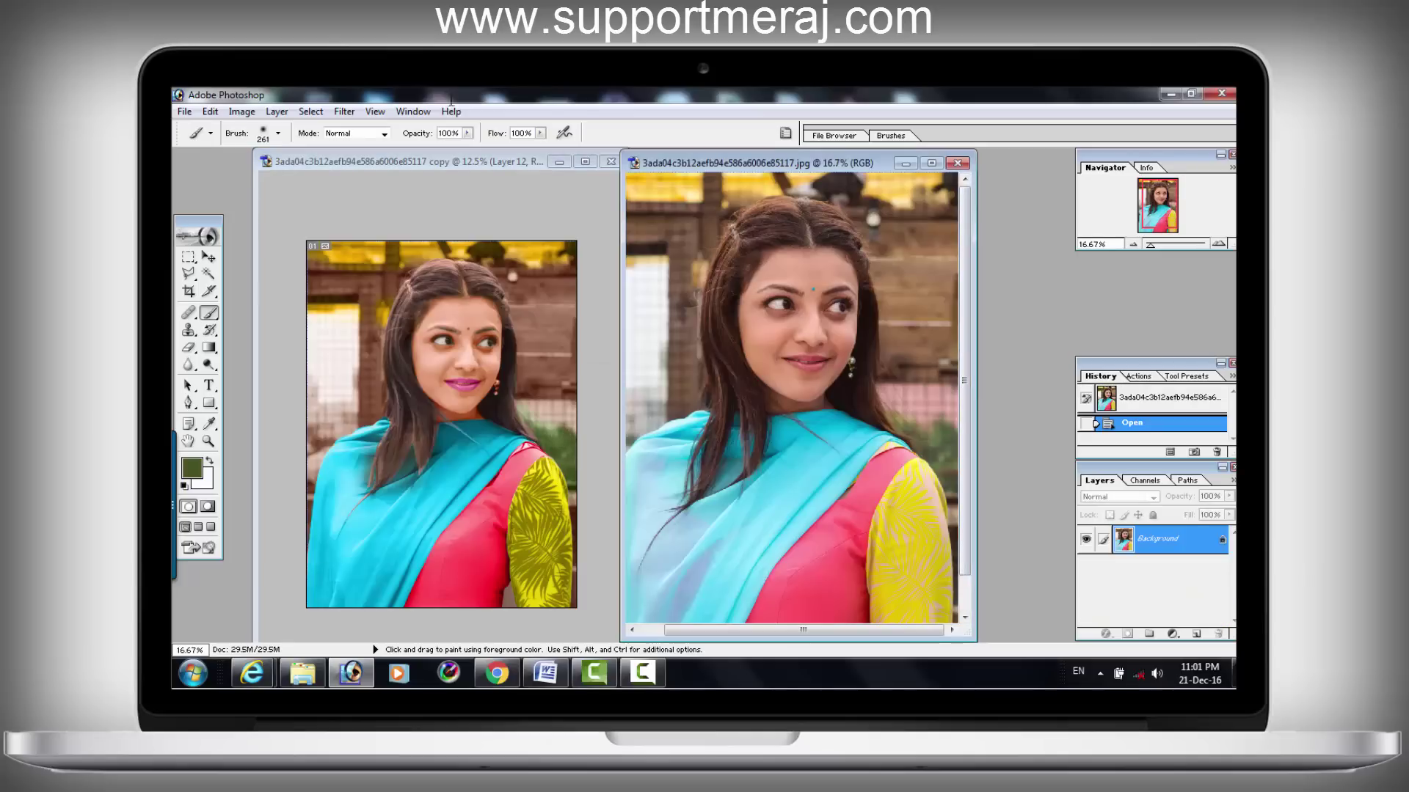
Step: Zoom the original photo out to 12.5%
key("v")
key("z")
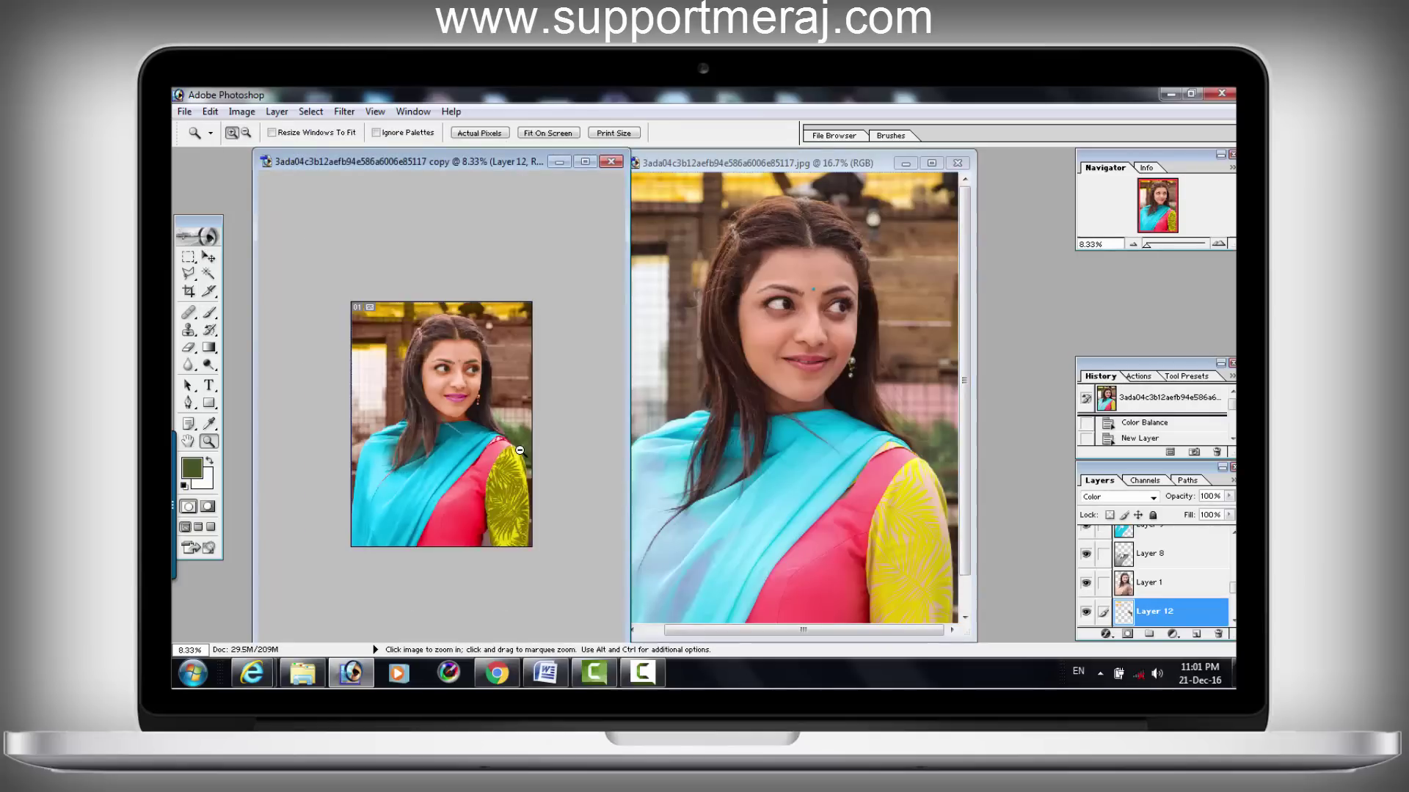
key("ctrl+minus")
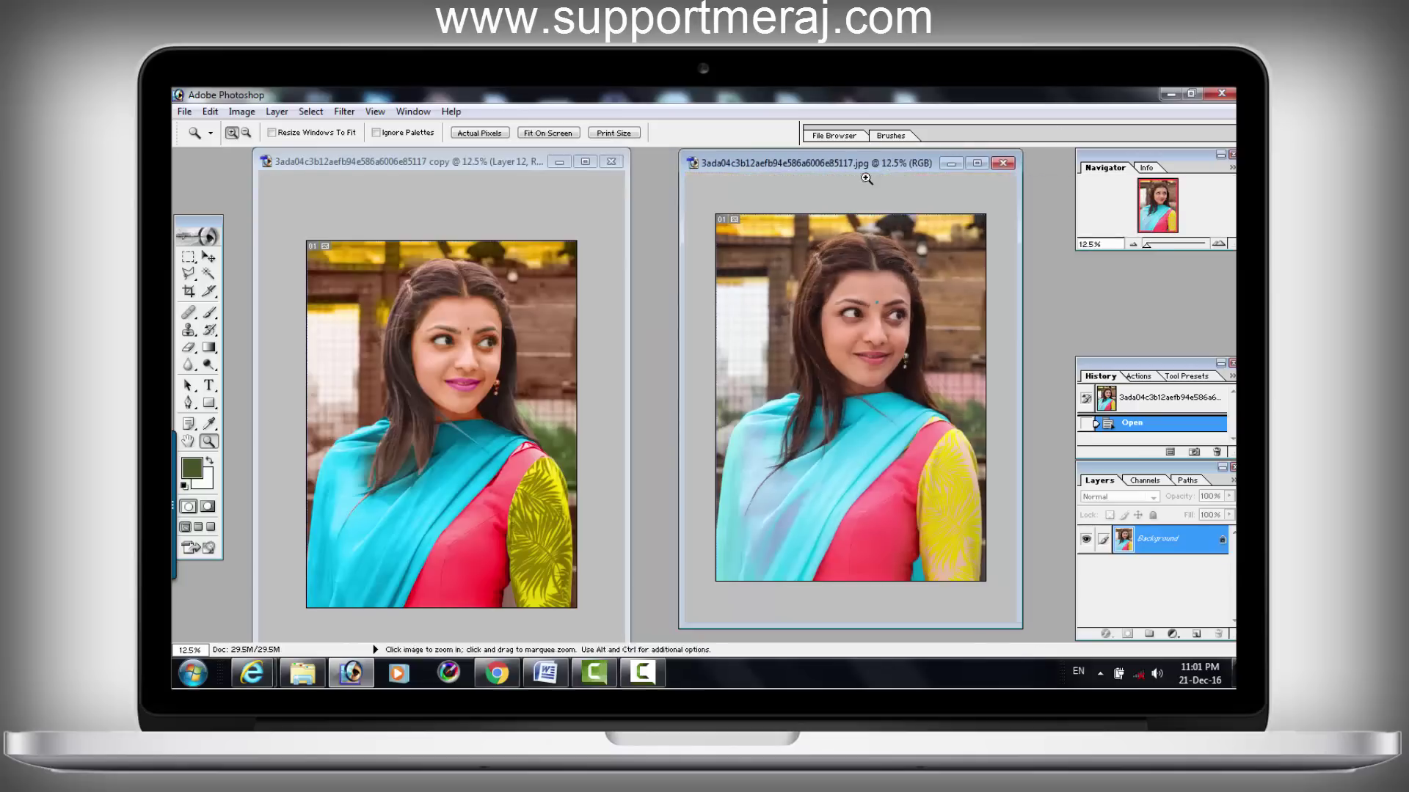
key("v")
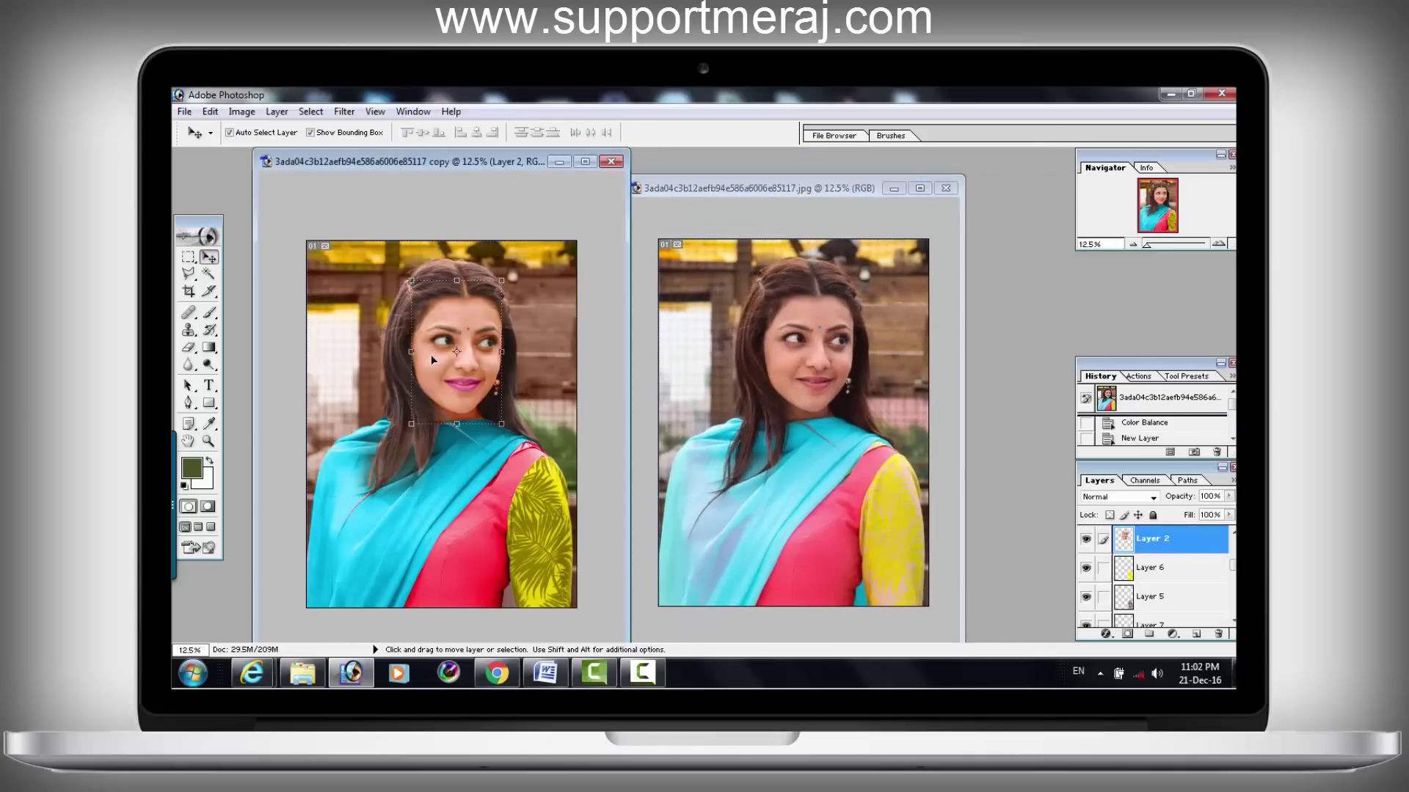
Step: Rebalance the face's shadows along the Yellow-Blue slider with Color Balance
key("ctrl+b")
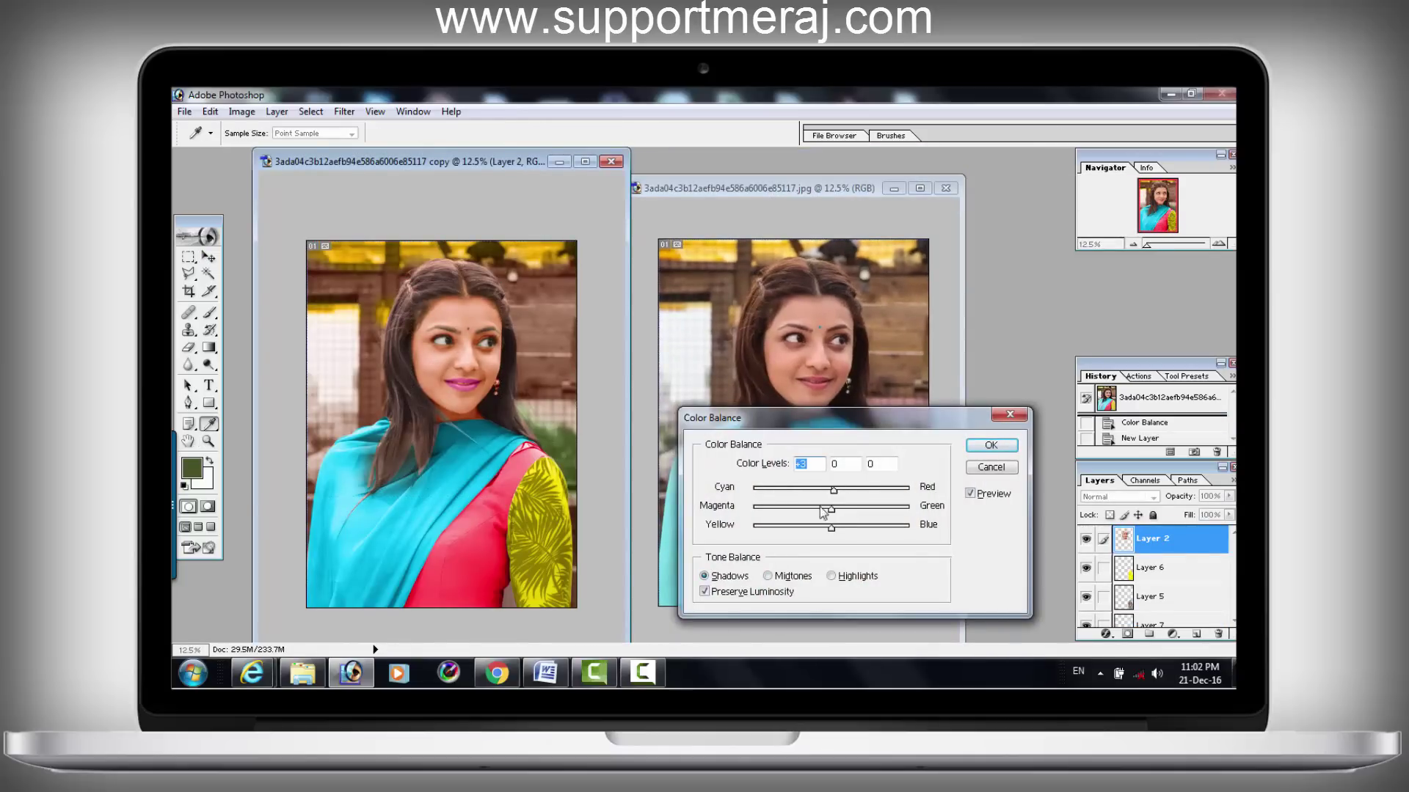
left_click_drag(832, 528, 844, 527)
left_click(991, 445)
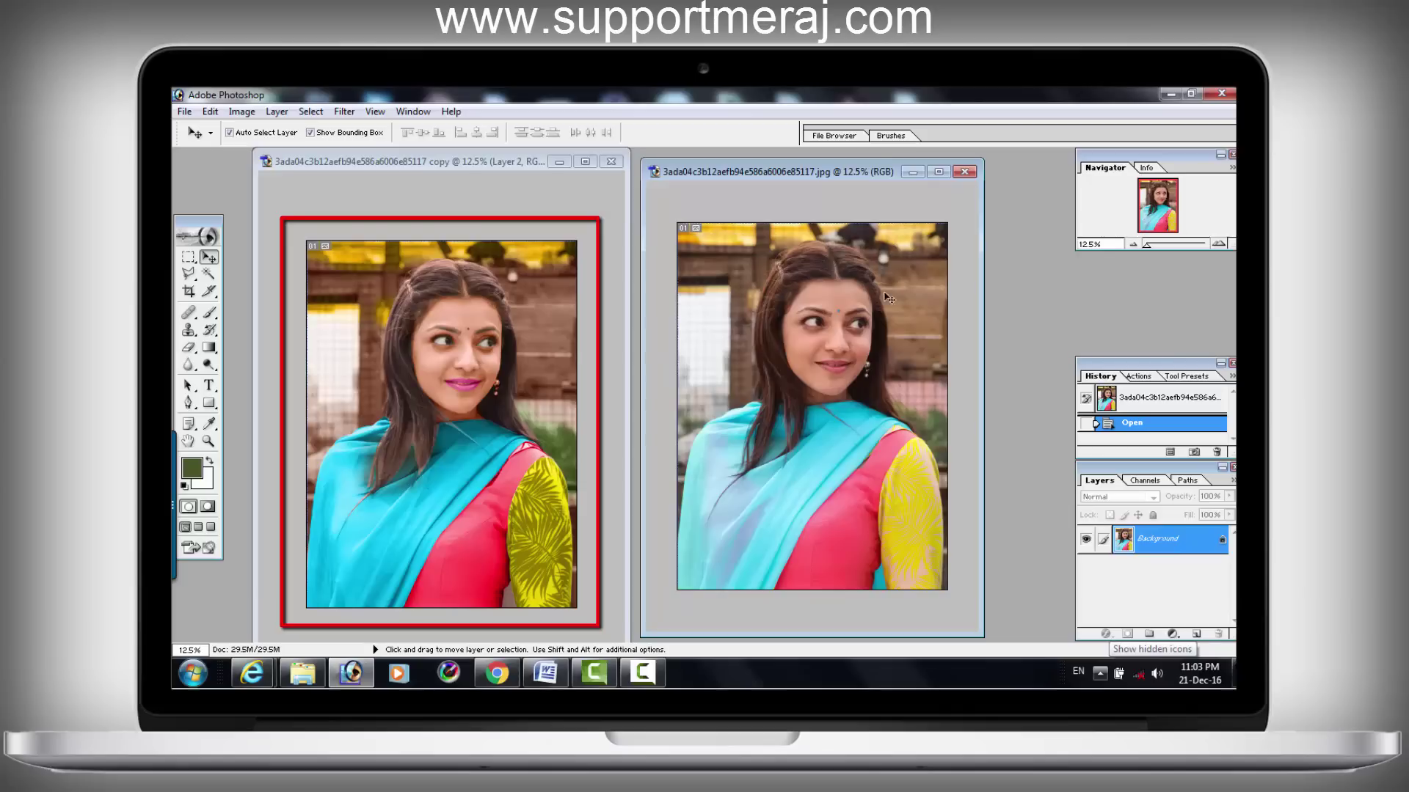
left_click(499, 198)
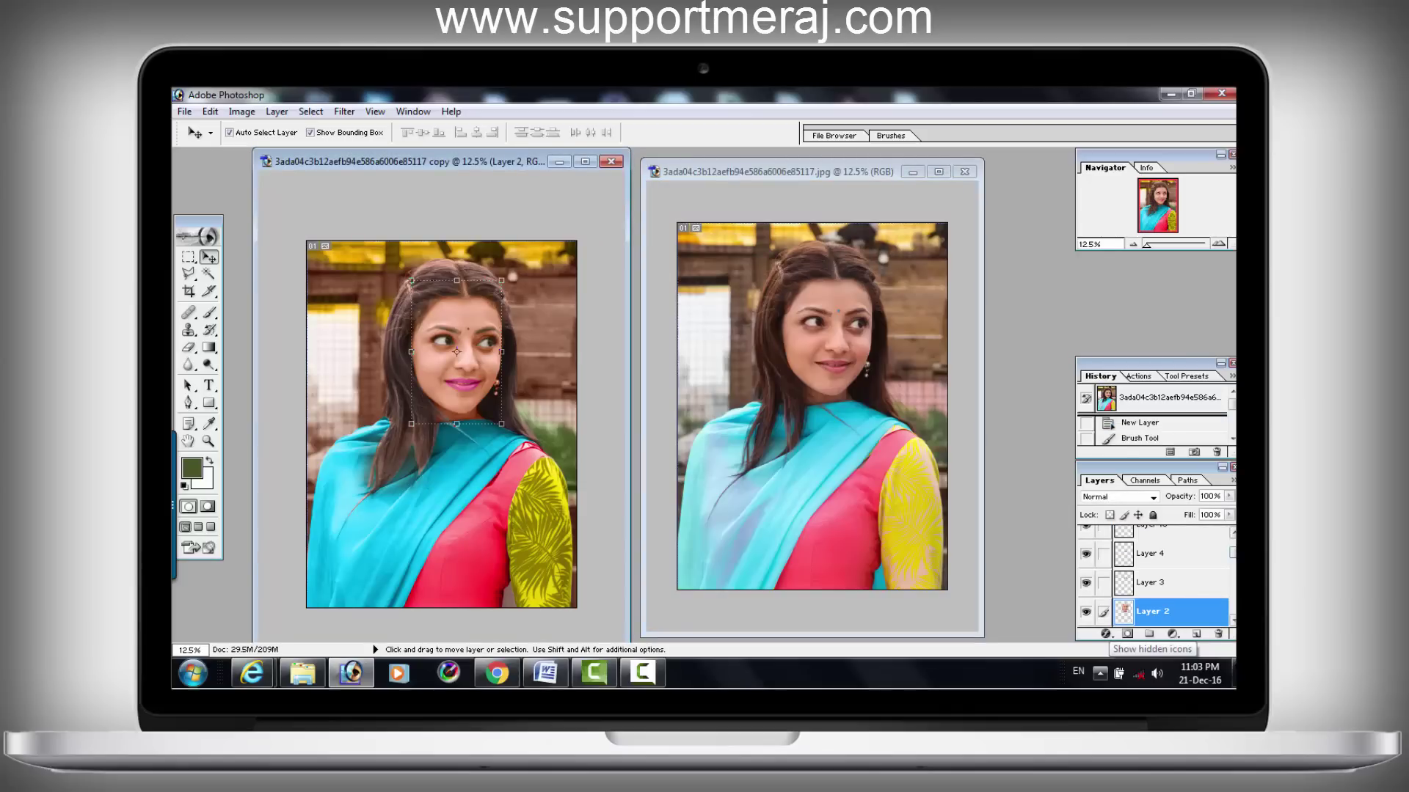
scroll(1155, 576, "down", 2)
scroll(1155, 576, "down", 2)
scroll(1155, 576, "down", 2)
scroll(1156, 576, "up", 3)
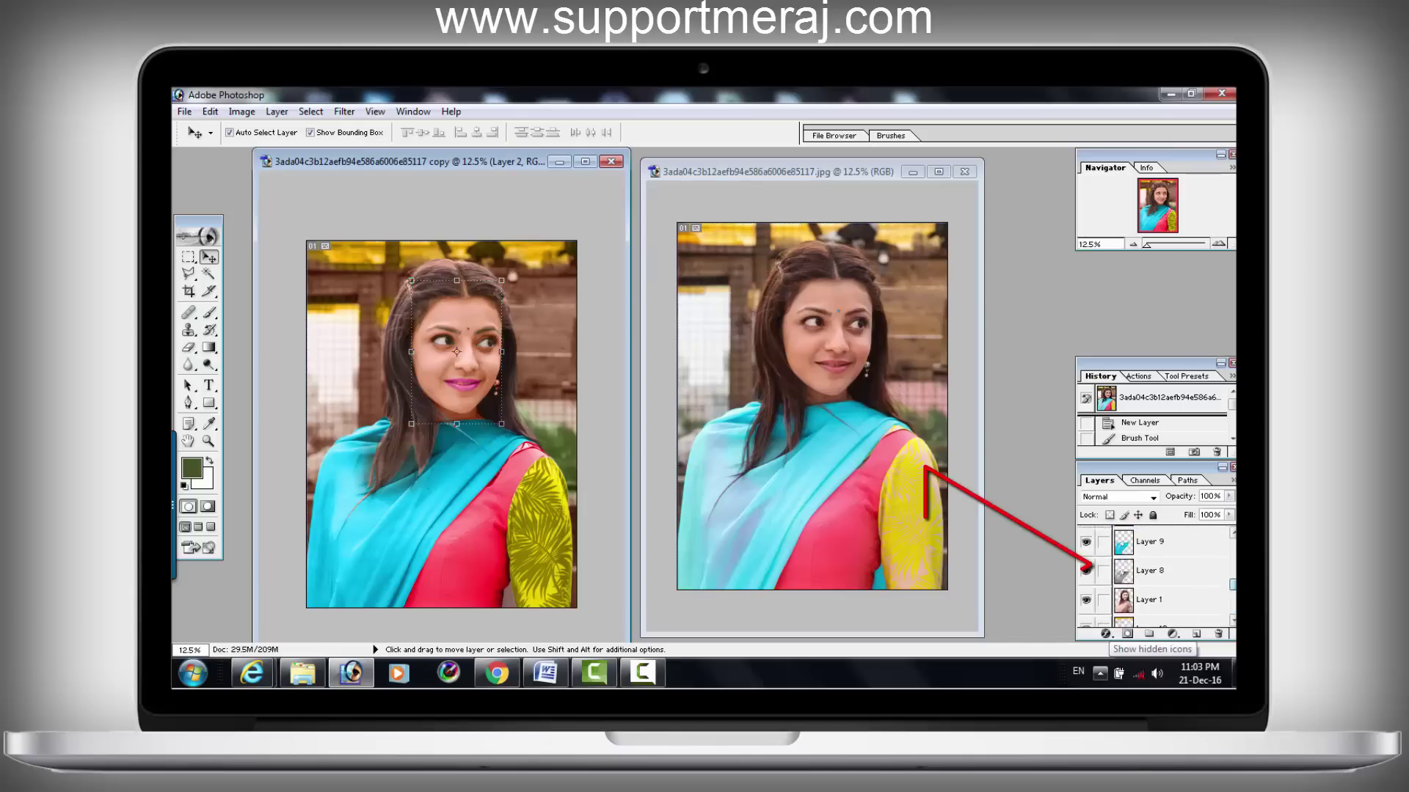
scroll(1155, 576, "up", 3)
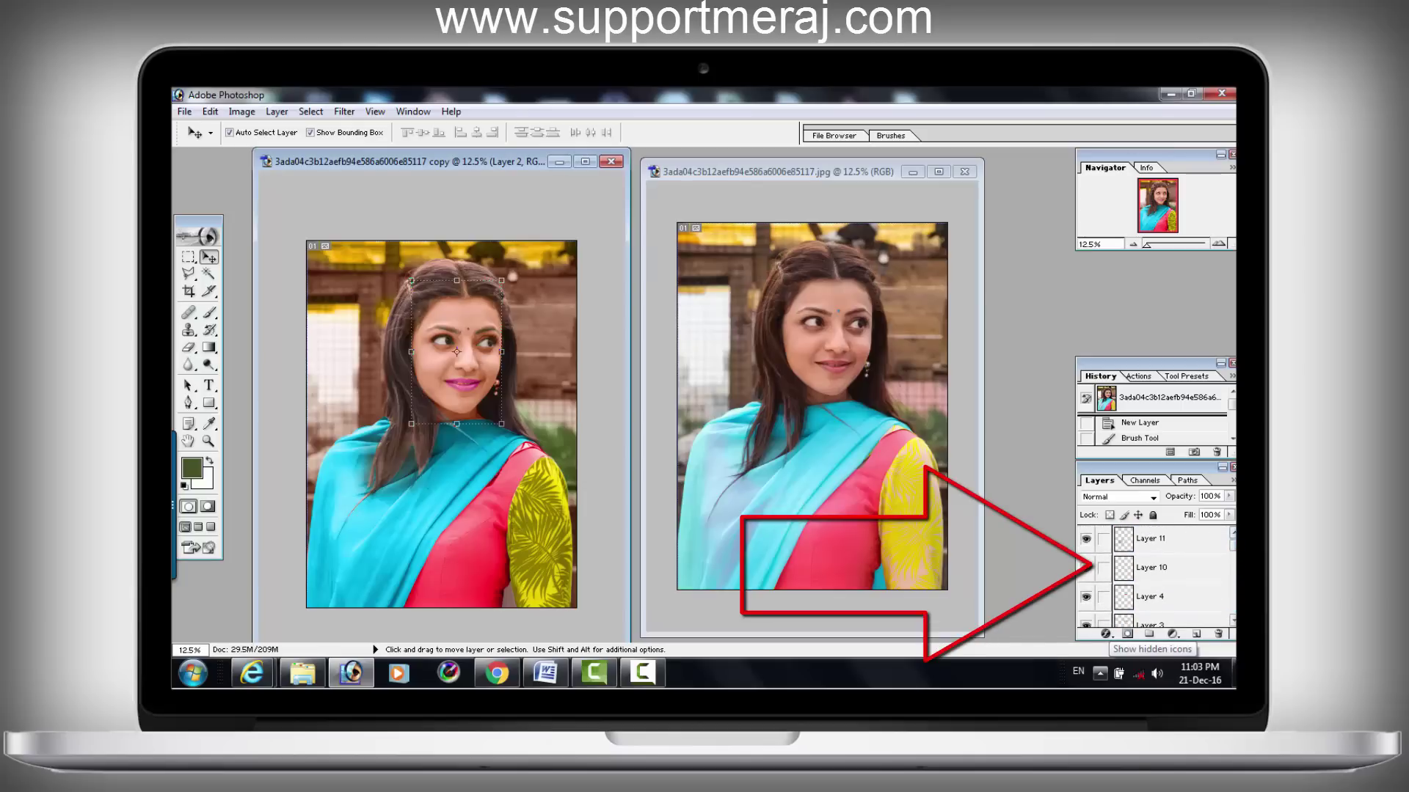